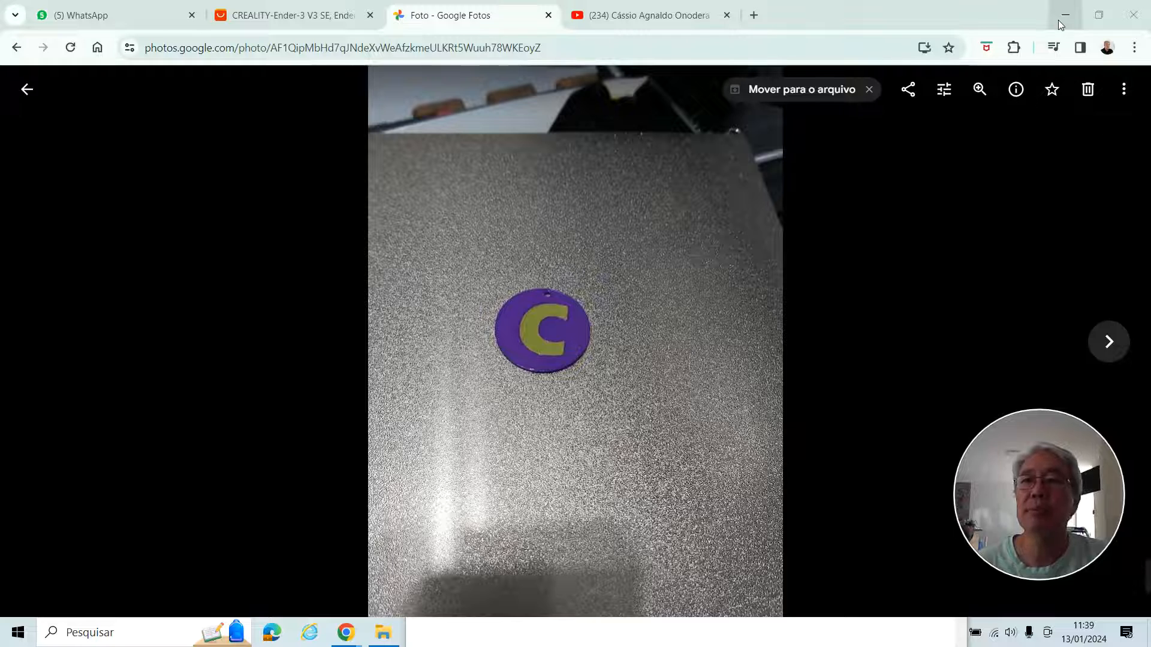
- Switch from the photo in the browser to the PrusaSlicer window
key(alt+Tab)
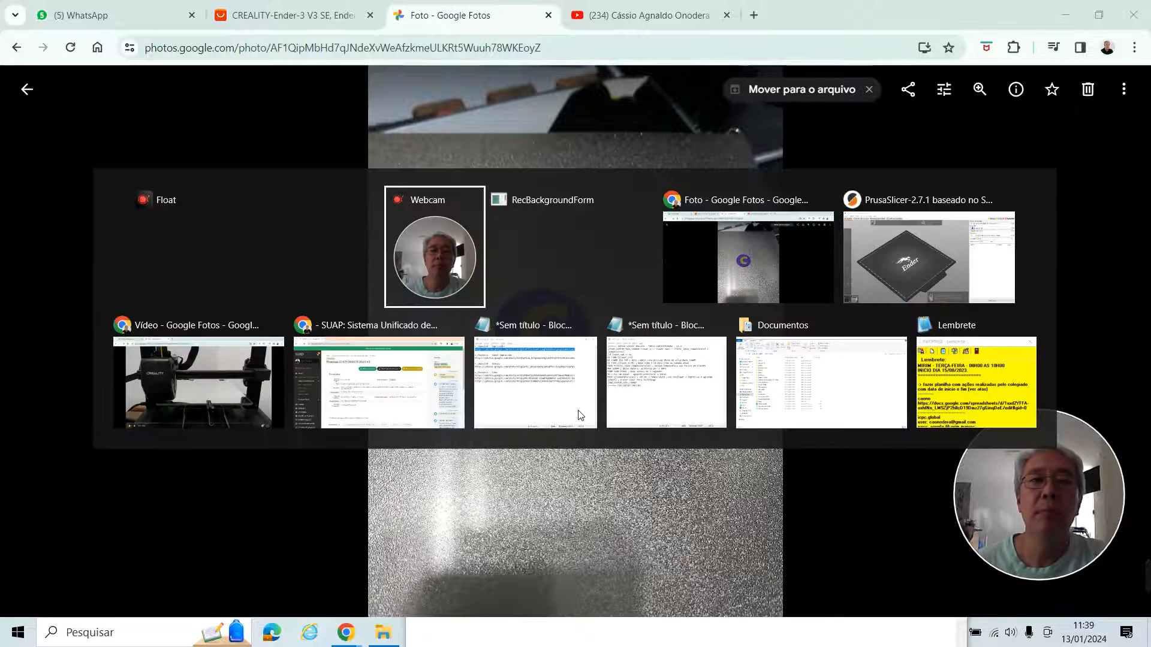
key(alt+Tab)
key(alt+Tab)
key(alt+Tab)
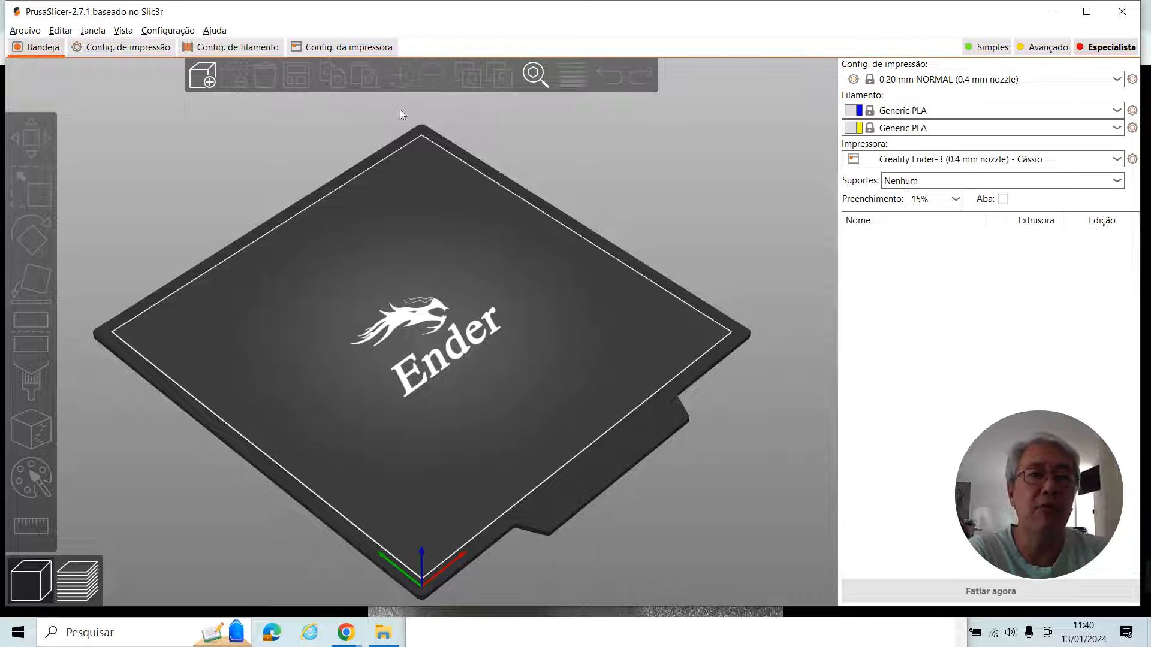
- Set the printer's number of extruders to 1 and check the filament list on the plater
click(352, 48)
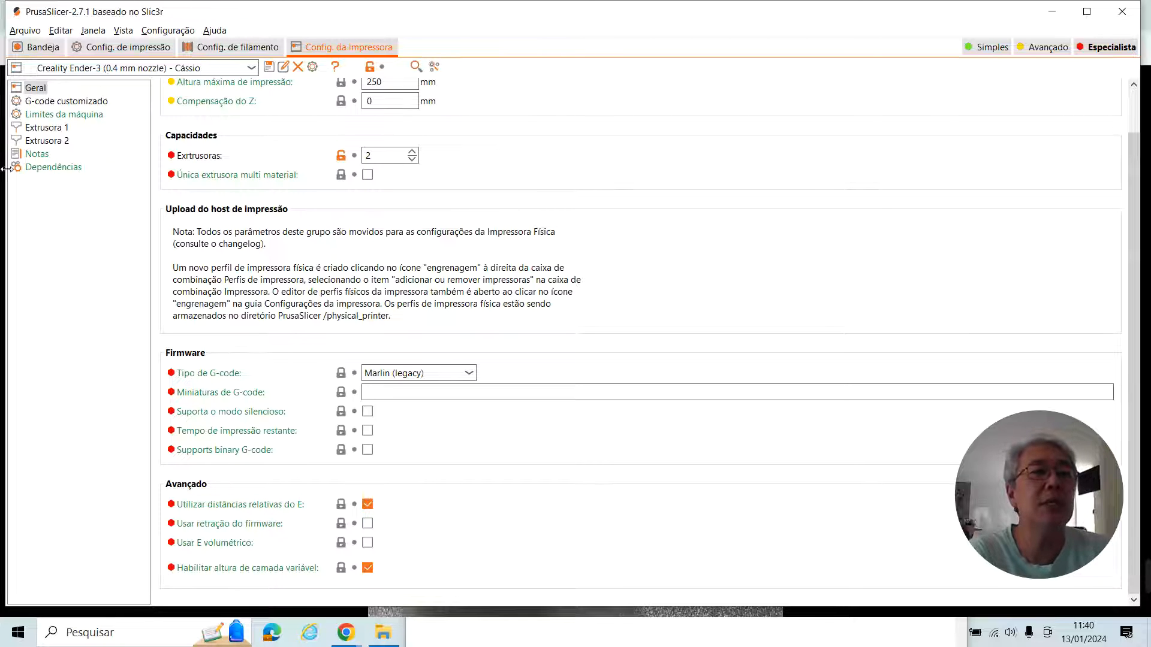
click(412, 159)
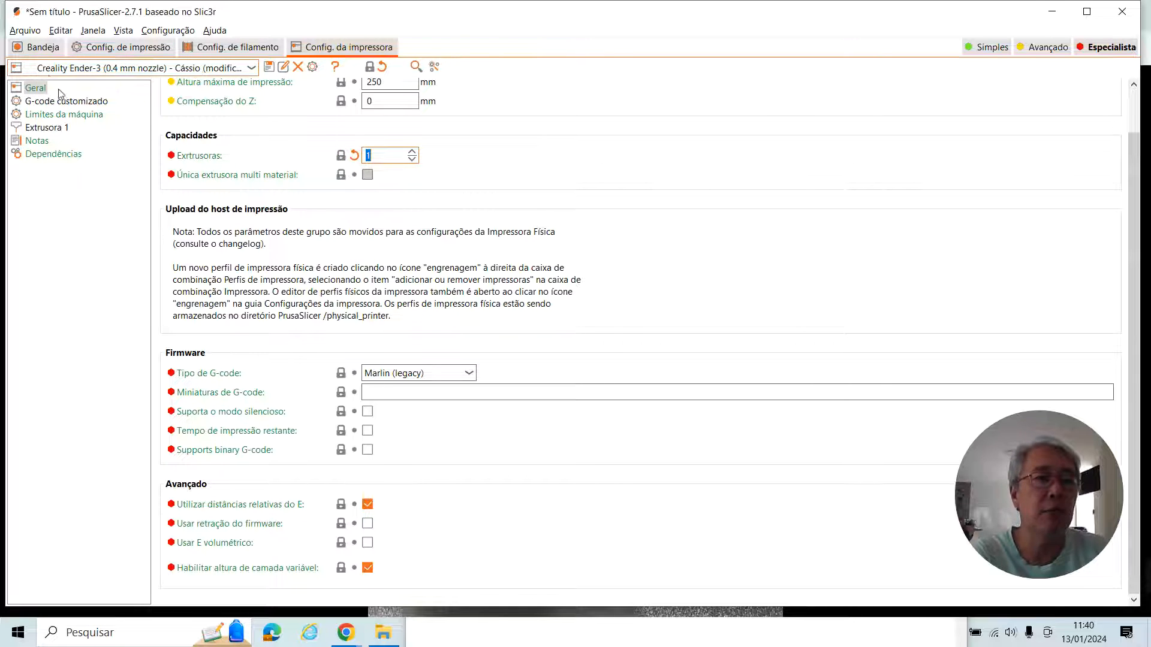
click(42, 47)
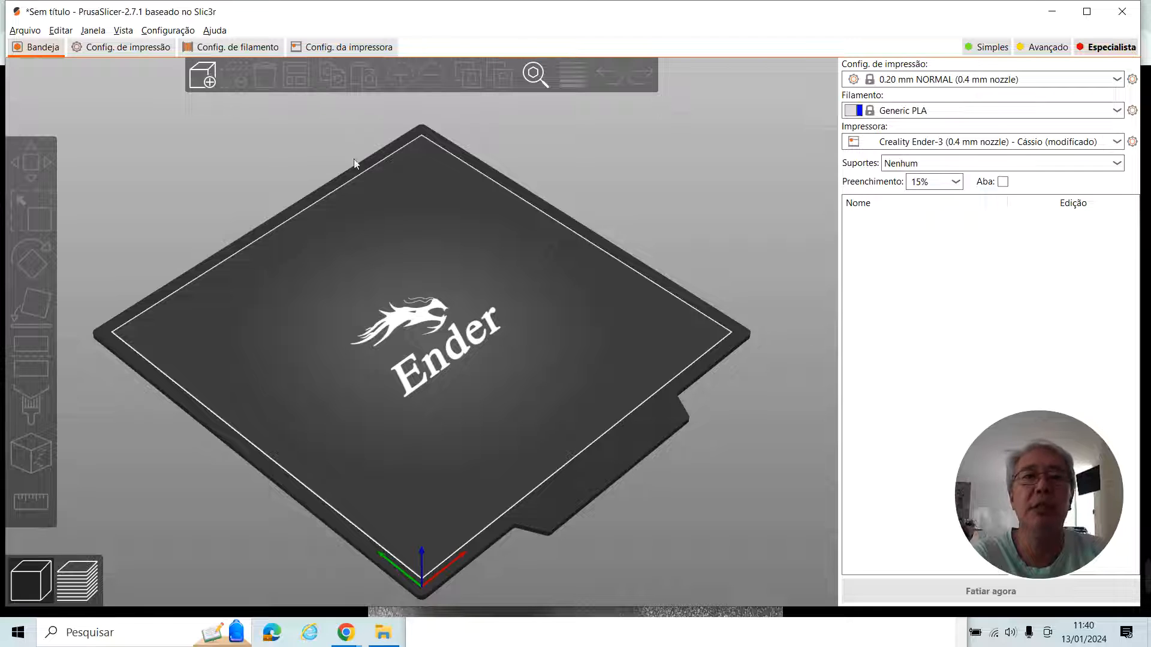
- Set the printer's number of extruders to 3 in the general printer settings
click(336, 49)
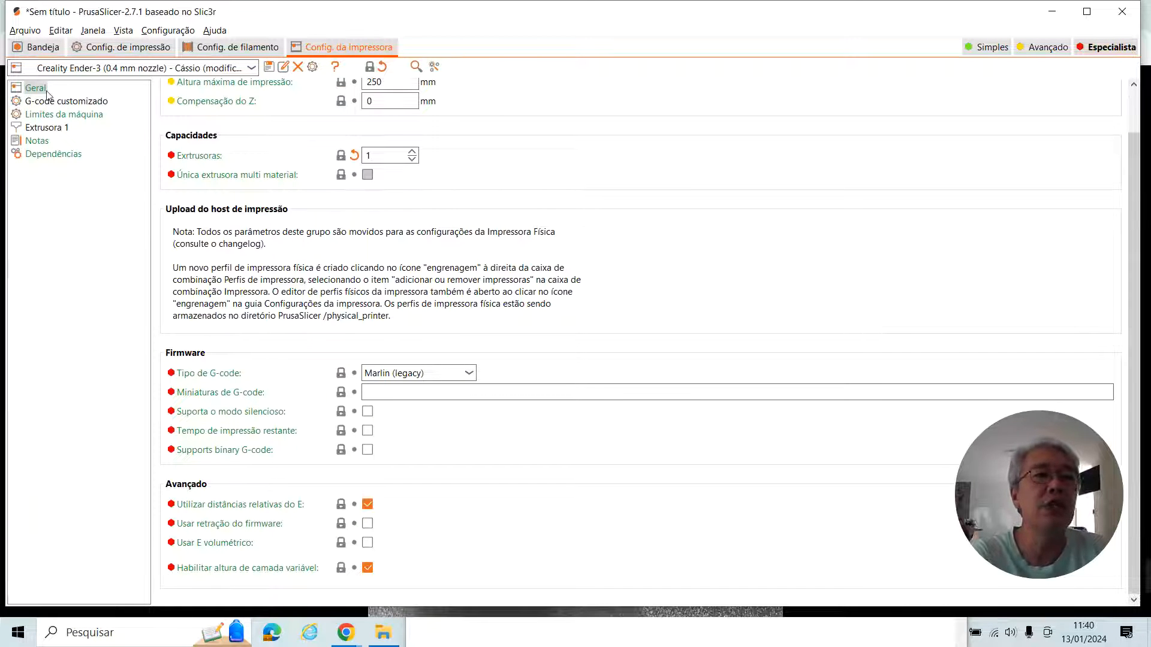
click(413, 153)
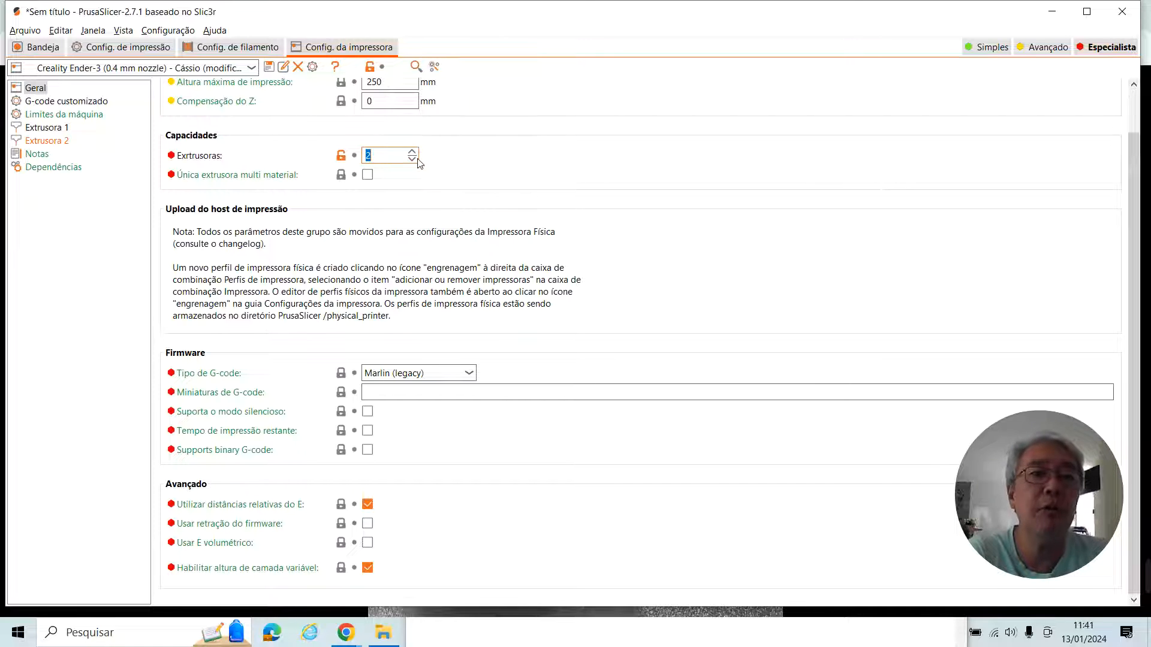
click(412, 153)
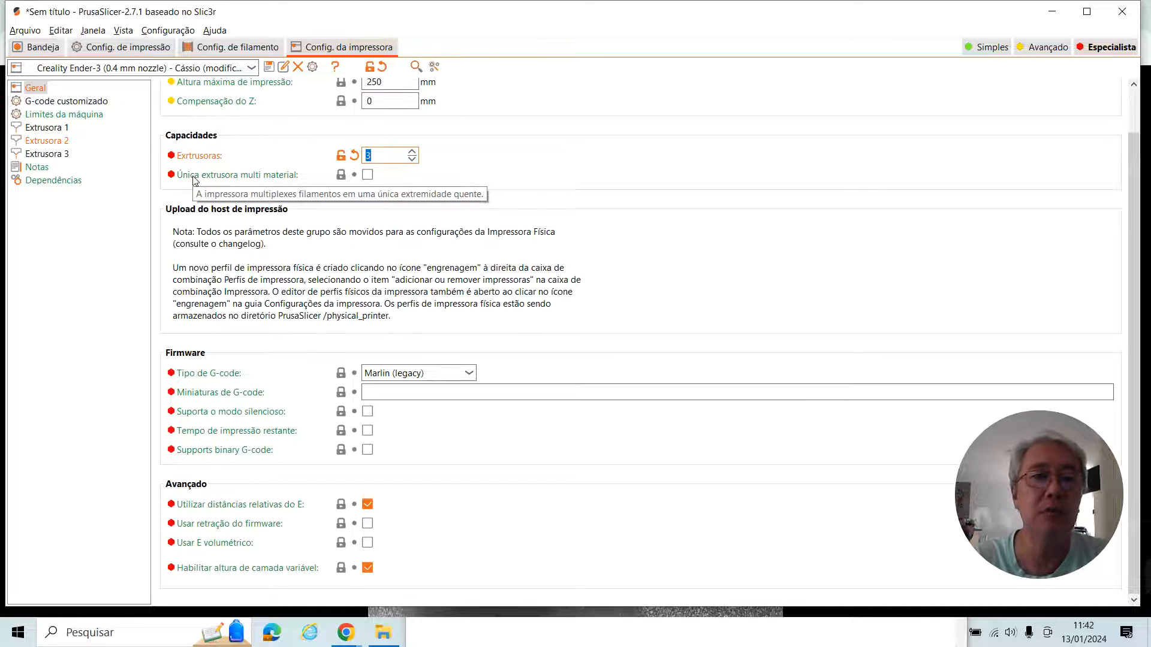
- Open the printer's custom G-code settings and bring up the tool change G-code section
click(50, 105)
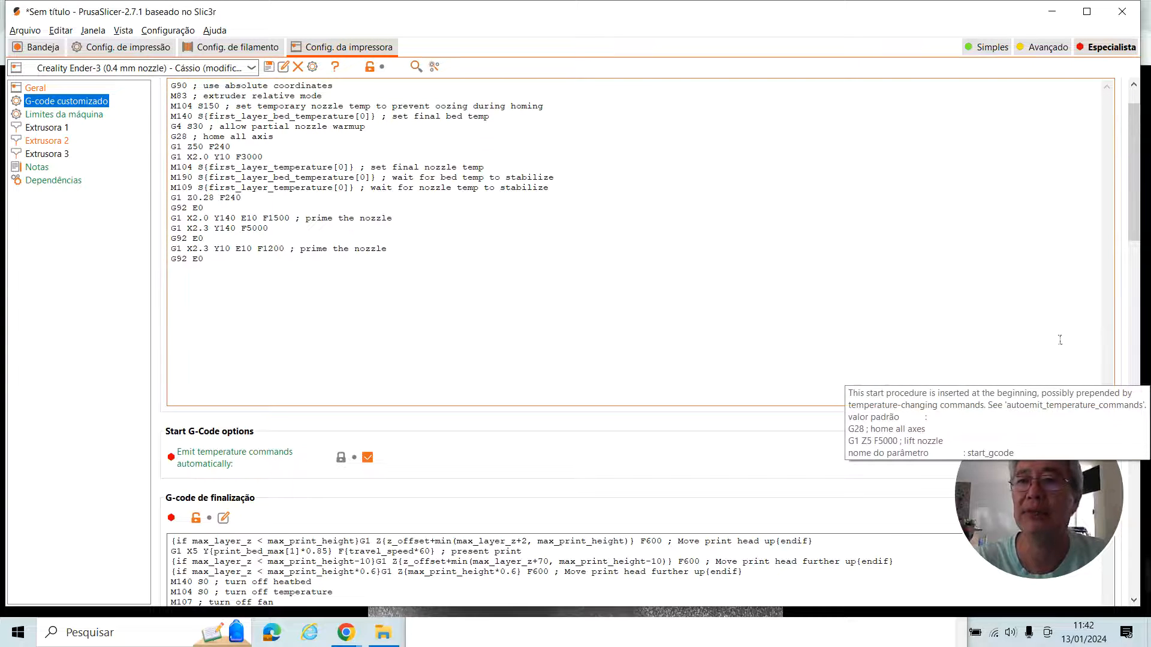
drag(1135, 230, 1108, 446)
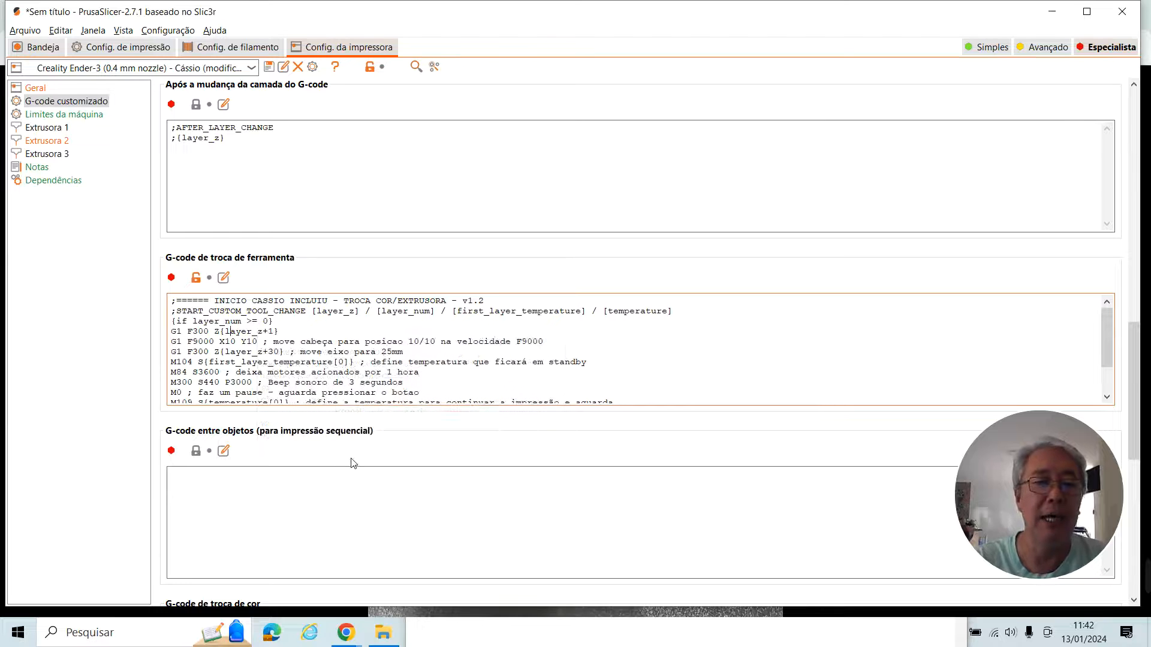
- Switch to the Notepad note holding the v1.2 tool change script and select the entire script
key(alt+Tab)
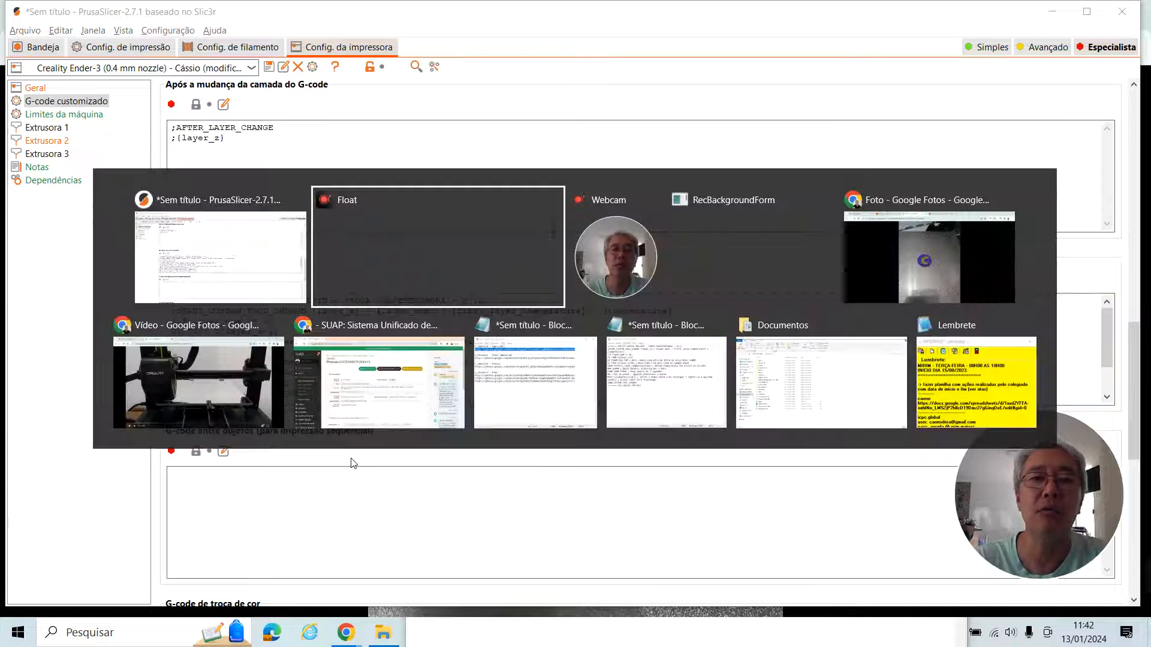
key(alt+Tab)
key(alt+Tab)
key(alt+Tab)
key(alt+Tab)
key(alt+Tab)
key(alt+Tab)
key(alt+Tab)
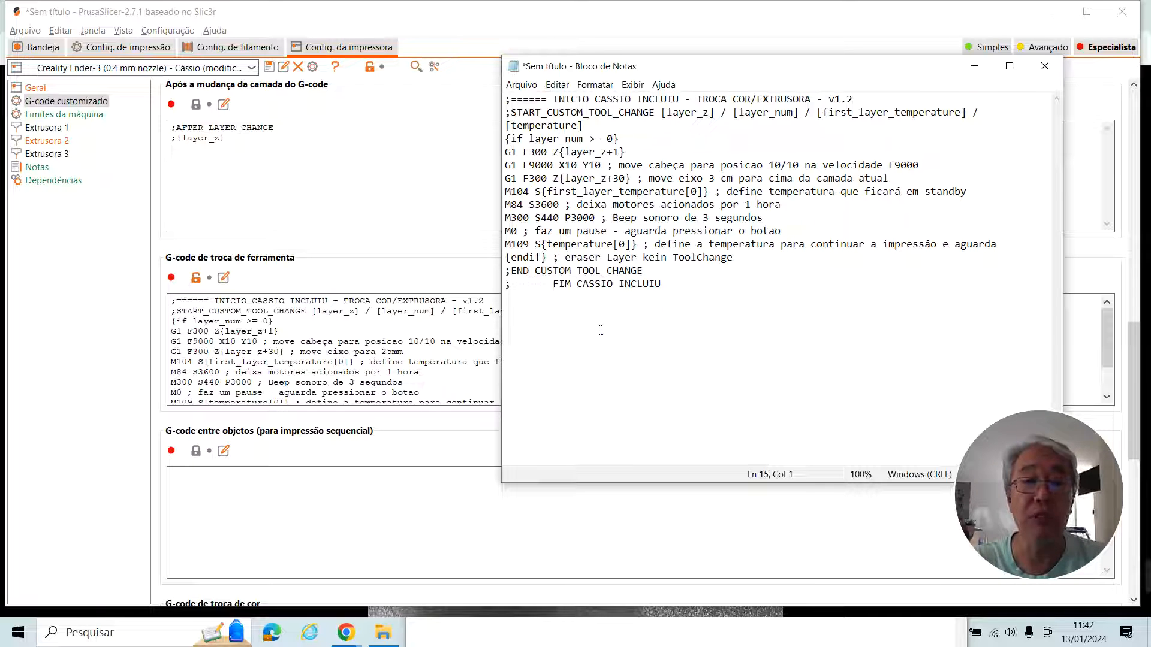
key(Up)
key(Up)
key(Up)
key(Up)
key(Up)
key(Up)
key(Up)
key(Up)
key(Up)
key(shift+Down)
key(shift+Down)
key(shift+Down)
key(shift+Down)
key(shift+Down)
key(shift+Down)
key(shift+Down)
key(shift+Down)
key(shift+Down)
key(shift+Down)
key(shift+Down)
key(shift+Down)
key(shift+Down)
key(shift+Down)
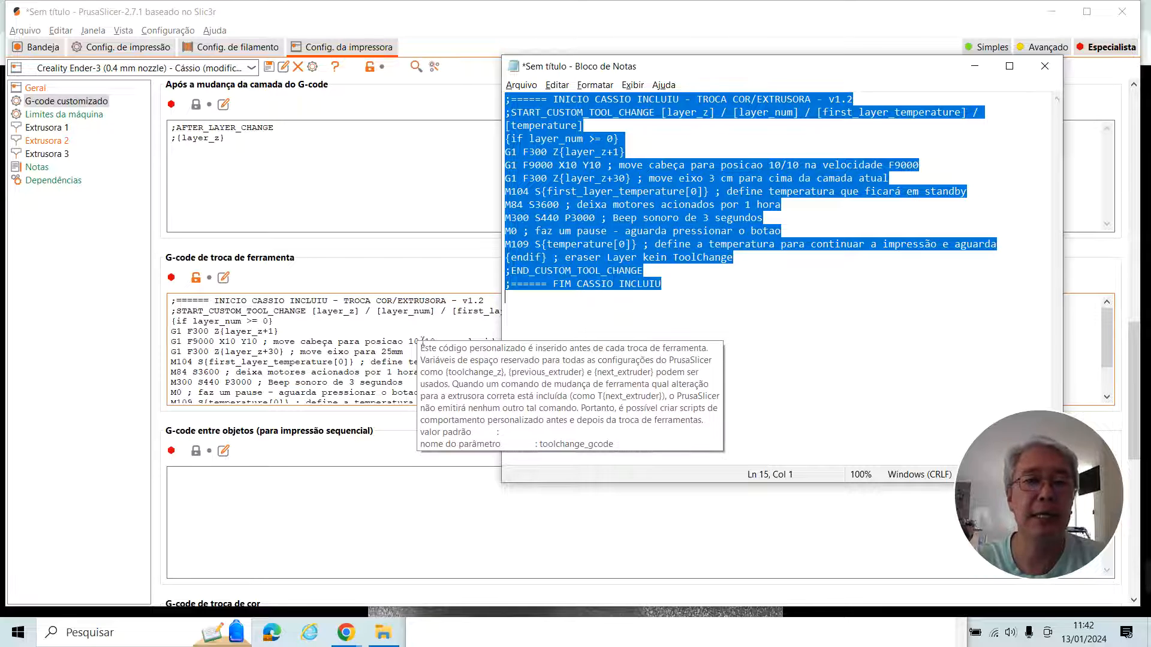
- Return to PrusaSlicer and examine the opening comment lines of the tool change G-code
key(alt+Tab)
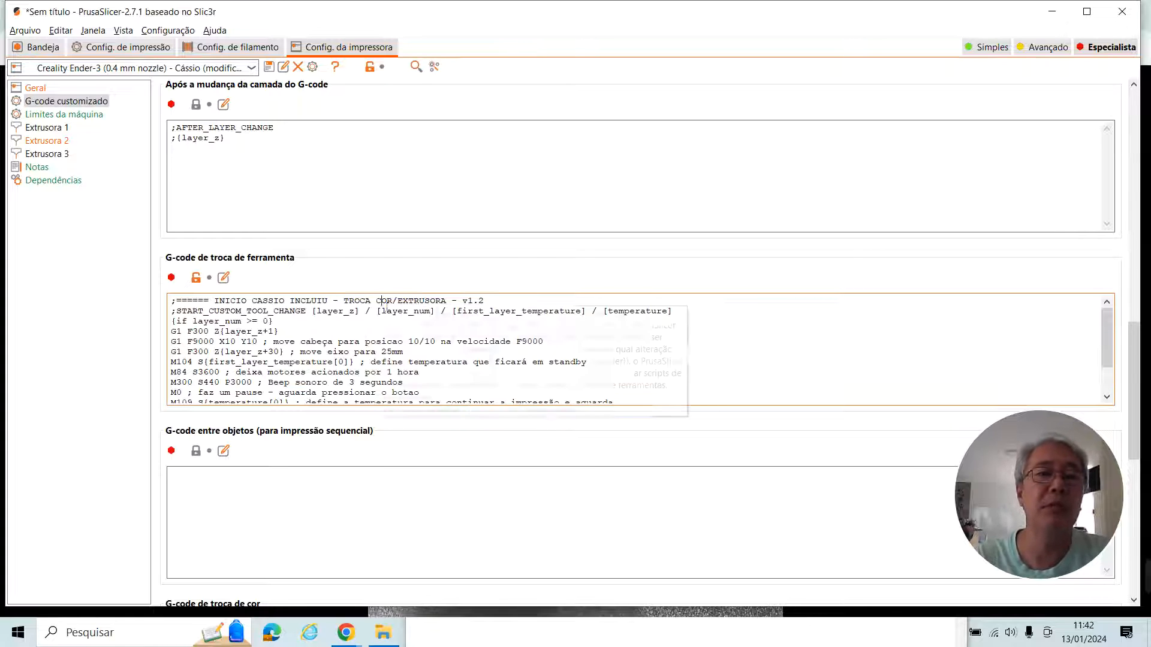
key(Up)
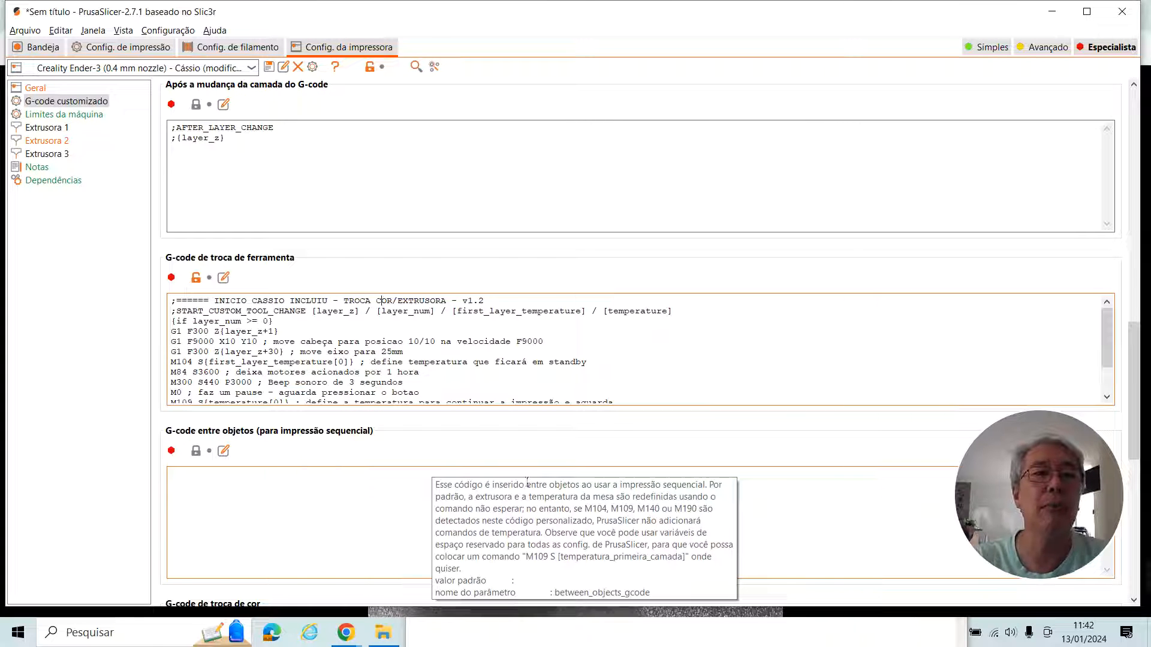
key(Up)
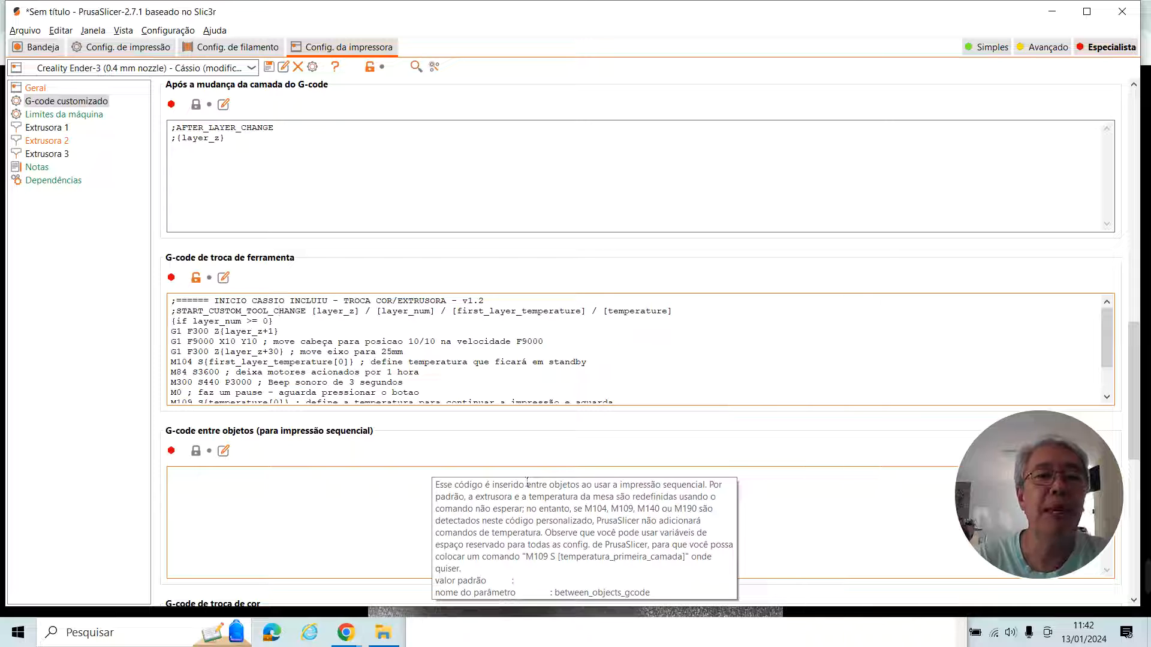
key(Up)
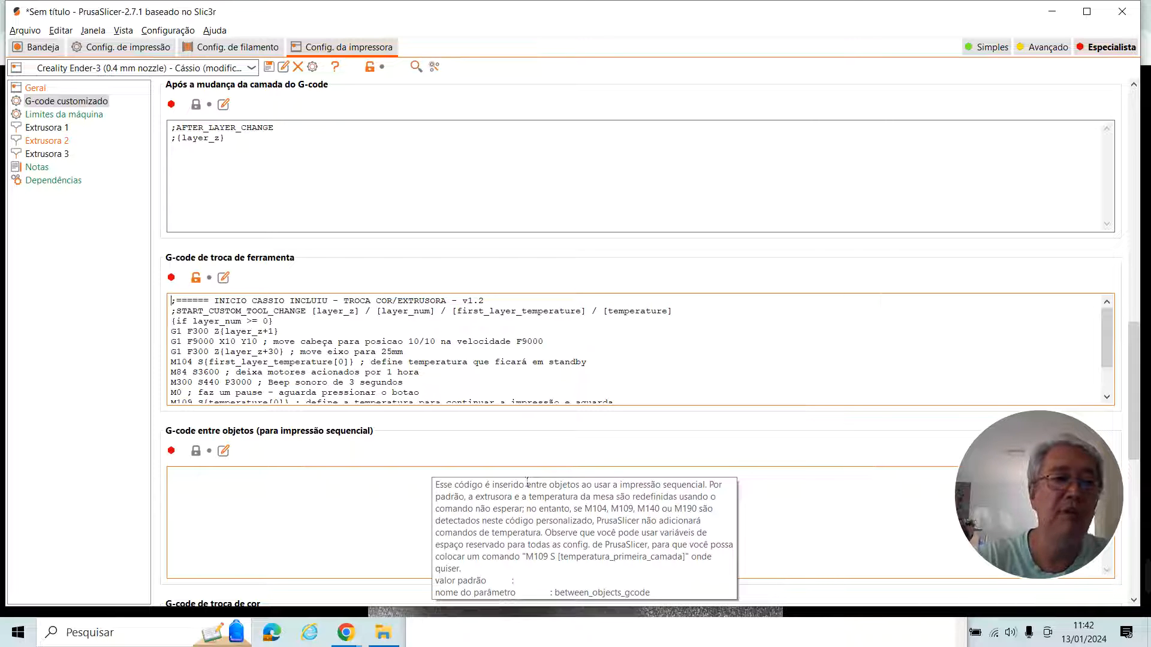
key(Home)
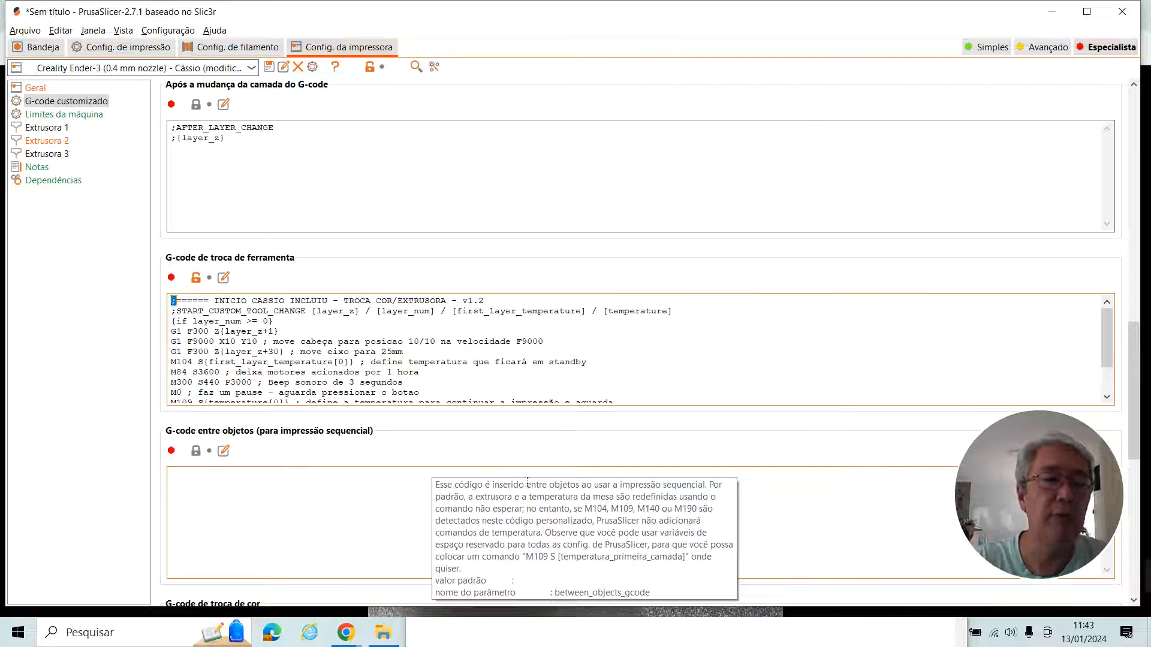
key(Down)
key(Up)
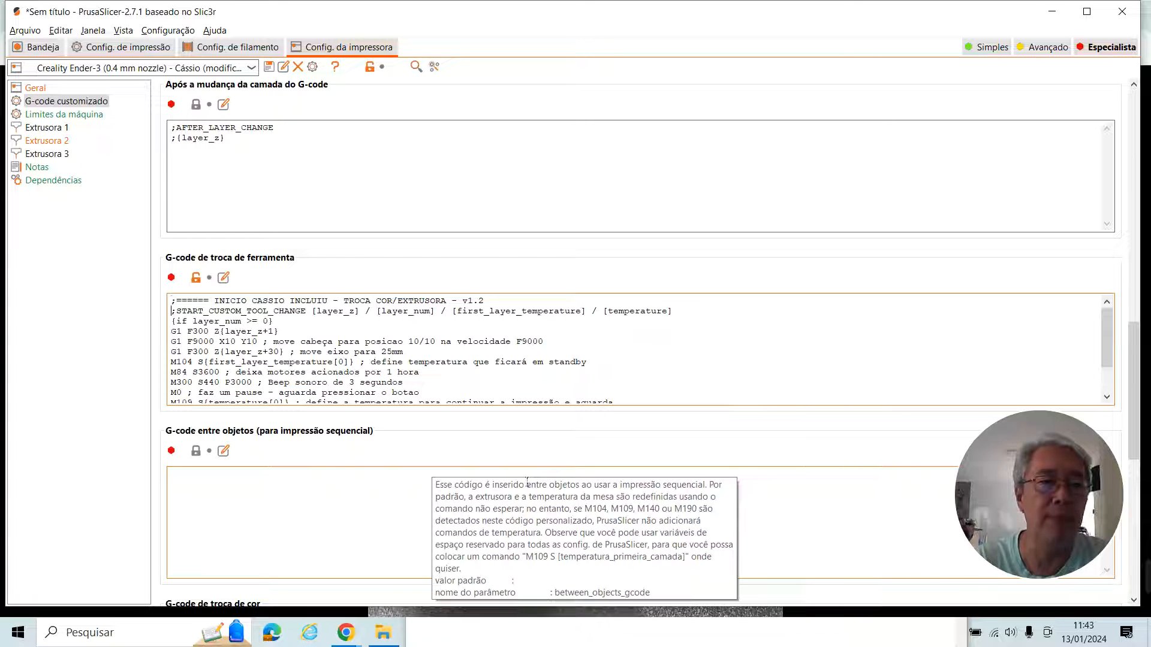
key(shift+End)
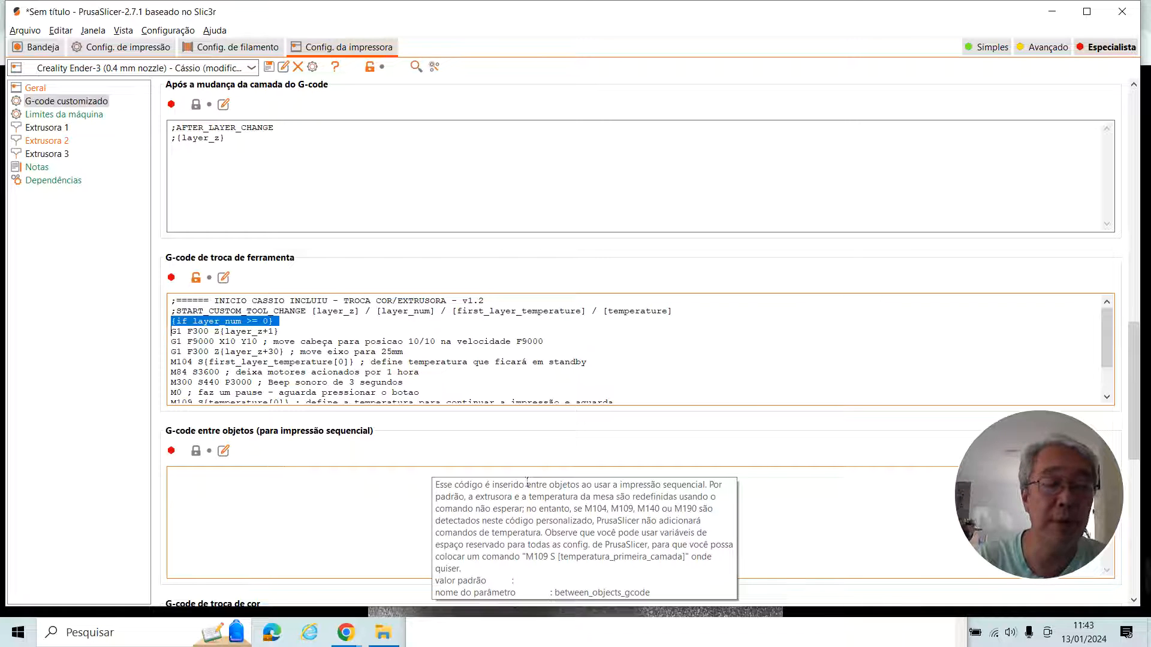
- Highlight the commands inside the layer_num condition through the M109 line, and return to the start of the tool change G-code
key(shift+Down)
key(shift+Down)
key(shift+Down)
key(shift+Down)
key(shift+Down)
key(shift+Down)
key(shift+Down)
key(shift+Down)
key(shift+Down)
key(shift+Down)
key(shift+Down)
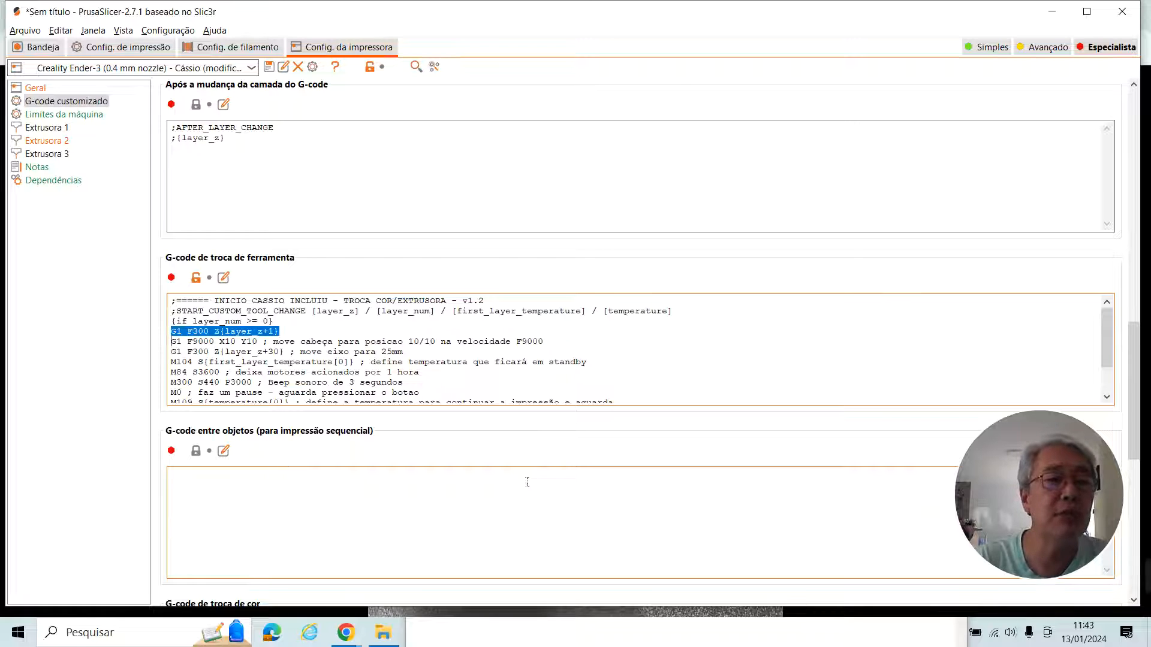
key(shift+Up)
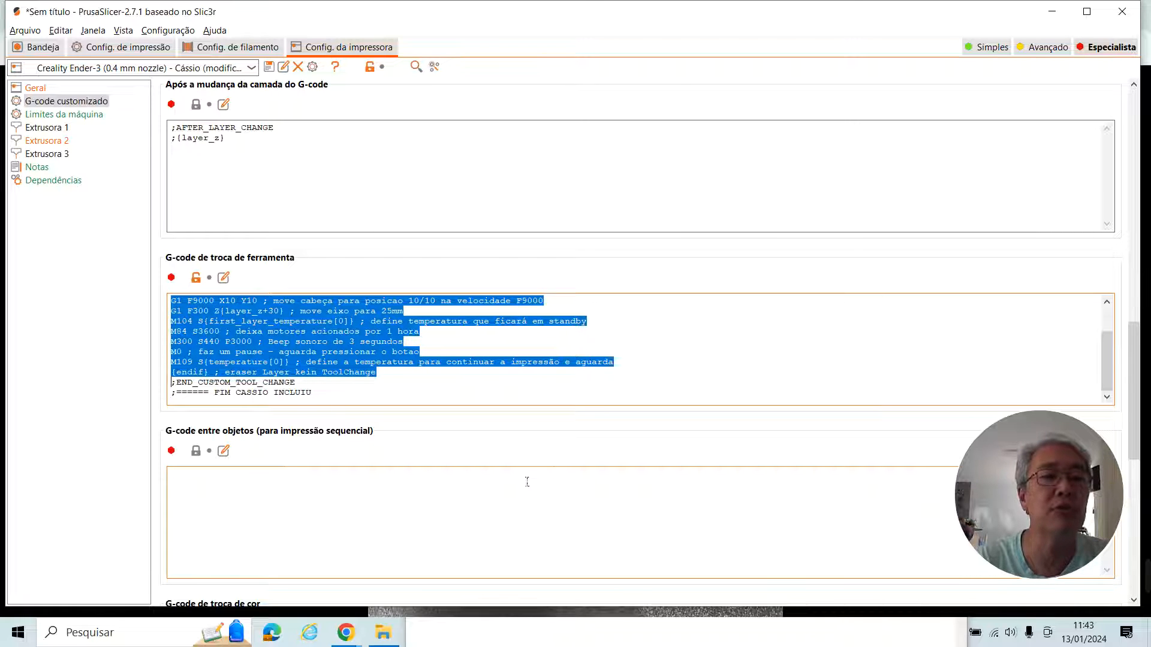
key(shift+Up)
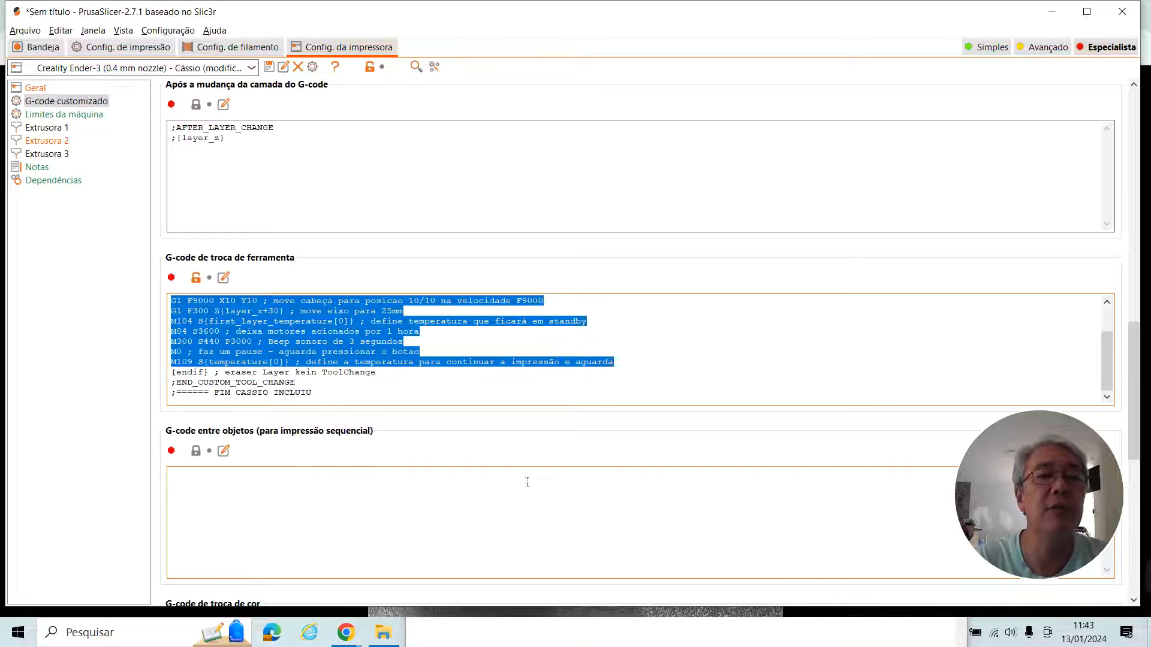
key(Left)
key(ctrl+Home)
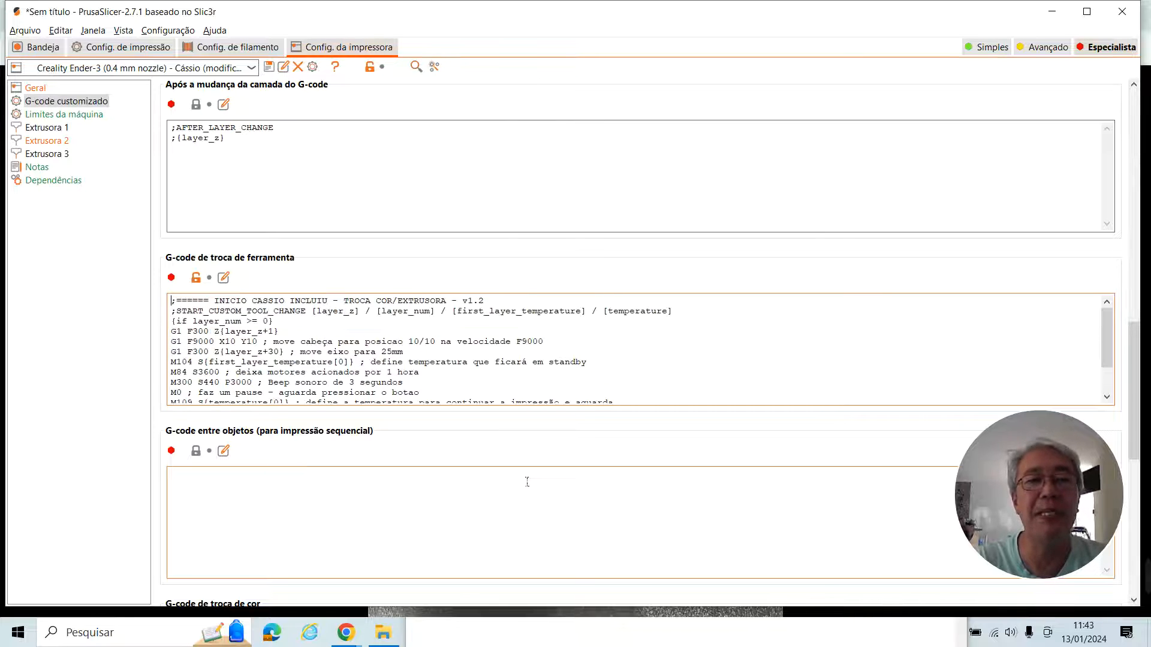
- Examine the {if layer_num >= 0} condition and the G1 F300 Z{layer_z+1} line in the tool change G-code
key(Down)
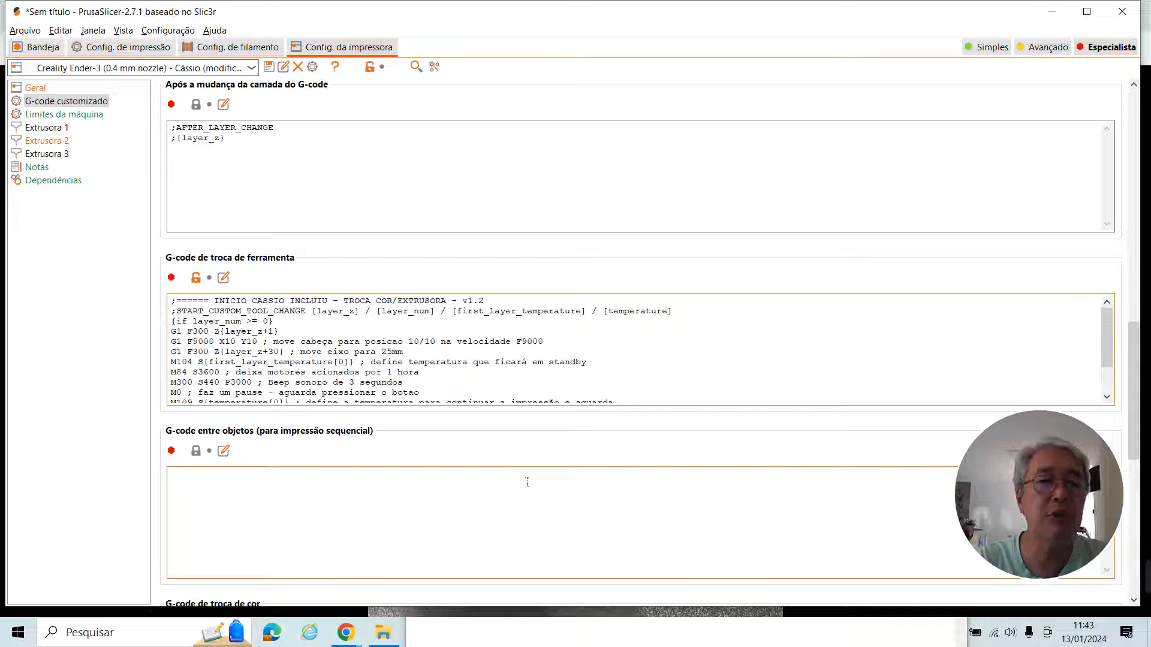
key(shift+Down)
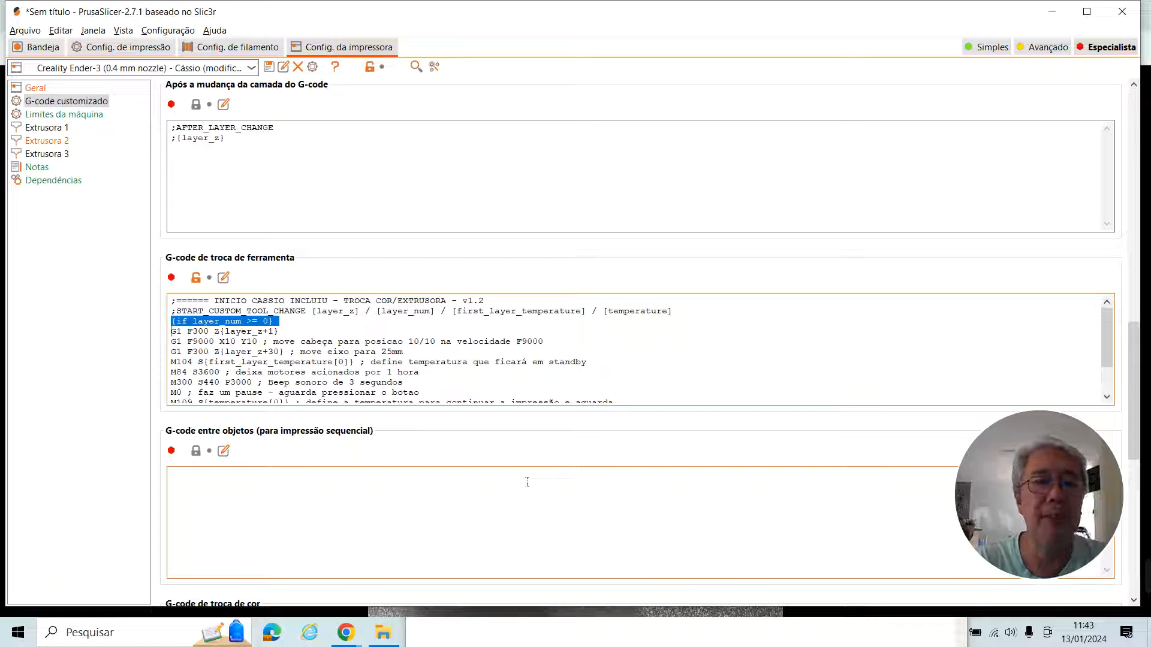
key(Down)
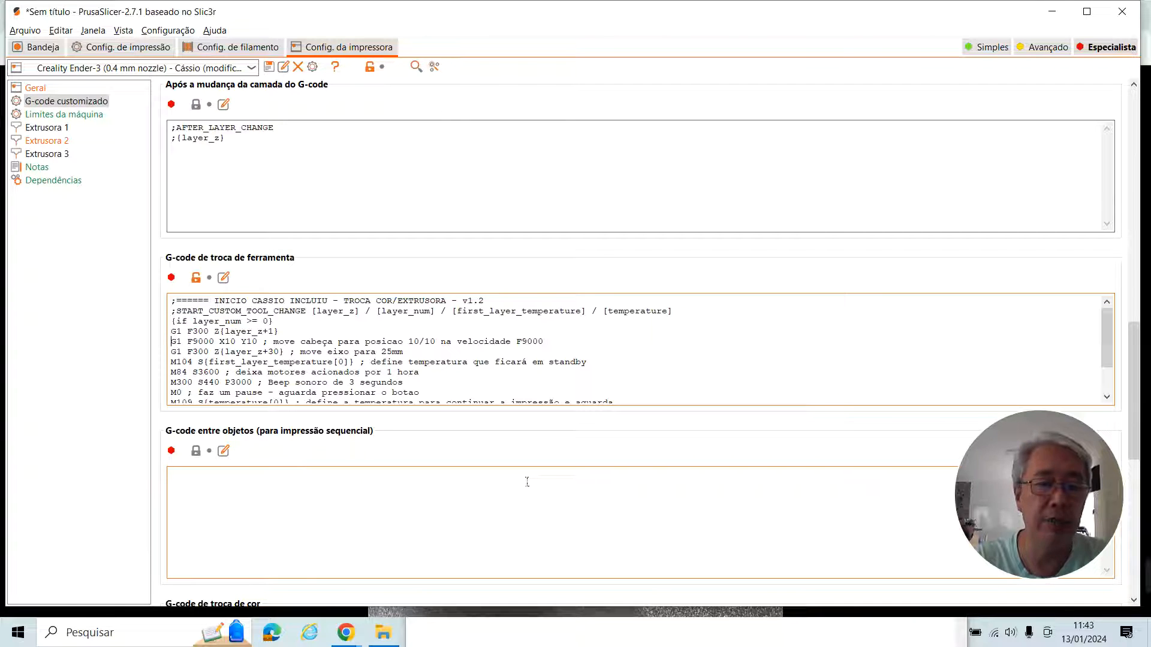
key(Up)
key(Up)
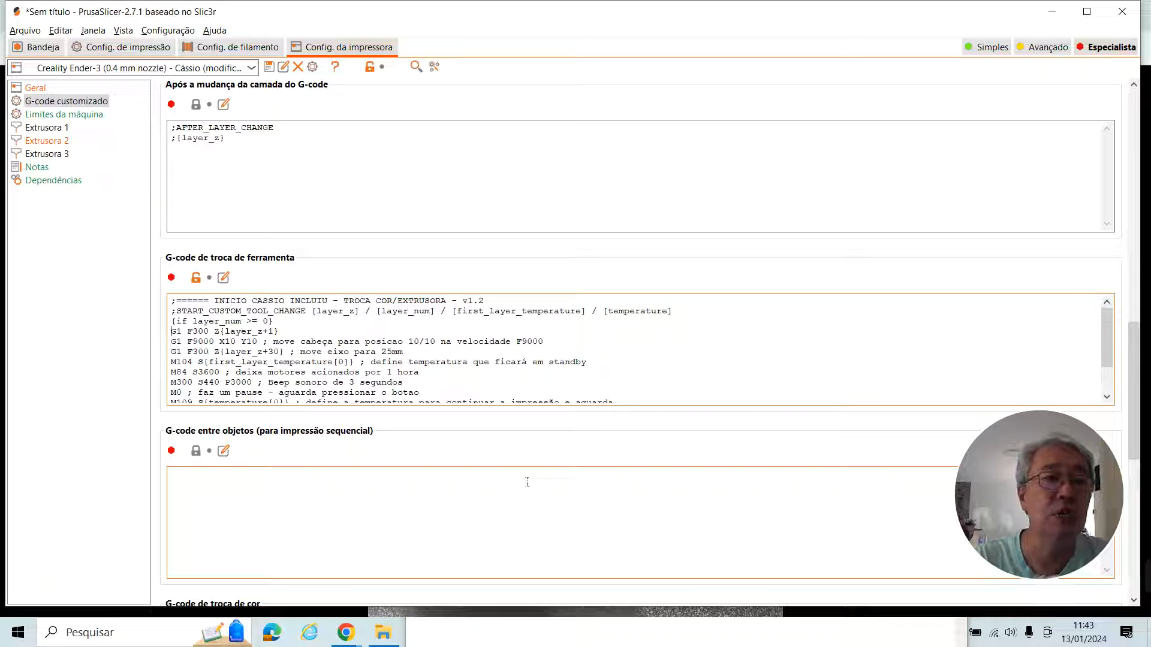
key(shift+Down)
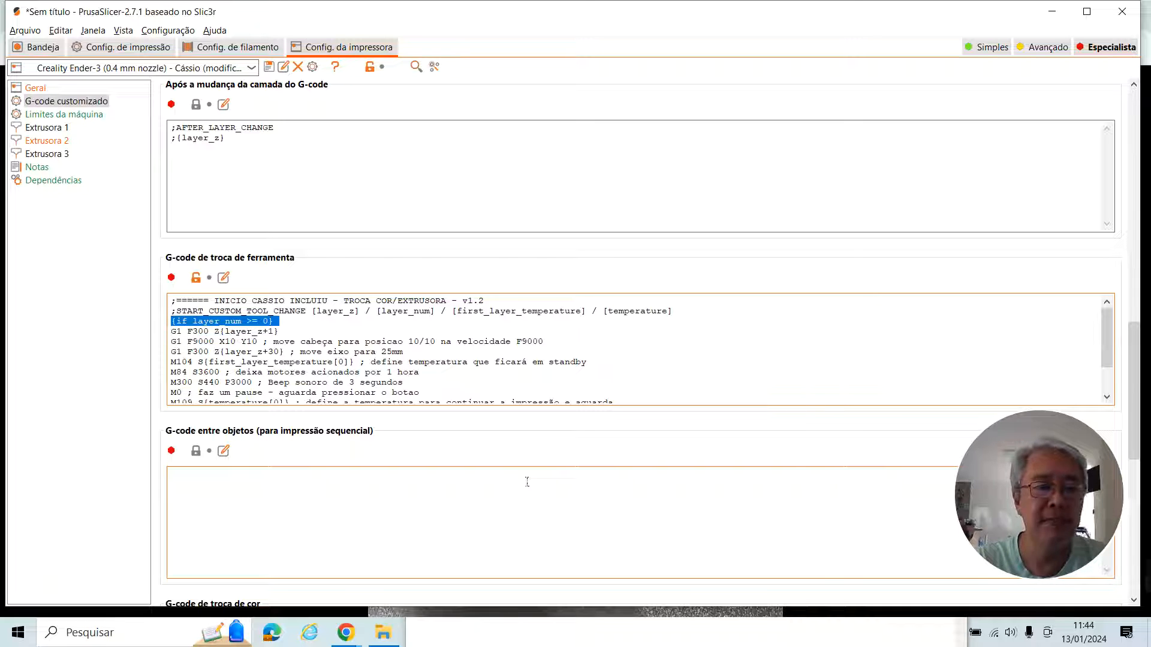
key(Left)
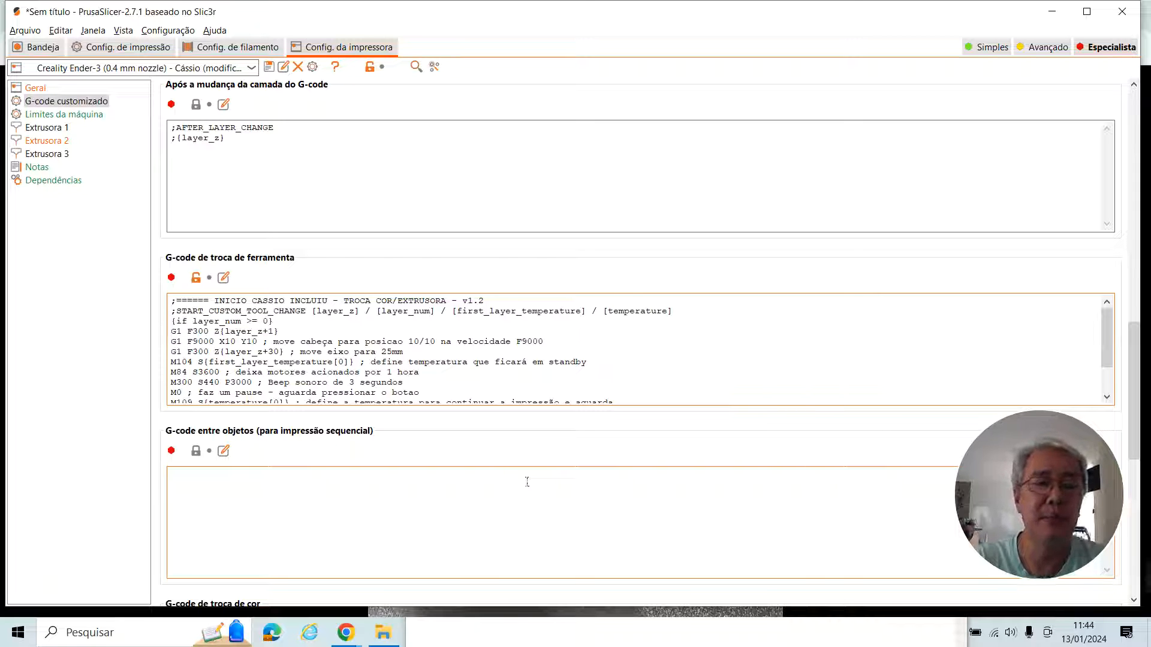
key(Down)
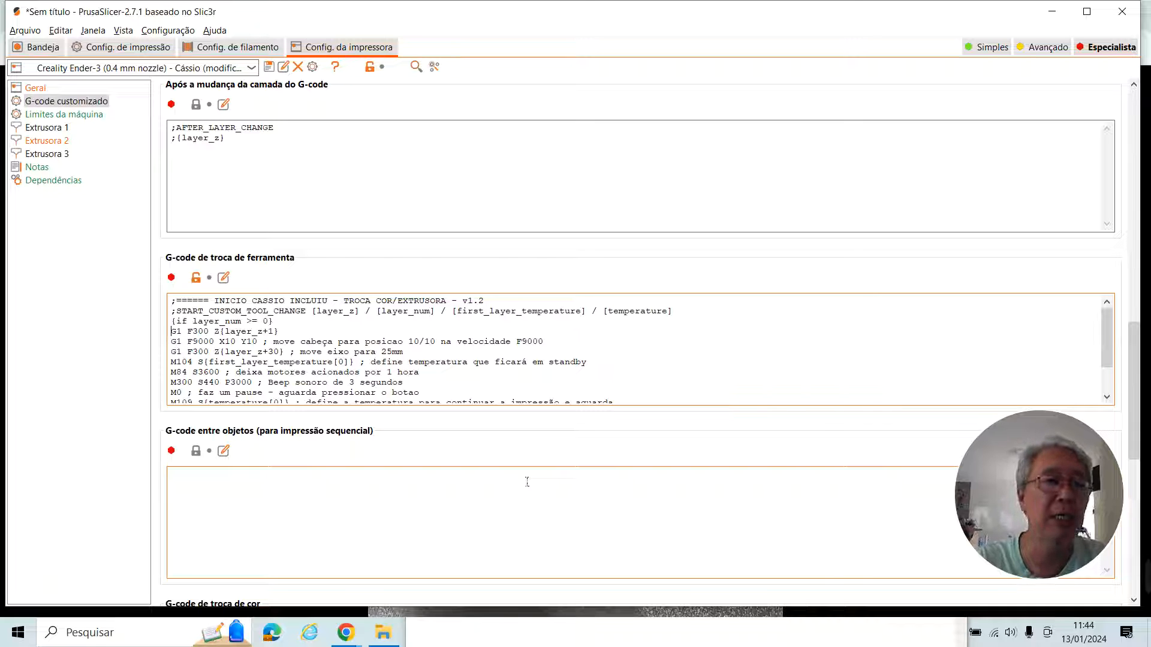
key(shift+Up)
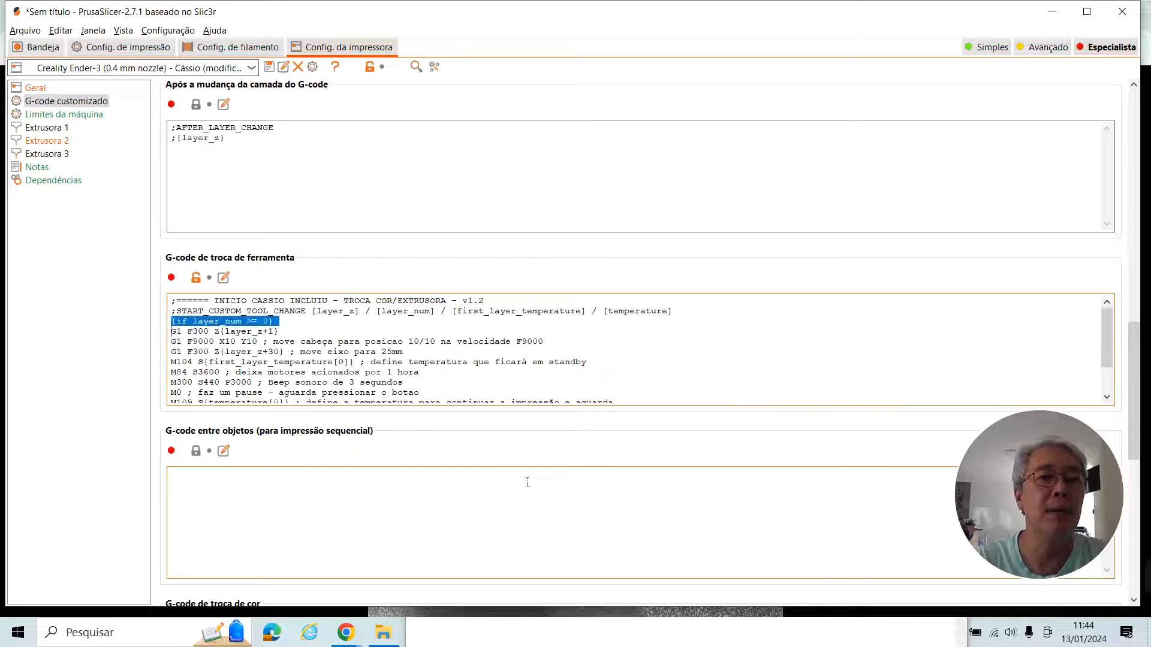
key(Down)
key(shift+Up)
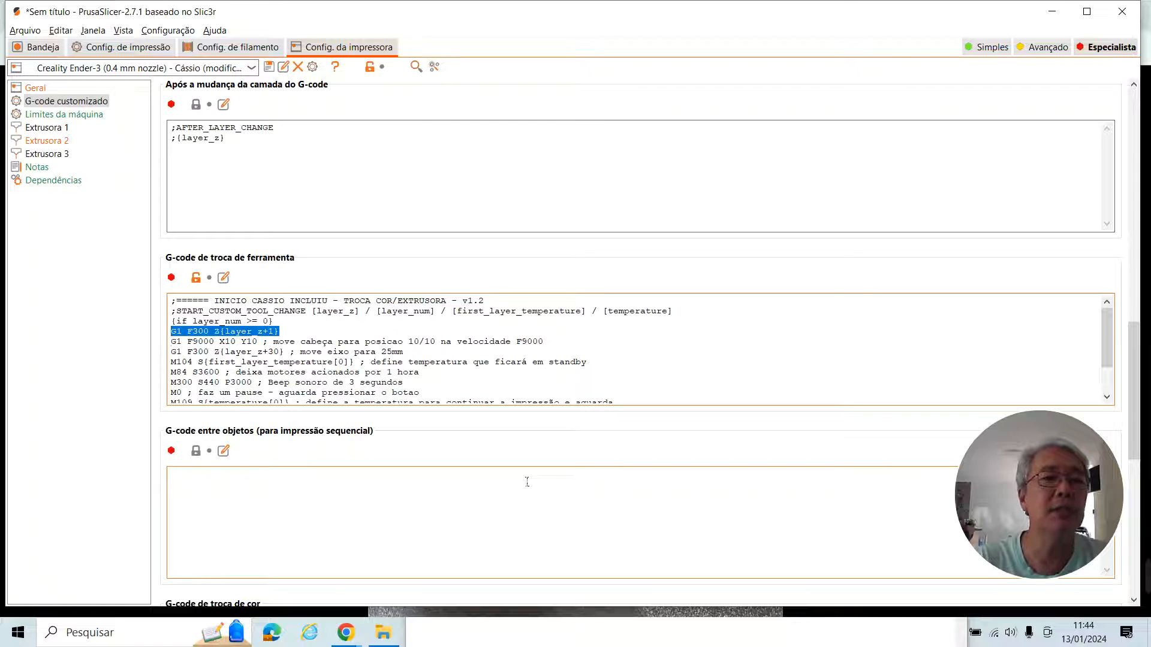
key(Down)
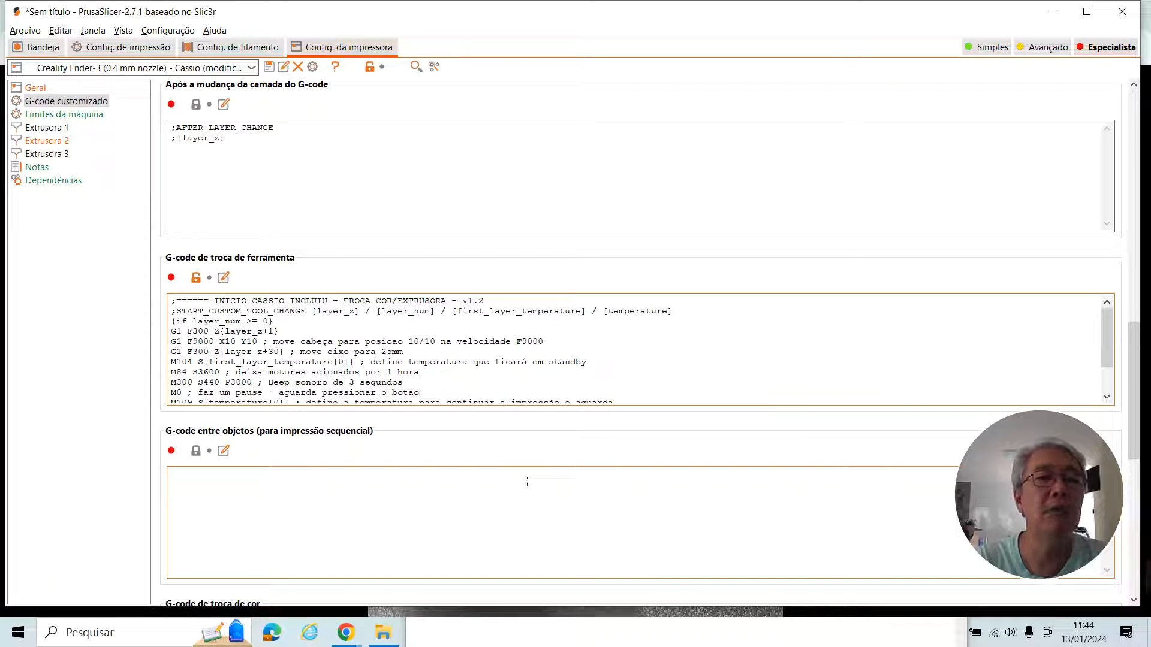
key(shift+Down)
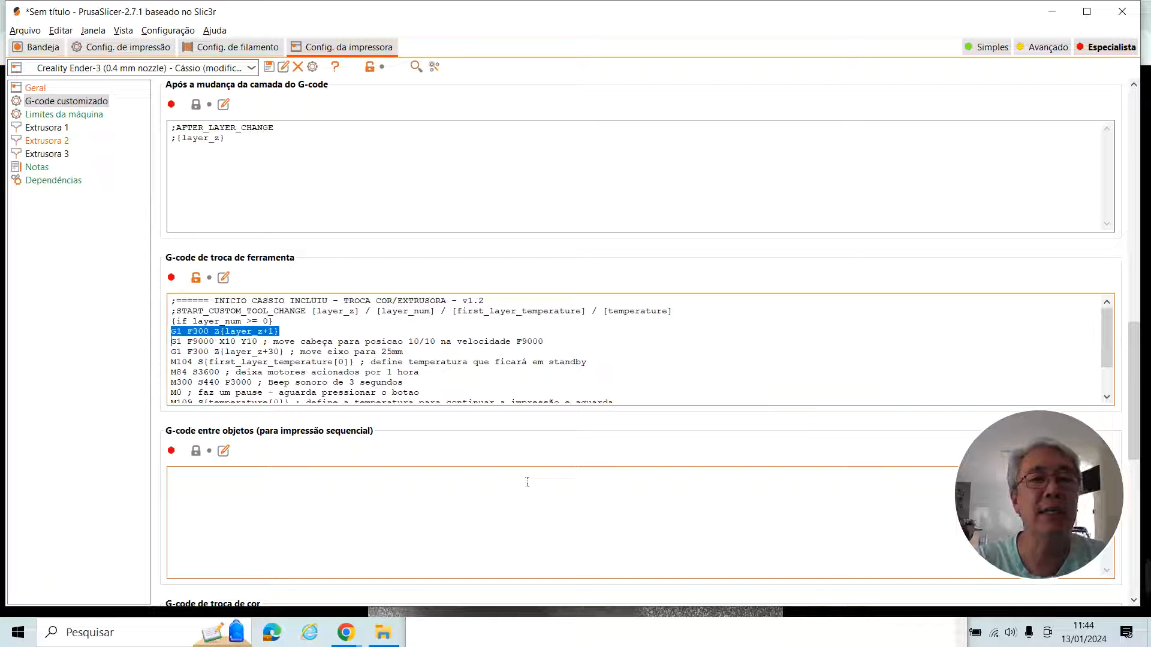
- Highlight the G1 F300 Z{layer_z+1} line in the tool change G-code to examine the initial Z lift
key(Up)
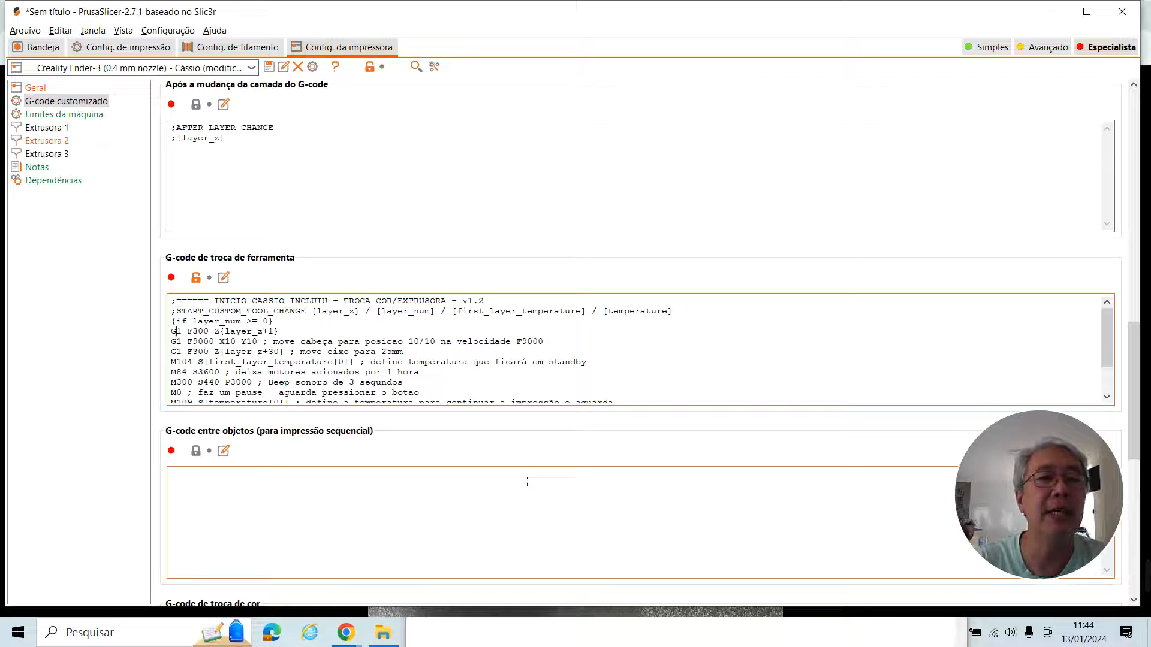
key(Down)
key(Left)
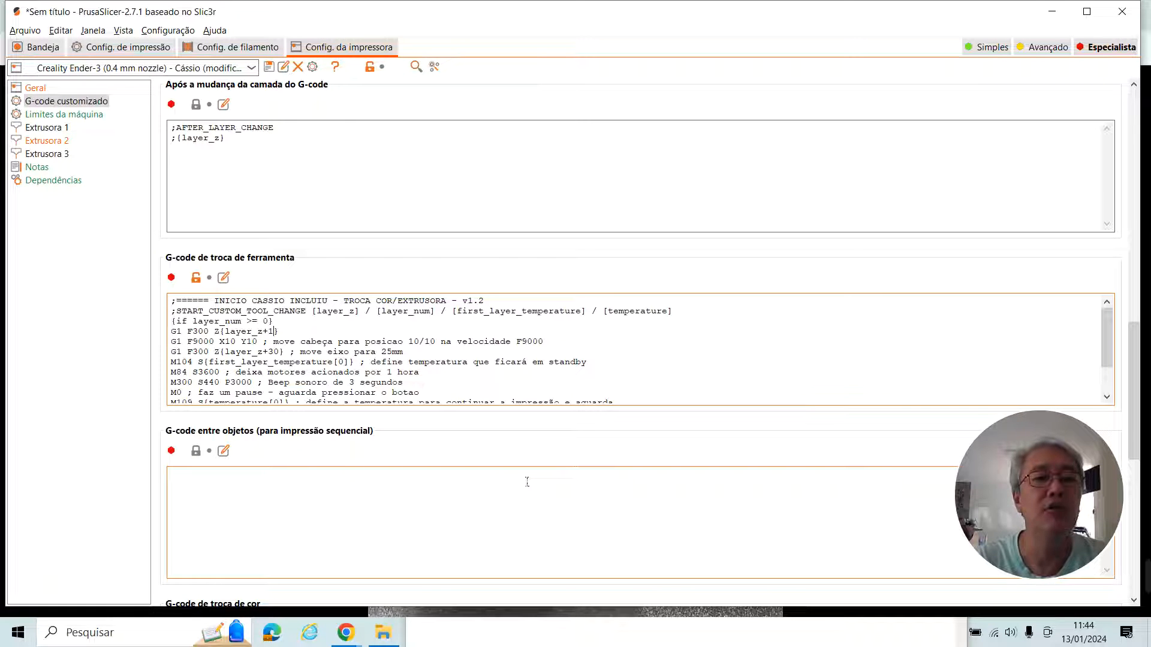
key(Down)
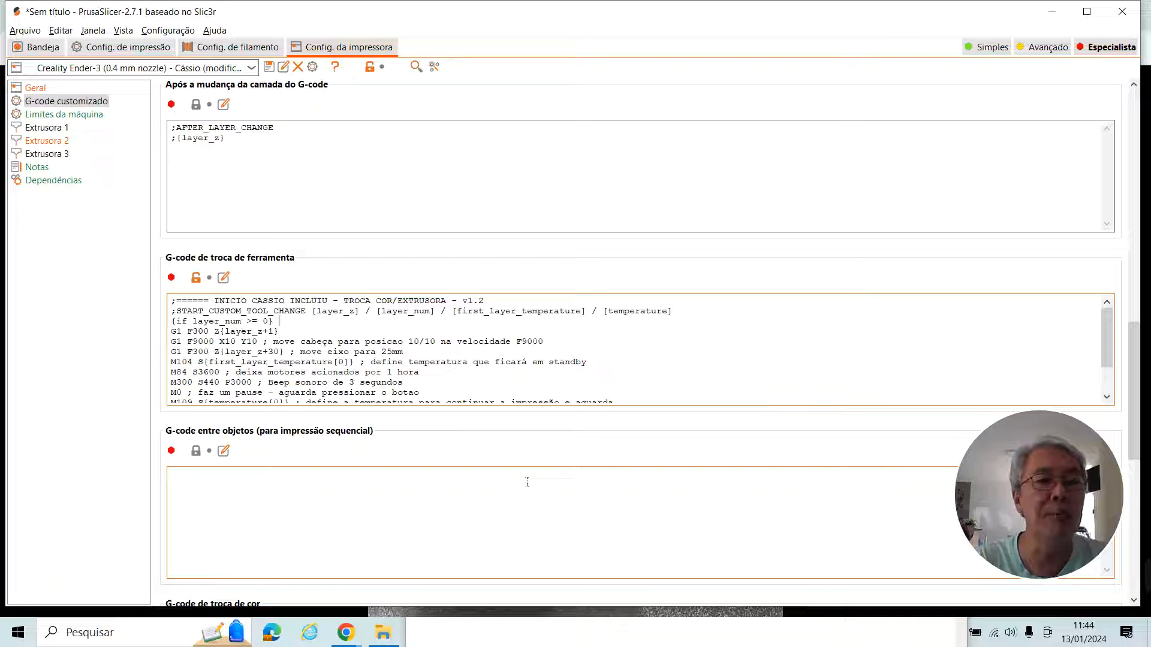
key(shift+Home)
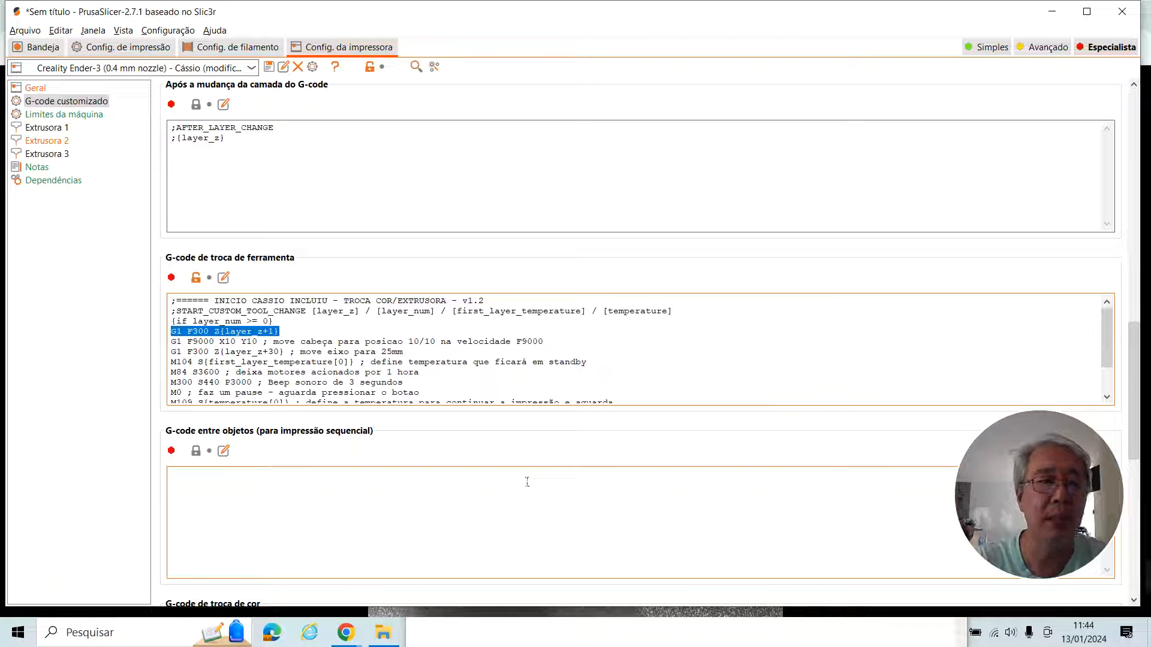
- Examine the G1 F9000 X10 Y10 line that moves the head, including its F9000 speed parameter
key(Up)
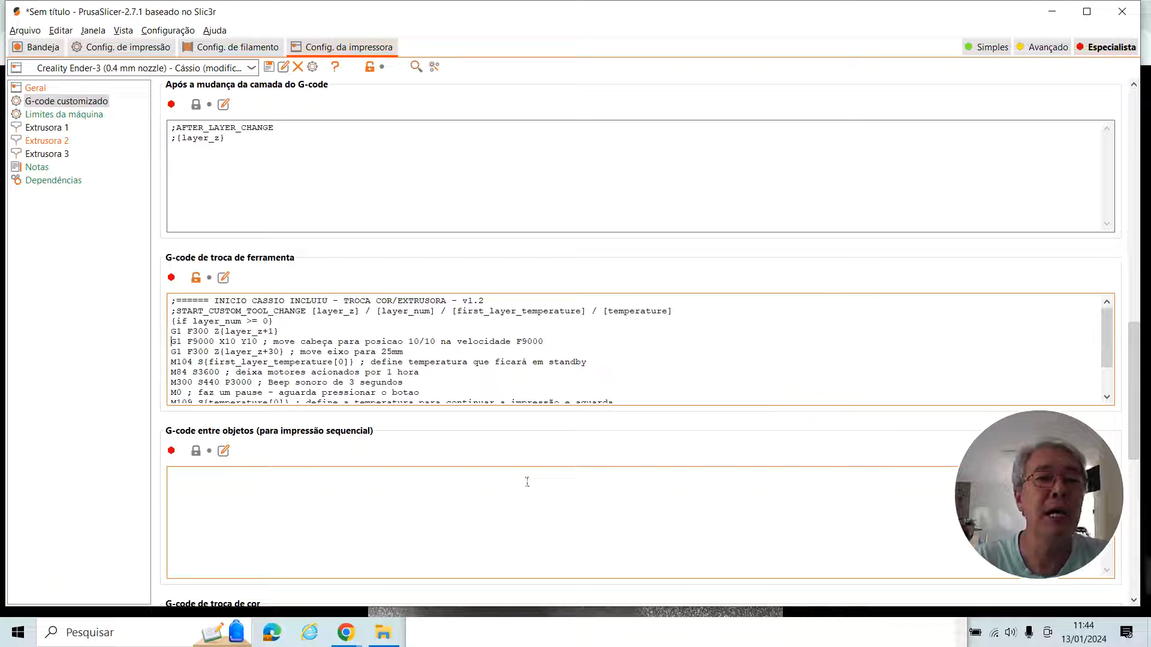
key(shift+Right)
key(shift+Right)
key(shift+Right)
key(shift+Right)
key(shift+Right)
key(shift+Right)
key(shift+Right)
key(shift+Right)
key(shift+Right)
key(shift+Right)
key(shift+Right)
key(shift+Right)
key(shift+Right)
key(shift+Right)
key(Left)
key(Left)
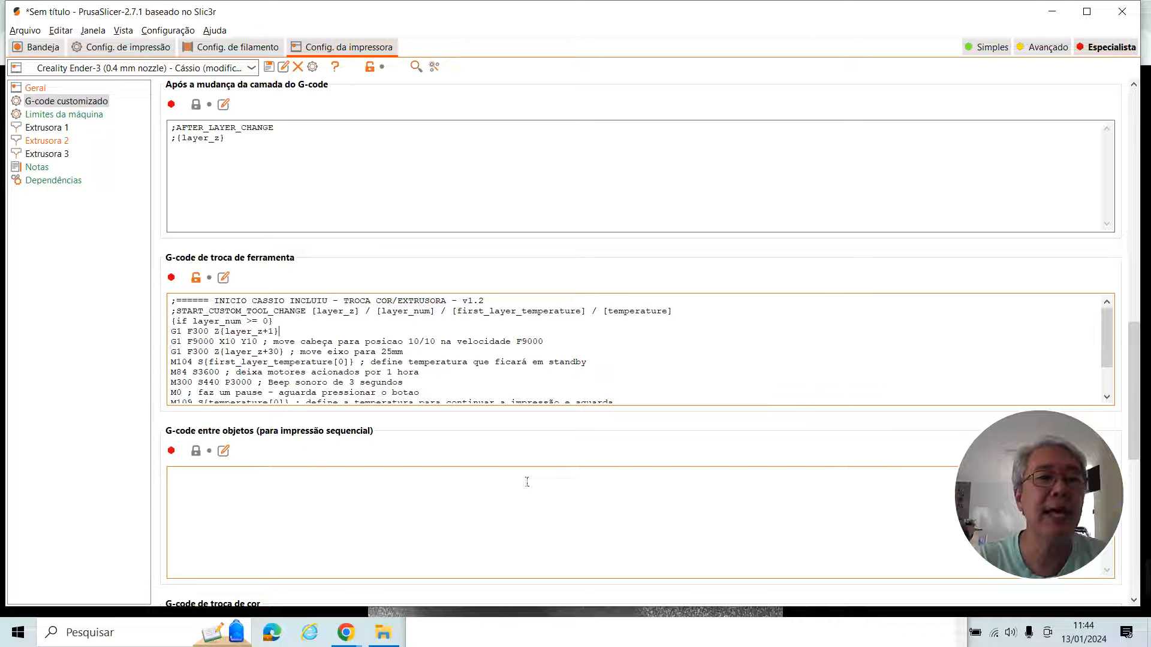
key(Down)
key(Right)
key(Up)
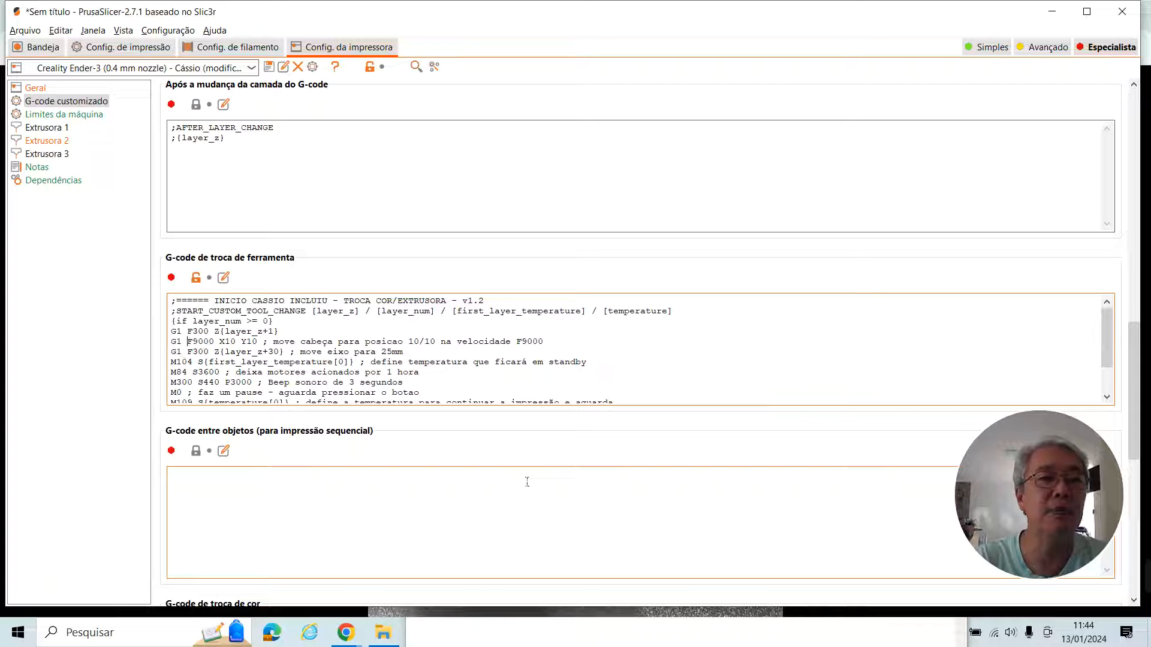
key(Right)
key(Right)
key(Right)
key(Right)
key(Right)
key(Right)
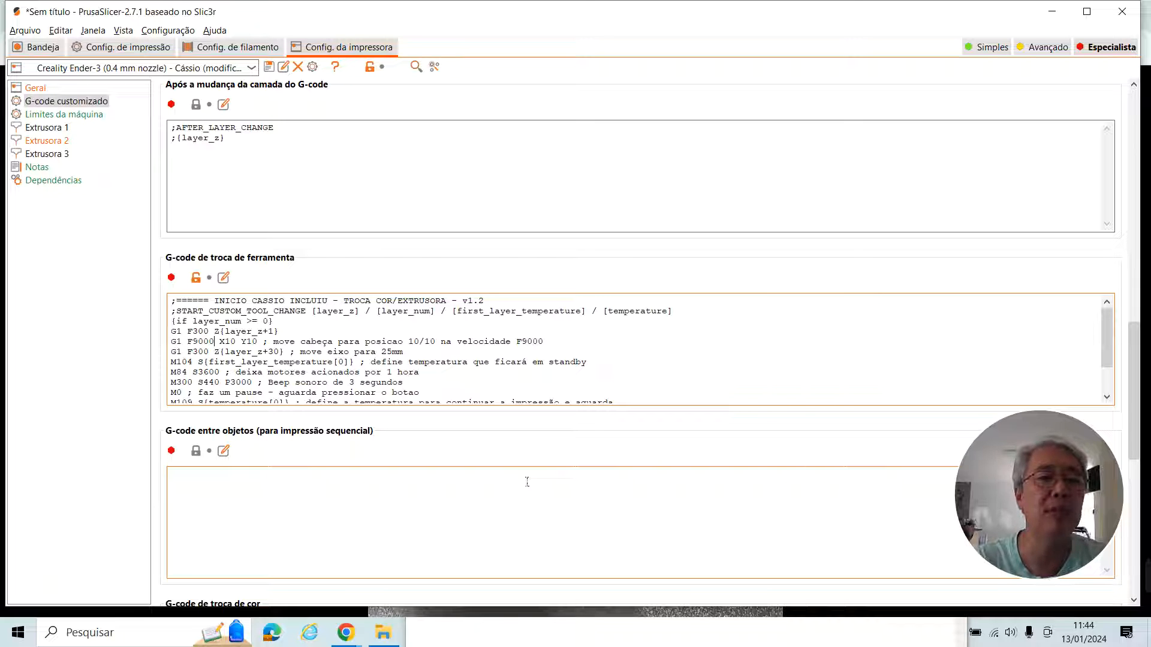
- Examine the second Z lift in the tool change G-code, highlighting the {layer_z+30} expression
key(Down)
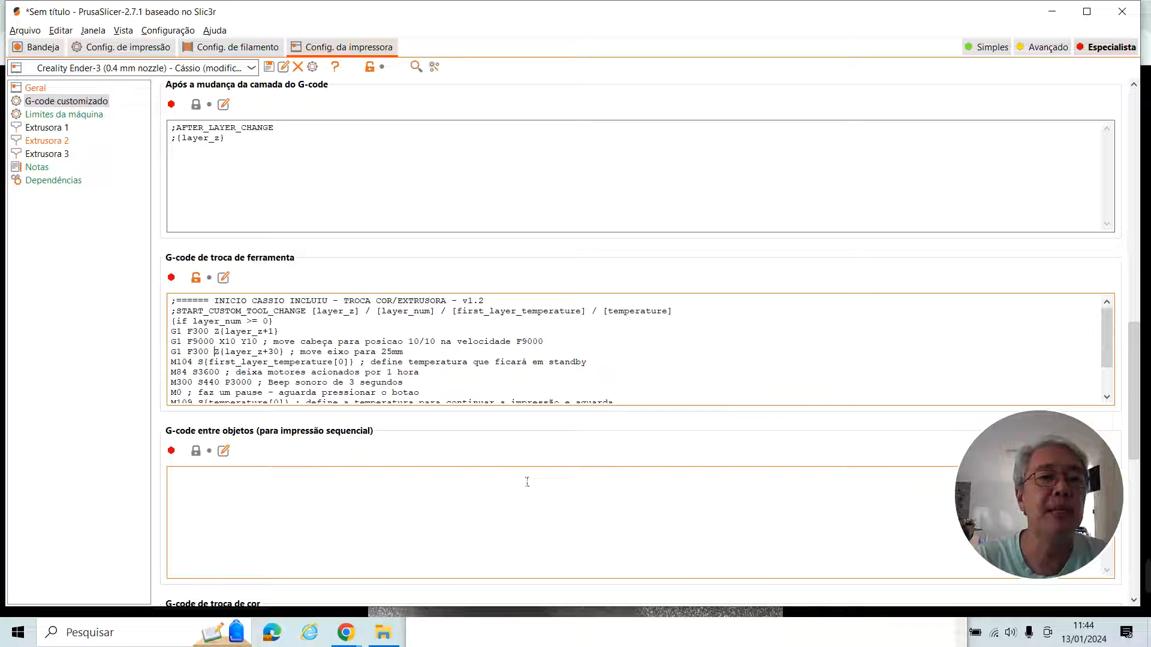
key(Left)
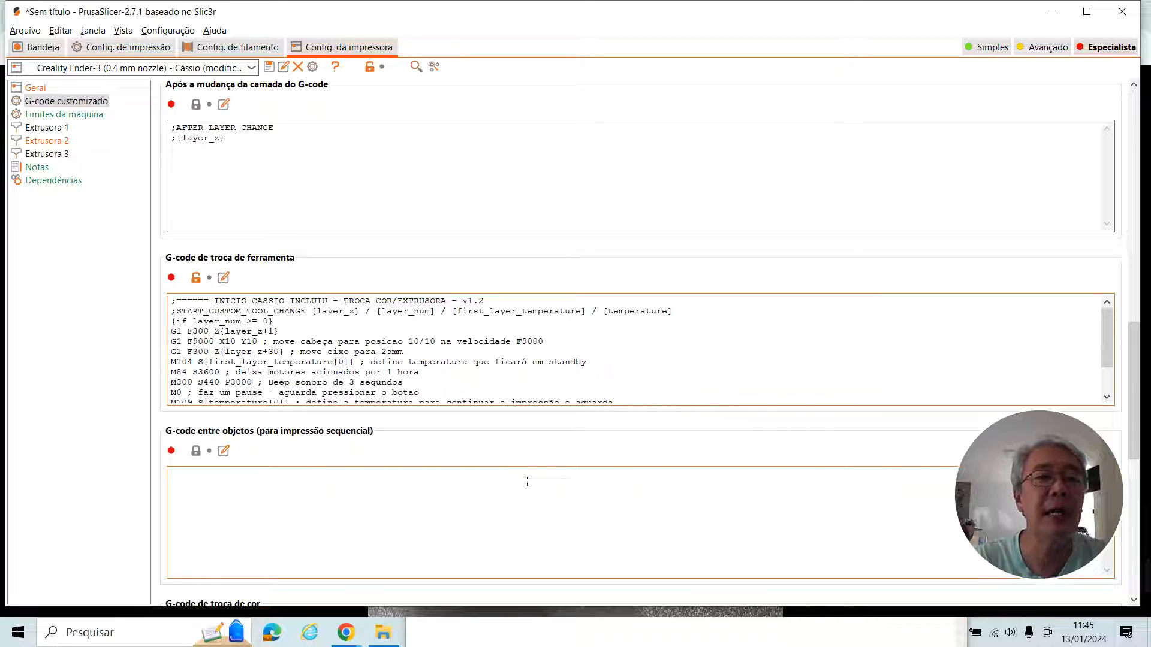
key(shift+Right)
key(shift+Right)
key(shift+Right)
key(shift+Right)
key(shift+Right)
key(shift+Right)
key(shift+Right)
key(shift+Right)
key(shift+Right)
key(shift+Right)
key(shift+Right)
key(shift+Right)
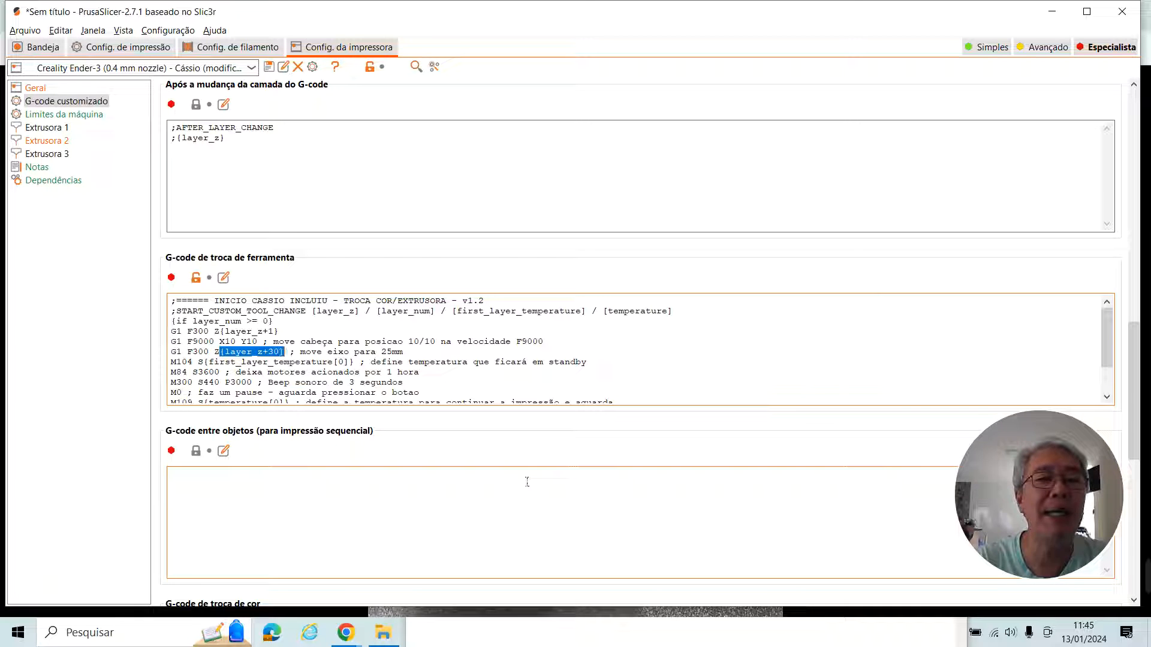
key(Up)
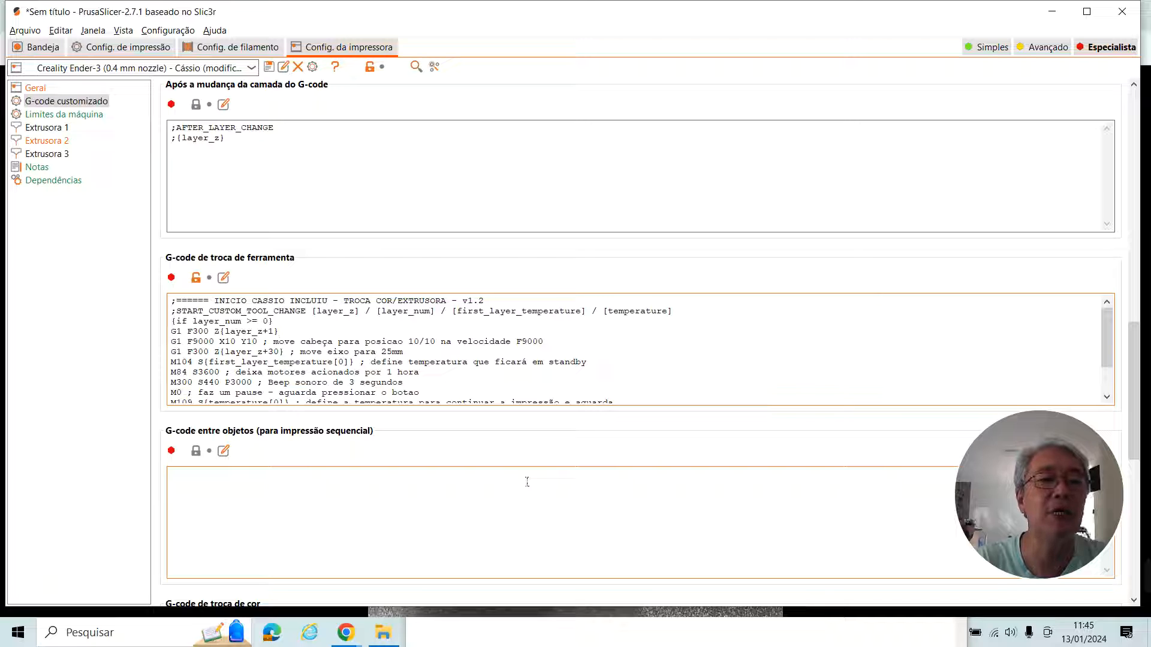
key(shift+Left)
key(shift+Left)
key(shift+Left)
key(Down)
key(Down)
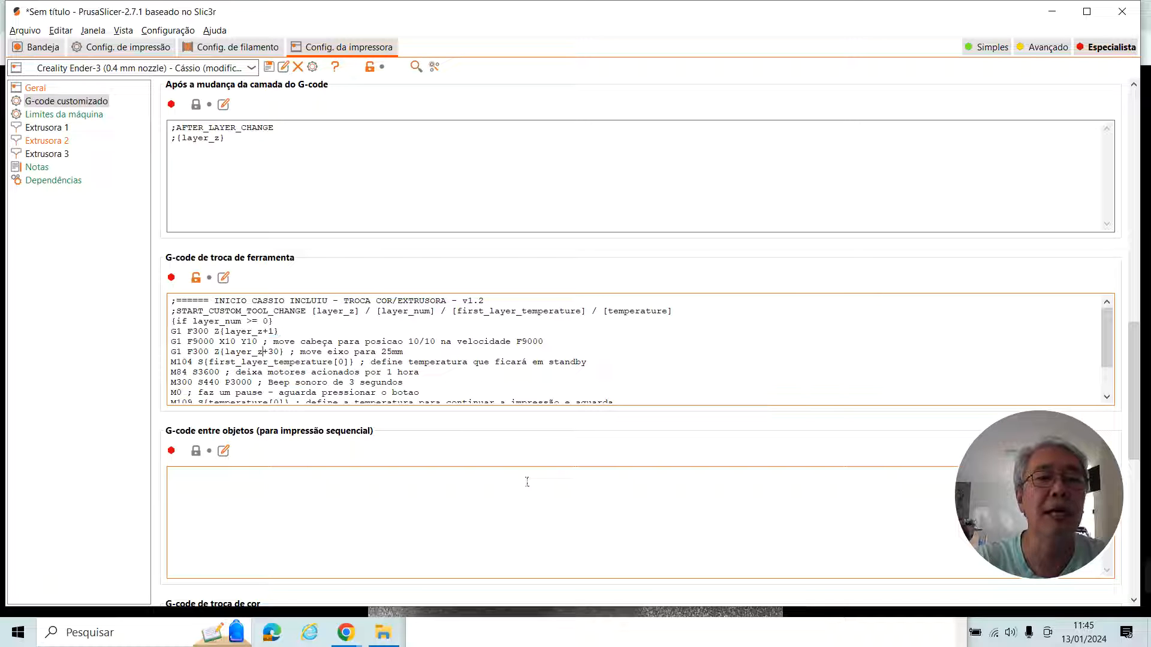
key(Right)
key(Right)
key(Right)
key(Right)
key(shift+Left)
key(shift+Left)
key(shift+Left)
key(shift+Left)
key(shift+Left)
key(shift+Left)
key(shift+Left)
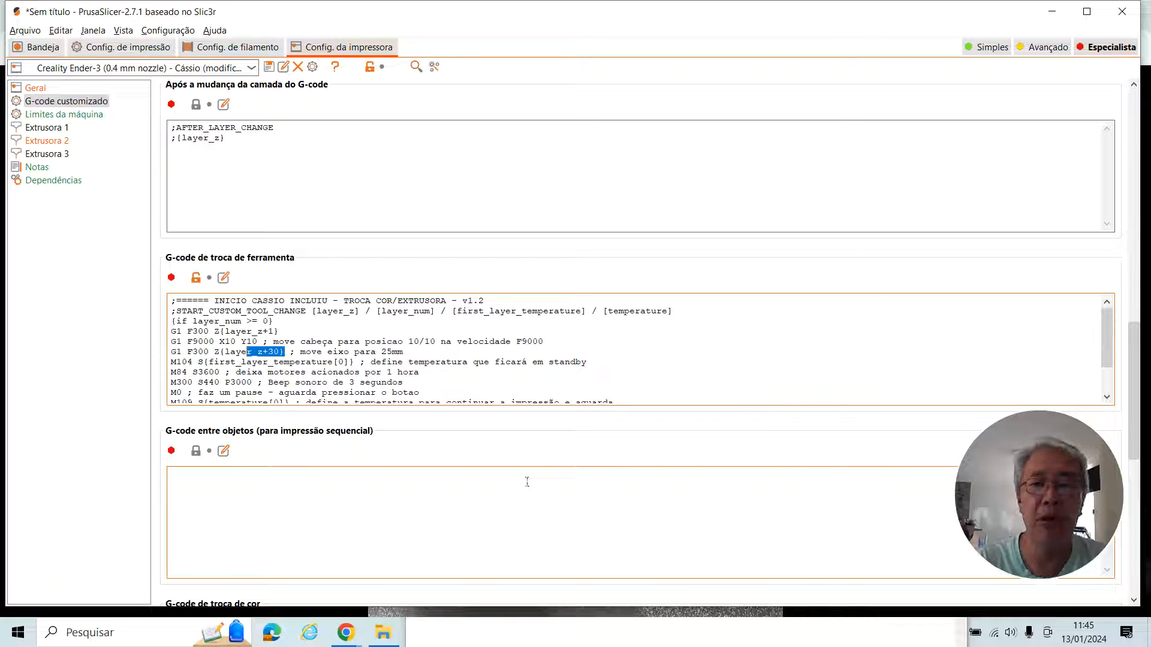
- Examine the M104 standby temperature line, highlighting its first_layer_temperature[0] variable
key(Down)
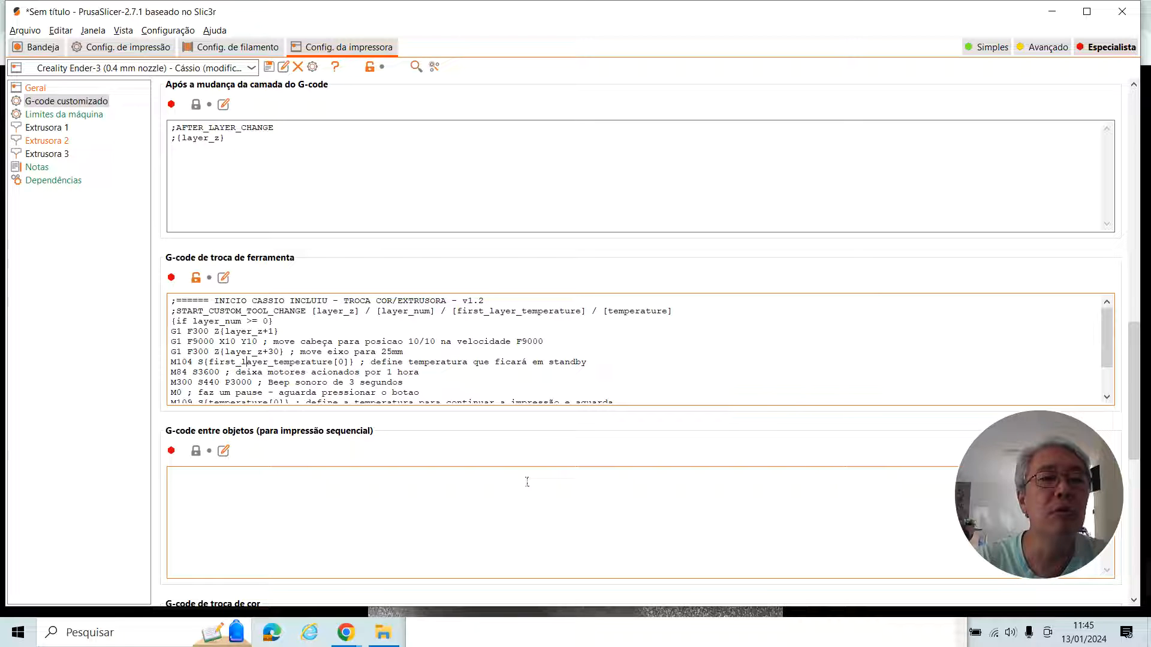
key(Right)
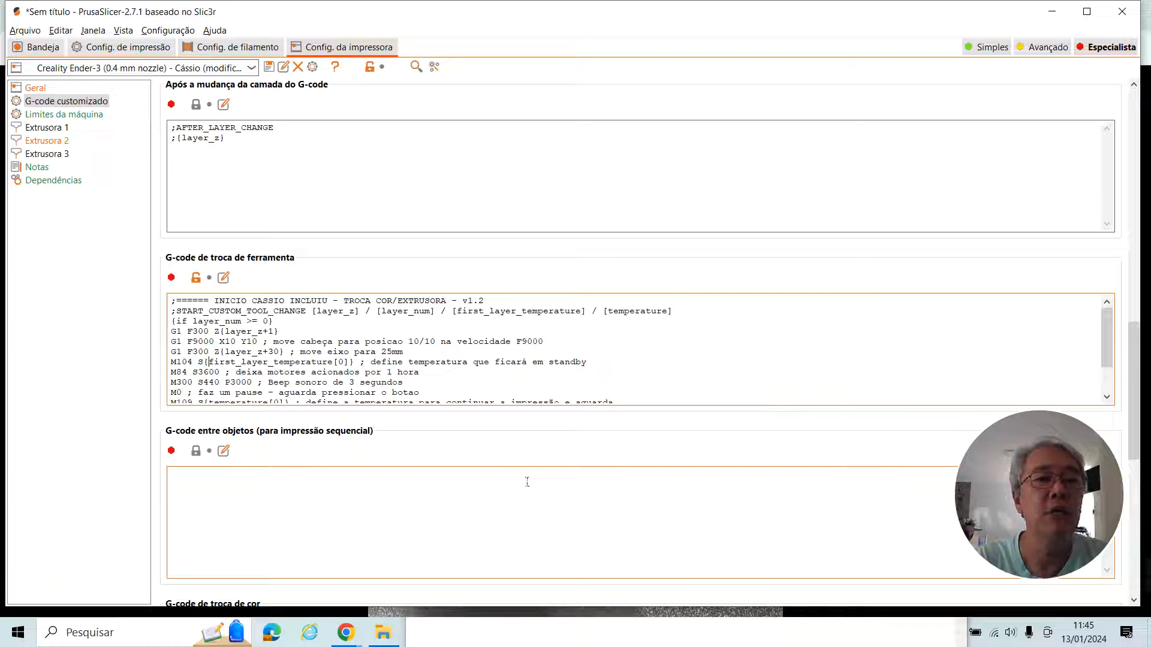
key(shift+Right)
key(shift+Right)
key(shift+Right)
key(shift+Right)
key(shift+Right)
key(shift+Right)
key(shift+Right)
key(shift+Right)
key(shift+Right)
key(shift+Right)
key(shift+Right)
key(shift+Right)
key(shift+Right)
key(shift+Right)
key(shift+Right)
key(shift+Right)
key(shift+Right)
key(shift+Right)
key(shift+Right)
key(shift+Right)
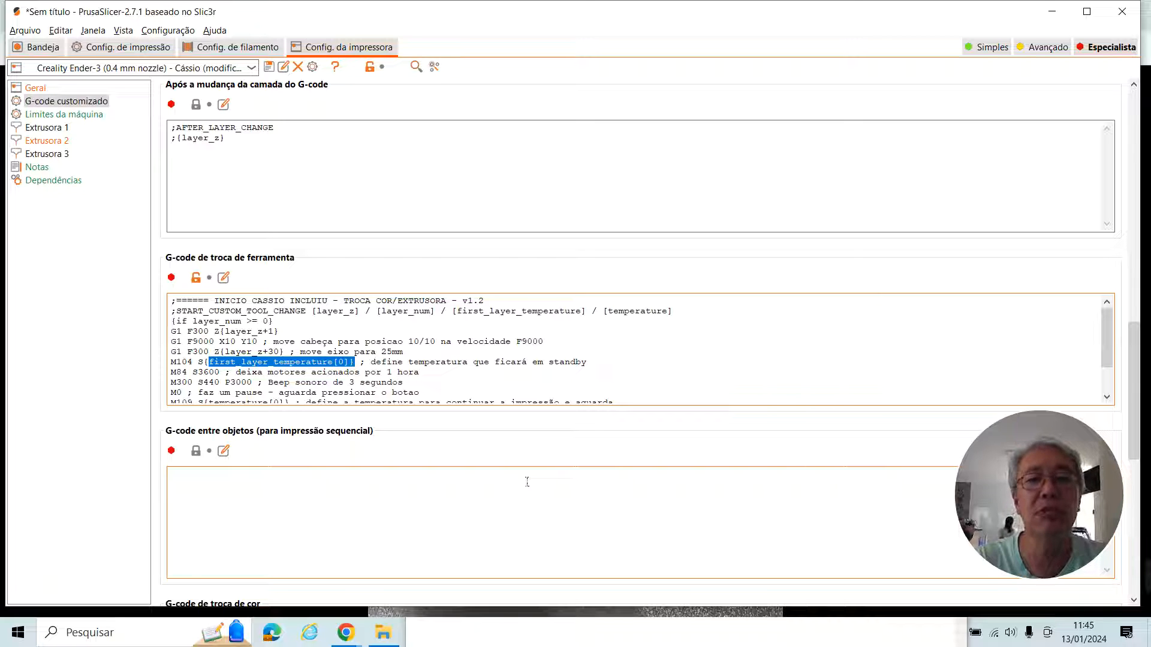
key(Right)
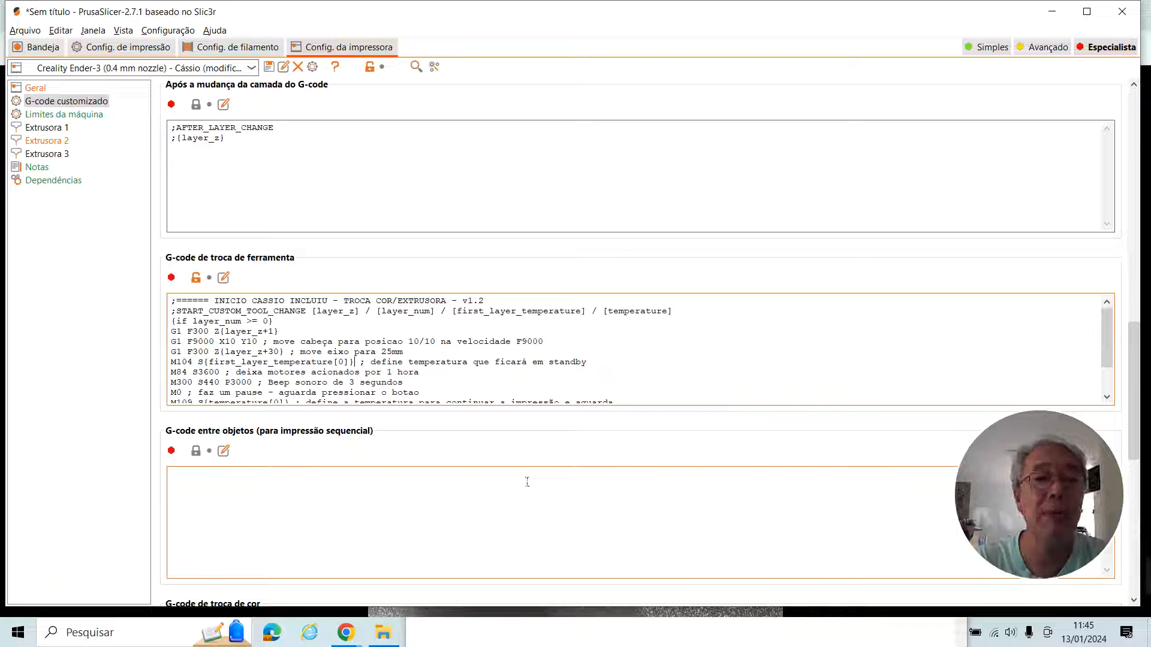
key(shift+Left)
key(shift+Left)
key(shift+Left)
key(shift+Left)
key(shift+Left)
key(shift+Left)
key(shift+Left)
key(shift+Left)
key(shift+Left)
key(shift+Left)
key(shift+Left)
key(shift+Left)
key(shift+Left)
key(shift+Left)
key(shift+Left)
key(shift+Left)
key(shift+Left)
key(shift+Left)
key(shift+Left)
key(shift+Left)
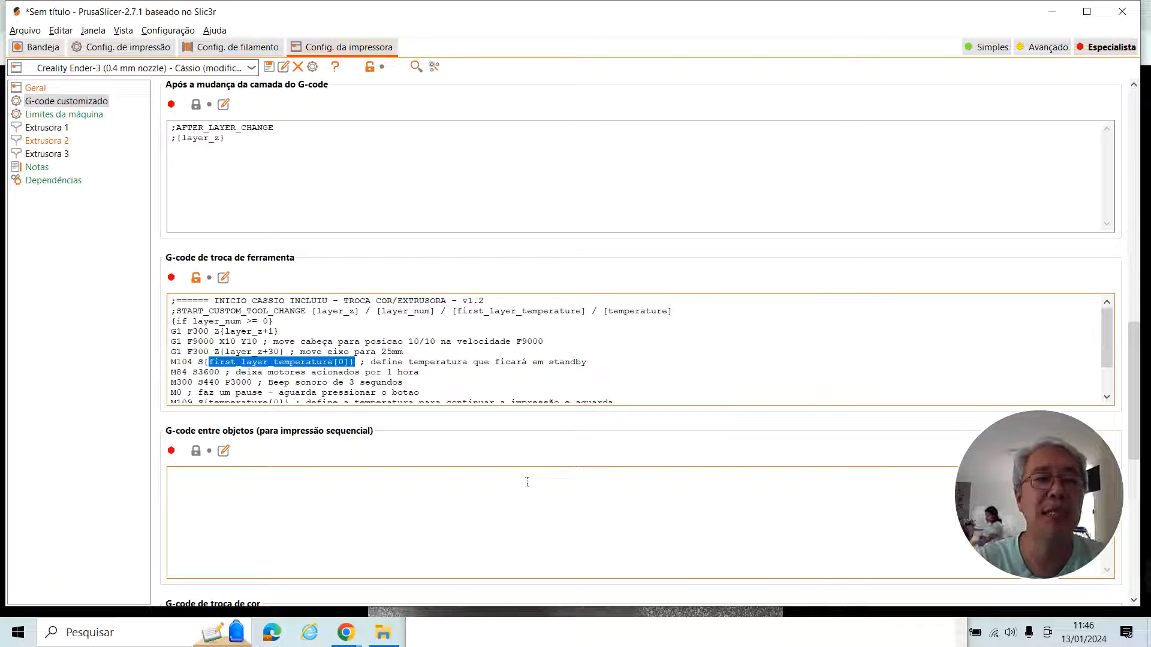
key(Left)
key(shift+Right)
key(shift+Right)
key(shift+Right)
key(shift+Right)
key(shift+Right)
key(shift+Right)
key(shift+Right)
key(shift+Right)
key(shift+Right)
key(shift+Right)
key(shift+Right)
key(shift+Right)
key(shift+Right)
key(shift+Right)
key(shift+Right)
key(shift+Right)
key(shift+Right)
key(shift+Right)
key(shift+Right)
key(shift+Right)
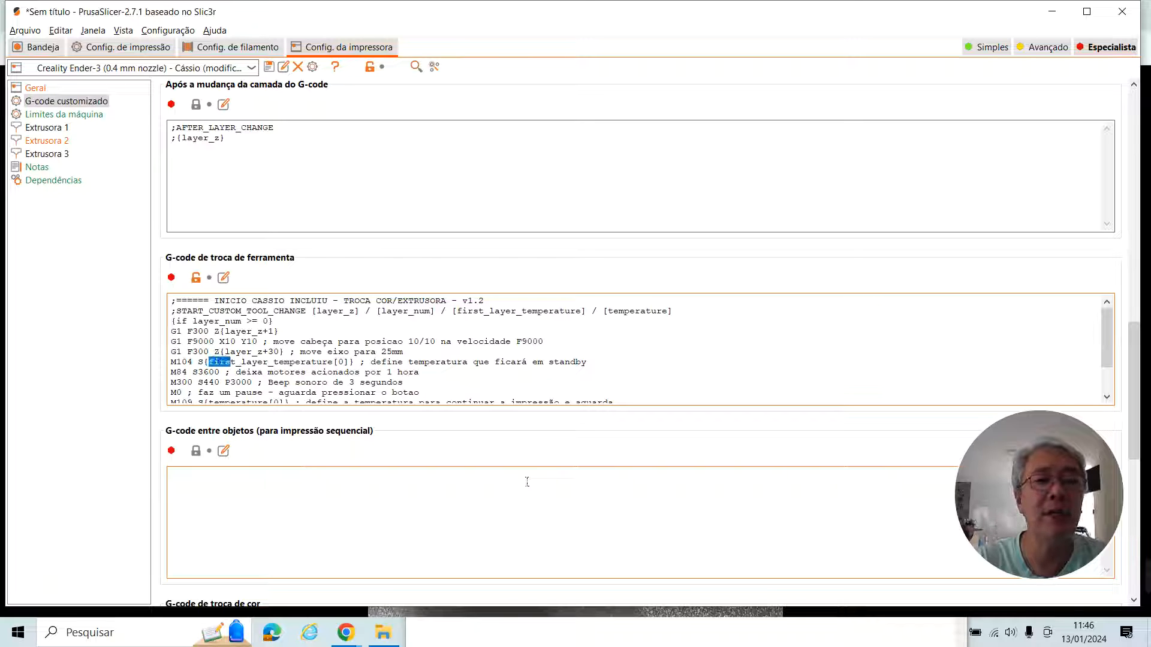
key(shift+Right)
key(shift+Right)
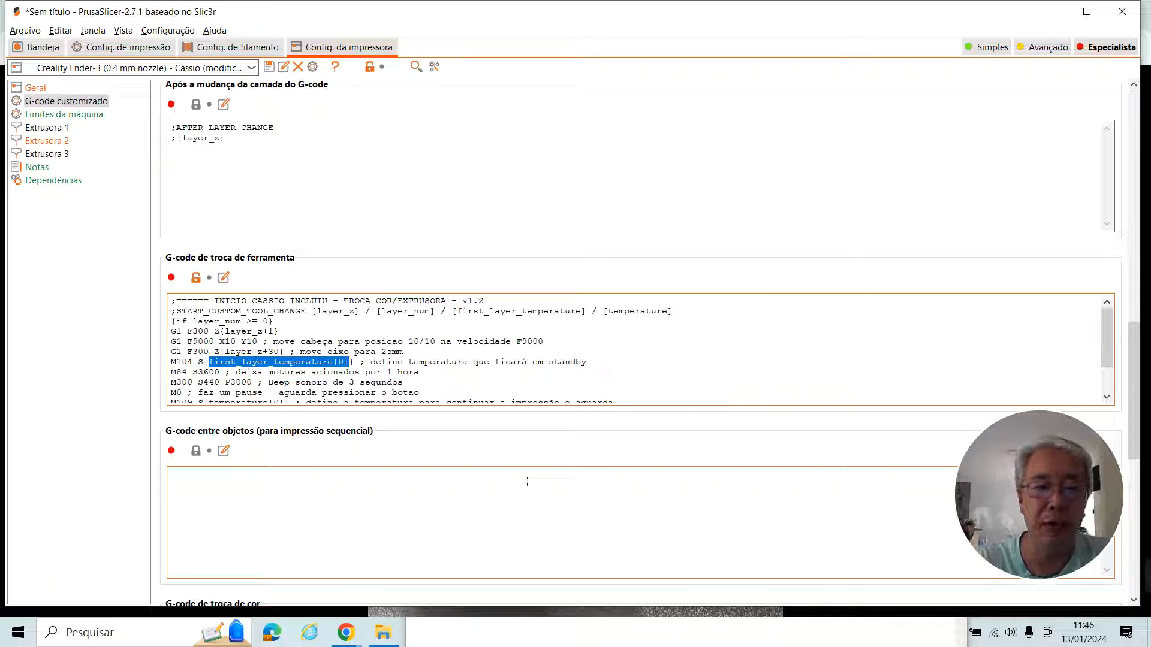
- Highlight the M84 S3600 line to examine how long the motors are kept engaged
key(Down)
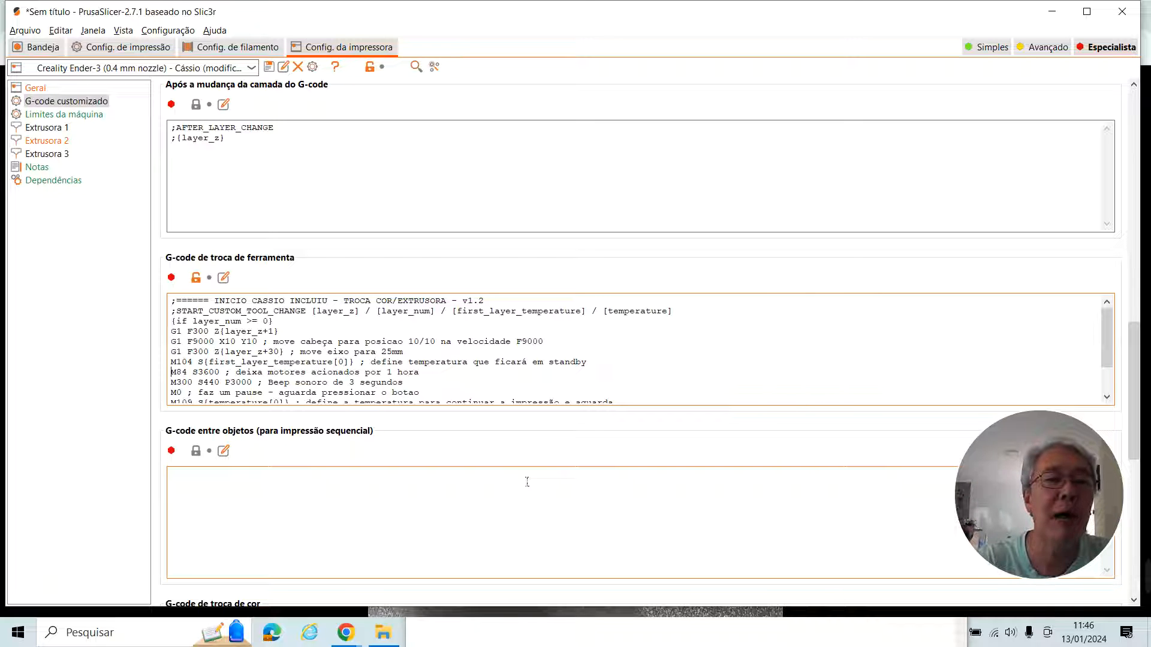
key(Home)
key(shift+End)
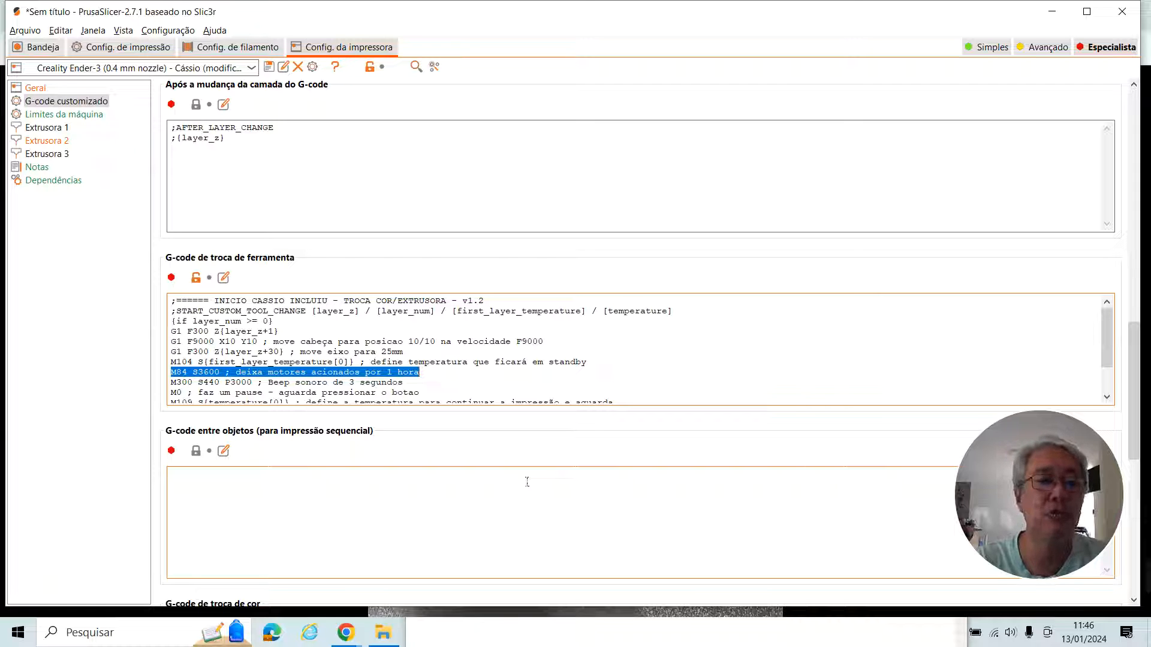
key(Down)
key(Up)
key(shift+Right)
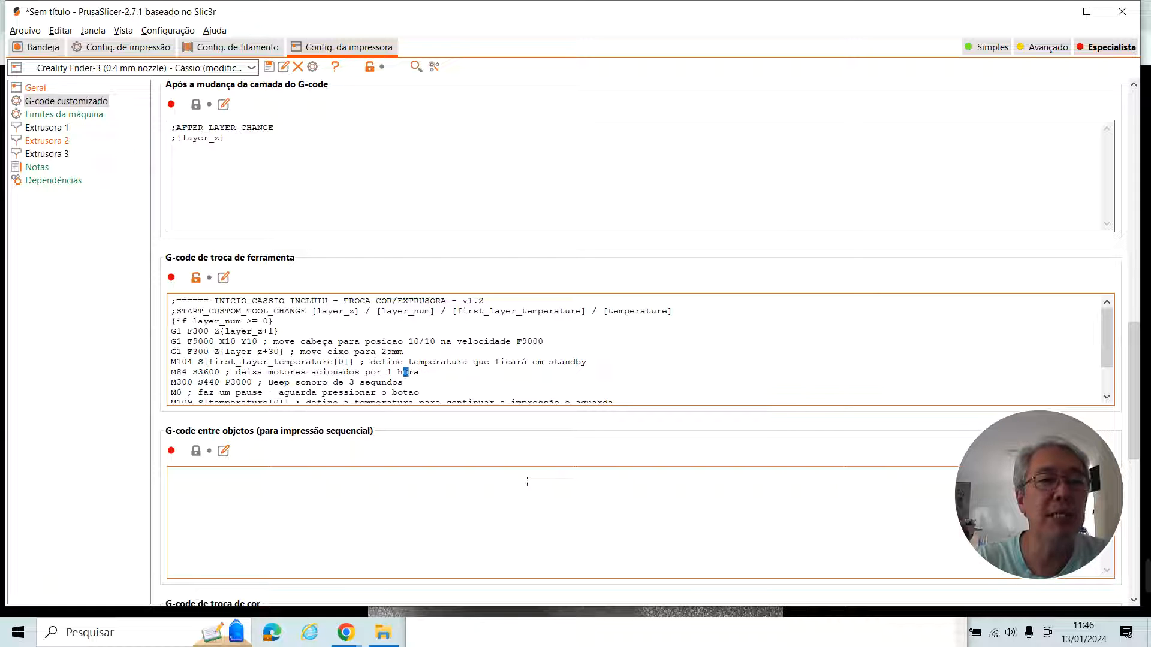
- Highlight the M300 S440 P3000 command to examine the beep setting, and clear the selection
key(Down)
key(shift+Right)
key(shift+Right)
key(shift+Right)
key(shift+Right)
key(shift+Right)
key(shift+Right)
key(shift+Right)
key(shift+Right)
key(shift+Right)
key(shift+Right)
key(shift+Right)
key(shift+Right)
key(shift+Right)
key(shift+Right)
key(shift+Right)
key(shift+Right)
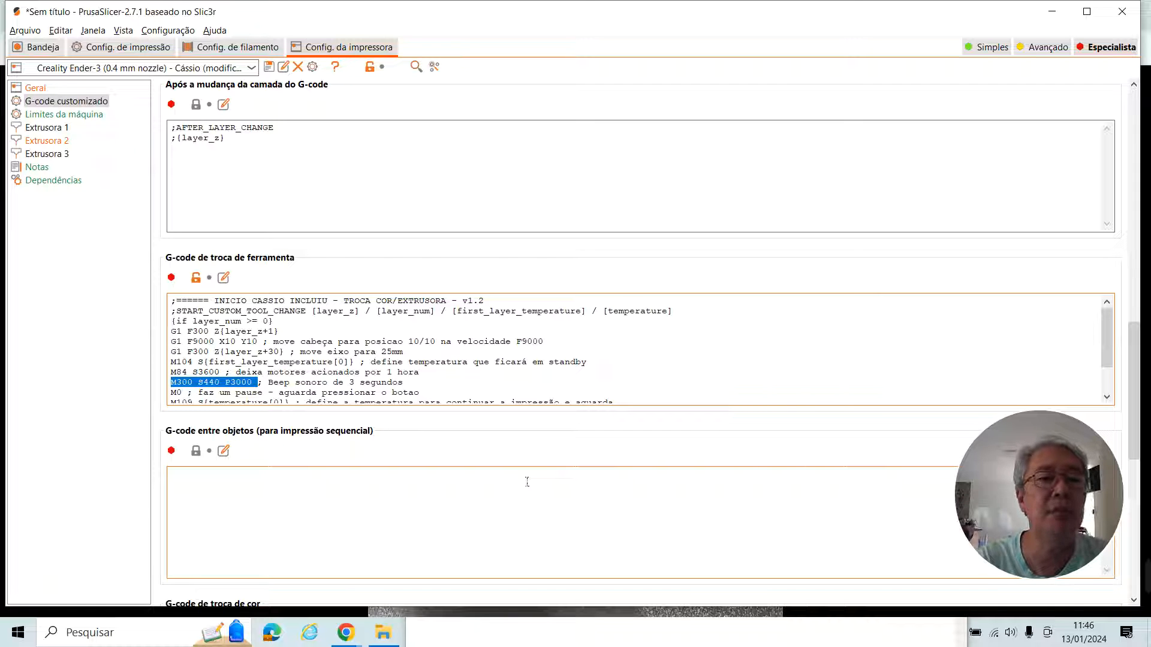
key(Left)
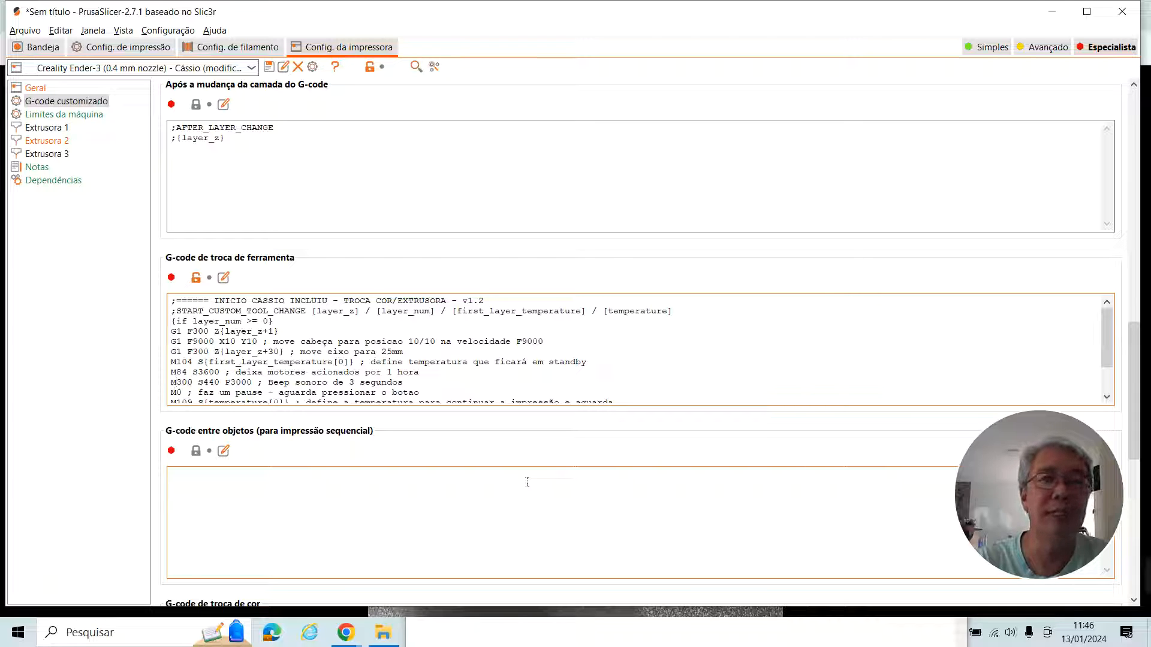
- Try P5000 and P1000 as the beep duration in the M300 line, and restore P3000
key(Right)
key(Right)
key(Right)
key(Right)
key(Right)
key(Right)
key(Right)
key(Right)
key(Right)
key(Right)
key(Right)
key(Right)
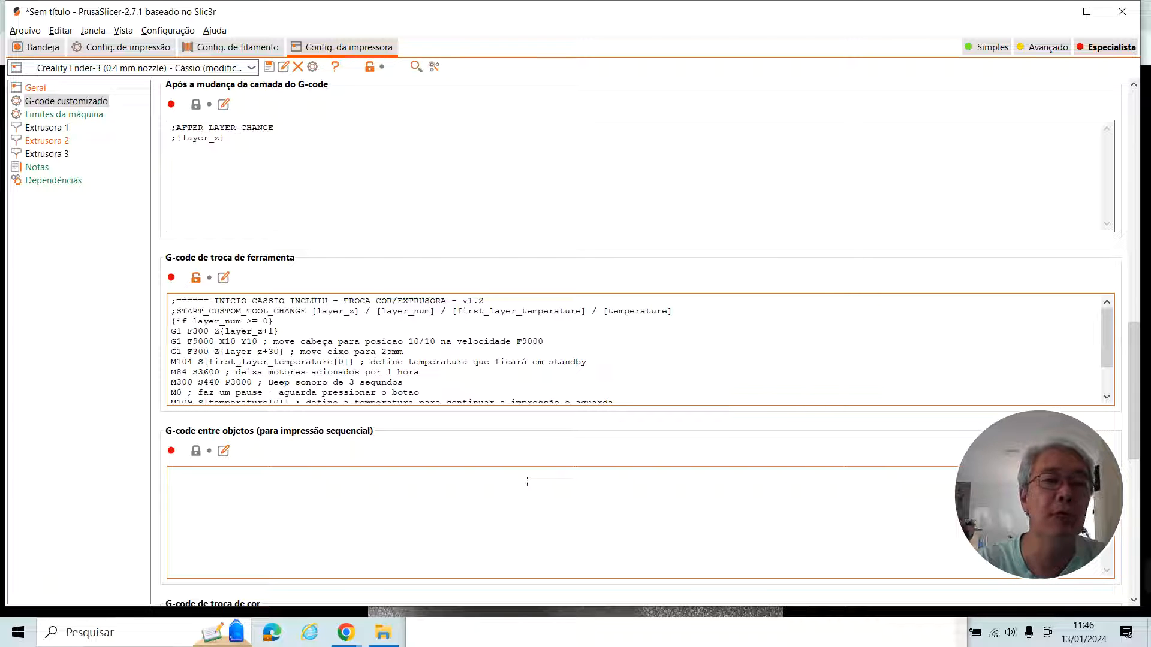
key(BackSpace)
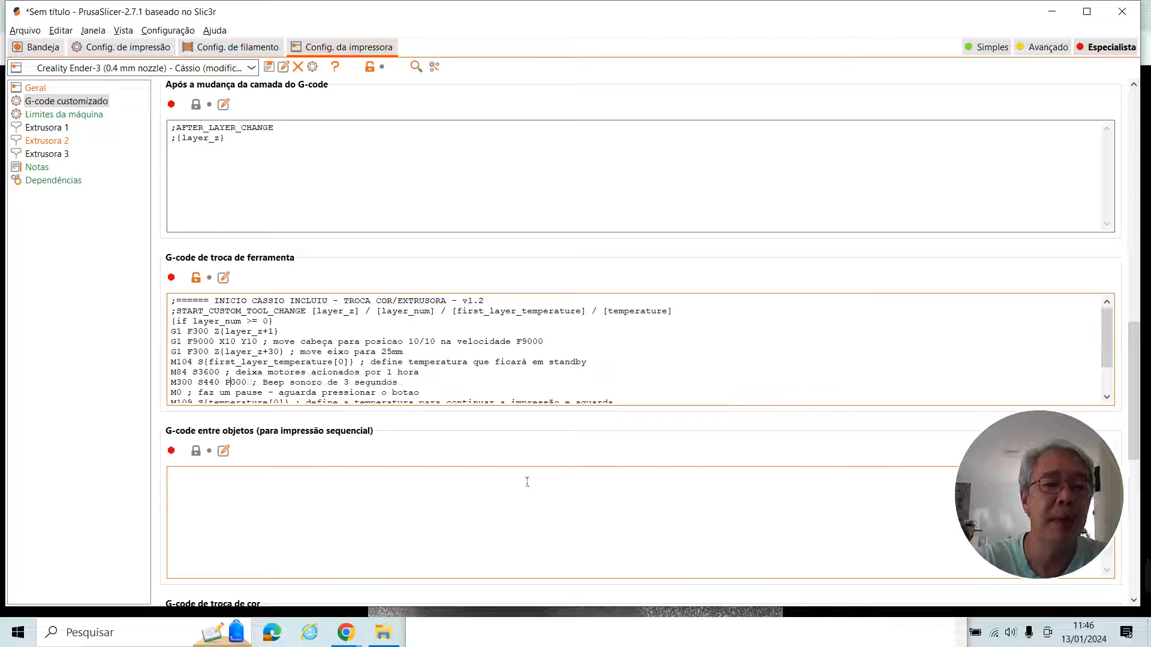
text(5)
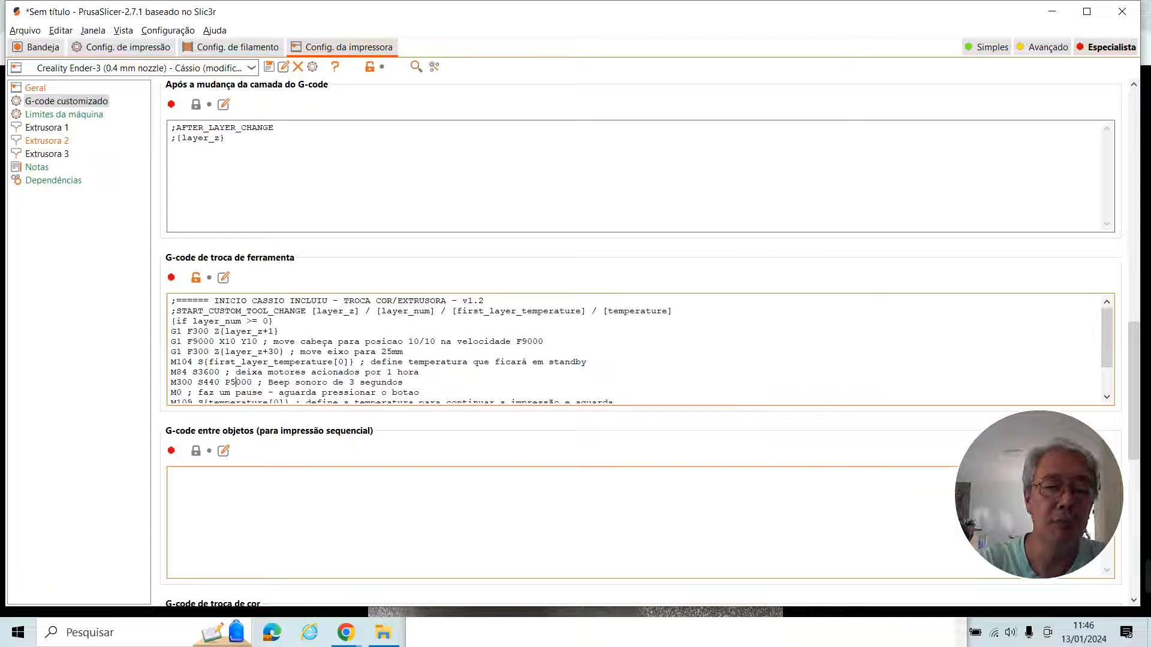
key(BackSpace)
text(1)
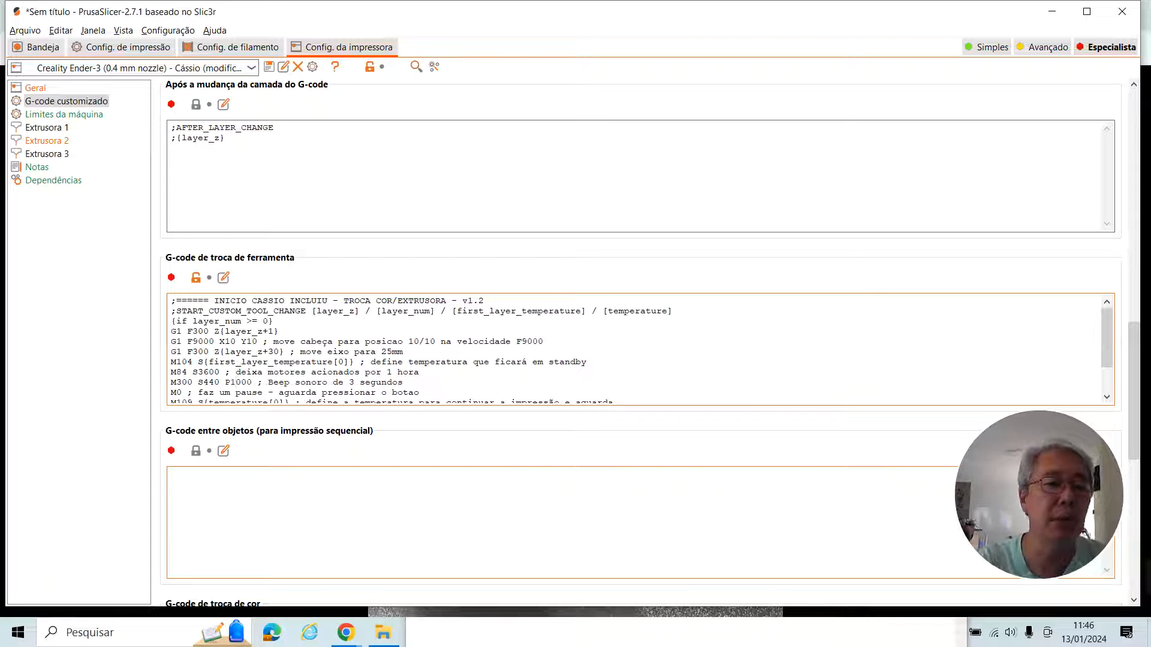
key(BackSpace)
text(3)
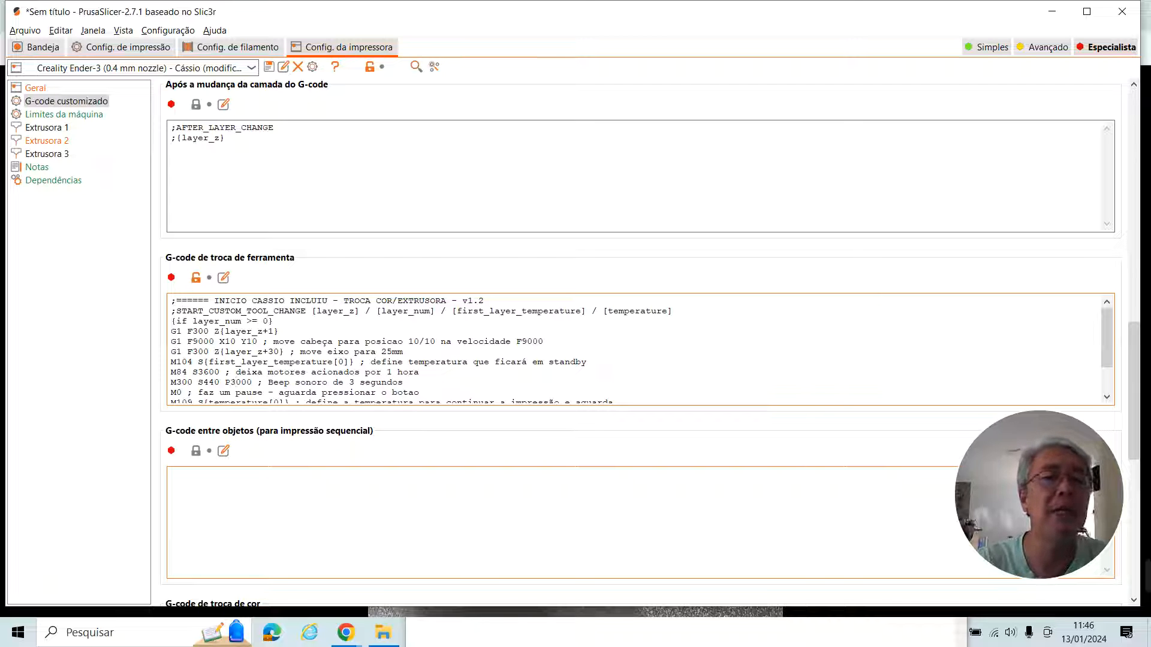
- Highlight the M0 line in the tool change G-code to examine the pause that waits for the button
key(Down)
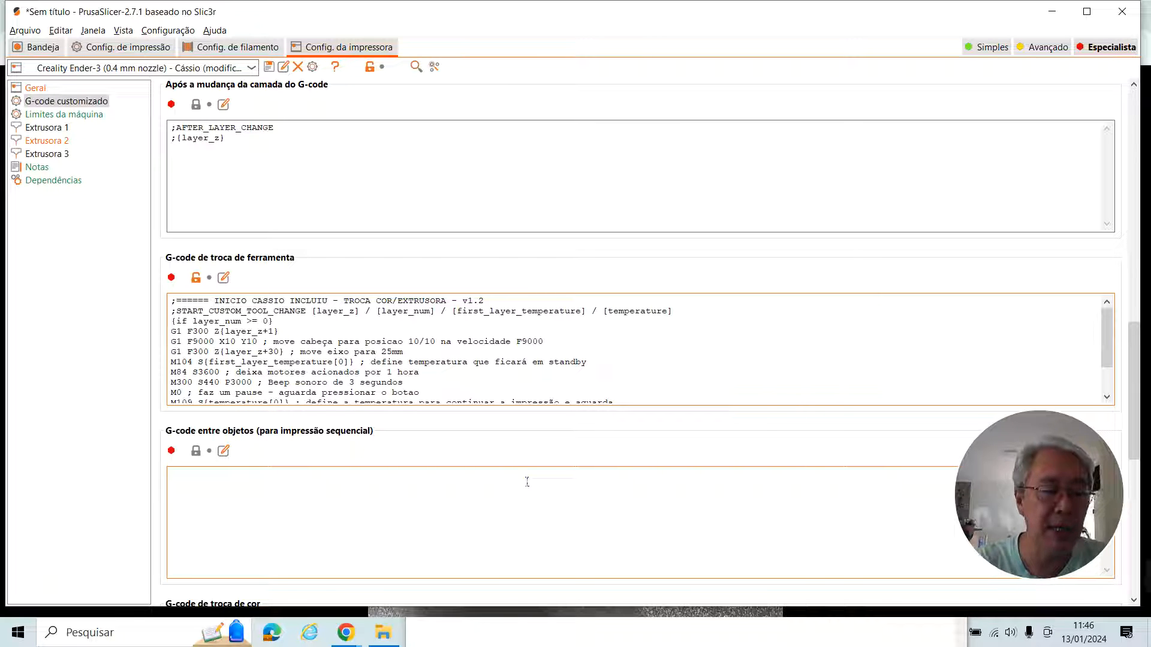
key(Home)
key(shift+End)
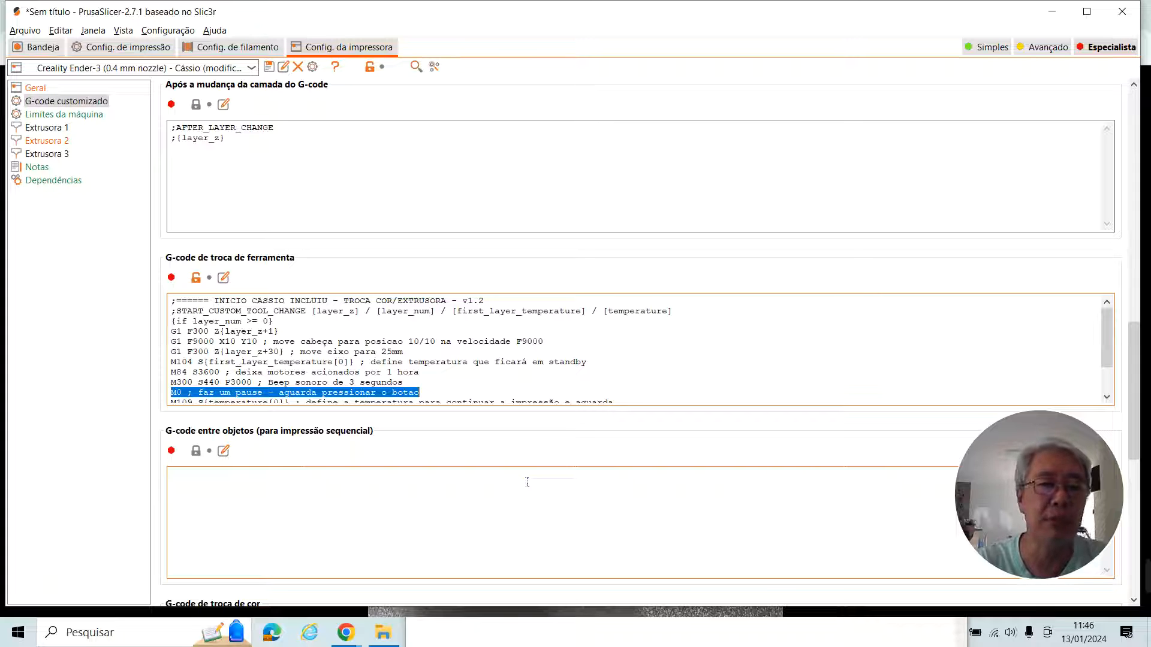
key(Down)
key(Up)
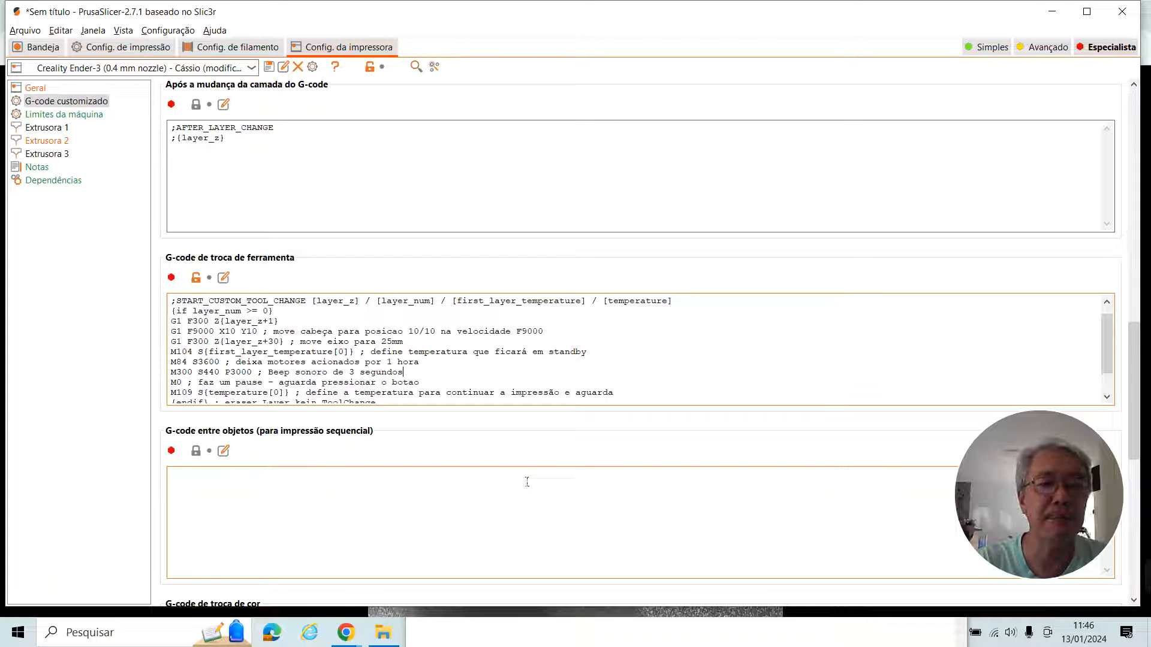
key(shift+End)
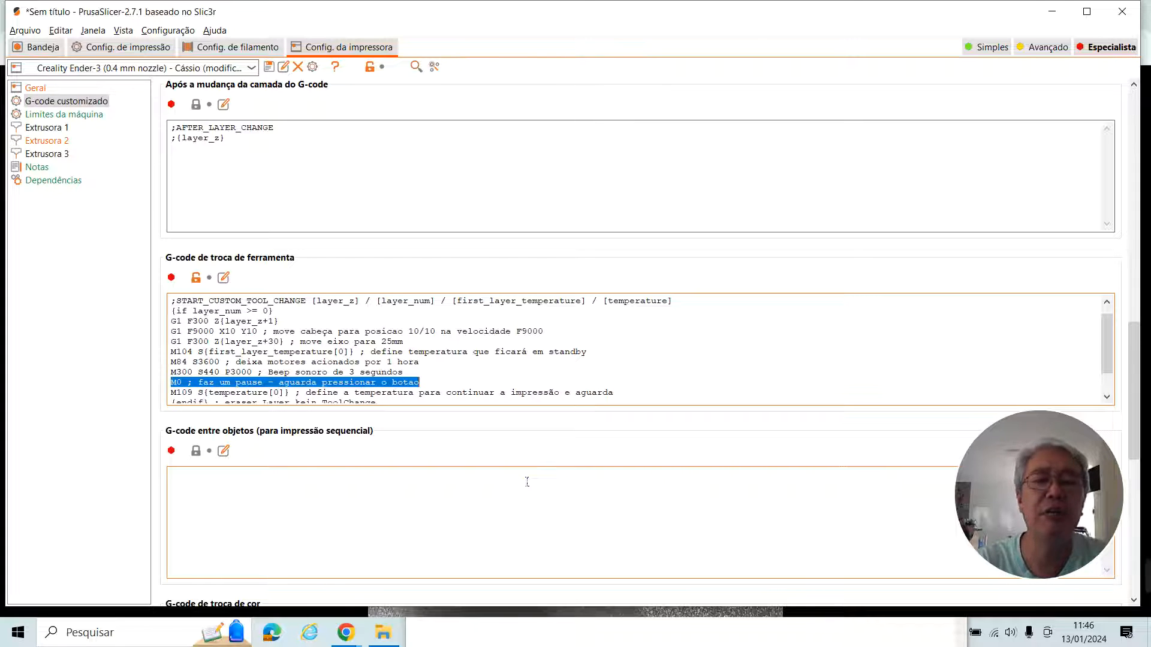
key(Down)
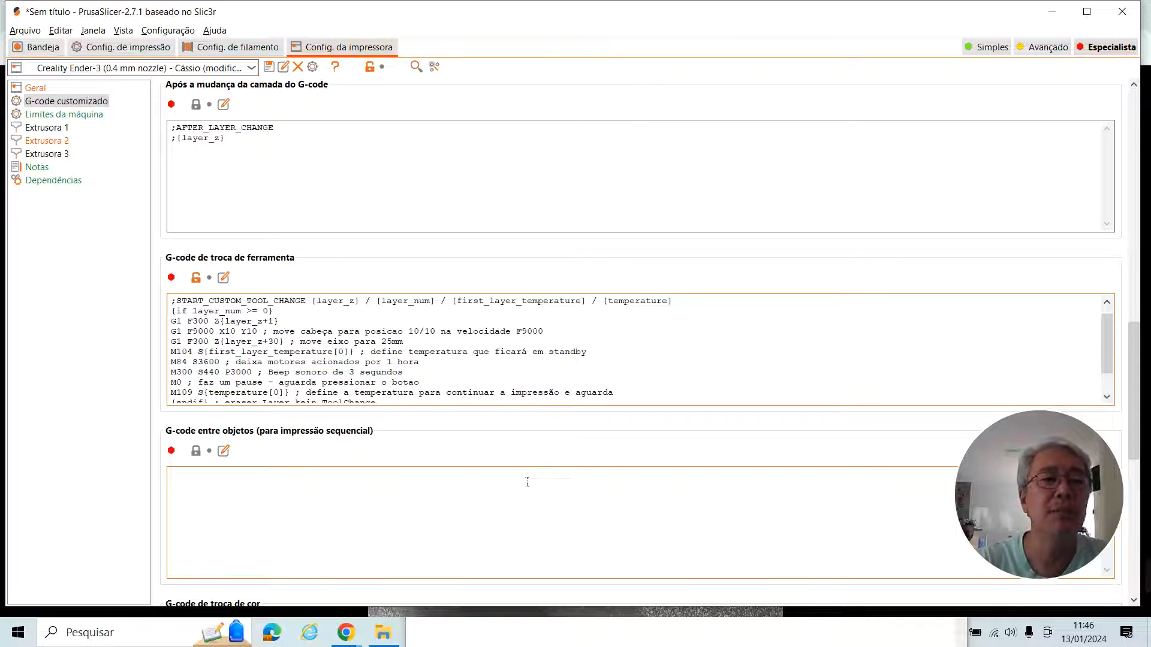
- Highlight the M109 command to examine the line that reheats the nozzle before printing continues
key(Up)
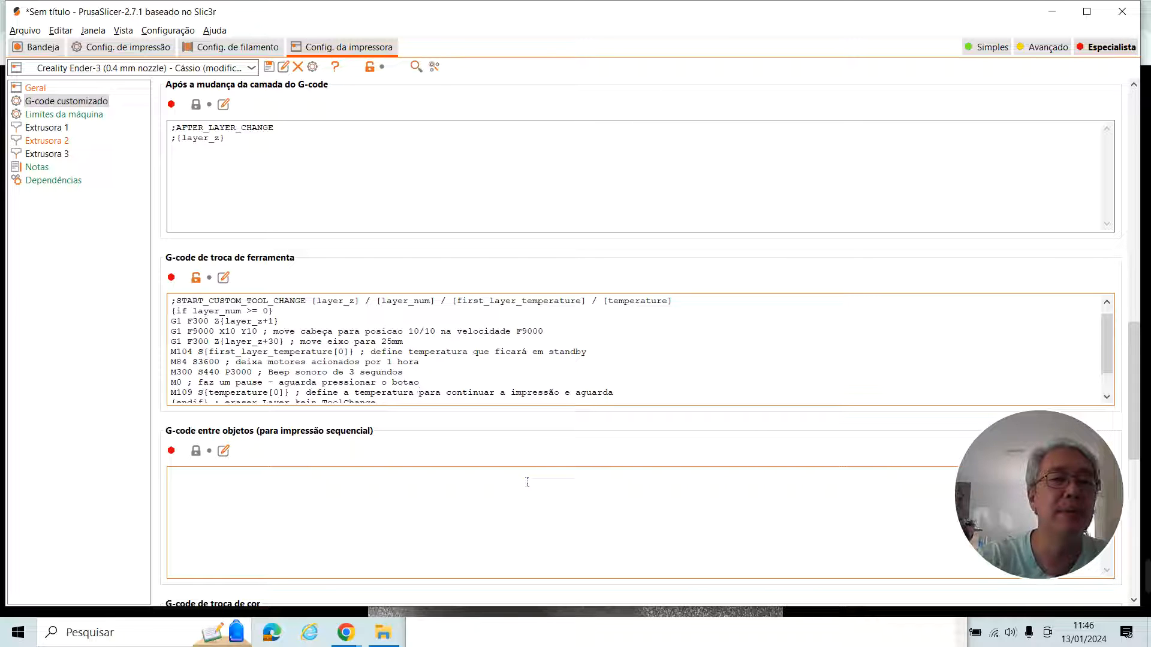
key(shift+Up)
key(Down)
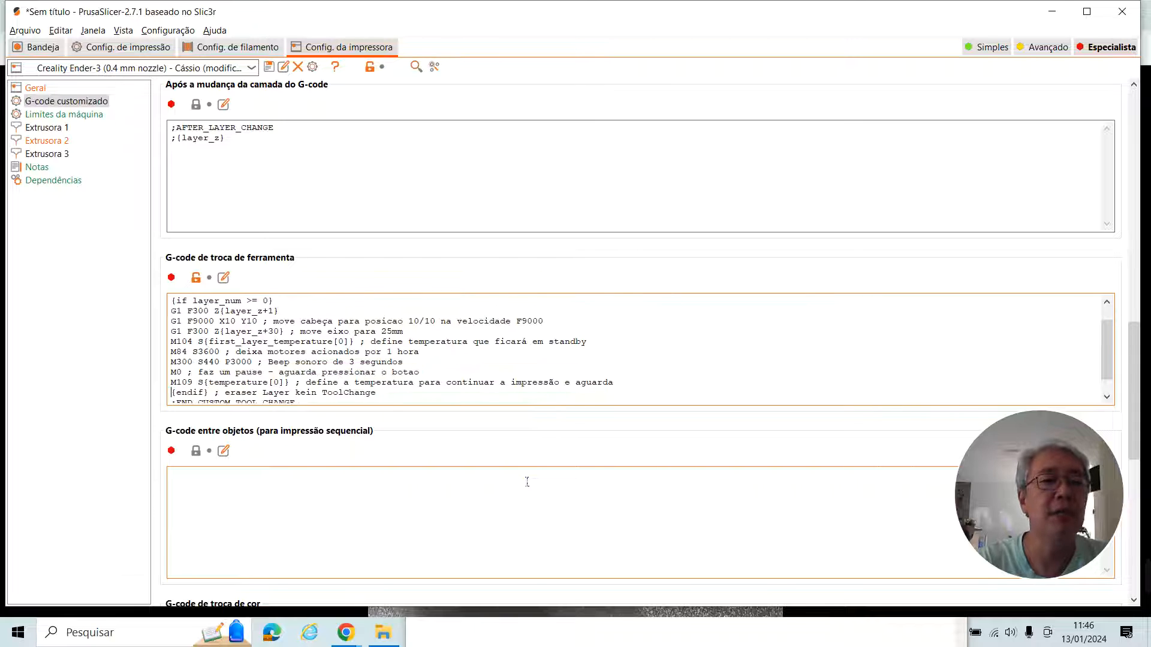
key(shift+Down)
key(Down)
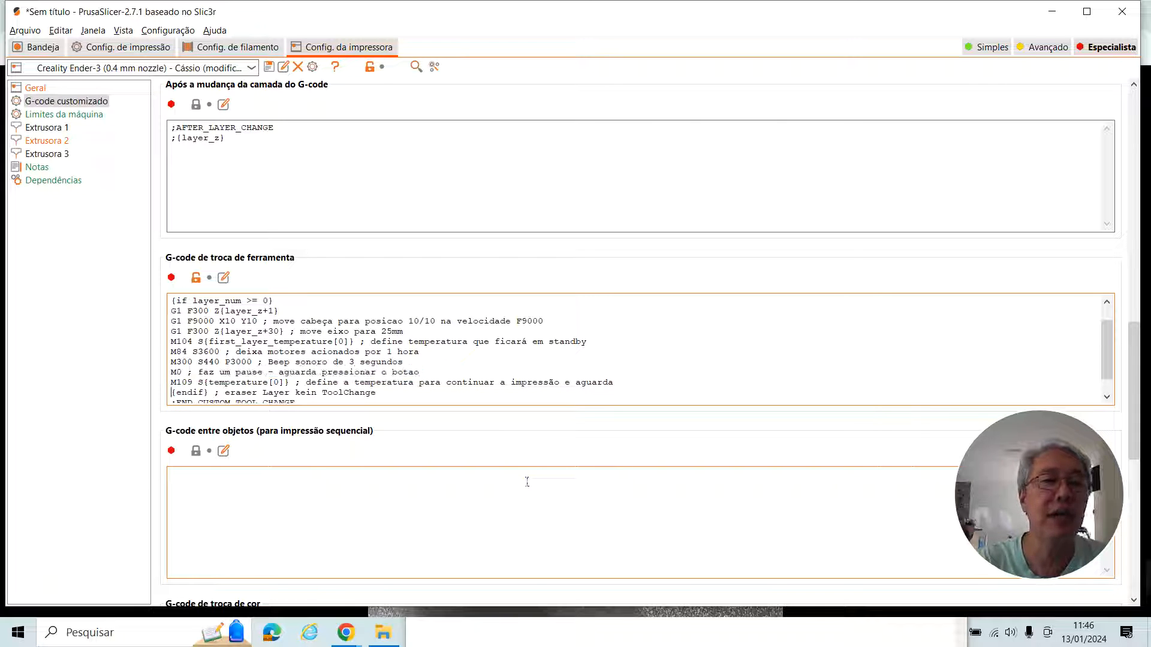
key(Up)
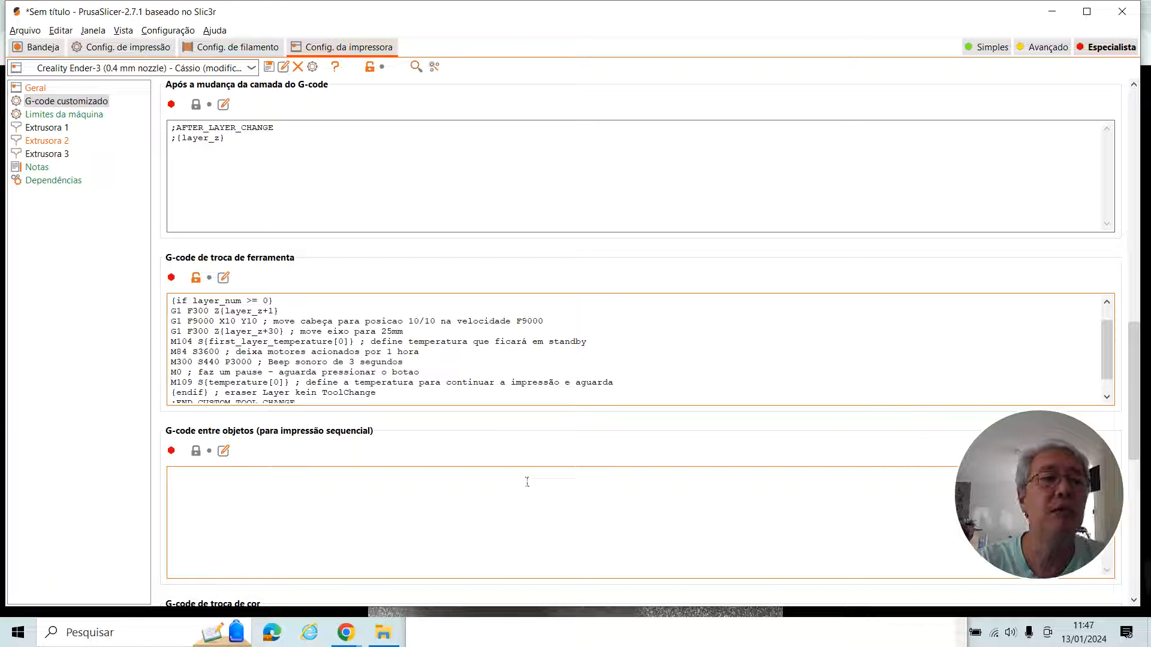
key(shift+Right)
key(shift+Right)
key(shift+Right)
key(shift+Right)
key(shift+Right)
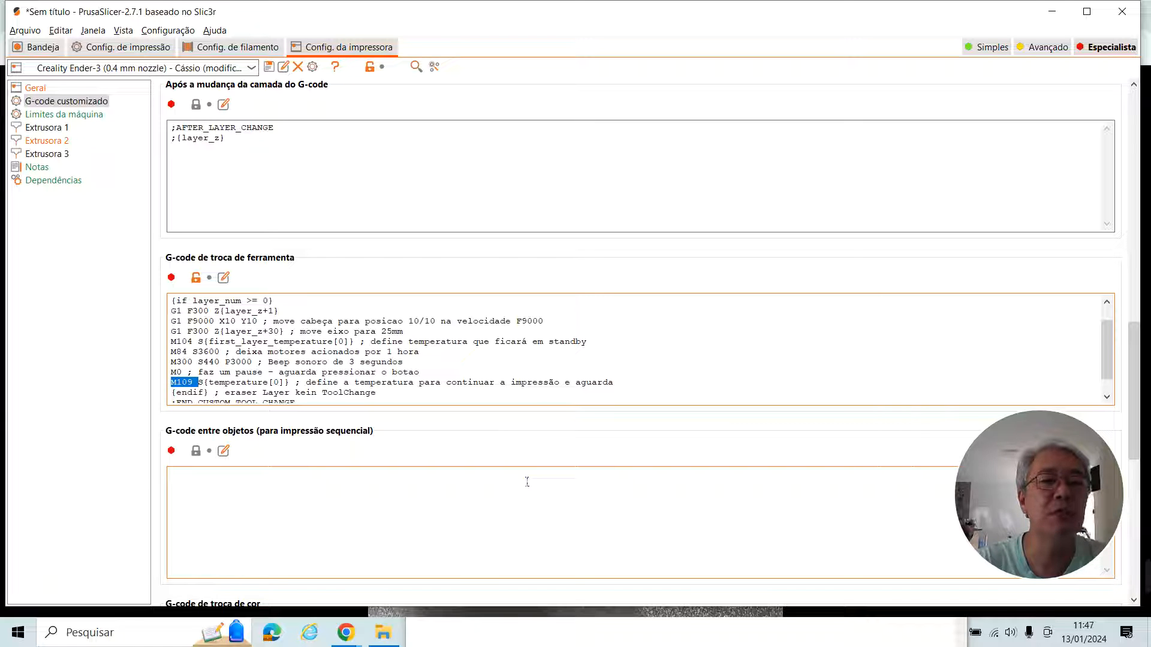
- Highlight the S{temperature[0]} parameter of the M109 line to examine its temperature variable, and clear the selection
key(Right)
key(shift+Right)
key(shift+Right)
key(shift+Right)
key(shift+Right)
key(shift+Right)
key(shift+Right)
key(shift+Right)
key(shift+Right)
key(shift+Right)
key(shift+Right)
key(shift+Right)
key(shift+Right)
key(shift+Right)
key(shift+Right)
key(shift+Right)
key(shift+Right)
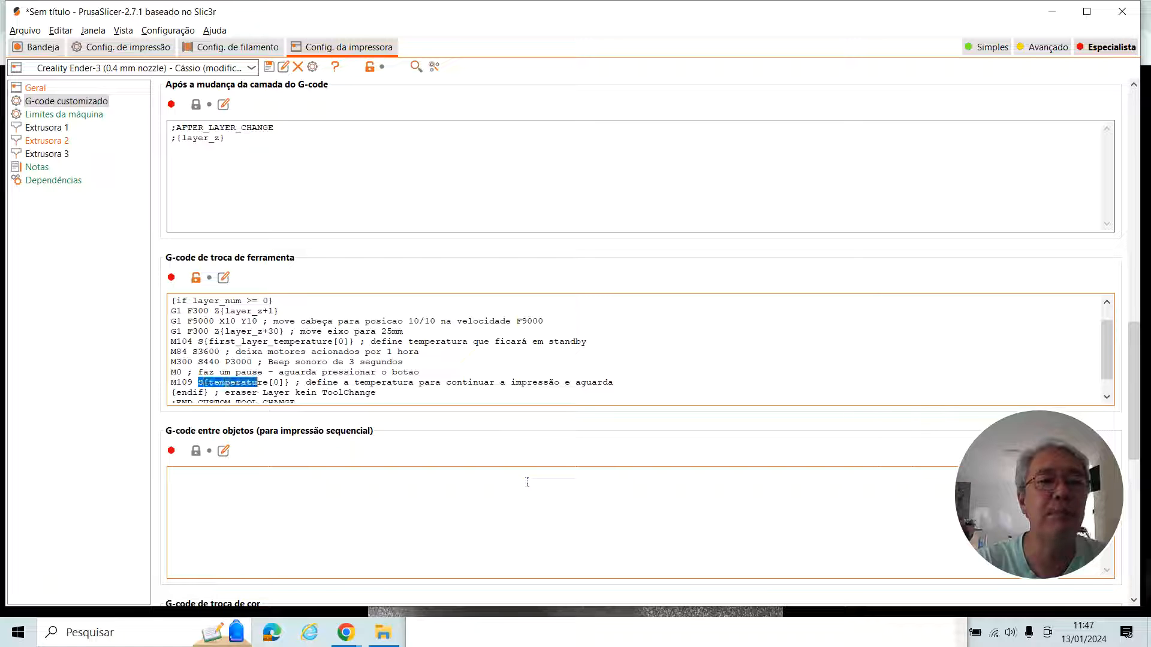
key(shift+Right)
key(shift+Right)
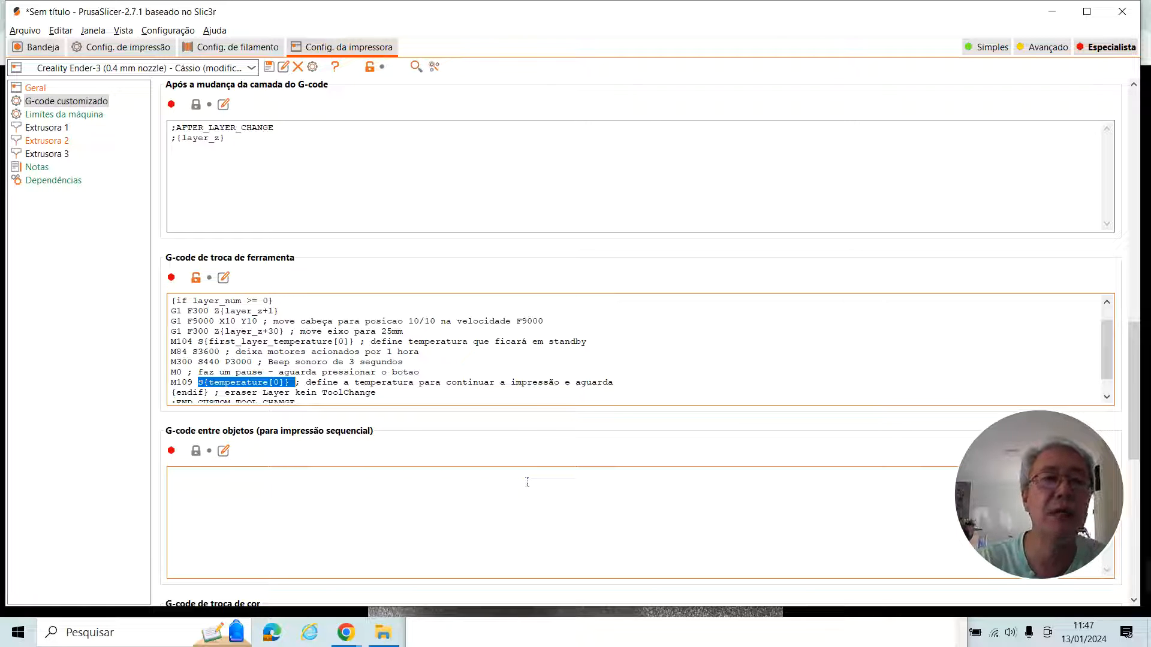
key(Down)
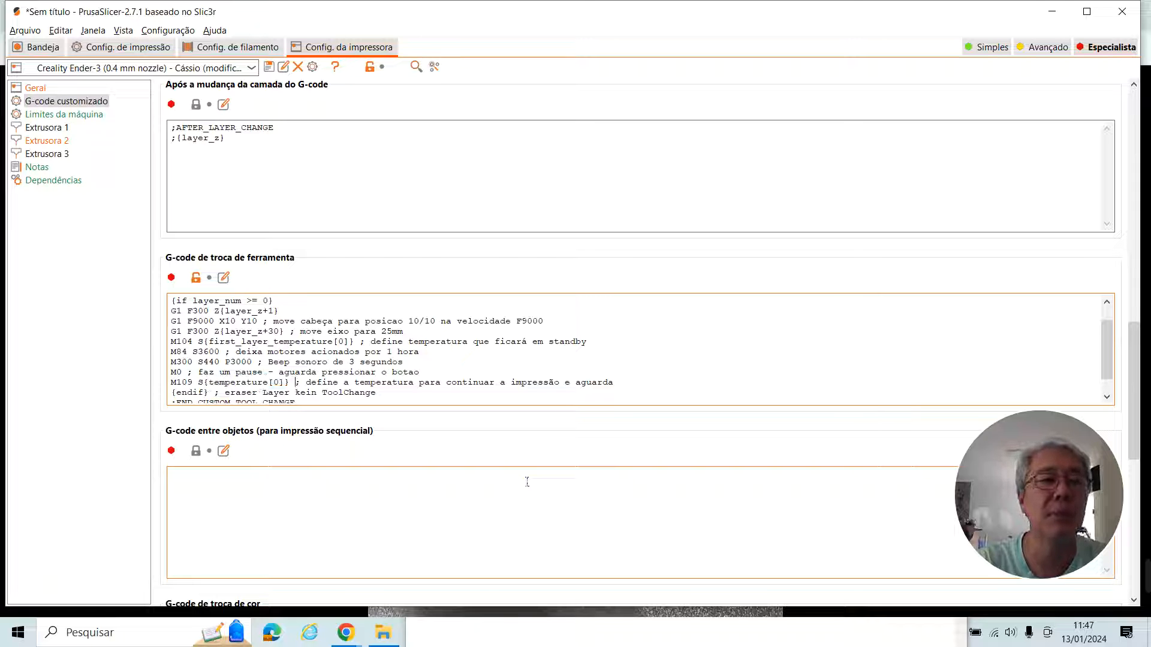
- Examine the closing lines of the tool change G-code, from {endif} through END_CUSTOM_TOOL_CHANGE to the final comment
key(Down)
key(Down)
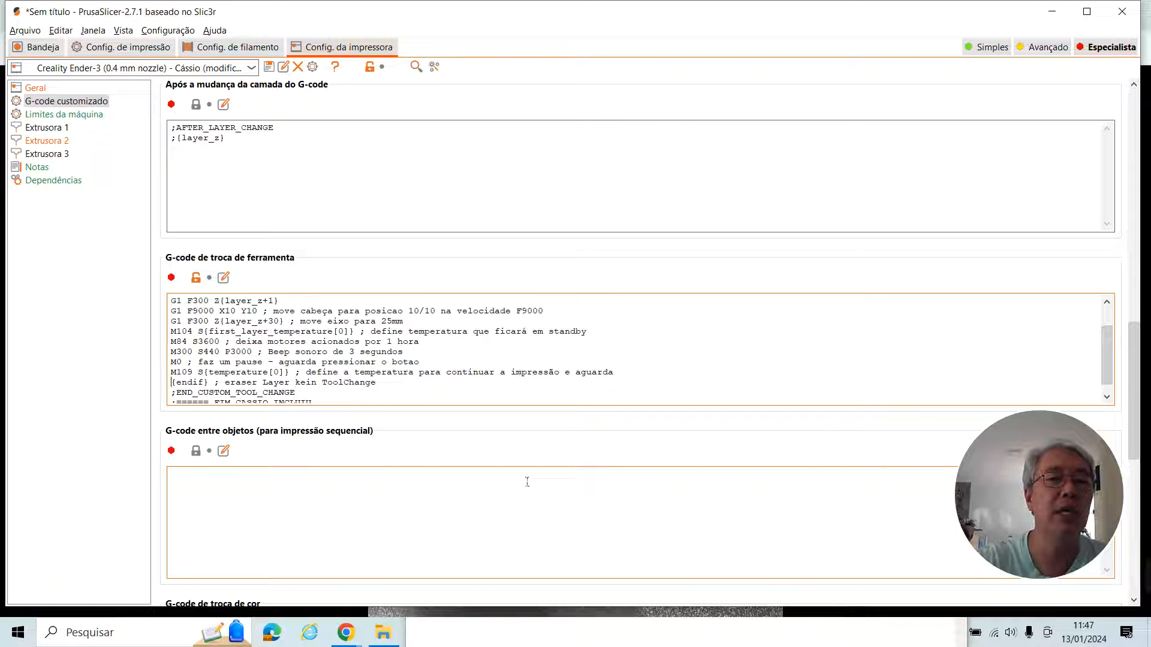
key(shift+Down)
key(Up)
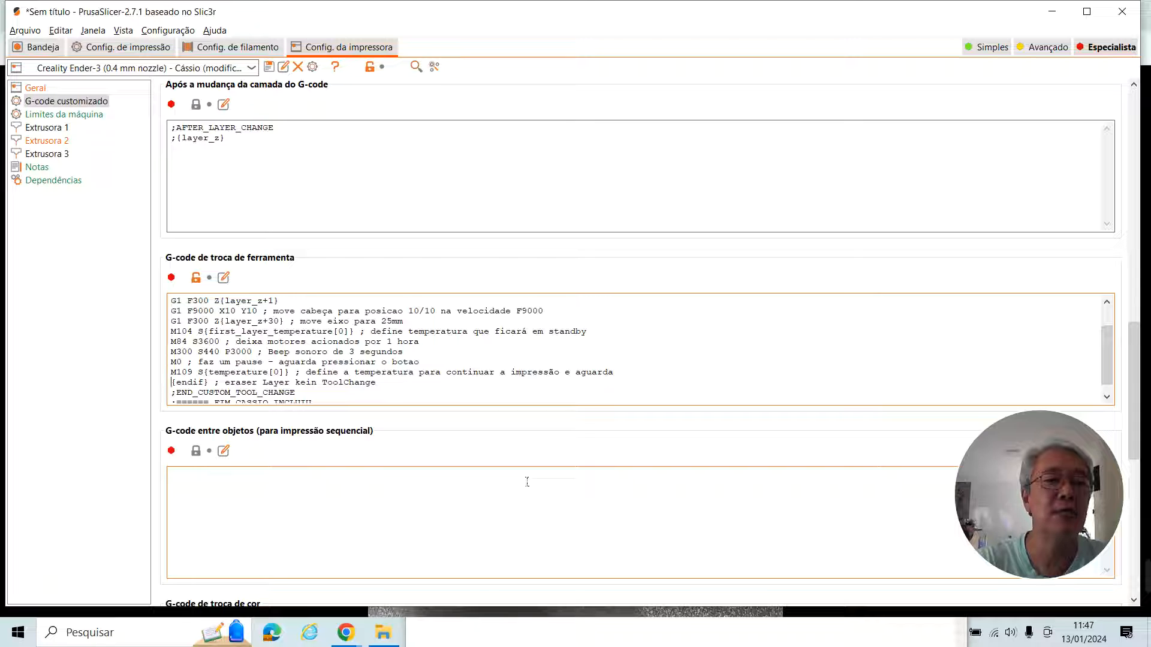
key(Up)
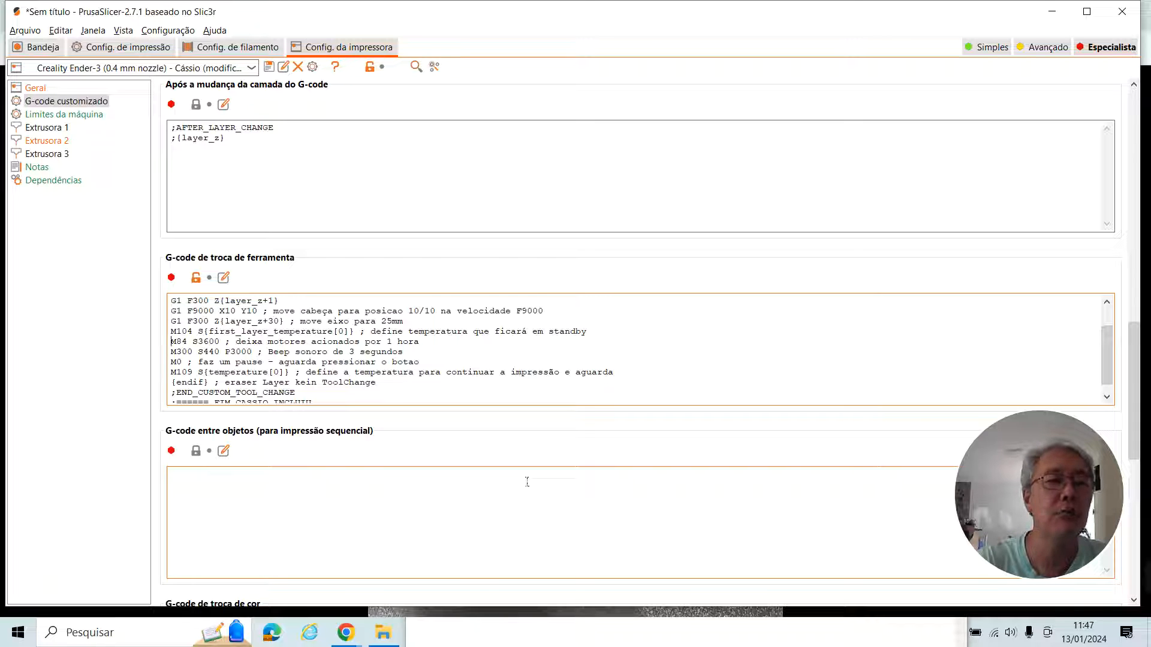
key(Down)
key(Down)
key(Down)
key(Down)
key(Down)
key(Down)
key(Up)
key(Up)
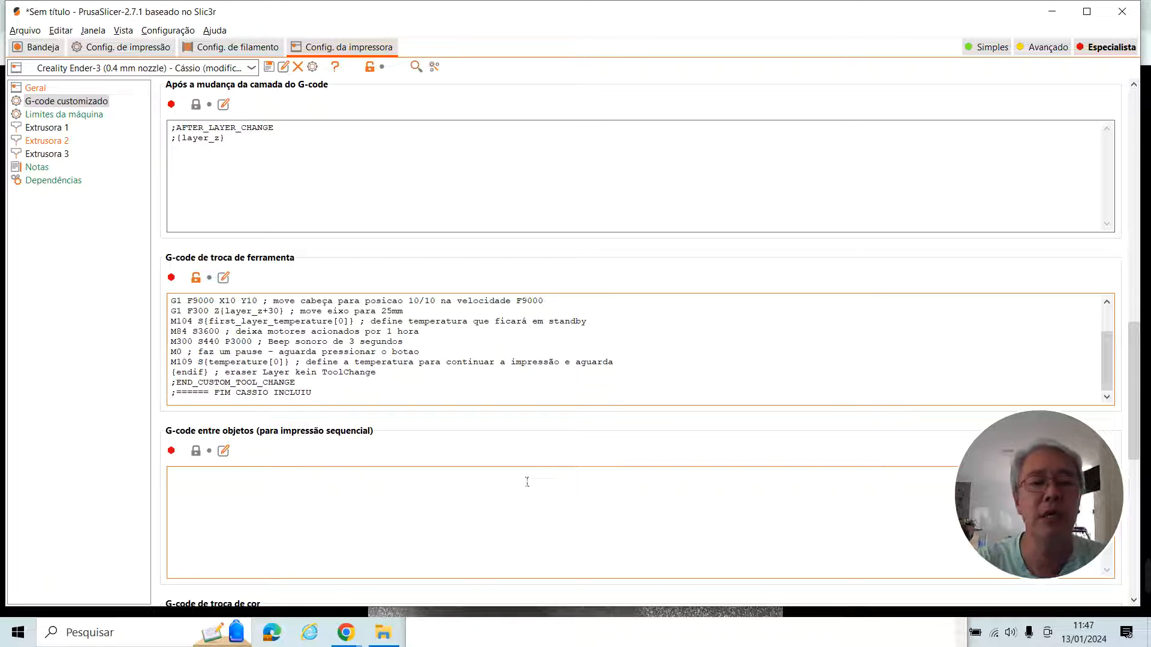
key(Down)
key(Down)
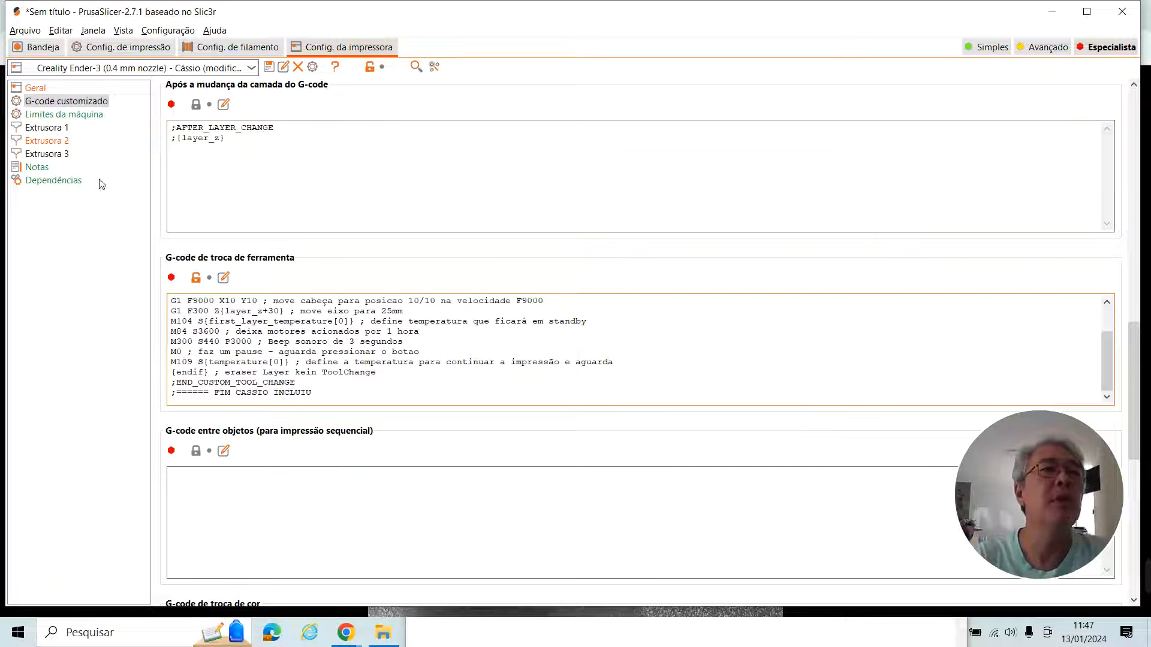
- Review the settings of Extruders 1, 2 and 3, checking the display colour assigned to each
click(57, 130)
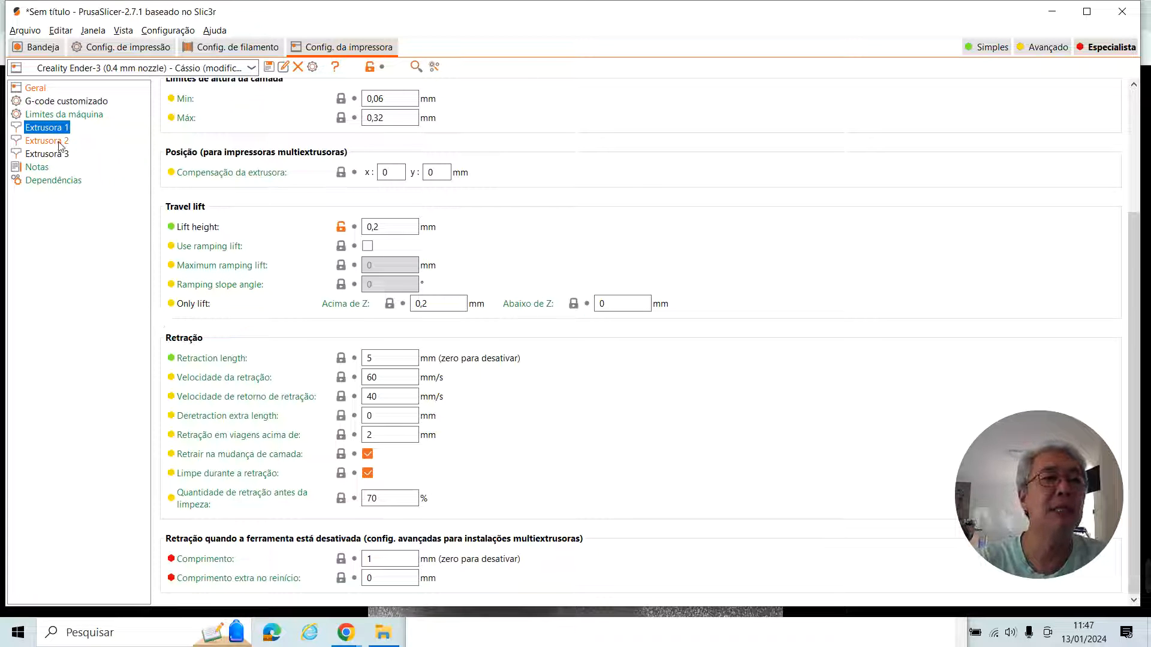
scroll(359, 200, up, 3)
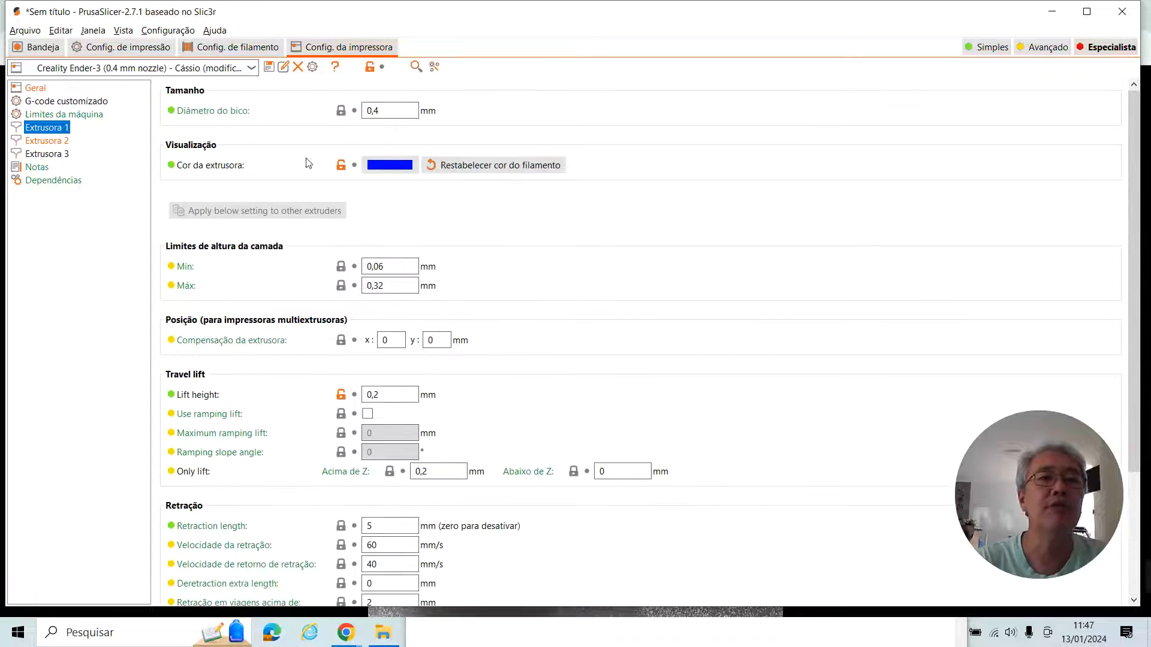
click(51, 141)
click(52, 154)
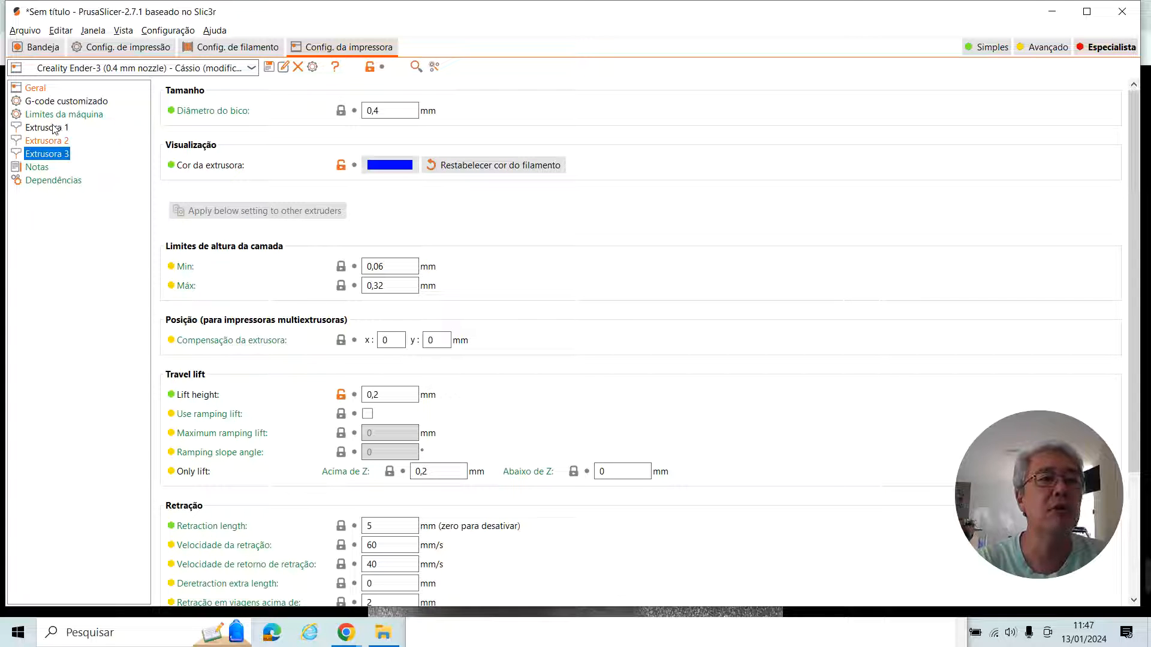
click(60, 127)
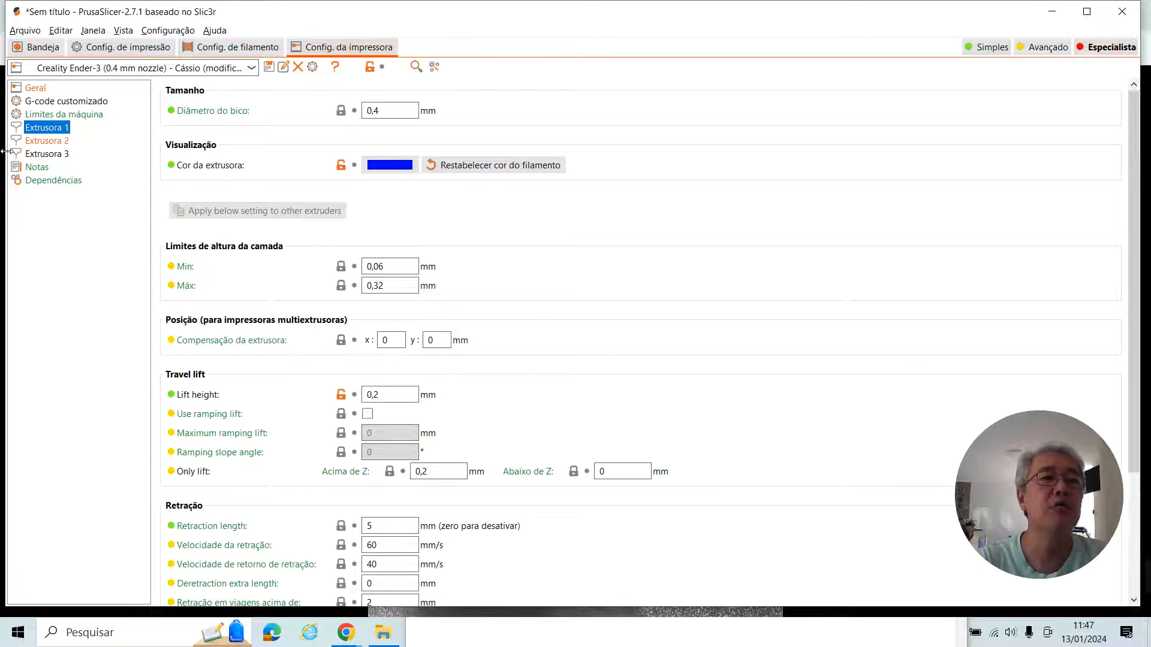
- Set Extruder 2's display colour to the basic yellow (255, 255, 0)
click(55, 142)
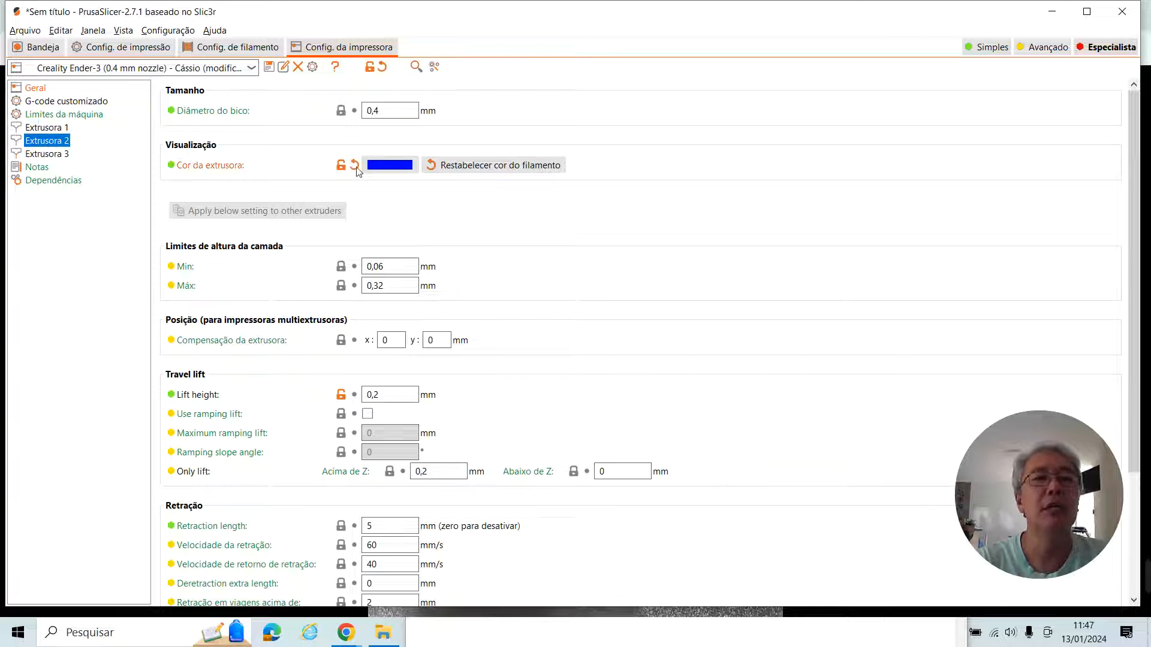
click(390, 166)
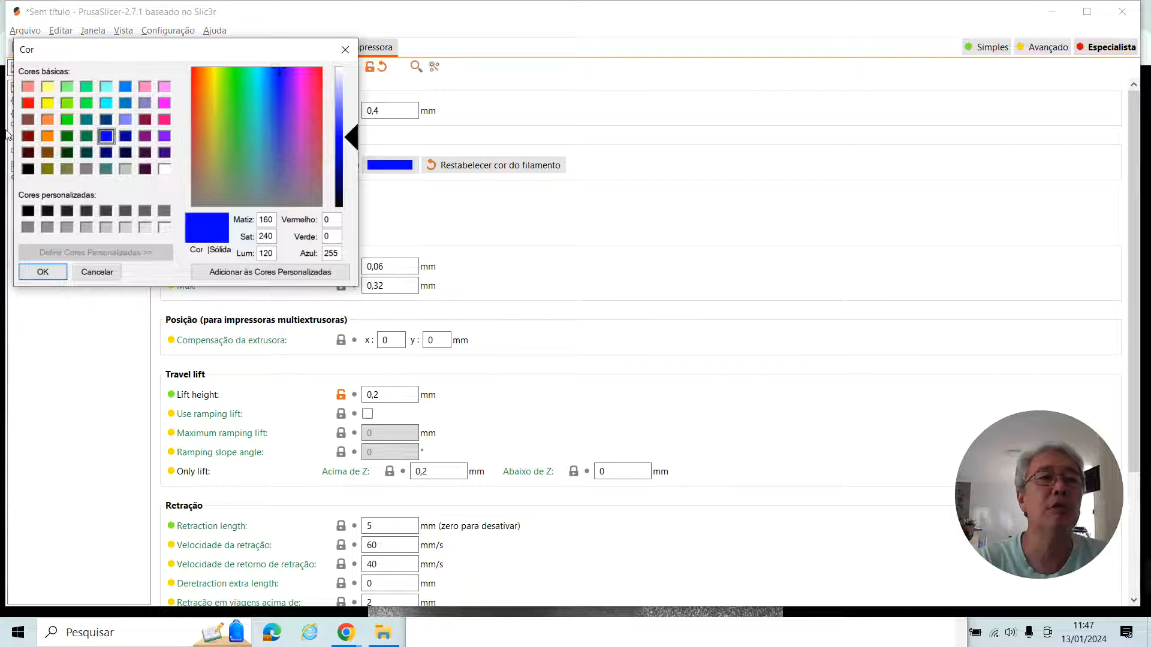
click(47, 103)
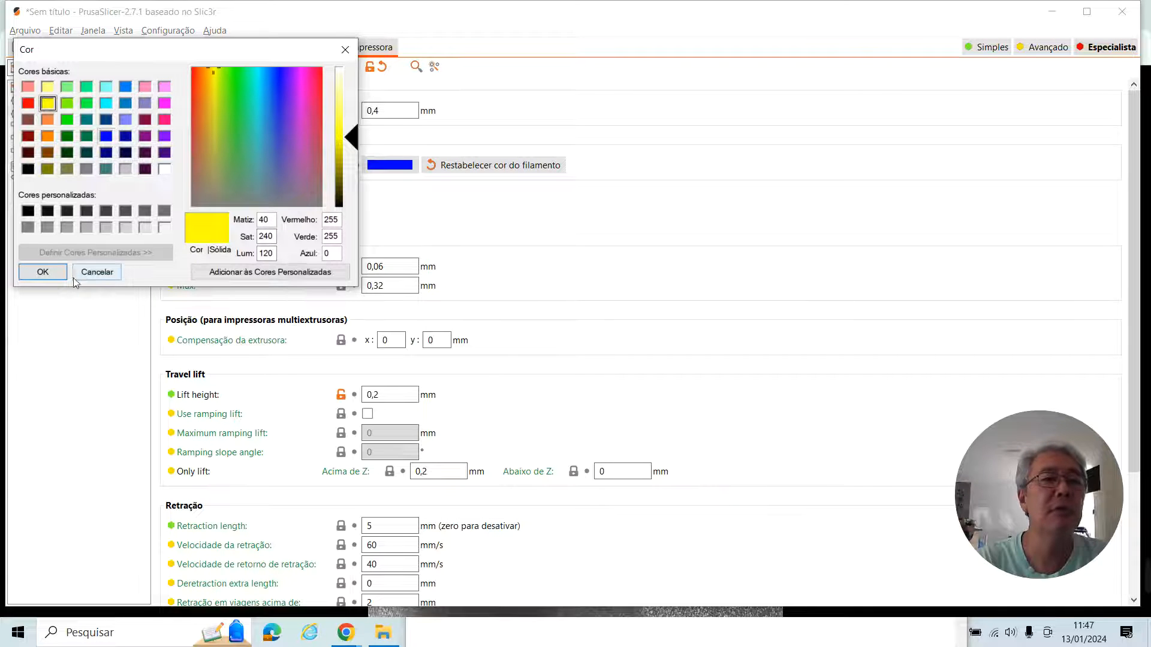
click(43, 273)
- Set Extruder 3's display colour to the basic red (255, 0, 0), and reopen Extruder 1's settings
click(37, 154)
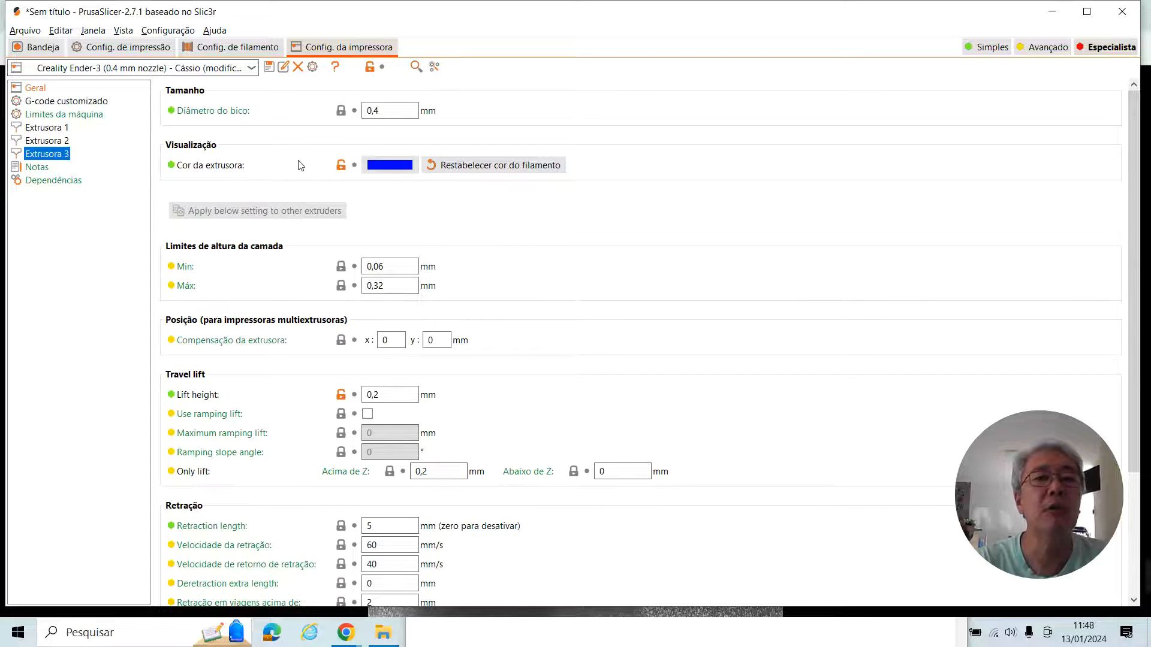
click(380, 165)
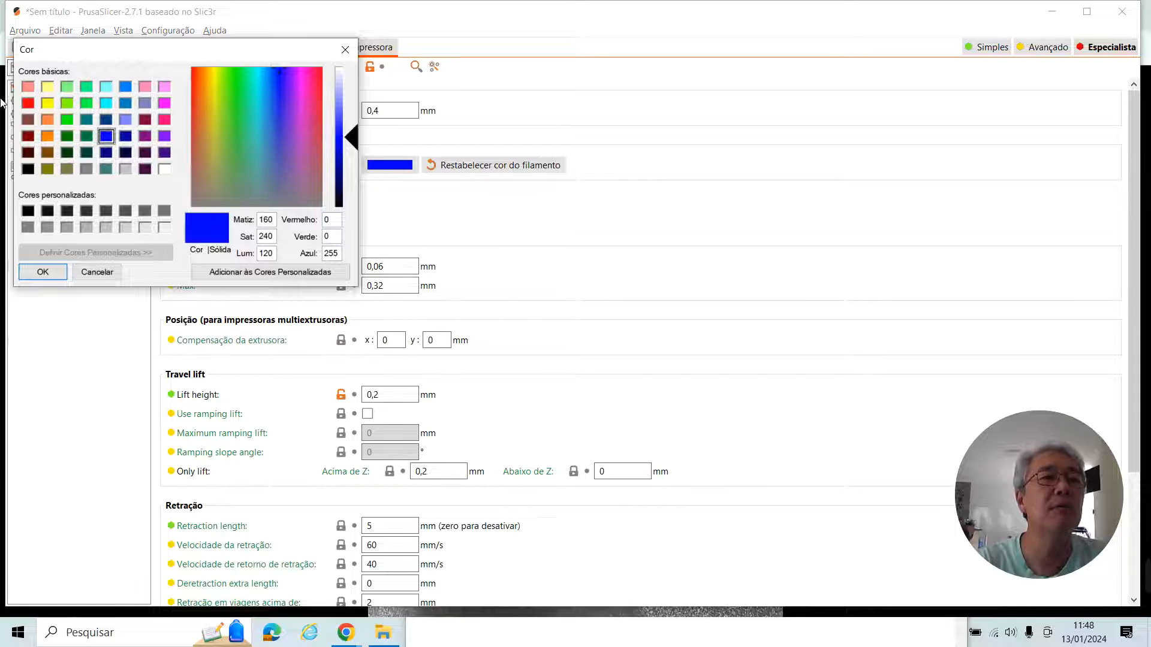
click(27, 103)
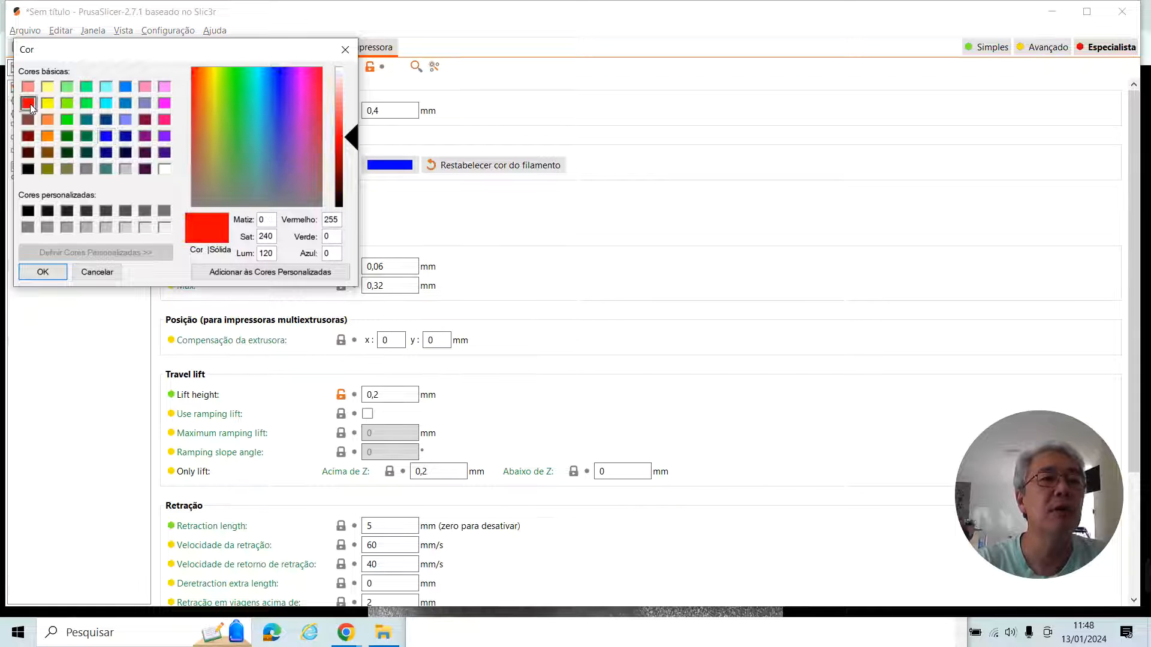
click(43, 273)
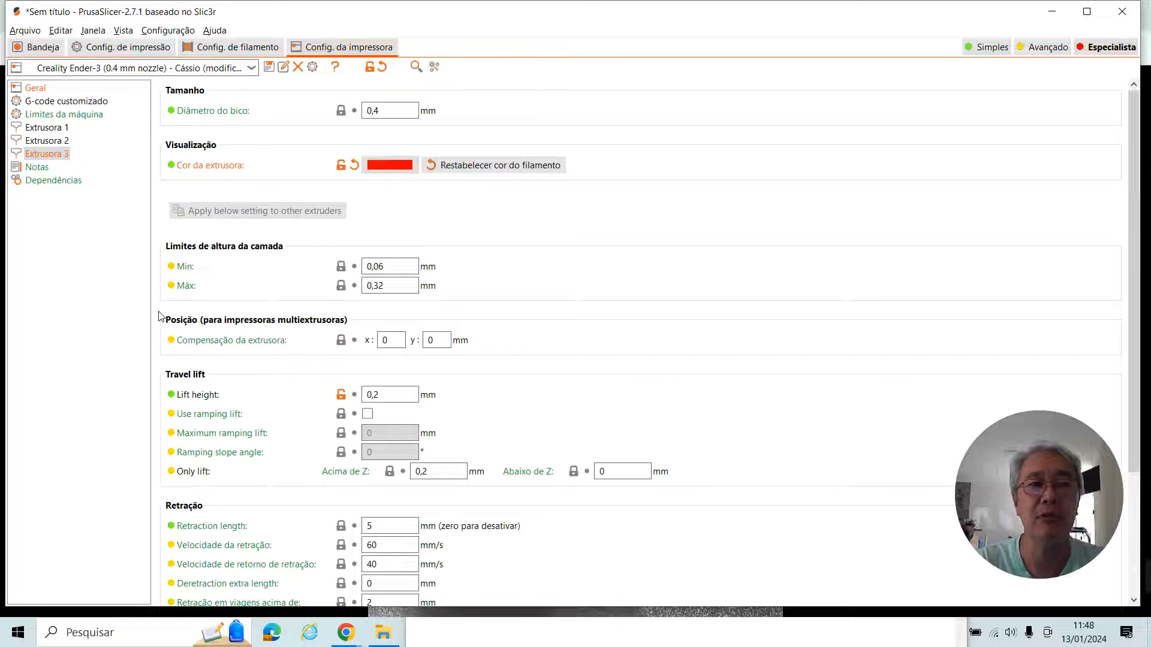
click(46, 128)
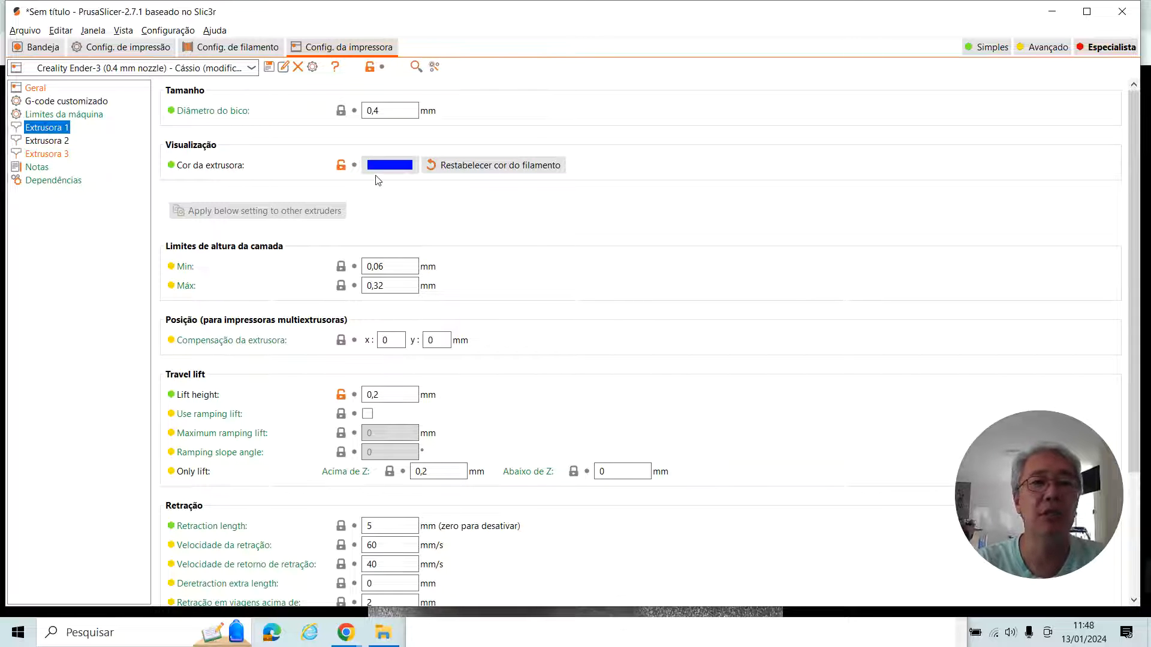
- Check the display colours assigned to Extruders 2, 3 and 1 once more
click(40, 142)
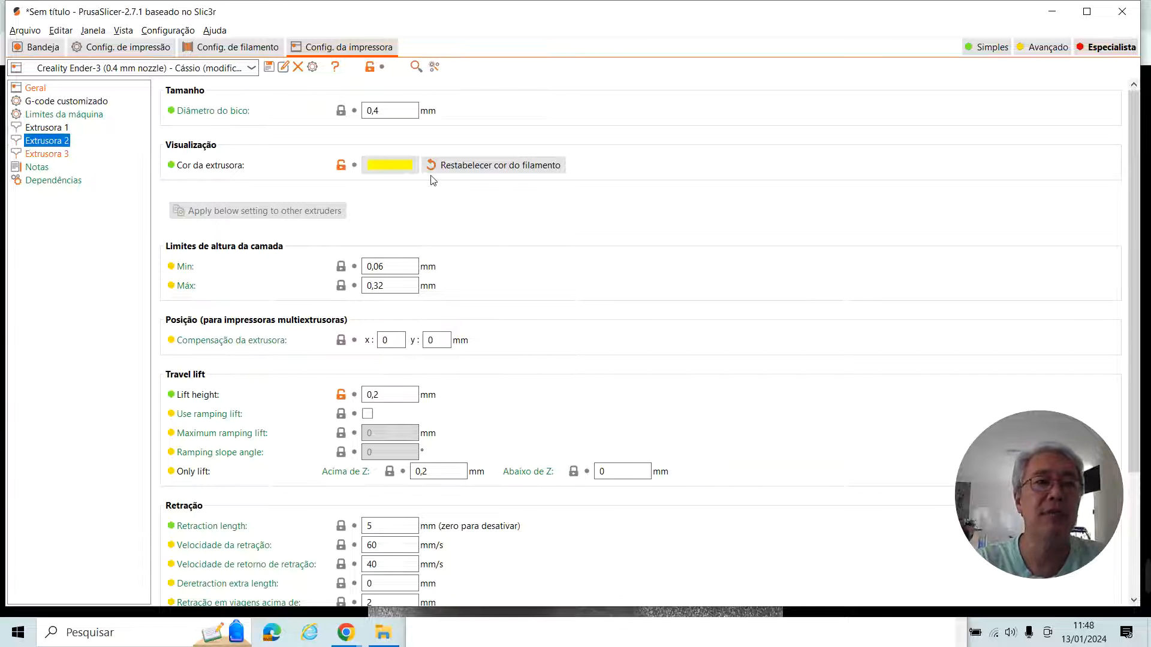
click(48, 154)
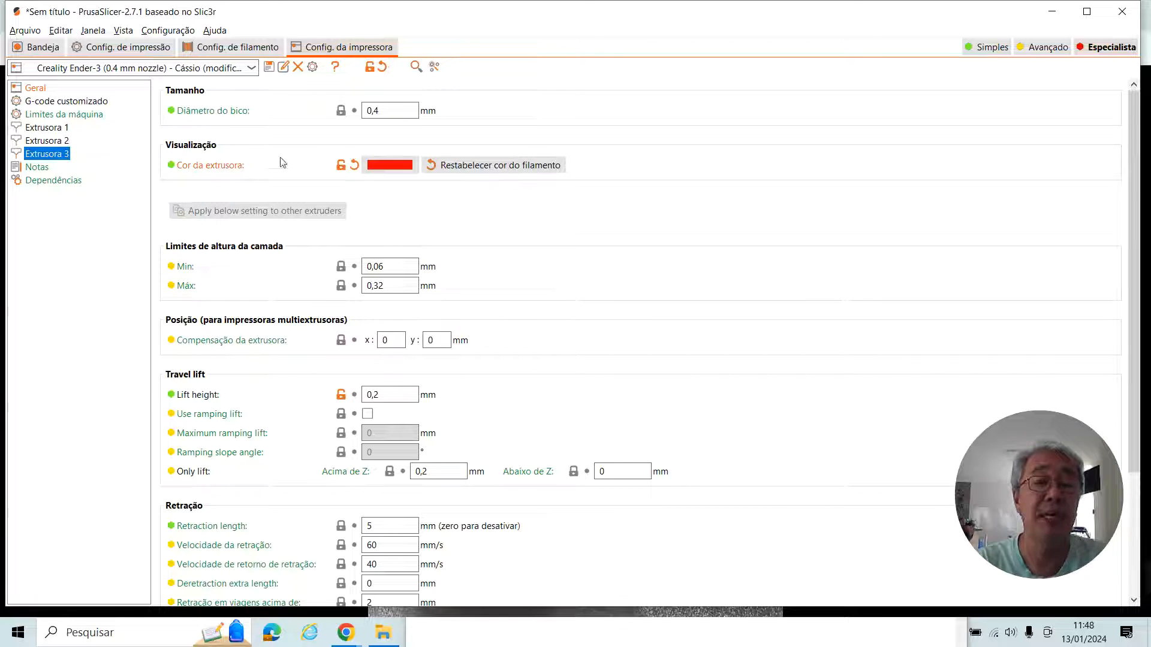
click(61, 129)
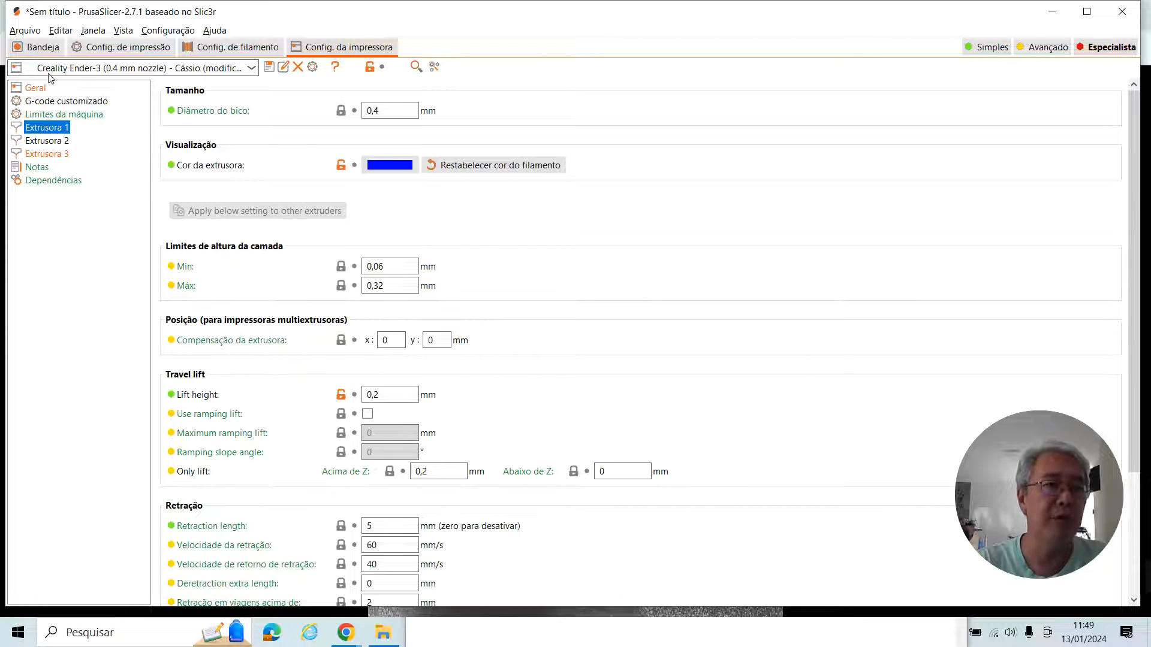
- Return to the build plate view and add a cylinder shape near the plate's centre
click(29, 51)
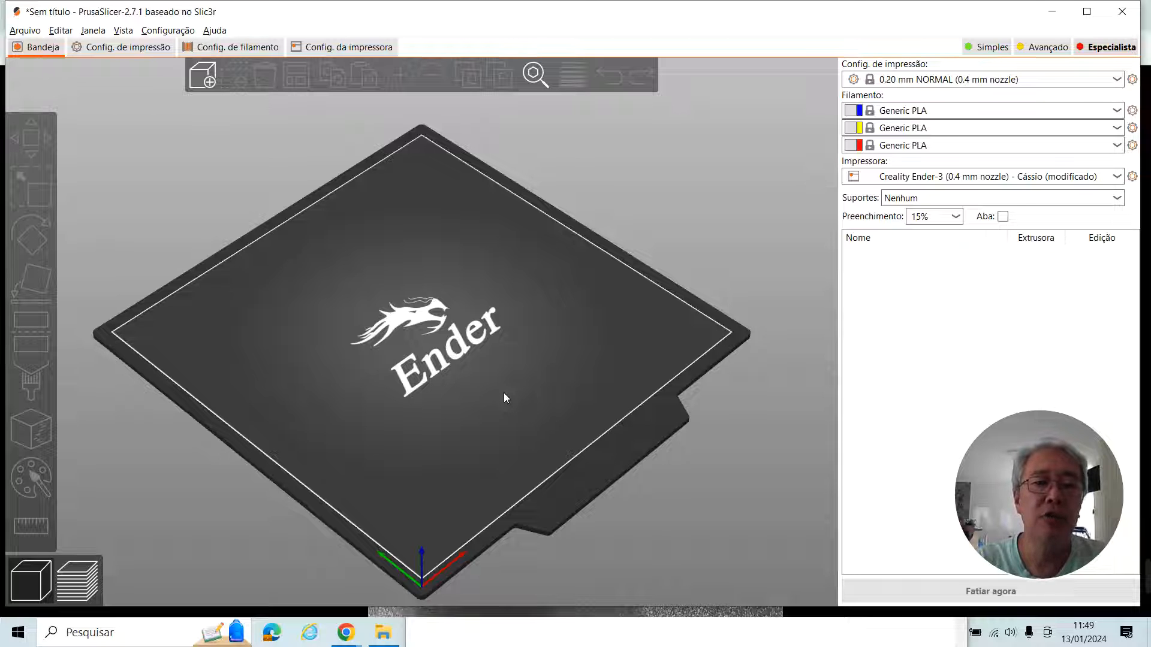
drag(504, 393, 474, 371)
scroll(469, 329, up, 5)
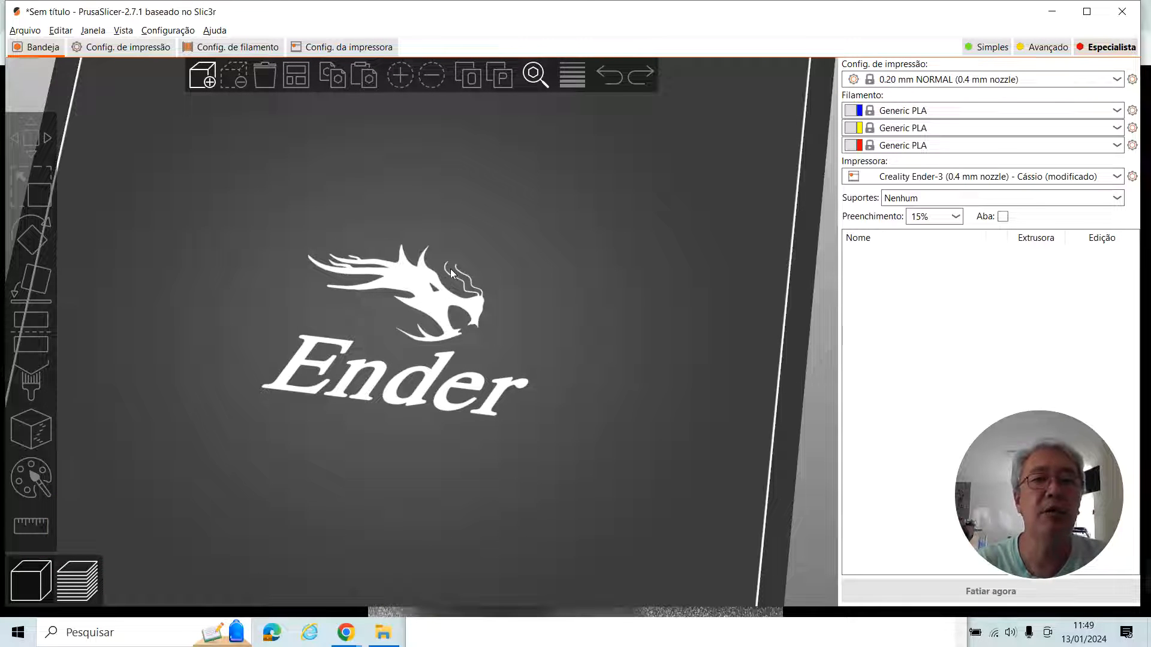
right_click(397, 323)
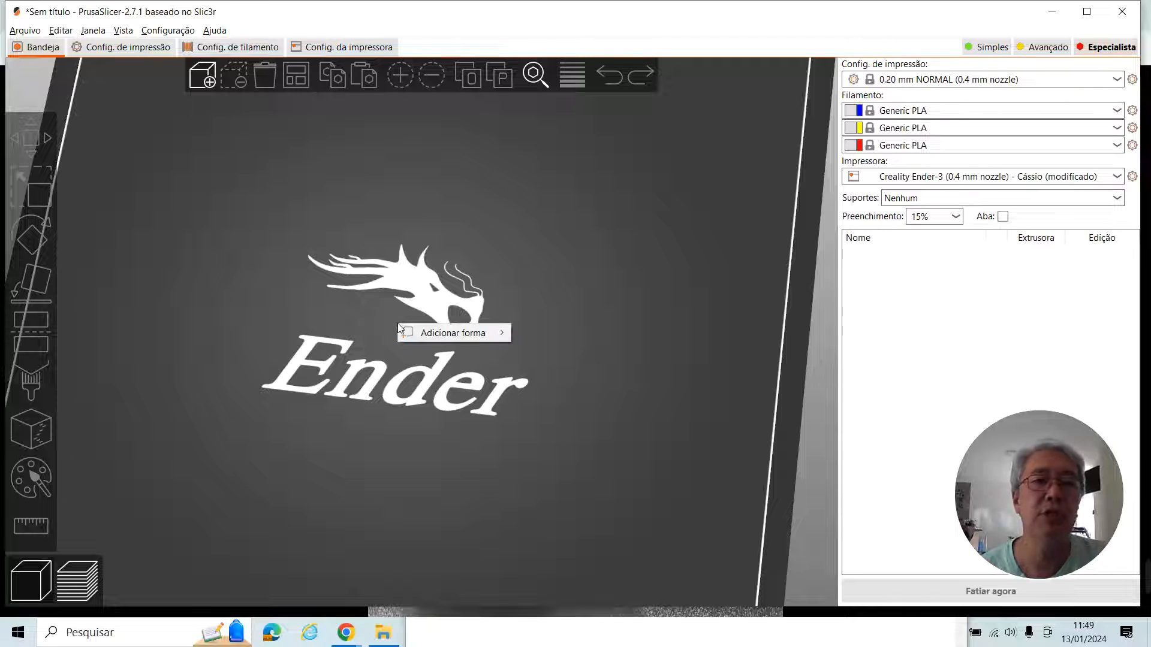
mouse_move(441, 335)
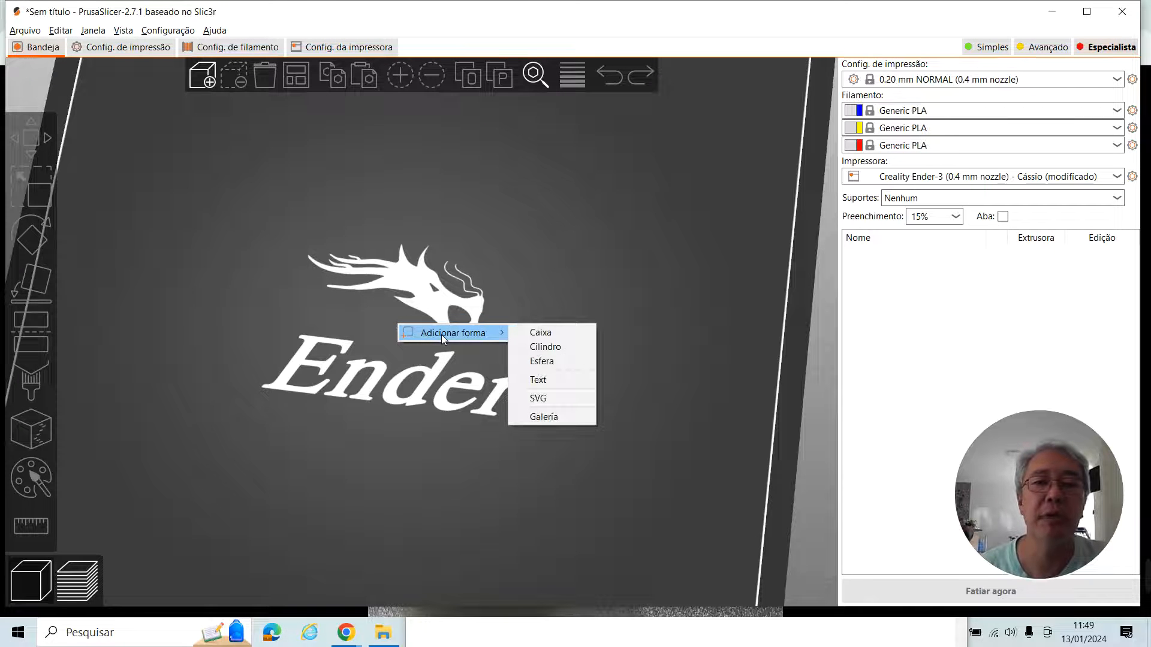
click(553, 353)
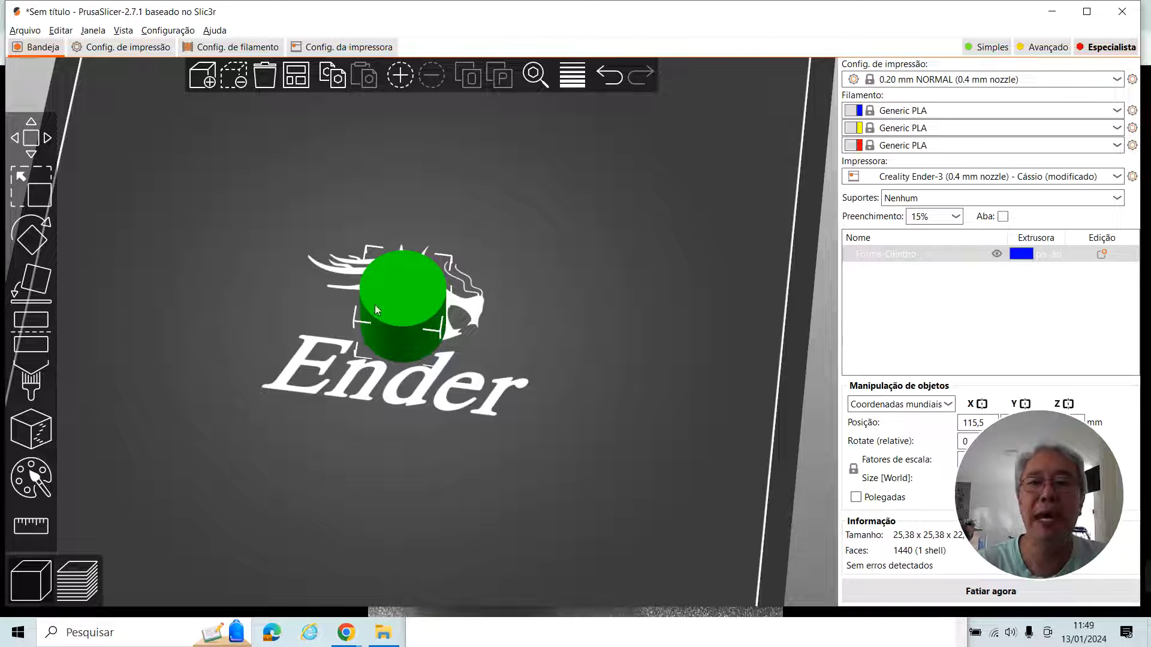
- Unlock proportional scaling and resize the cylinder to 40 x 40 x 2 mm, leaving it deselected
drag(1026, 475, 719, 144)
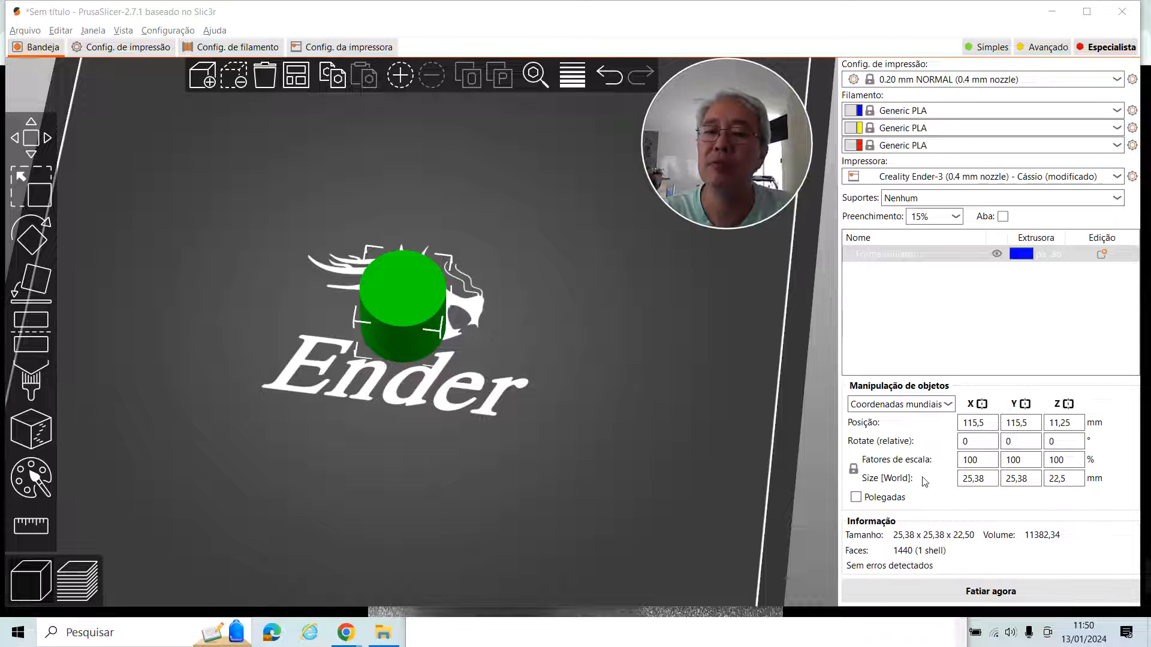
click(853, 468)
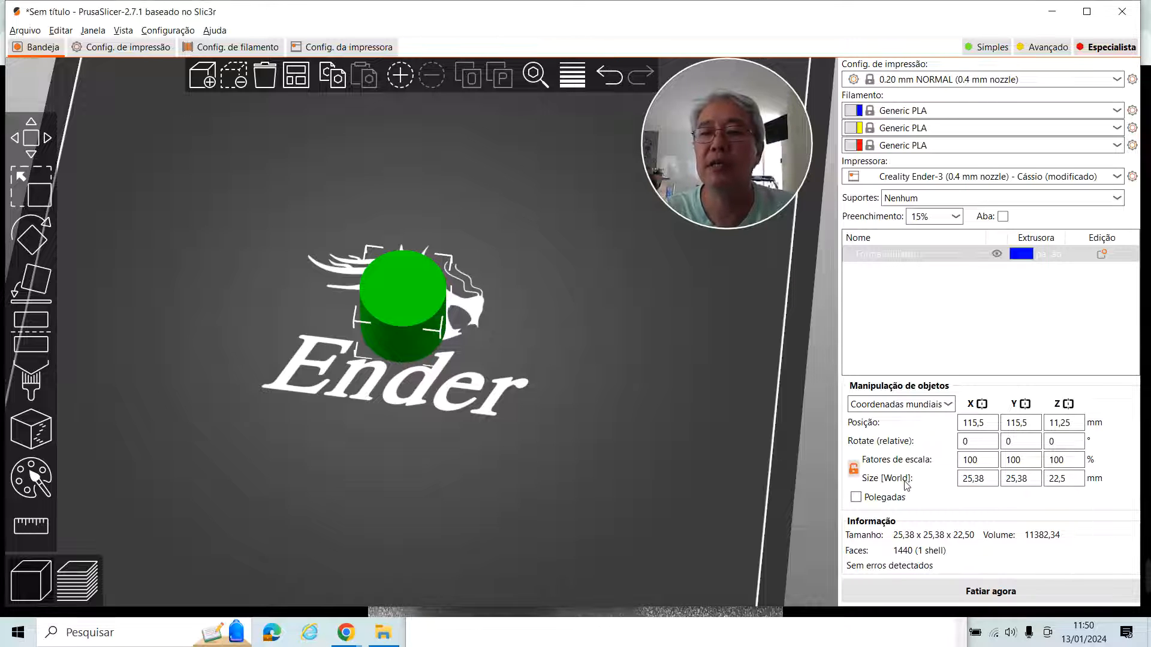
click(977, 479)
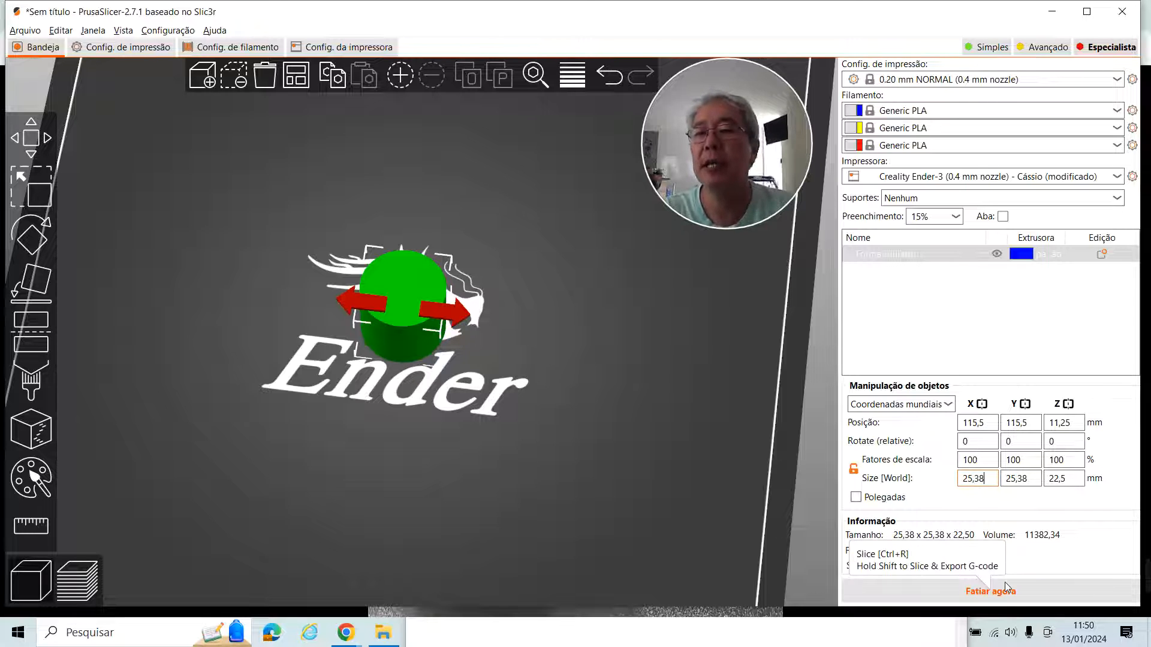
key(ctrl+a)
text(40)
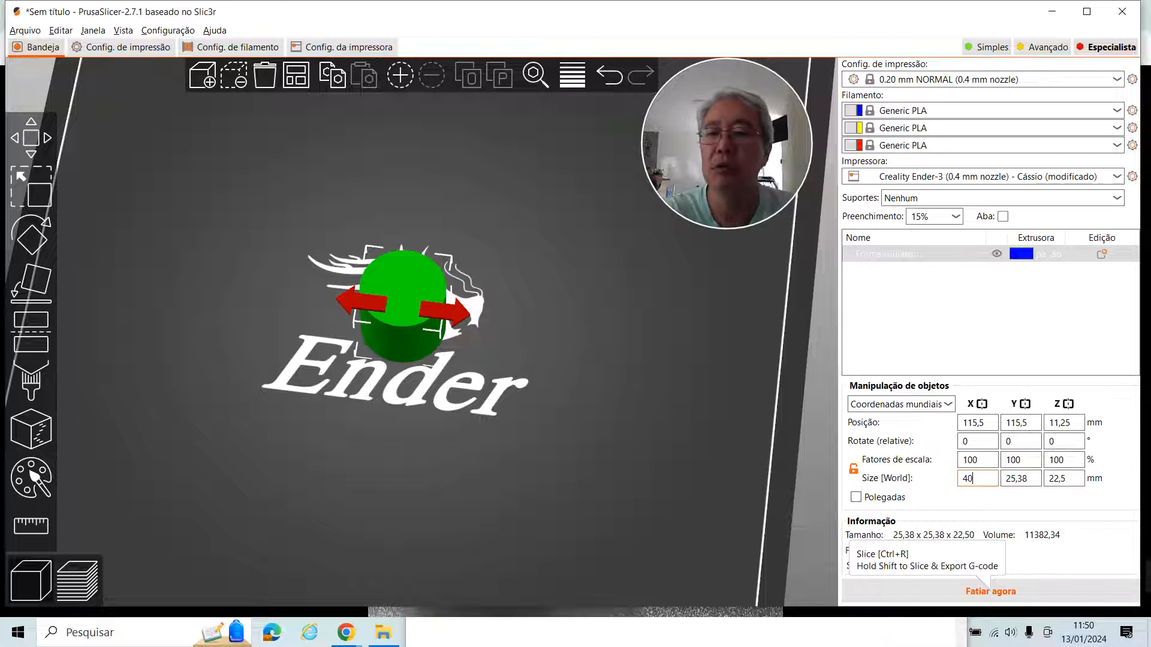
key(Tab)
text(40)
key(Tab)
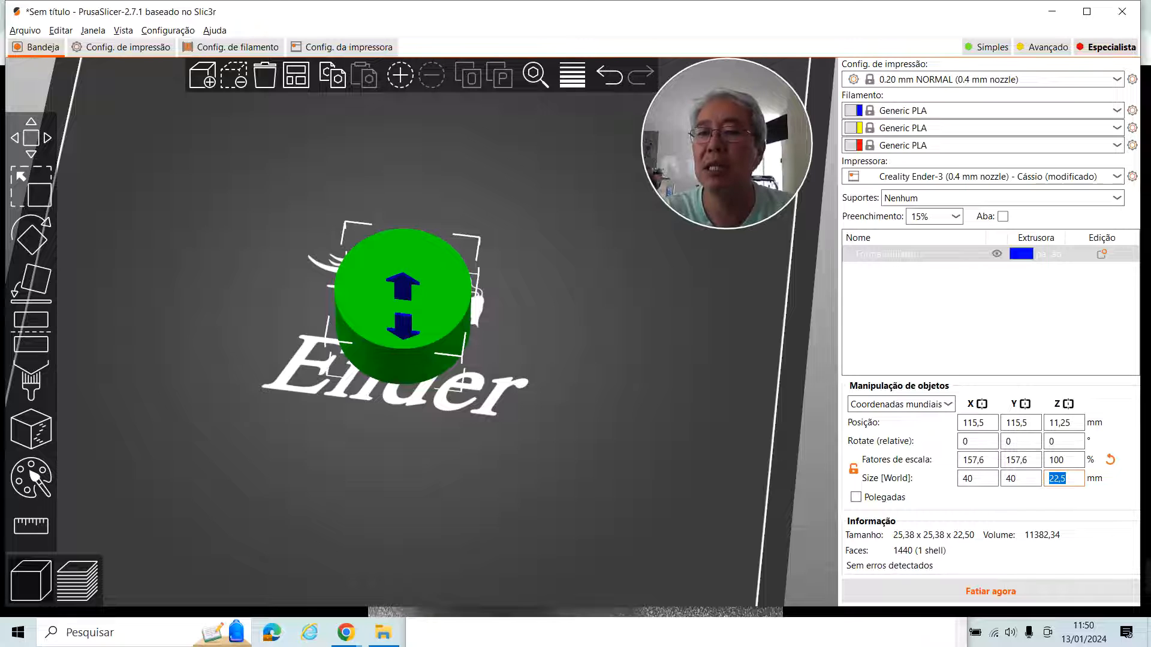
text(2)
key(Return)
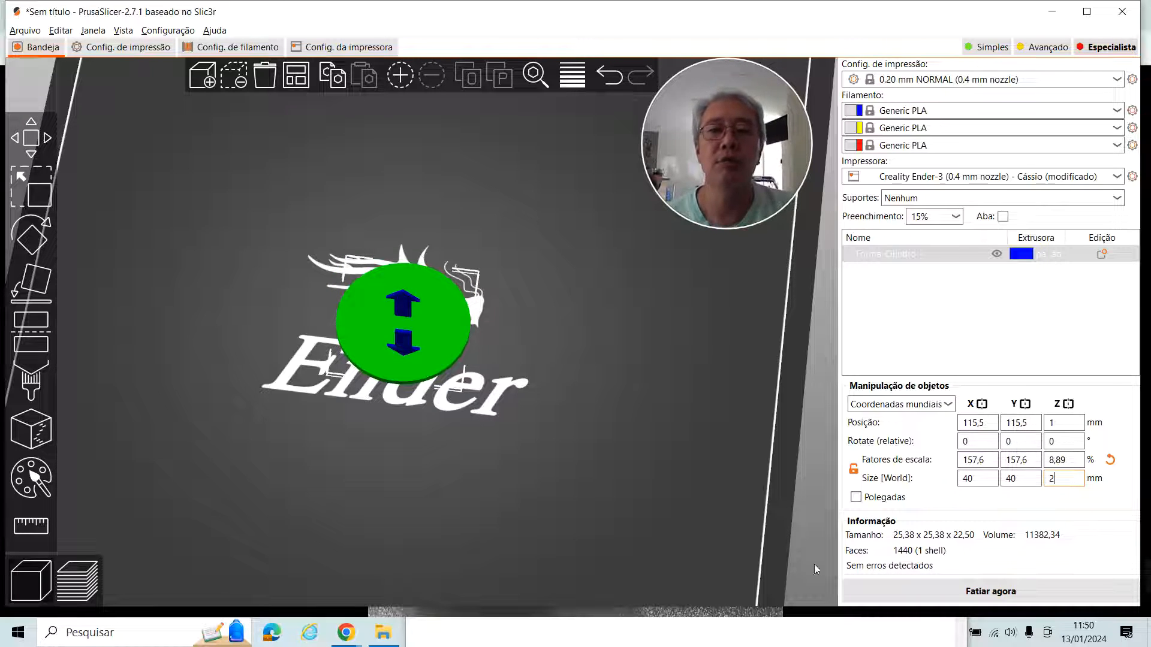
click(535, 470)
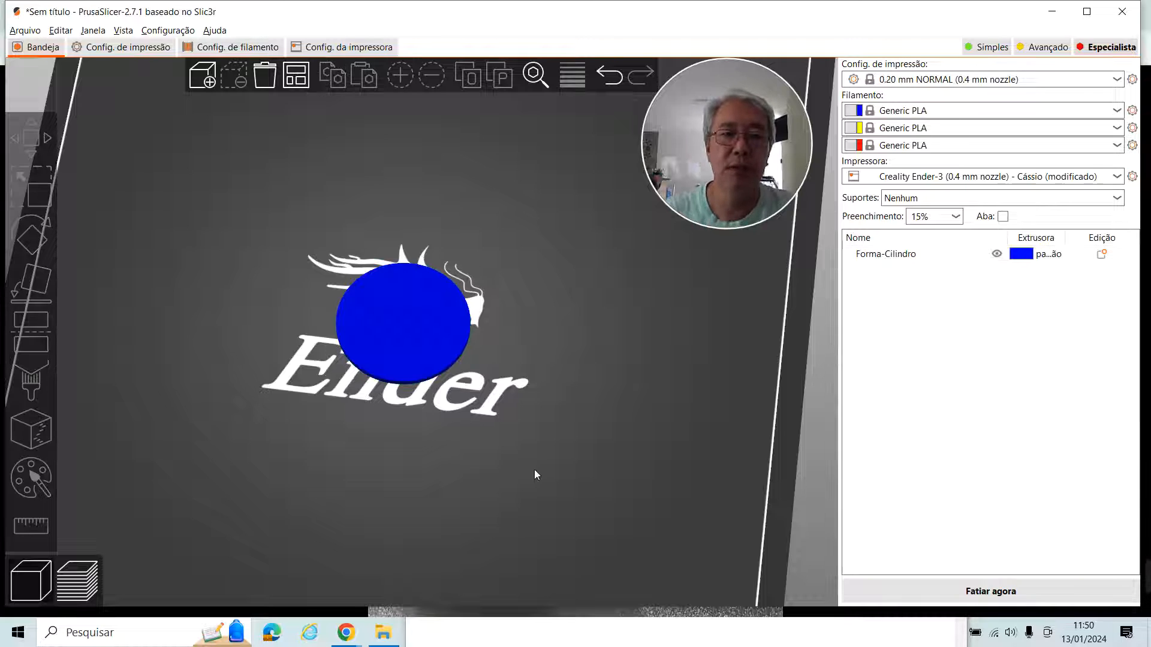
click(405, 376)
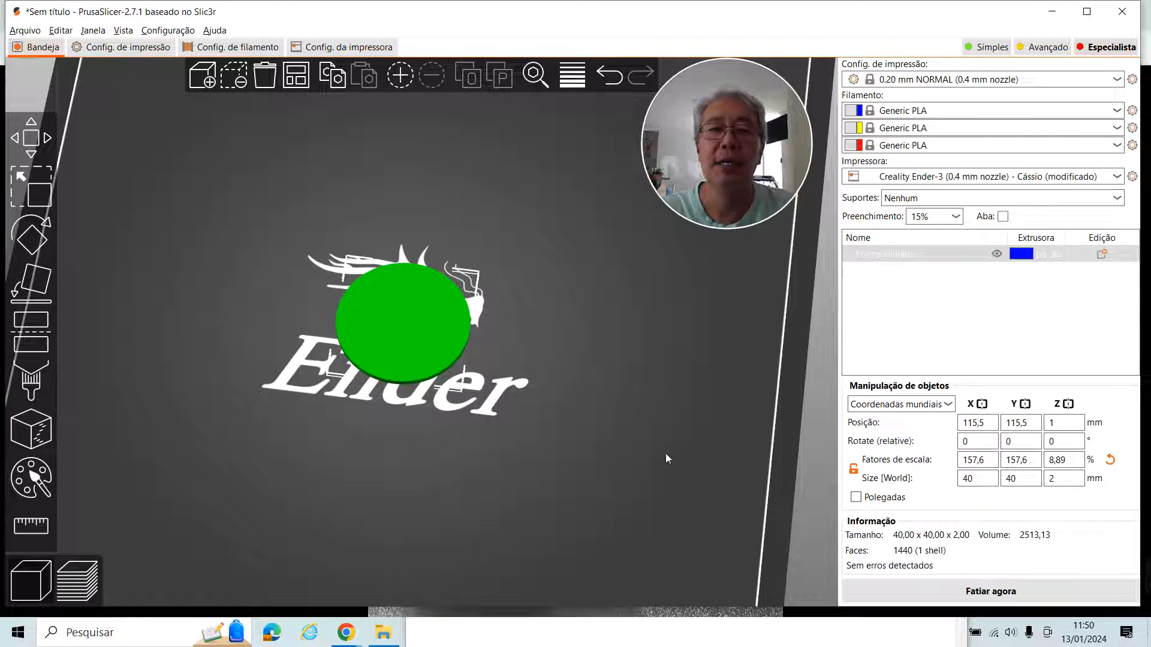
click(566, 433)
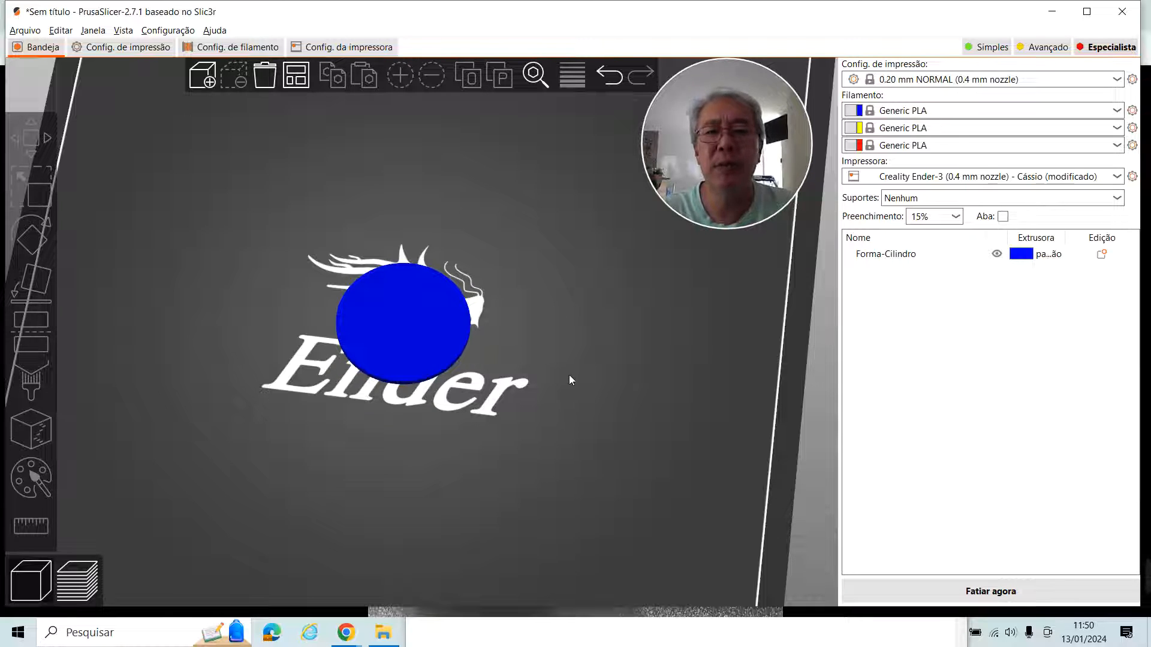
click(410, 289)
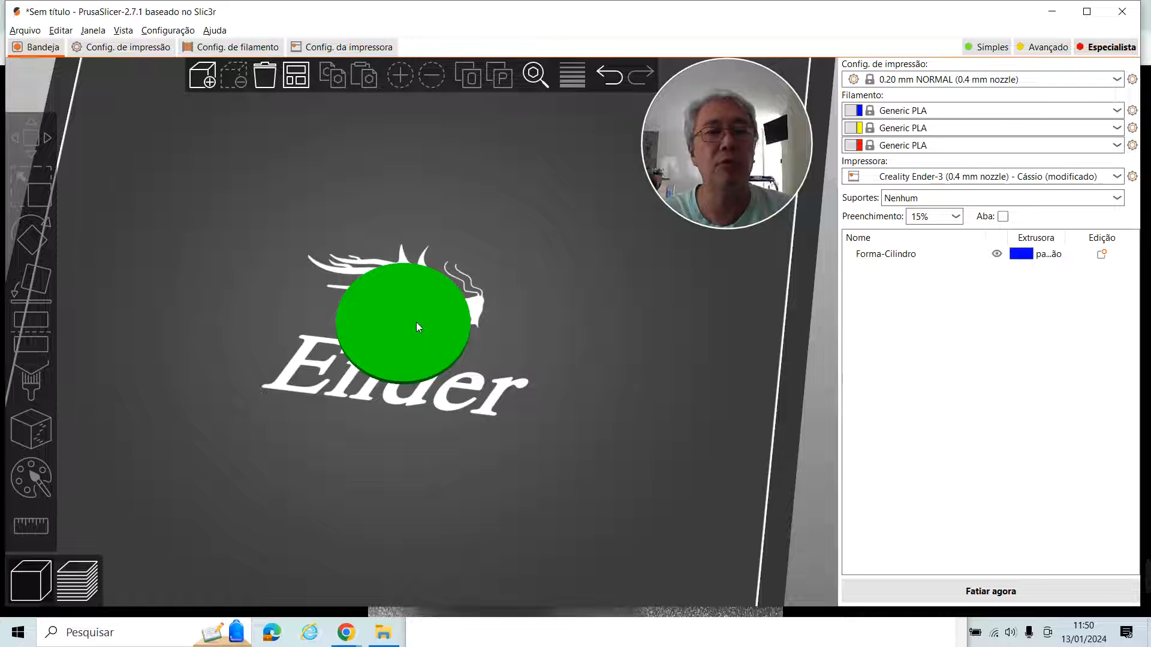
right_click(422, 350)
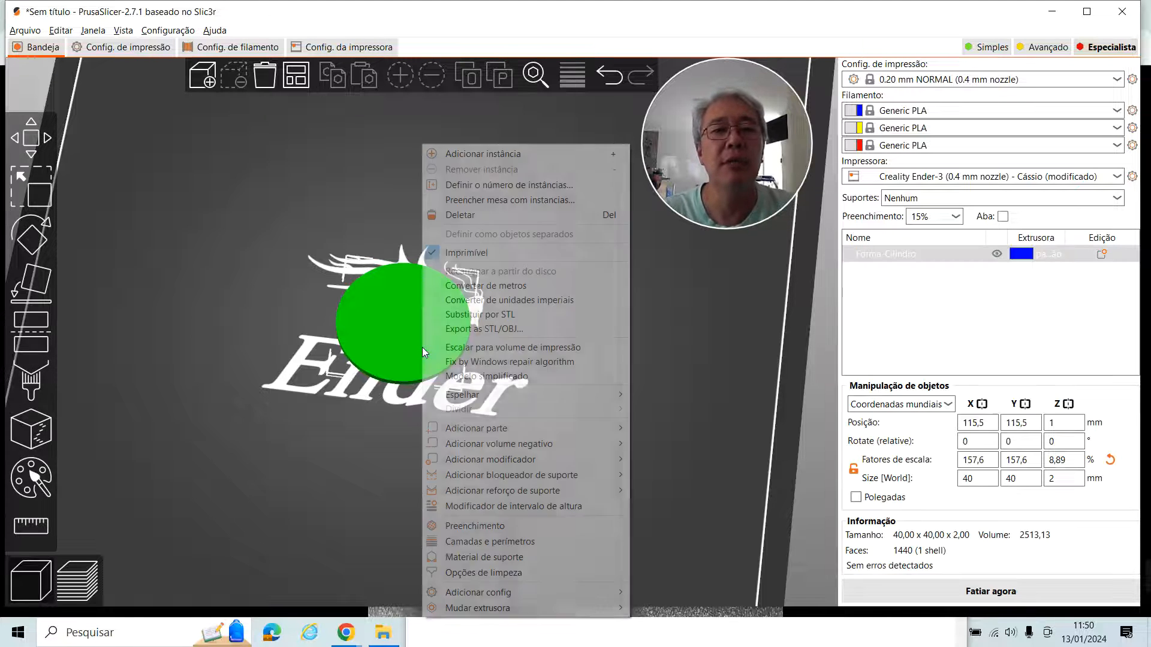
click(279, 366)
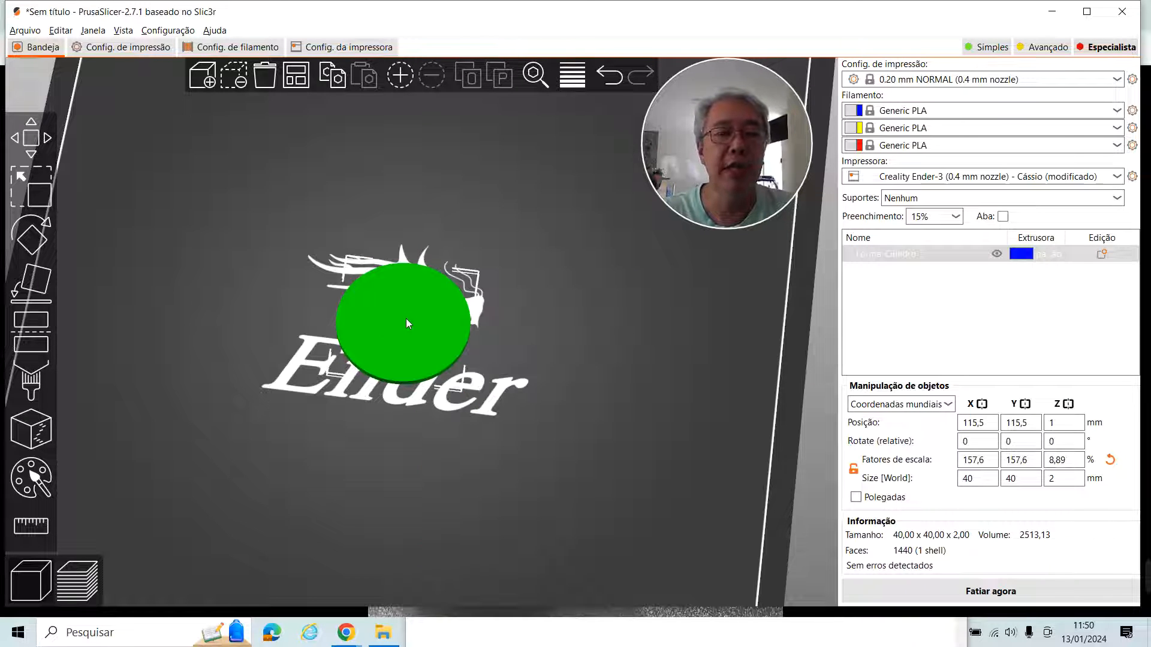
right_click(401, 352)
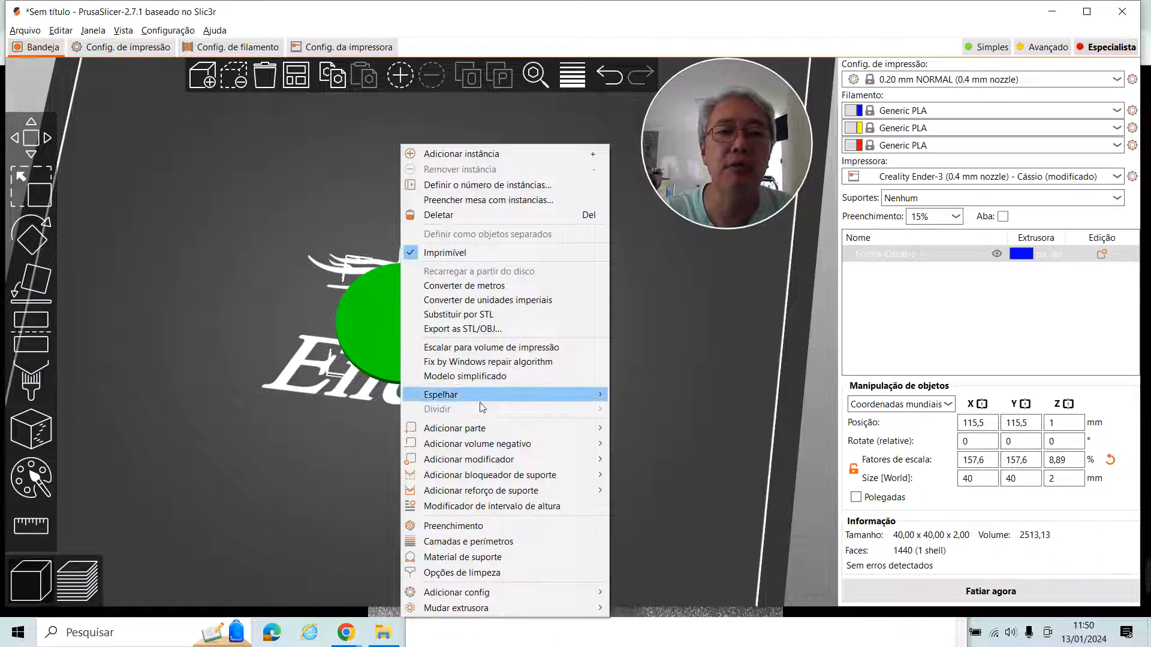
mouse_move(521, 429)
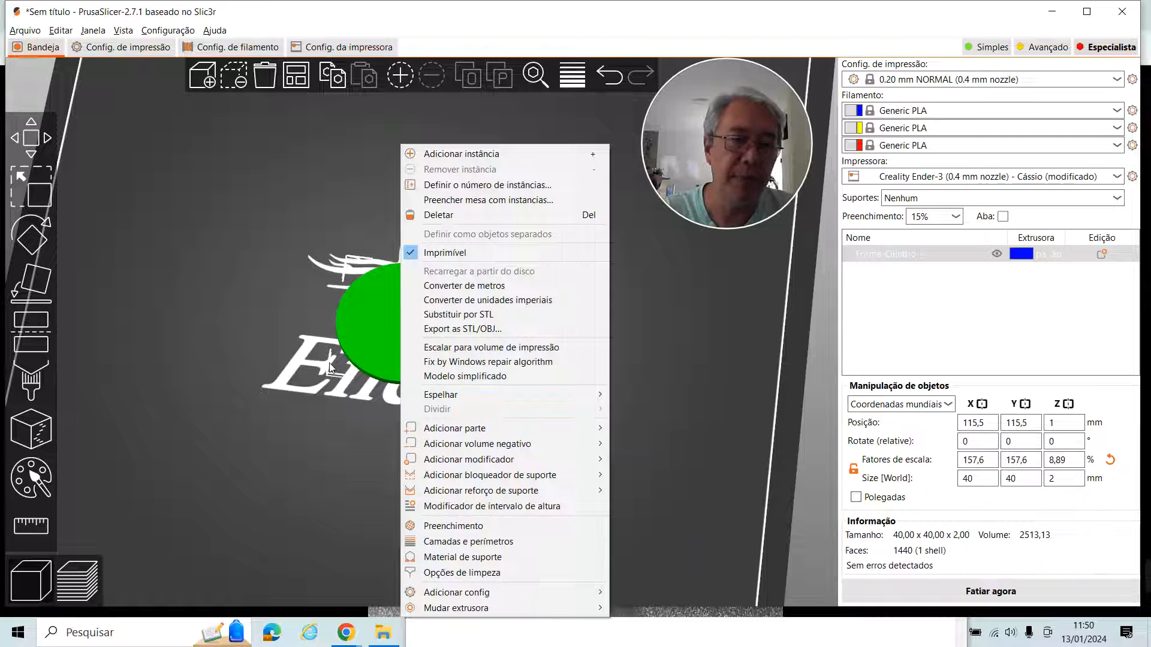
click(328, 362)
click(67, 264)
- Add a cylinder-shaped negative volume to the disc
click(382, 334)
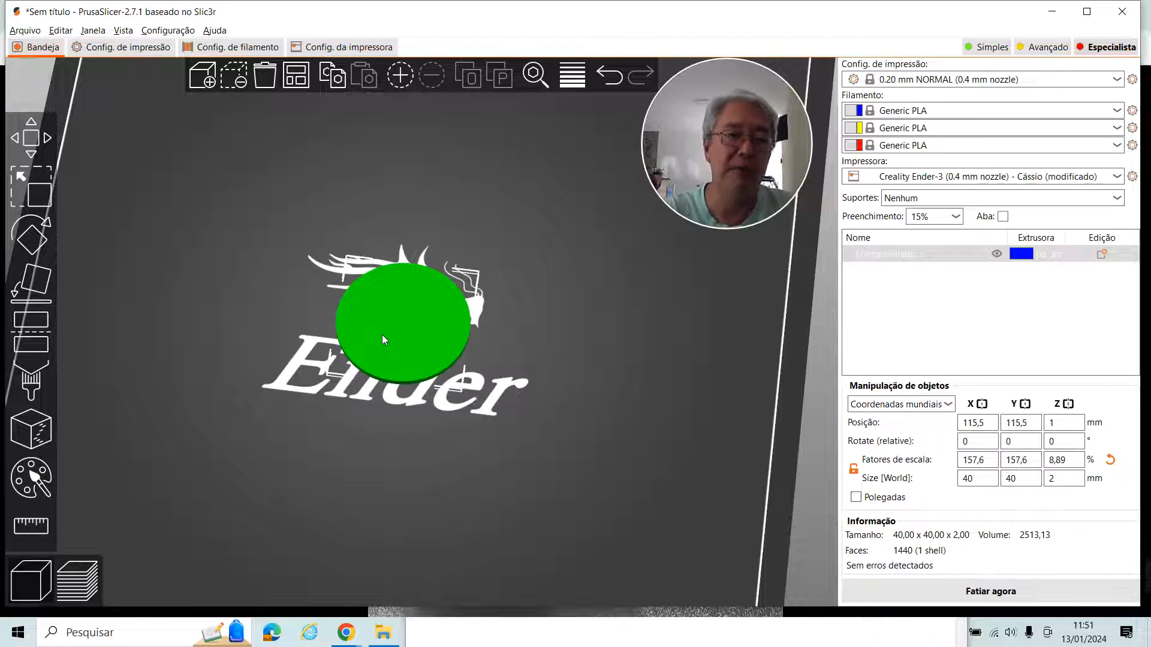
right_click(383, 336)
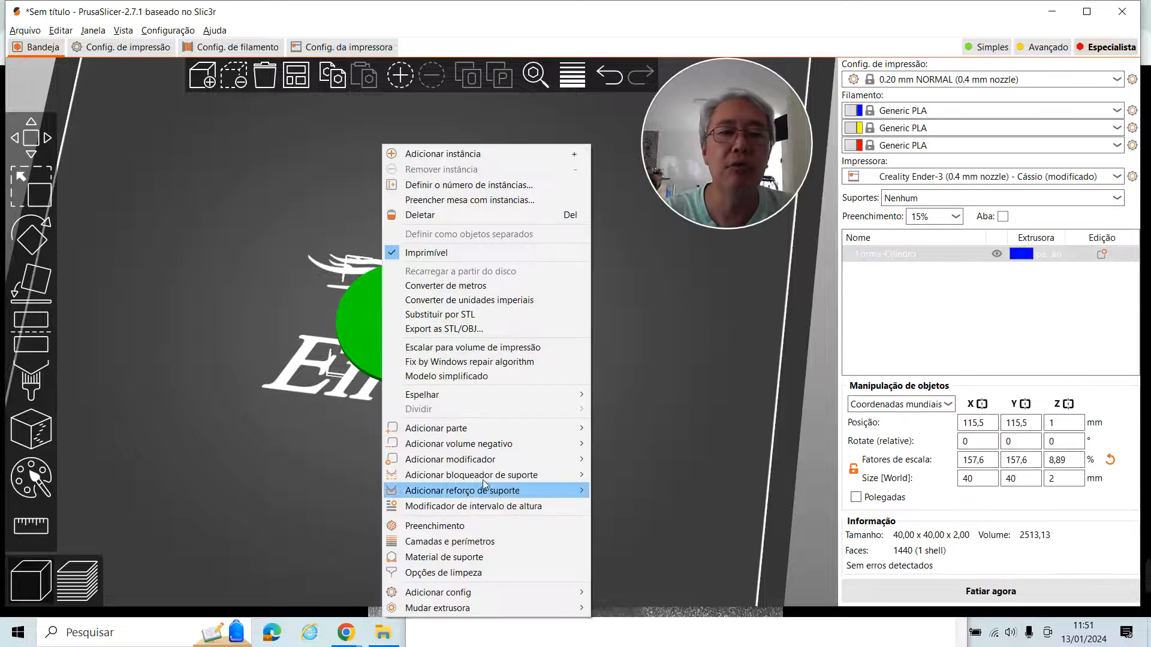
mouse_move(521, 446)
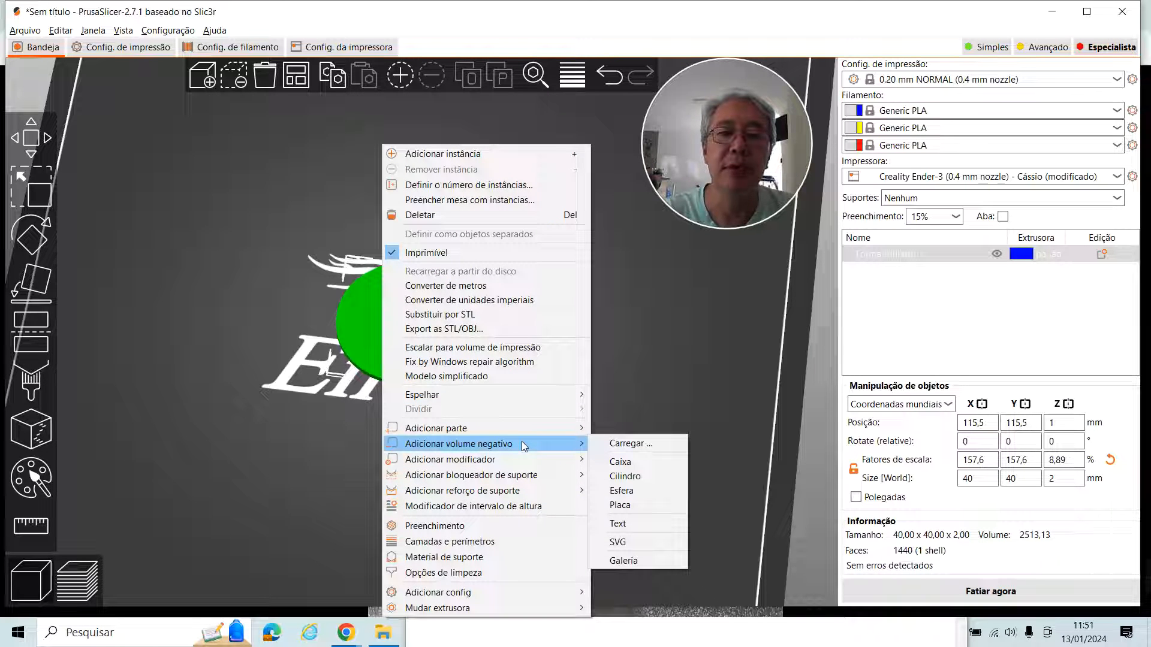
click(626, 477)
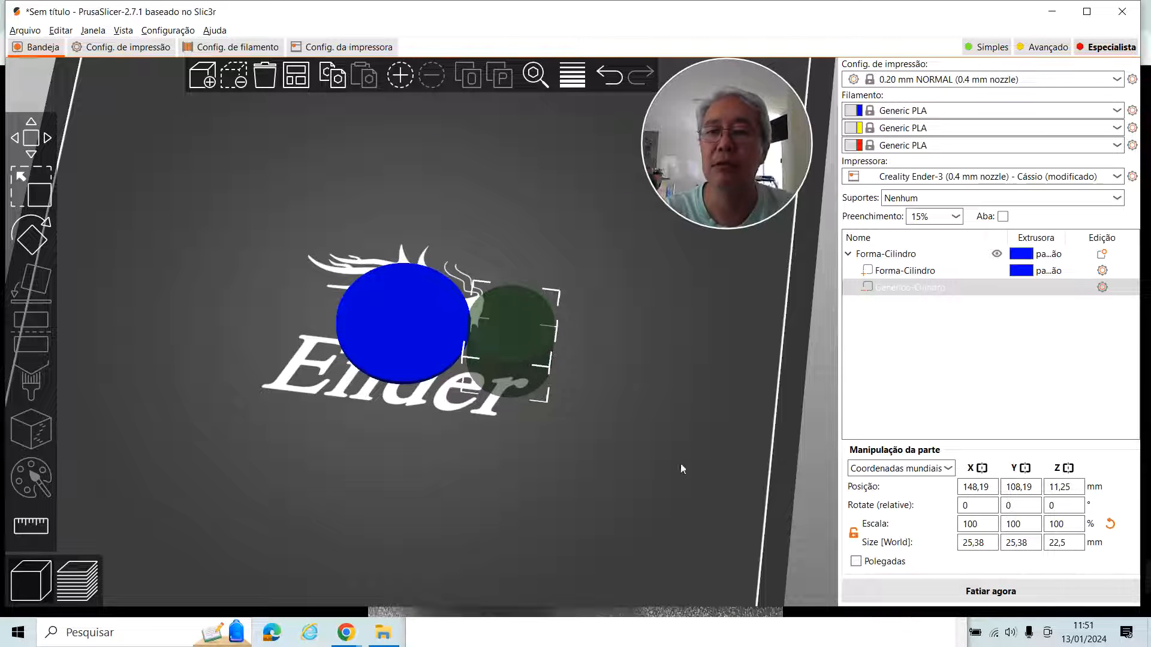
- Resize the negative cylinder to 3 mm in X, Y and Z
click(993, 544)
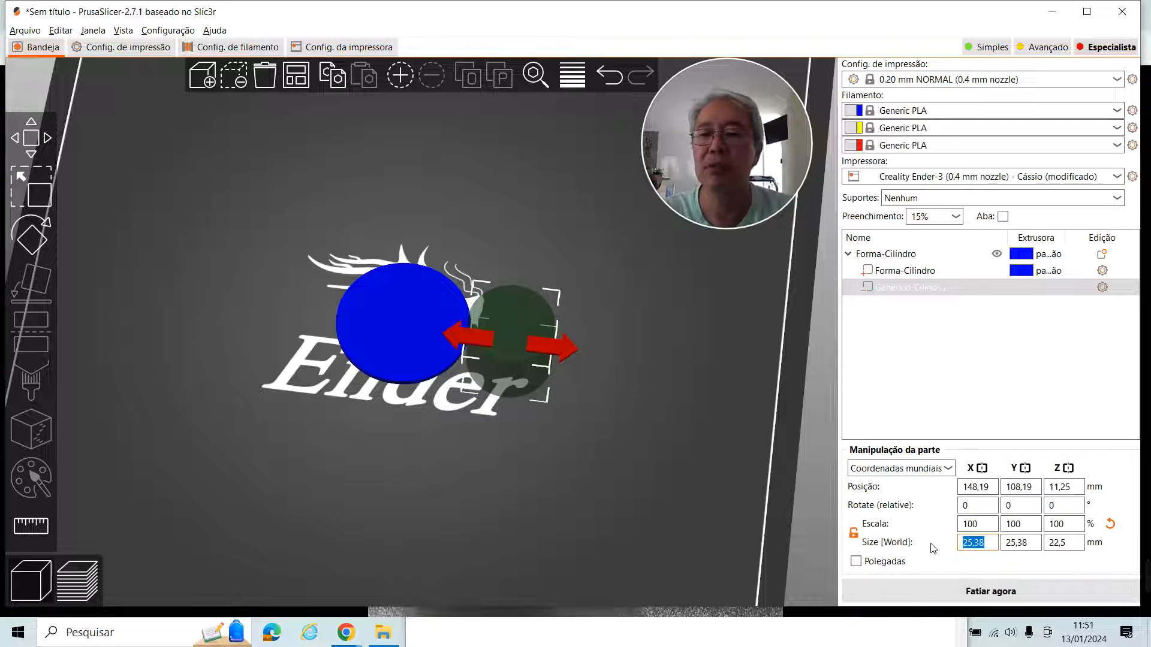
text(3)
key(Tab)
text(3)
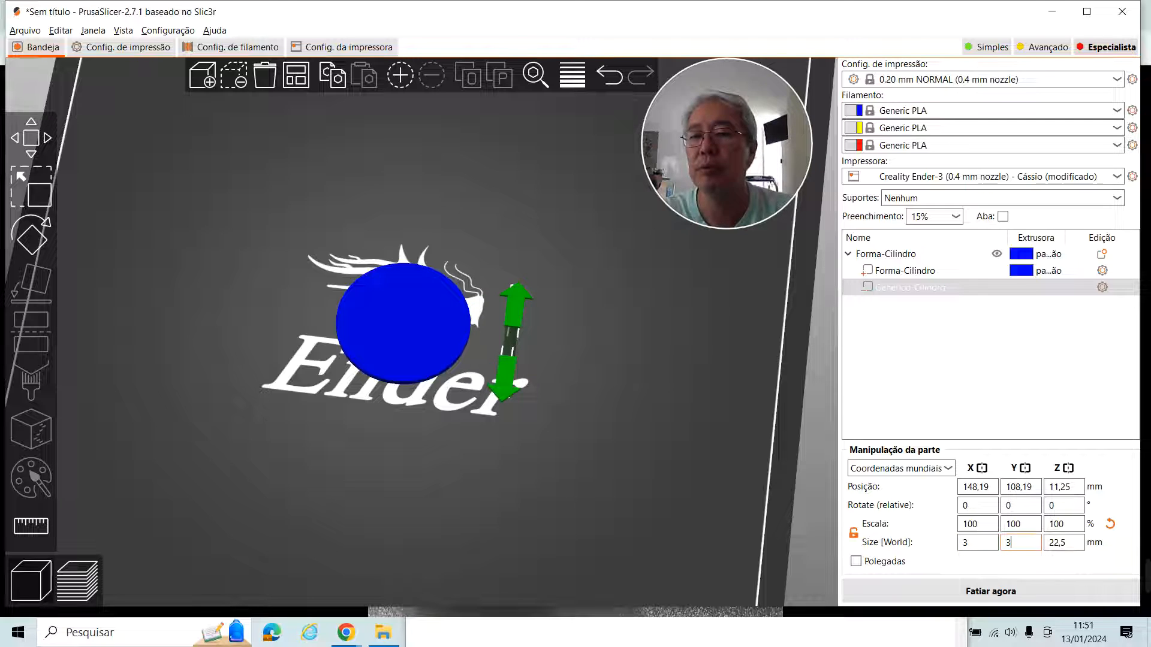
key(Tab)
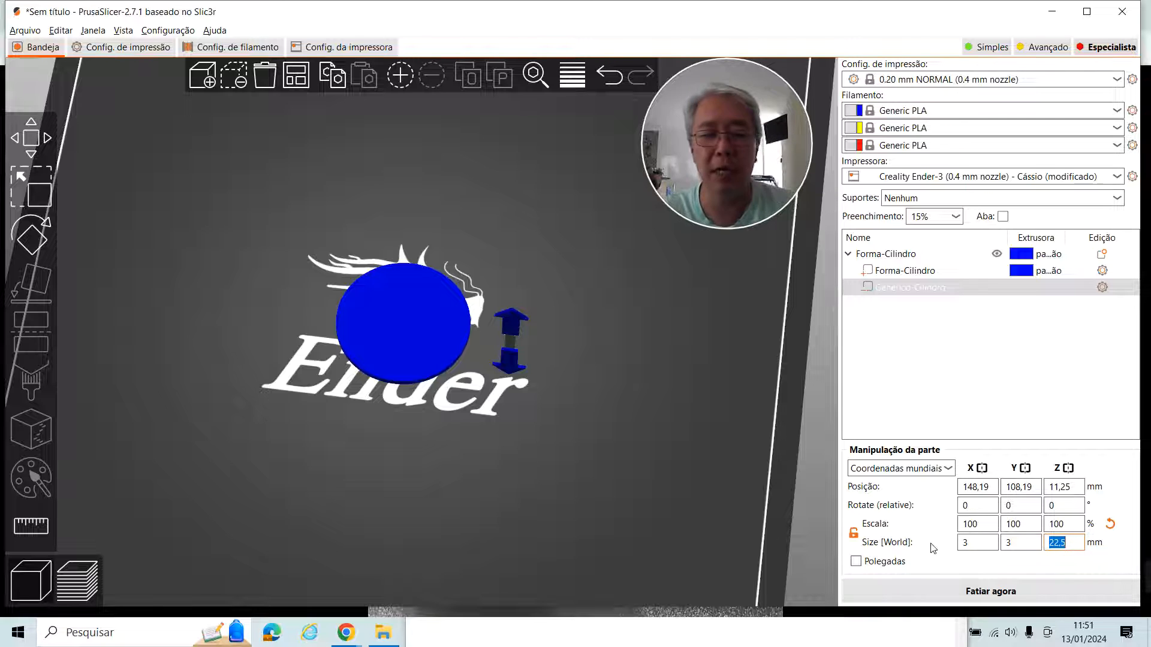
text(3)
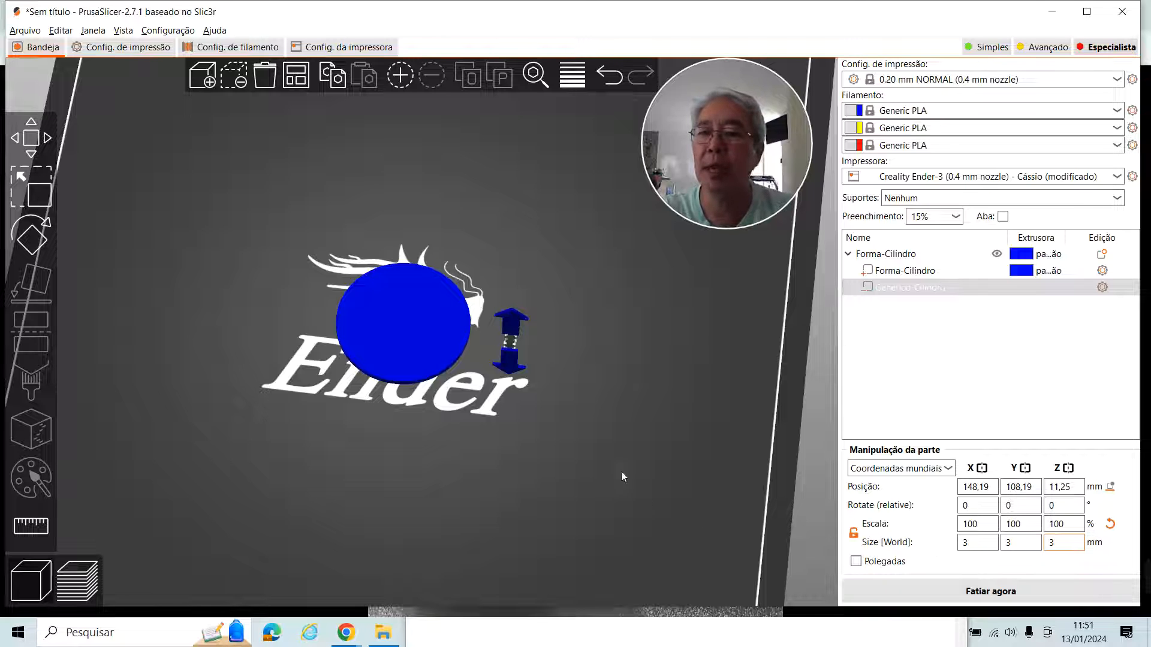
key(Return)
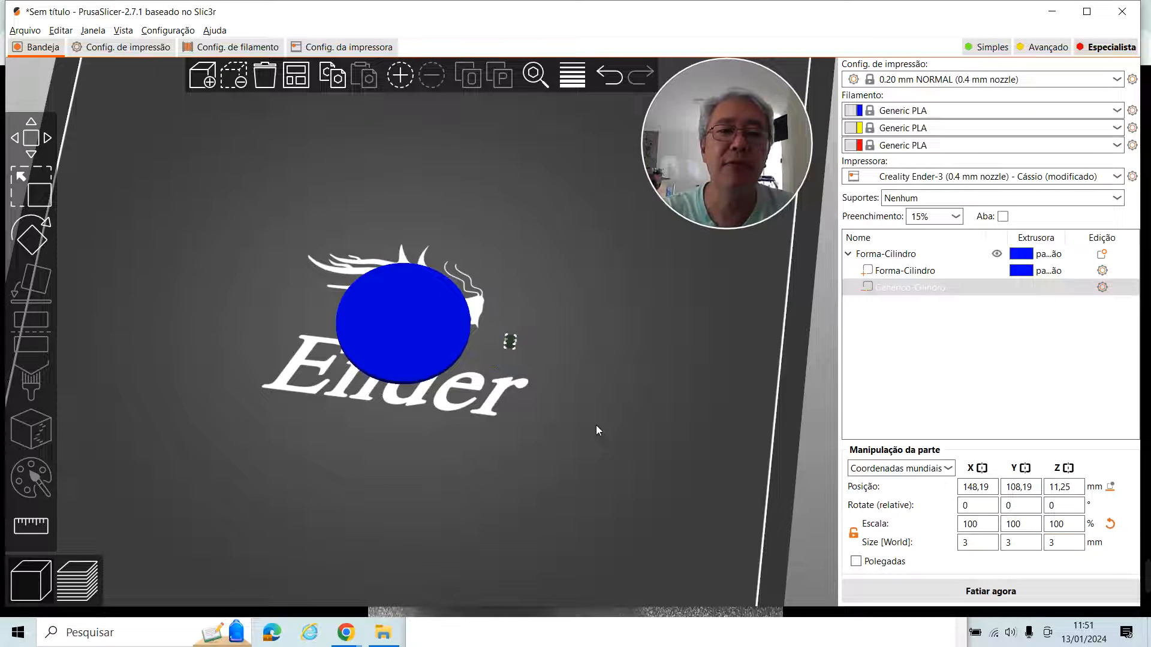
- Drop the small negative cylinder down onto the print bed
drag(596, 430, 594, 397)
scroll(594, 396, up, 5)
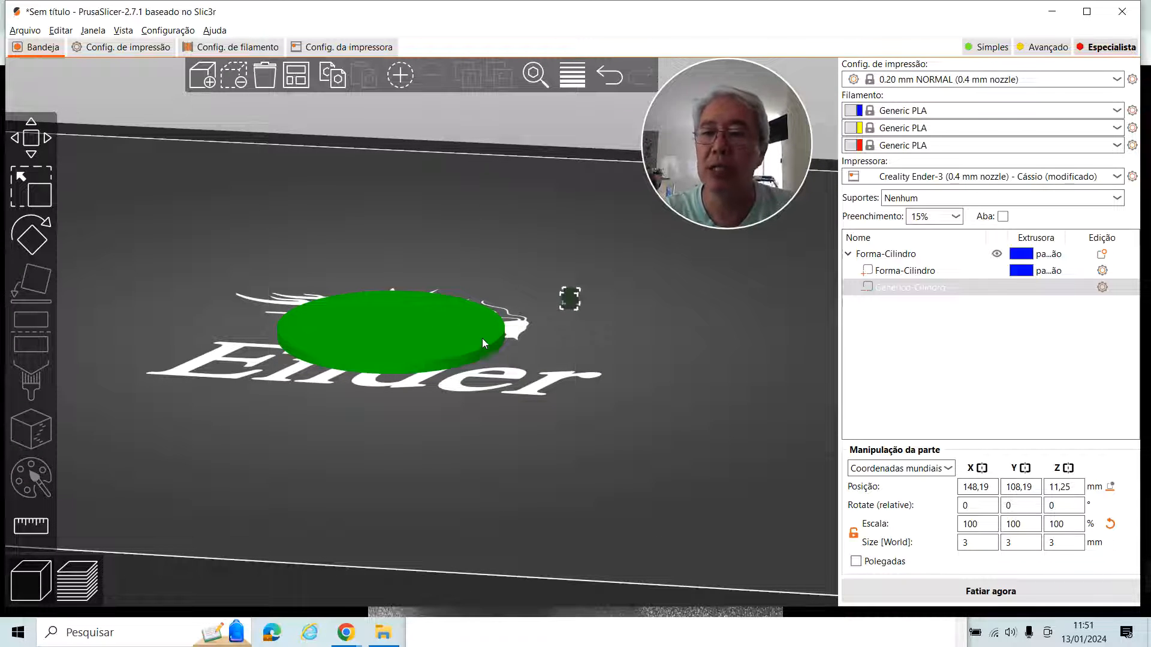
click(1110, 488)
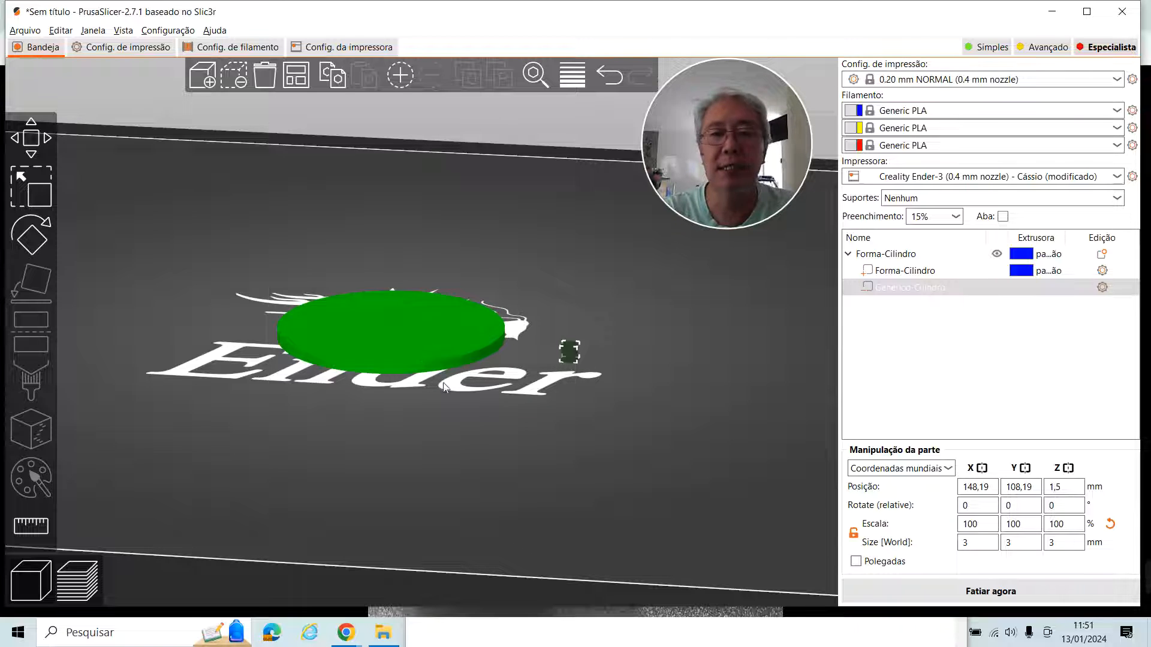
- Move the small negative cylinder onto the disc by setting its X position to 110 mm
drag(498, 394, 497, 404)
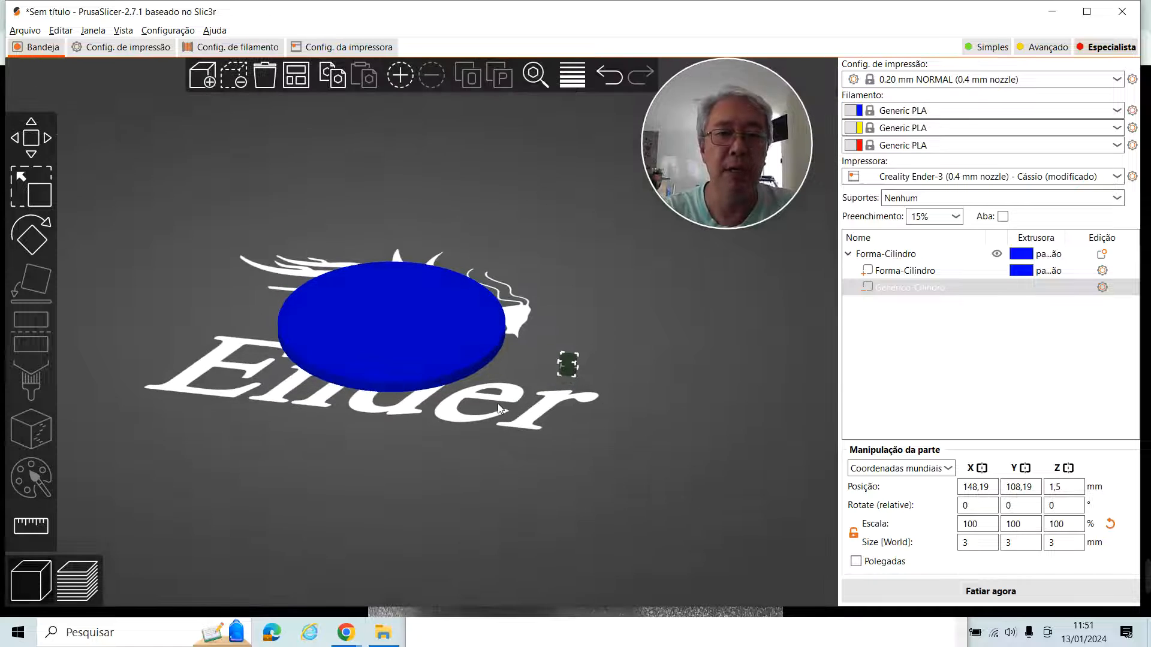
click(986, 486)
text(110)
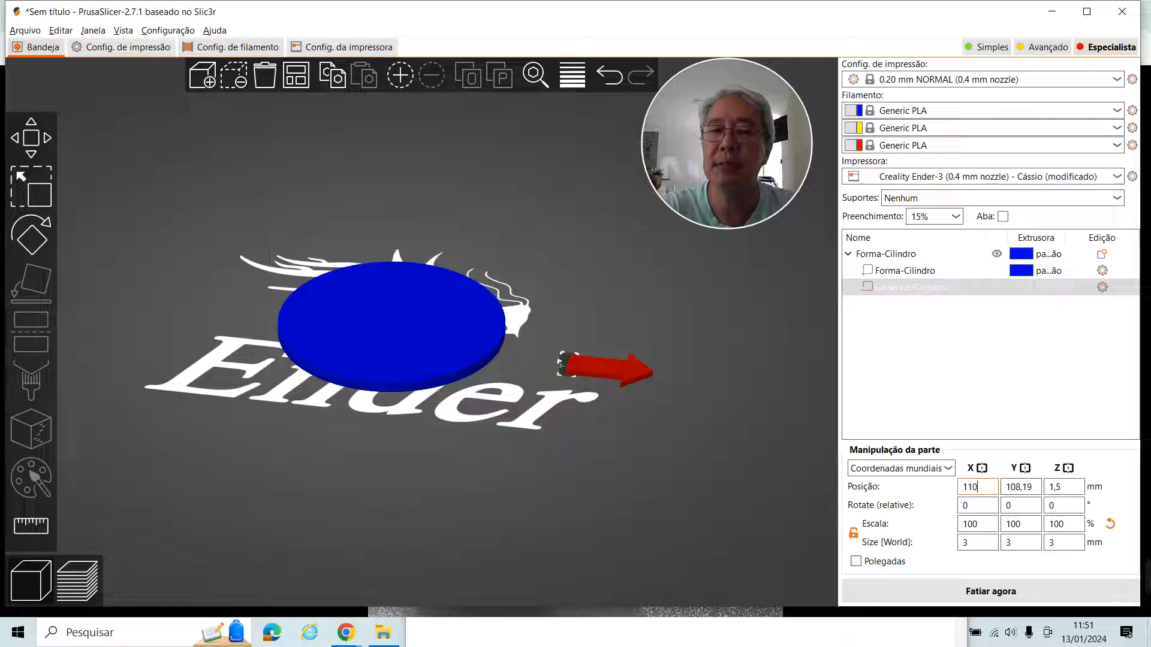
key(Return)
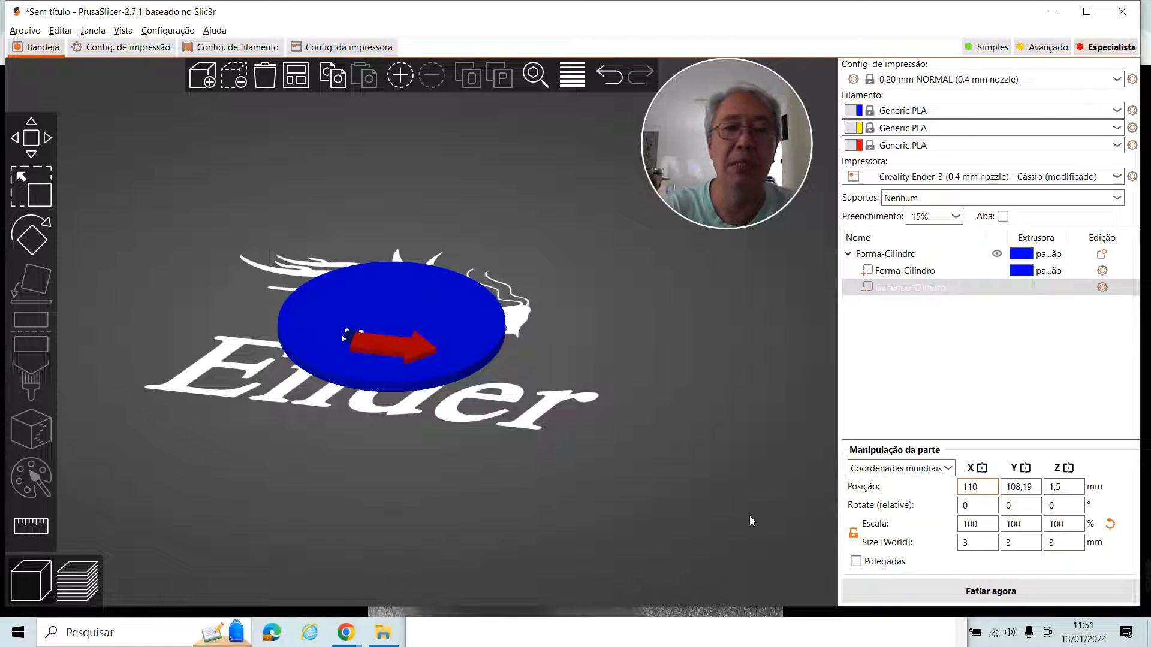
- Align the negative cylinder with the disc's centre in X by setting its X position to 115,5 mm
drag(470, 434, 475, 463)
click(460, 356)
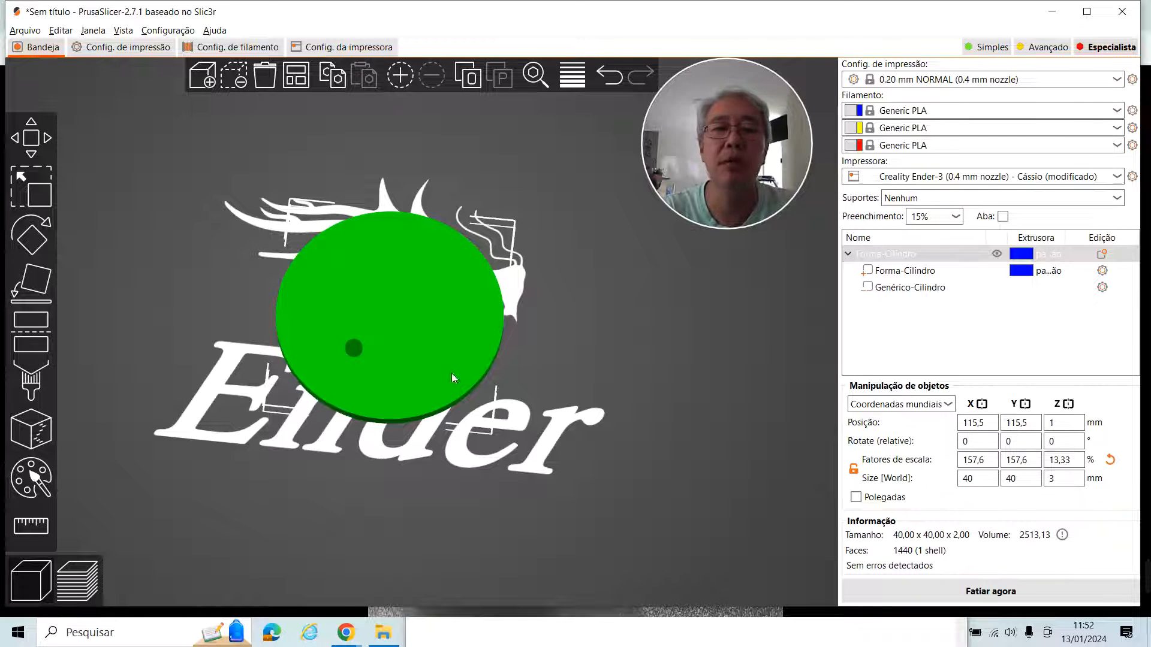
click(350, 349)
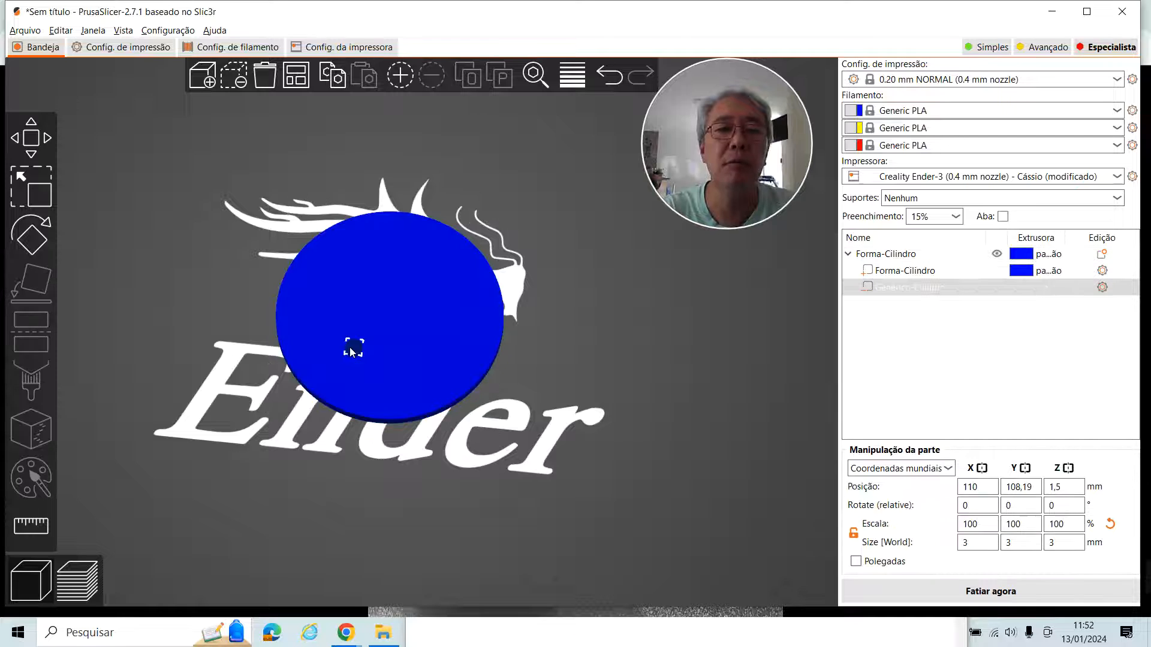
click(989, 488)
double_click(989, 487)
text(115,5)
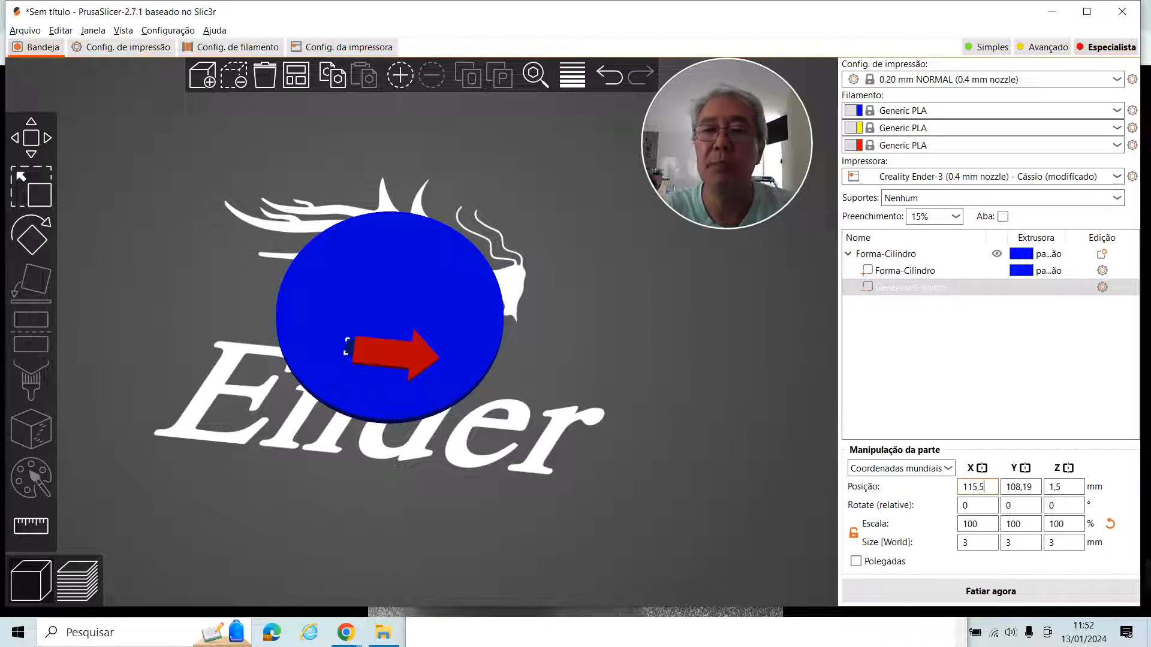
key(Return)
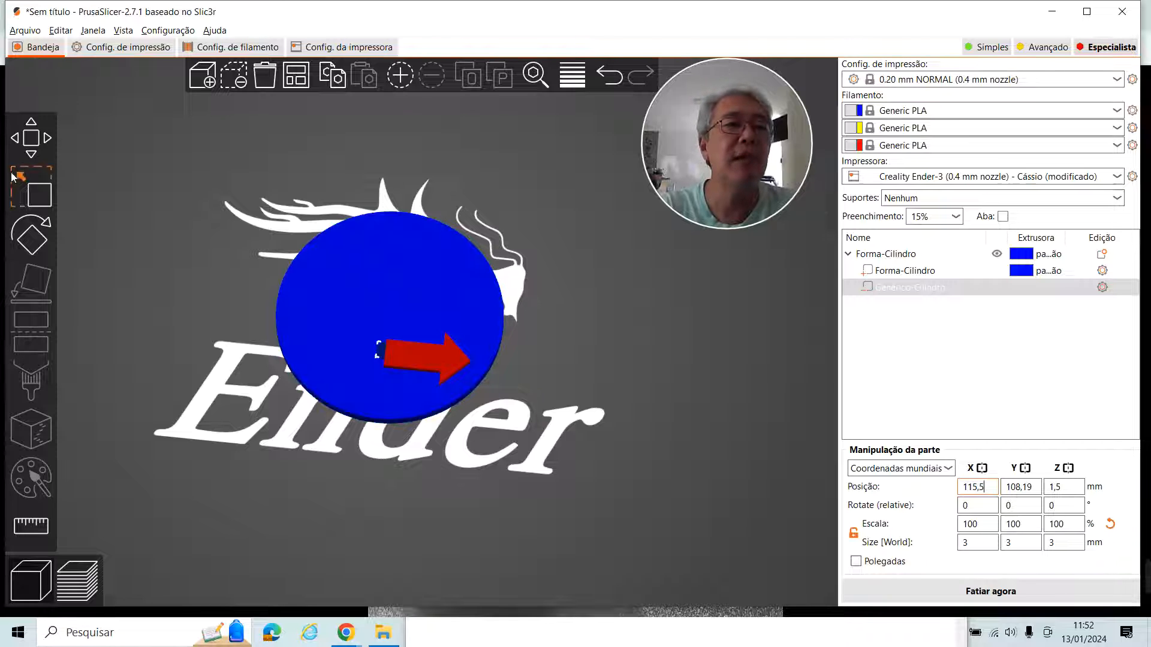
- Move the negative cylinder along Y to the disc's rear edge and set its Y position to 135 mm
click(30, 136)
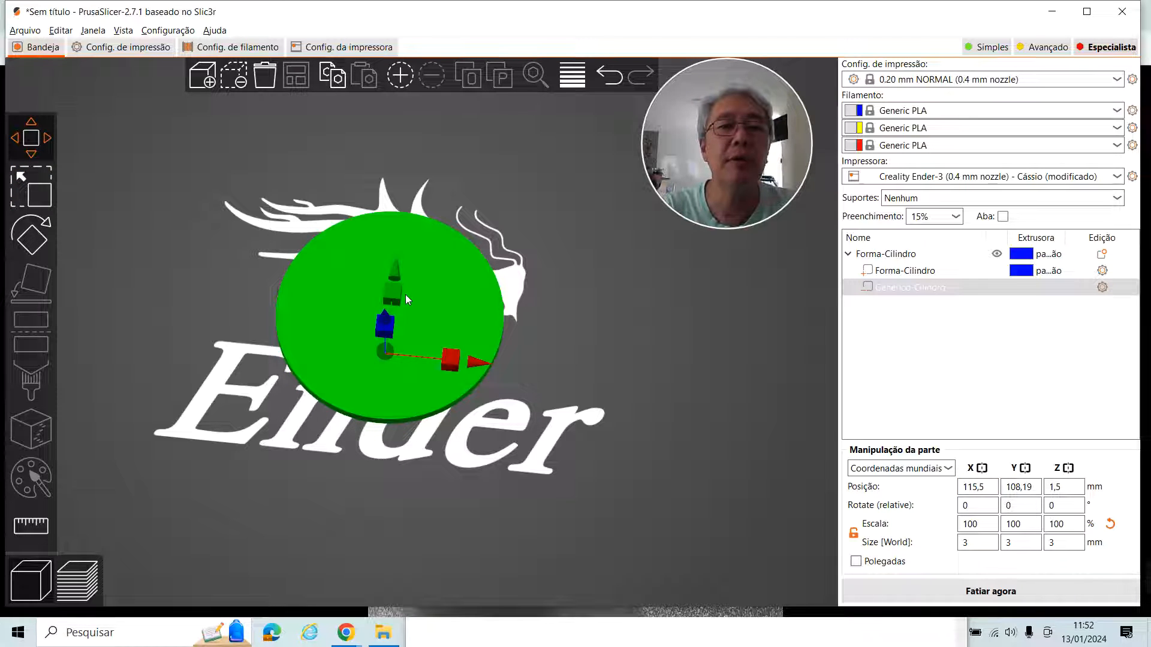
drag(402, 293, 430, 147)
click(1019, 488)
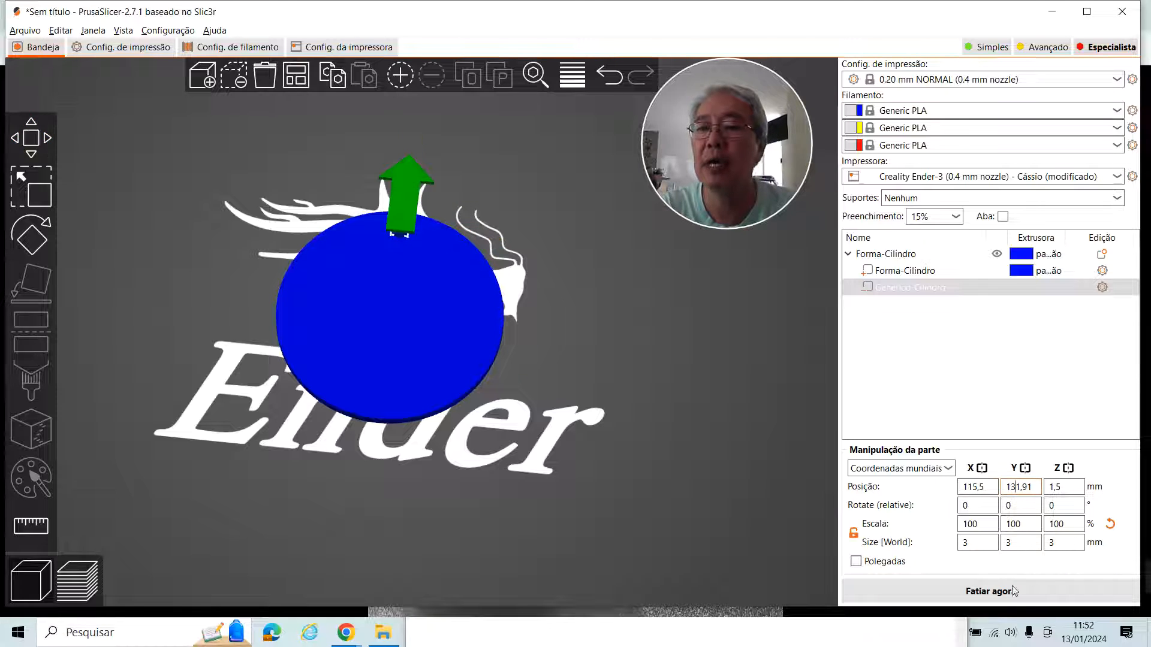
key(BackSpace)
key(BackSpace)
key(BackSpace)
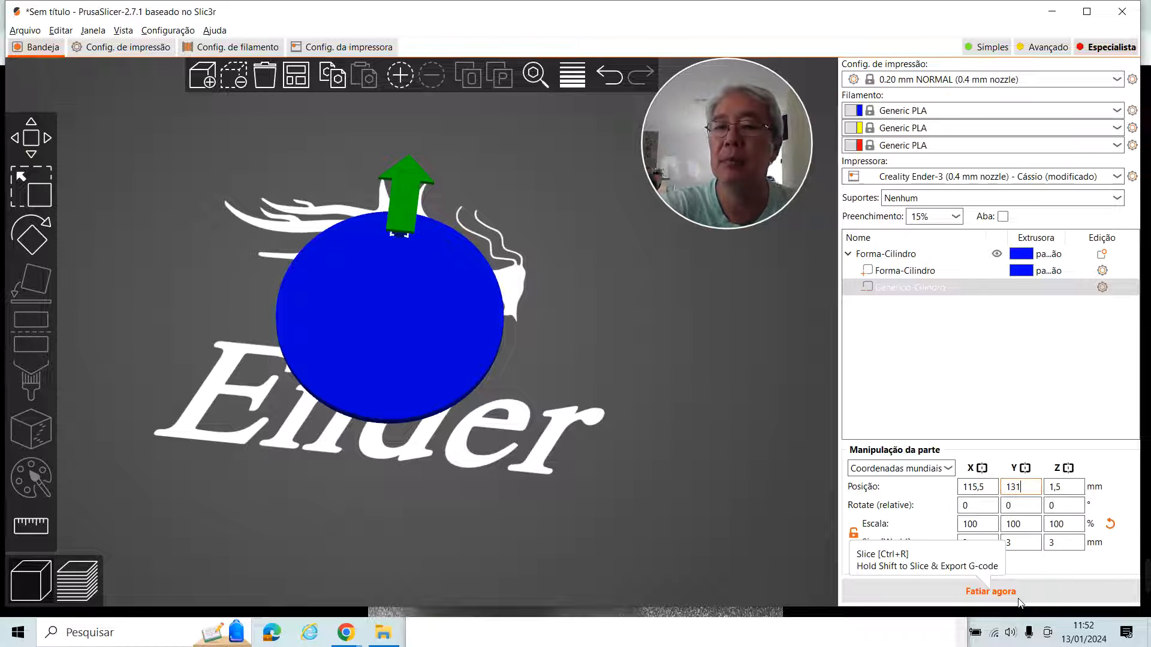
text(2)
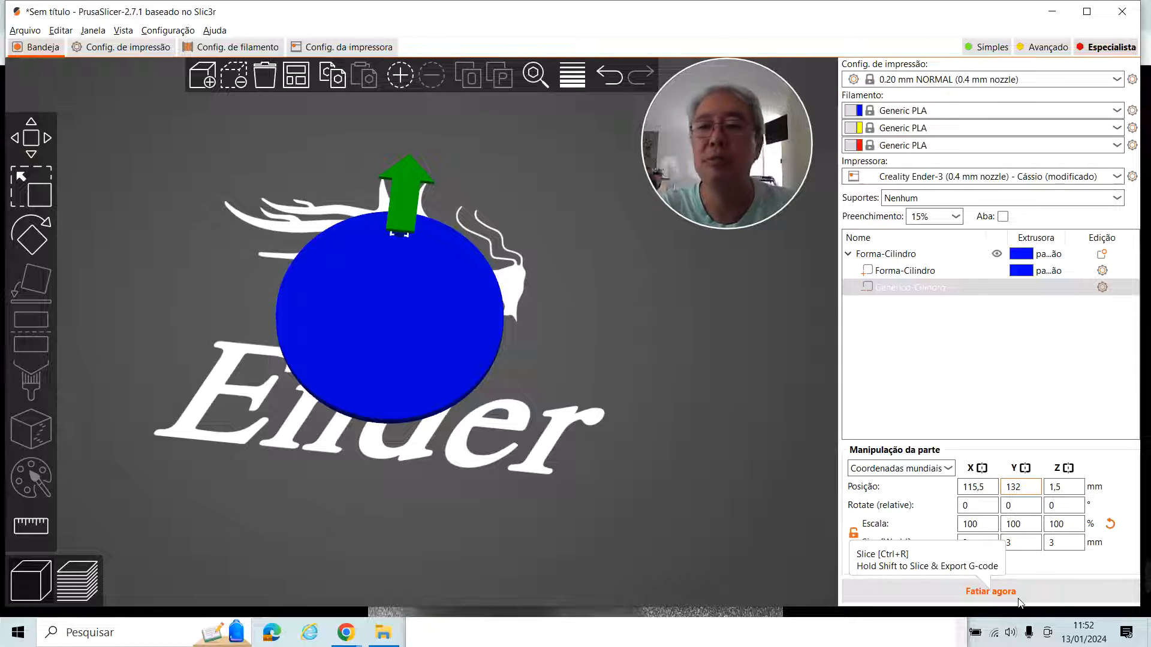
key(BackSpace)
text(5)
key(Return)
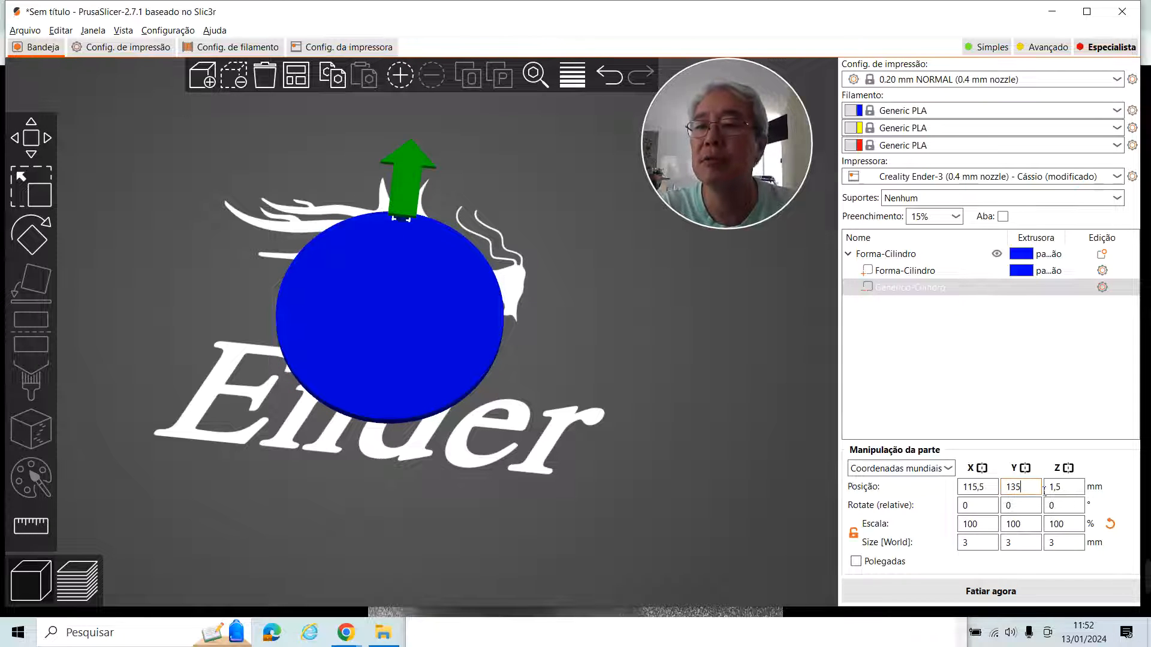
- Set the negative cylinder's Y position to 132 mm, just inside the disc's rear edge, and deselect it
click(1039, 487)
key(BackSpace)
text(2)
key(Return)
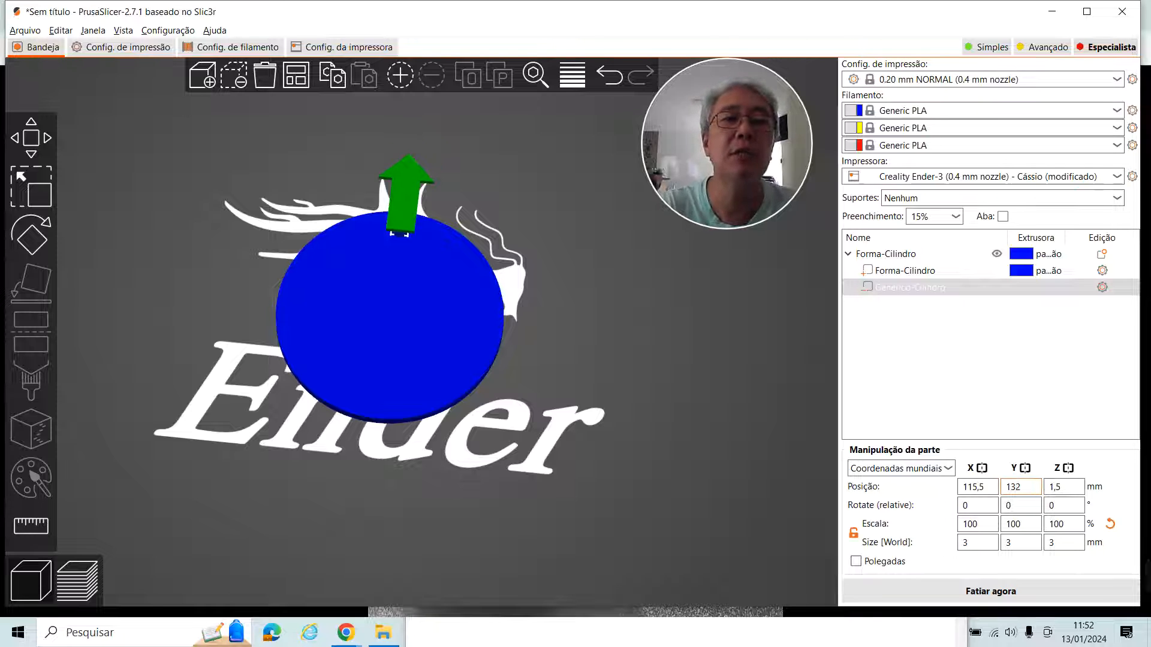
click(524, 576)
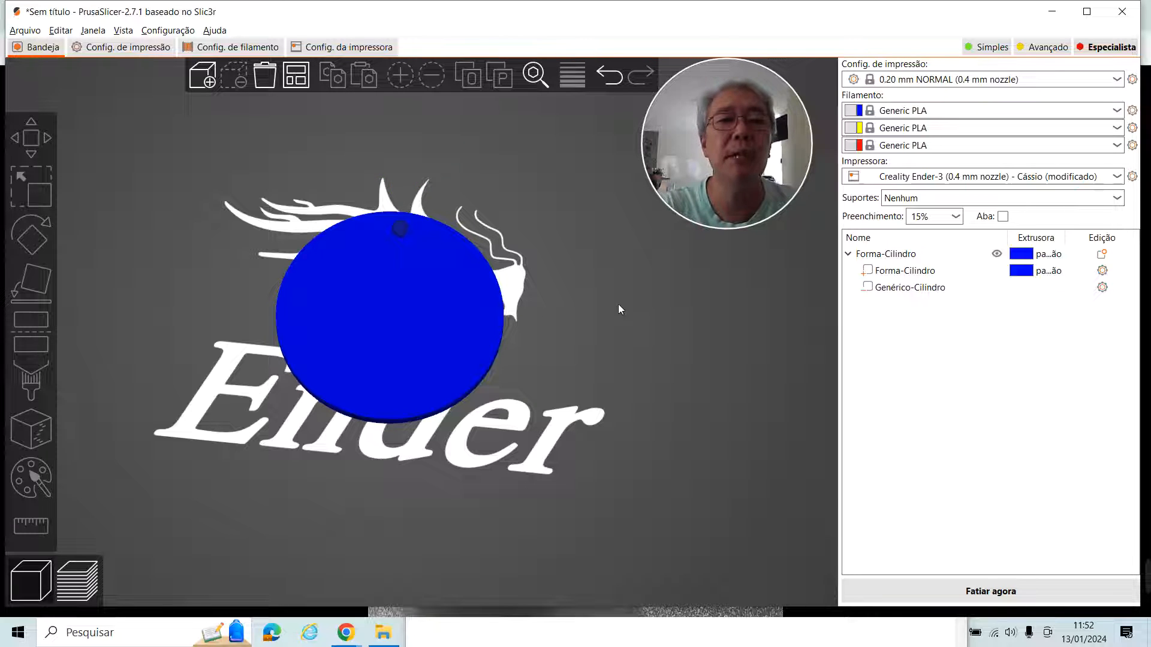
- Add a text negative volume to the disc
middle_drag(619, 305, 618, 326)
drag(618, 328, 614, 343)
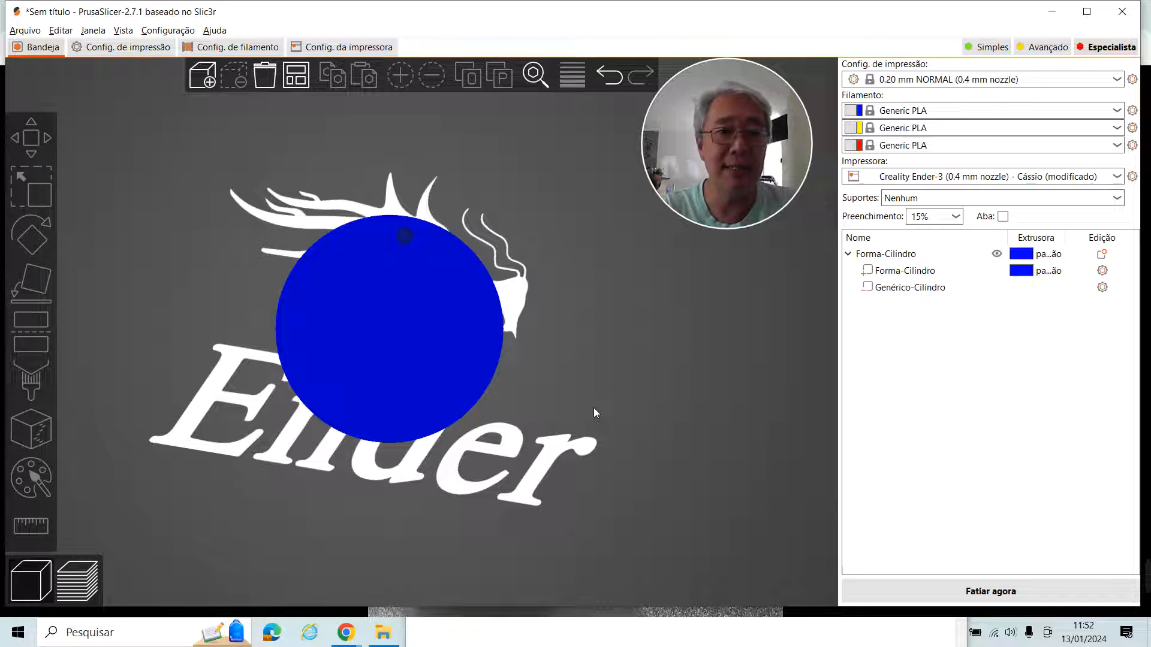
middle_drag(593, 408, 592, 387)
drag(594, 396, 589, 368)
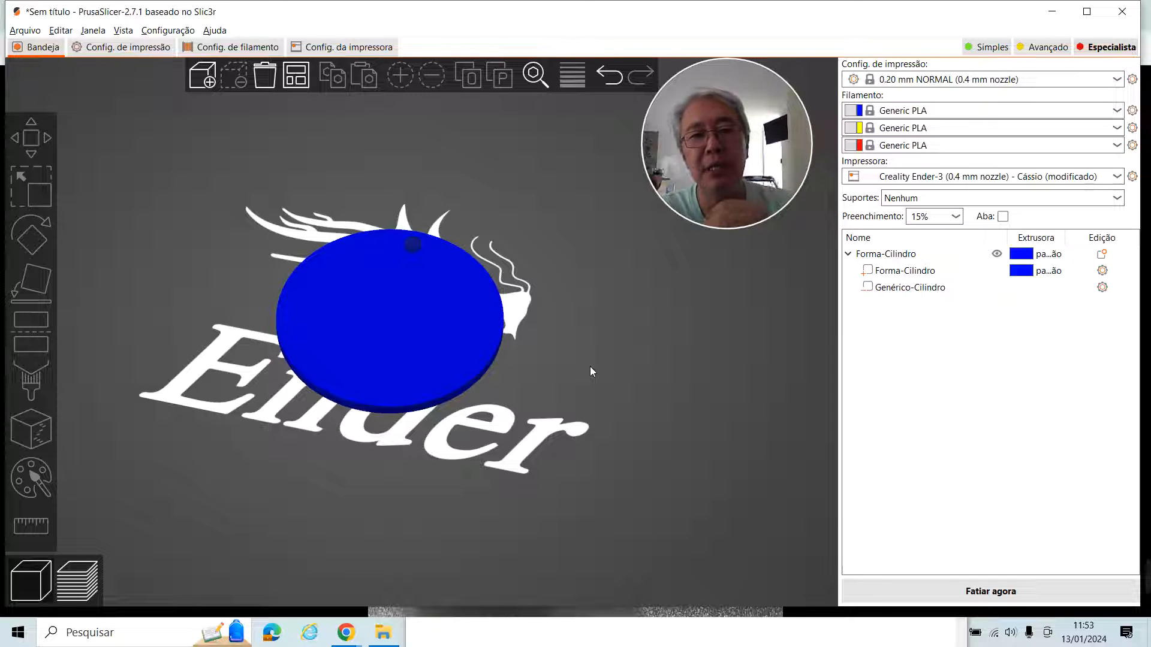
click(384, 360)
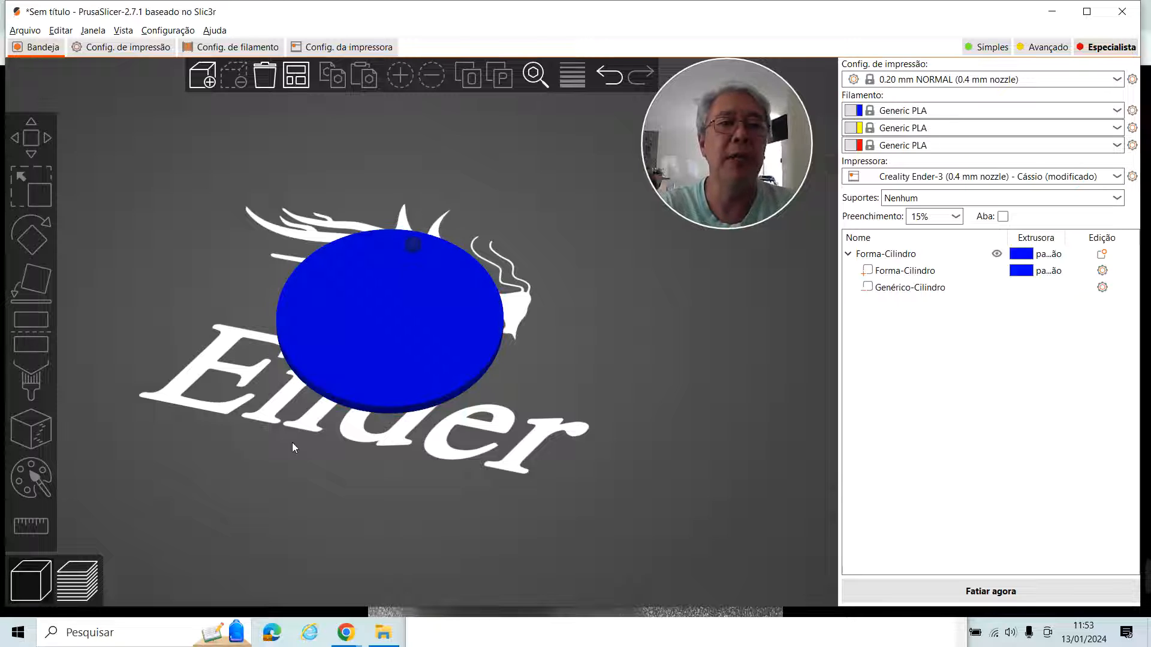
click(391, 352)
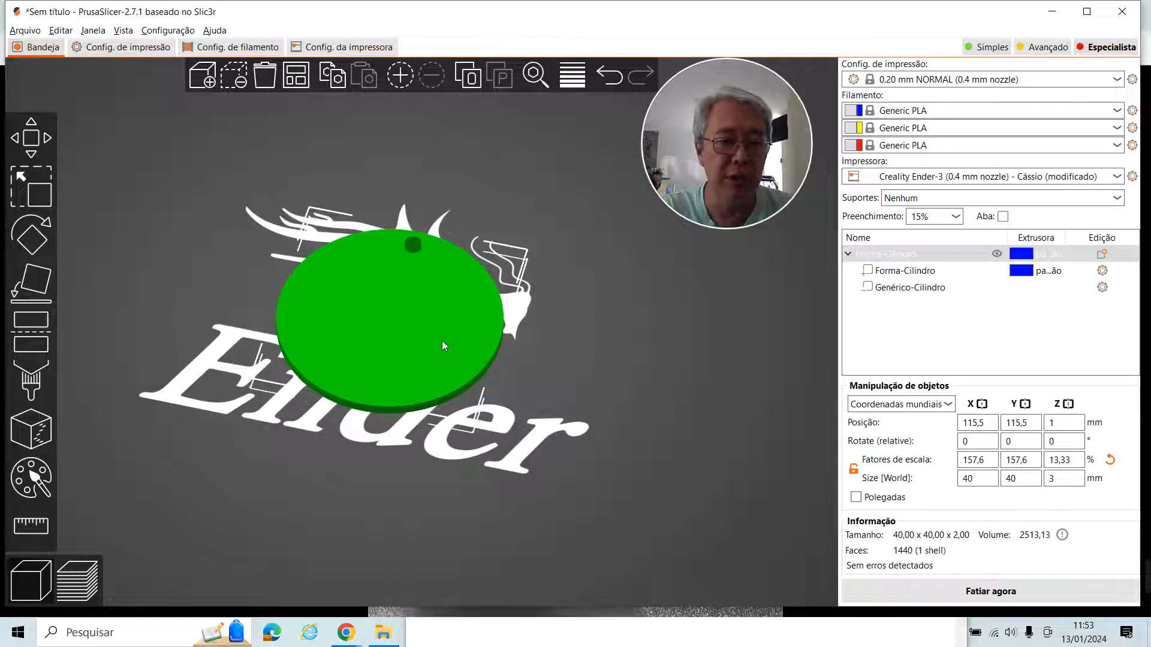
right_click(379, 345)
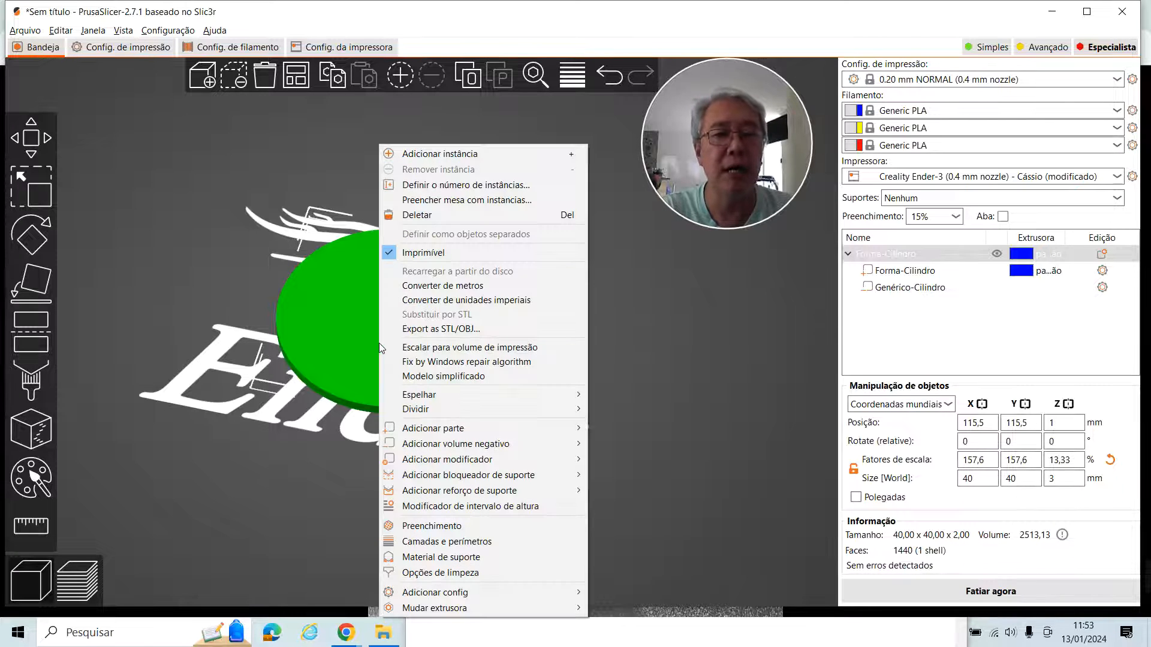
mouse_move(479, 444)
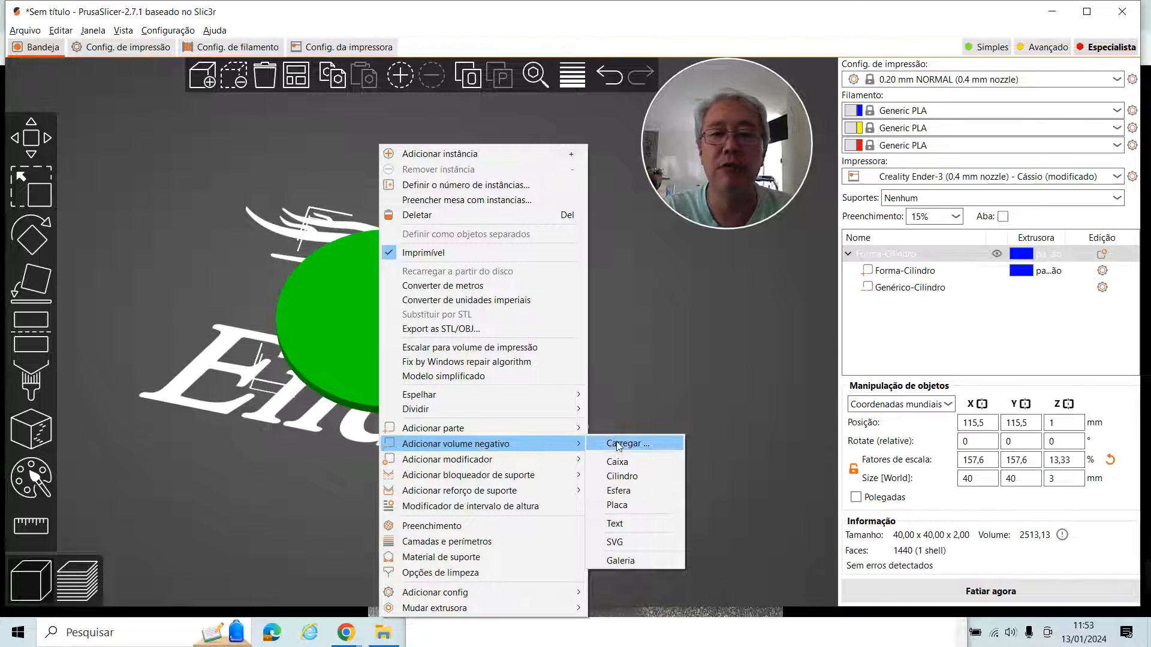
click(614, 524)
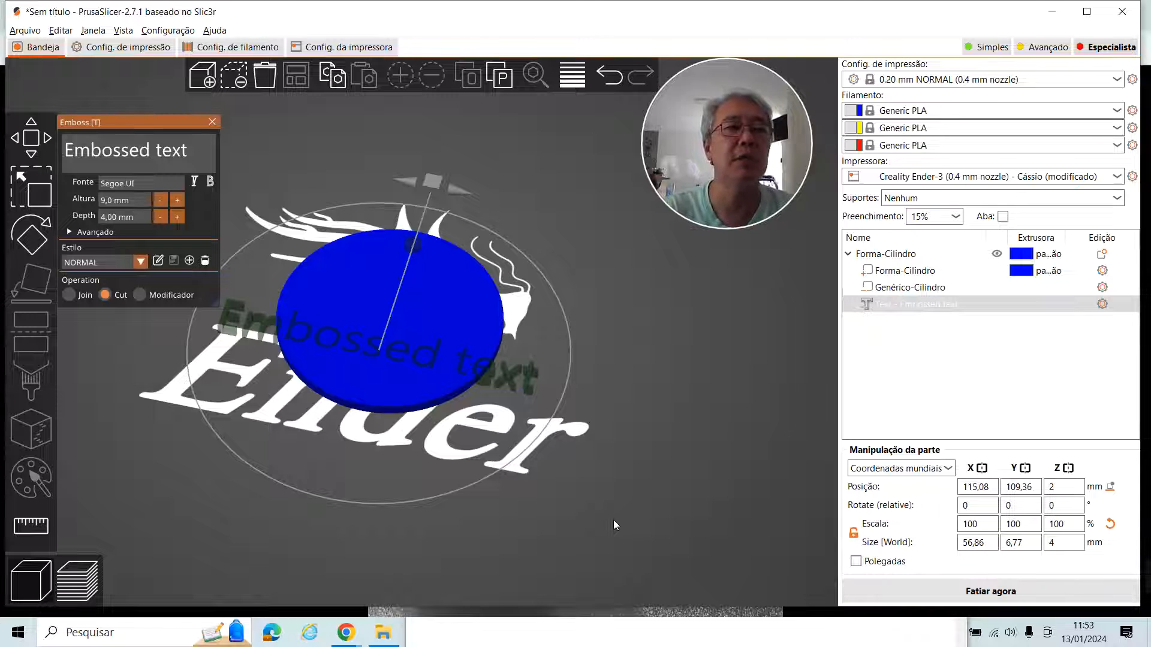
- Replace the default wording of the negative text with the letter C
click(196, 152)
key(BackSpace)
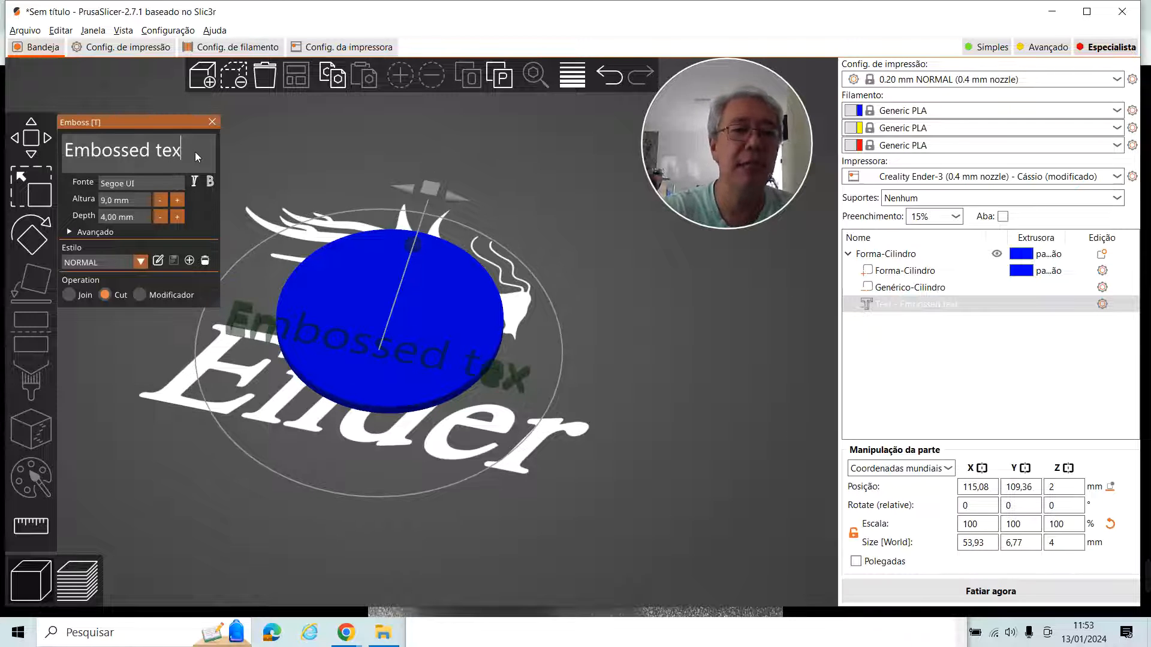
key(BackSpace)
key(BackSpace)
key(BackSpace)
key(BackSpace)
key(BackSpace)
key(BackSpace)
key(BackSpace)
key(BackSpace)
key(BackSpace)
key(BackSpace)
key(BackSpace)
key(BackSpace)
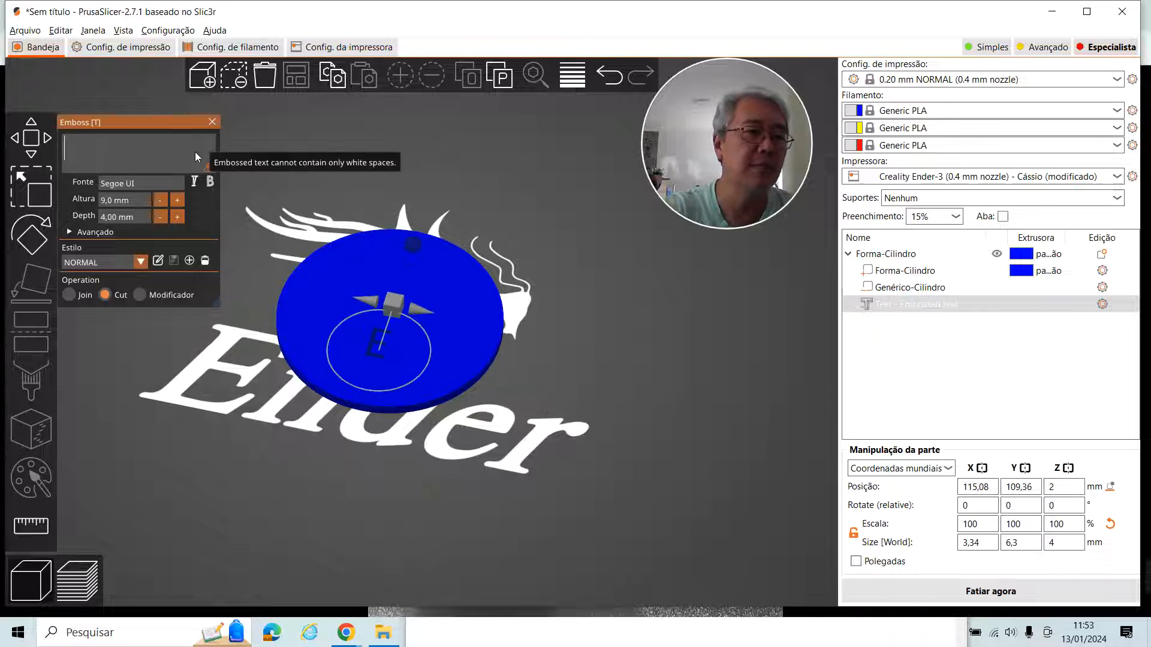
text(C)
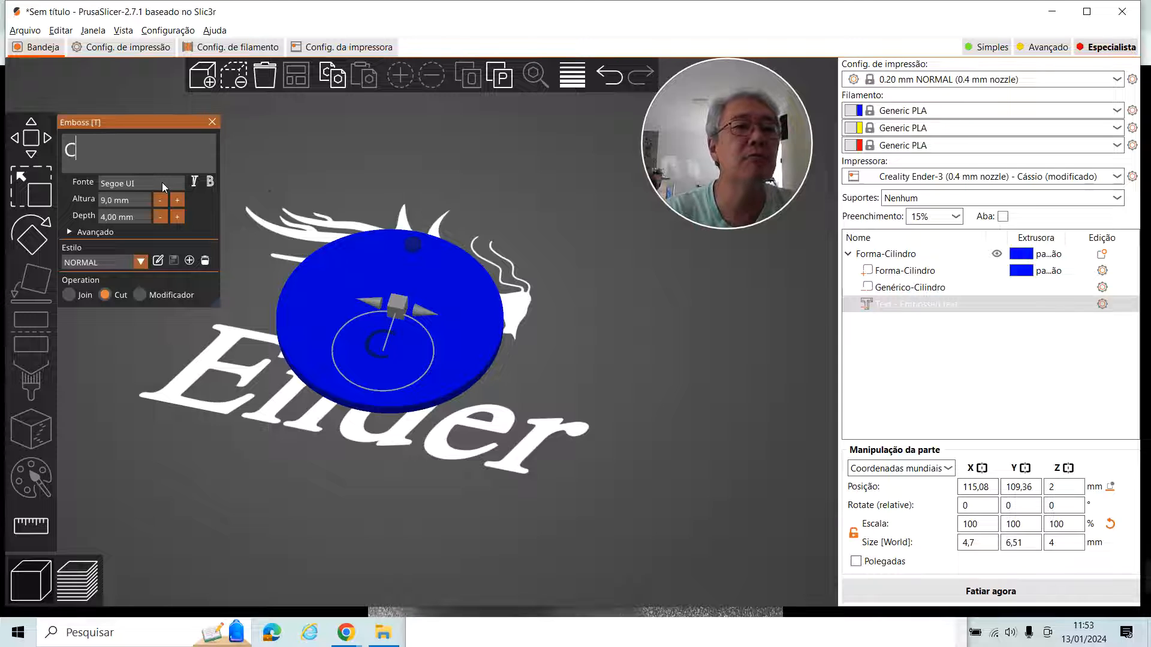
- Change the letter's font to Segoe UI Black and finish editing the text
click(162, 183)
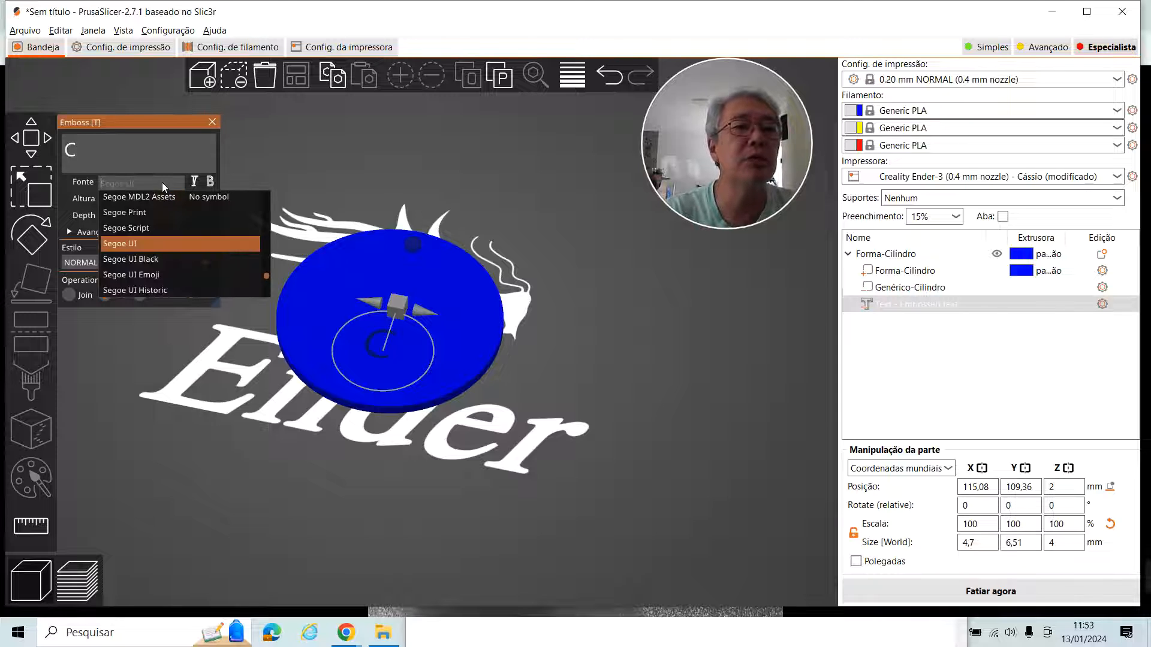
click(160, 258)
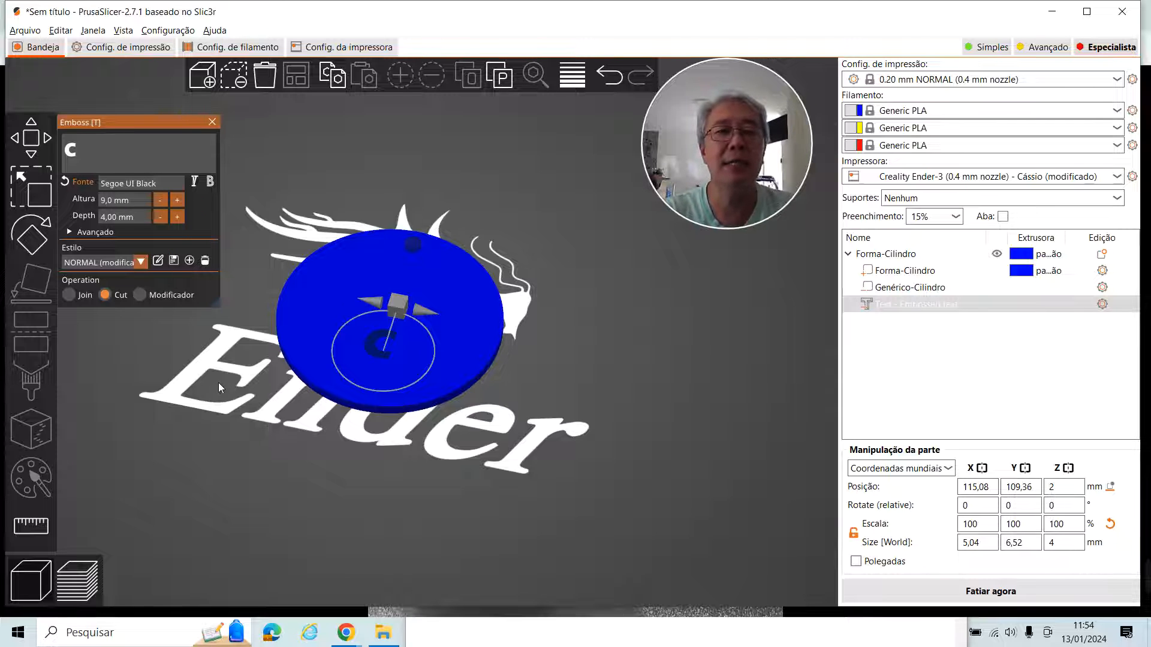
key(Escape)
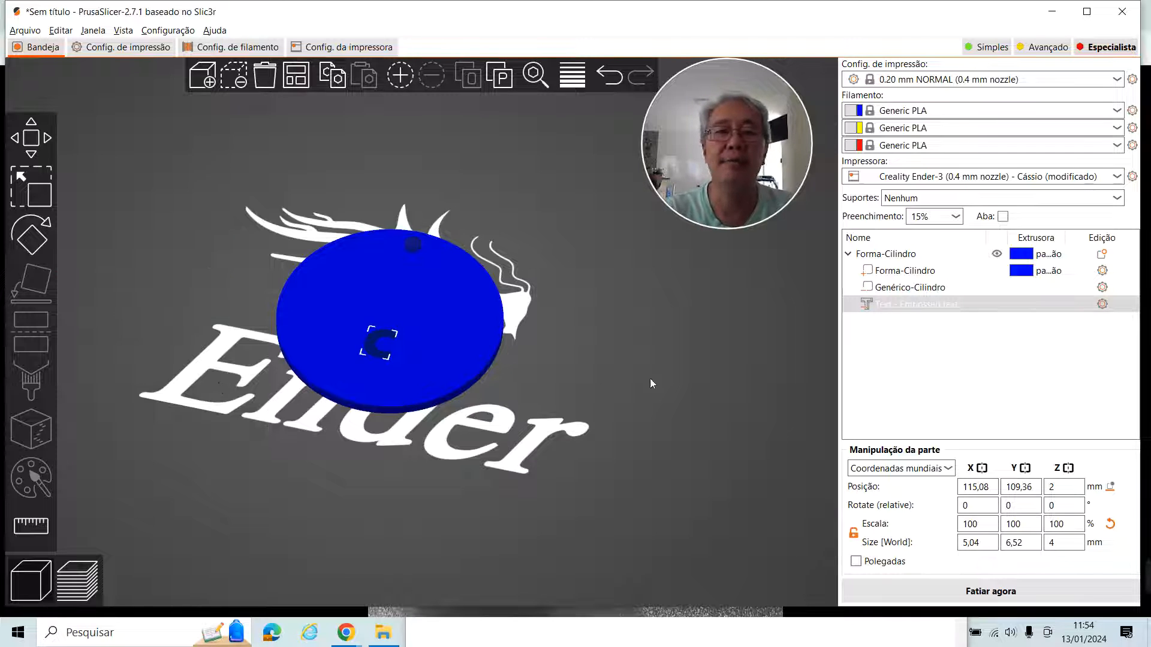
- Move the letter C along X out beside the disc, to about X 146,5 mm
click(1031, 487)
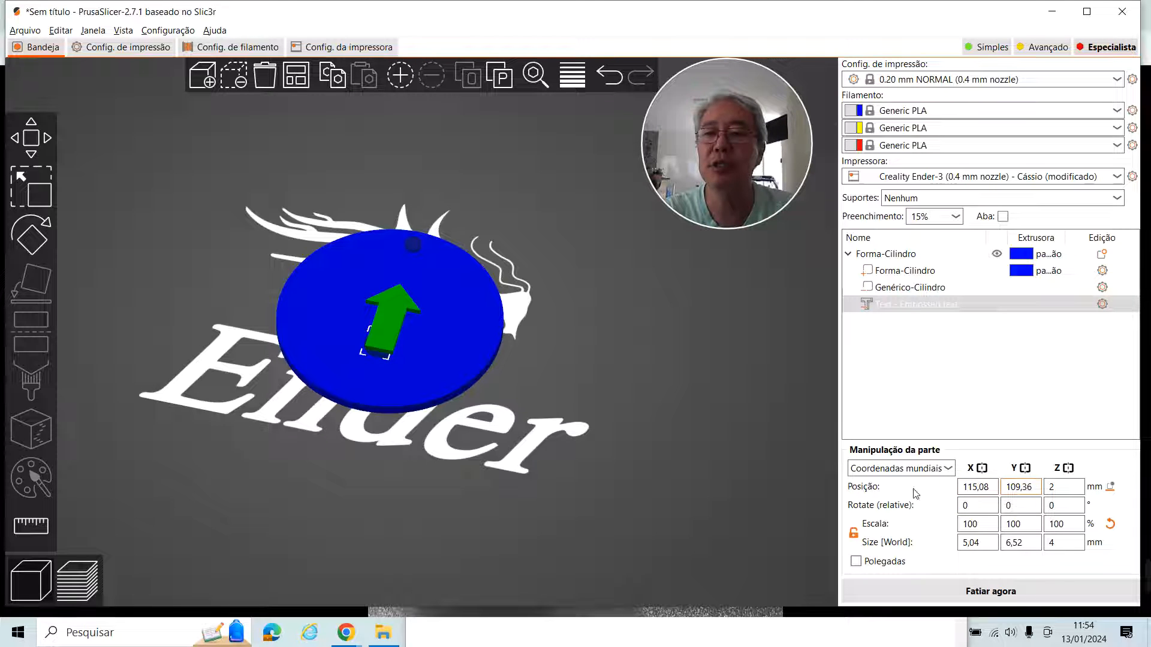
click(40, 139)
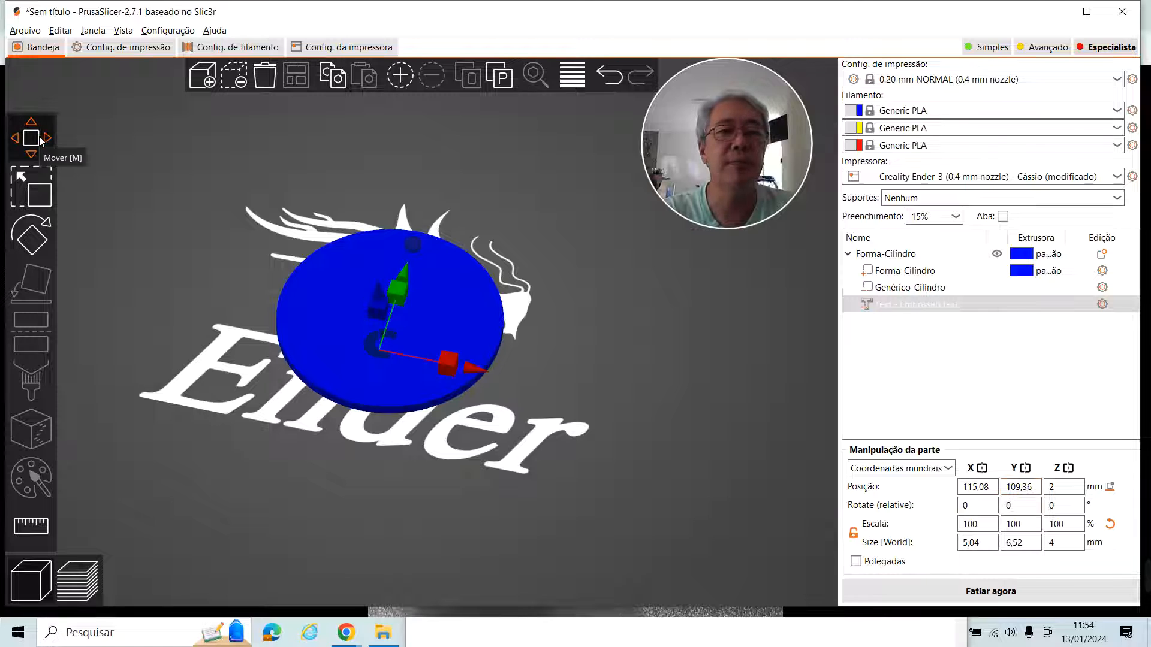
drag(480, 369, 644, 399)
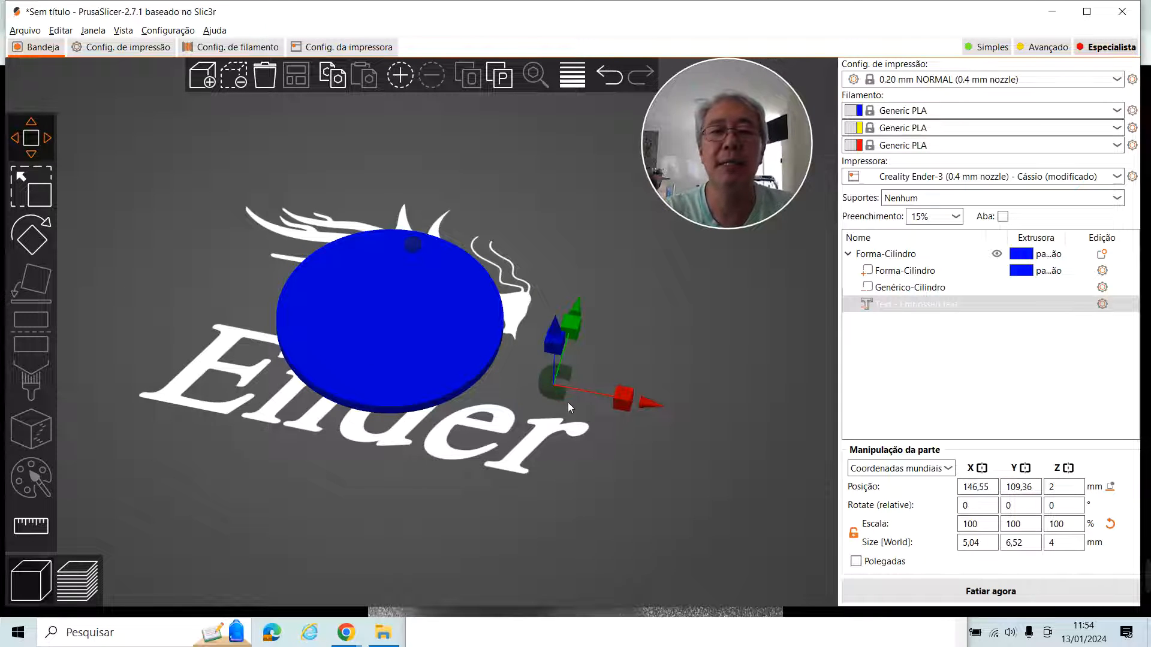
- Resize the letter C to 25 mm in both X and Y, leaving it selected
click(972, 543)
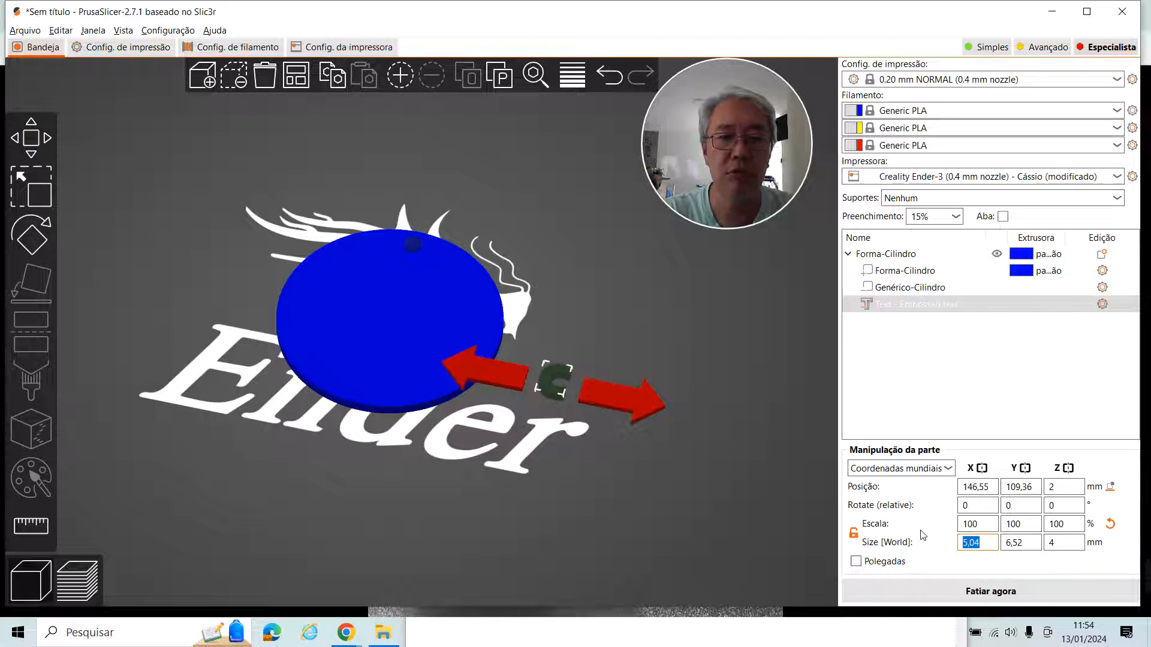
text(25)
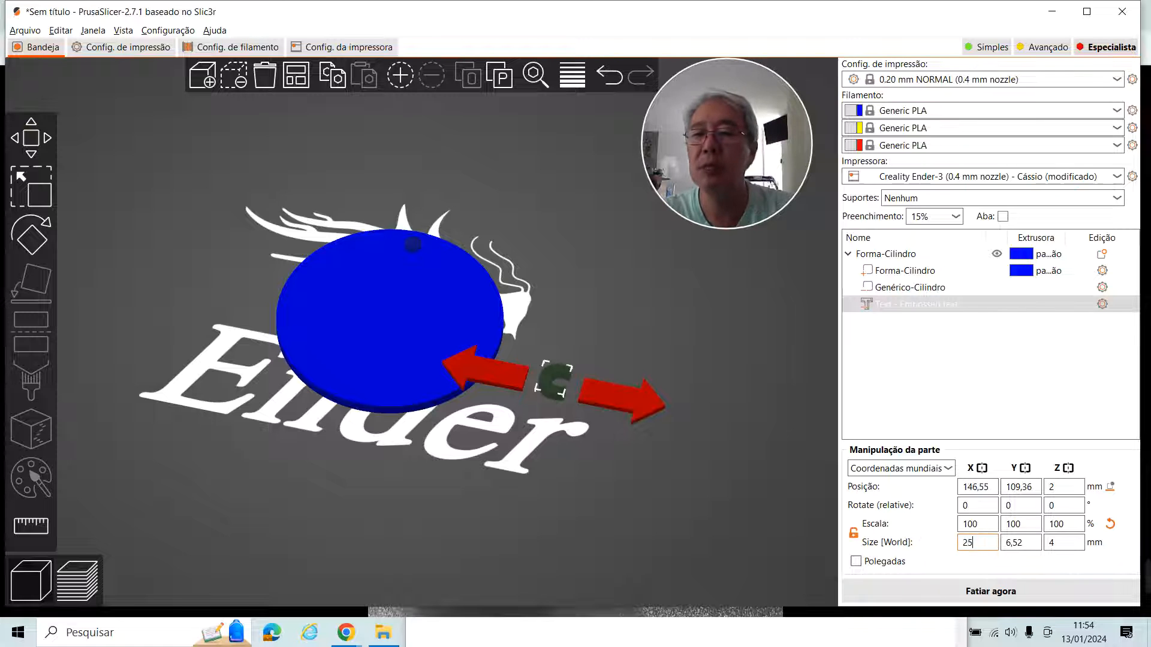
key(Tab)
text(25)
key(Tab)
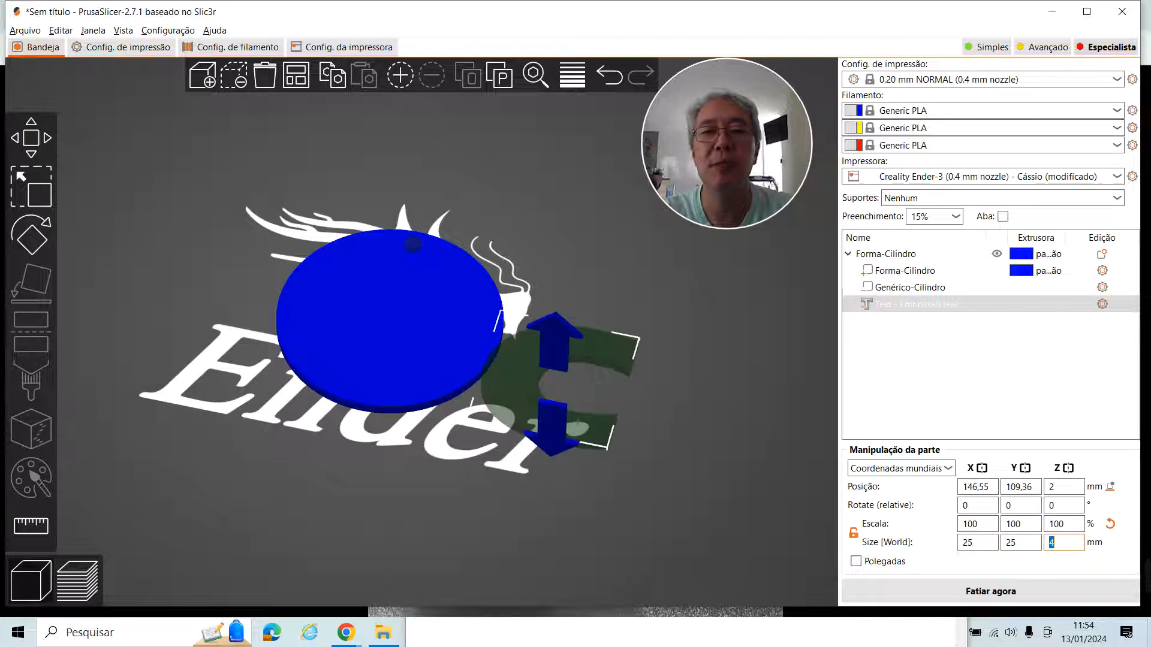
click(671, 482)
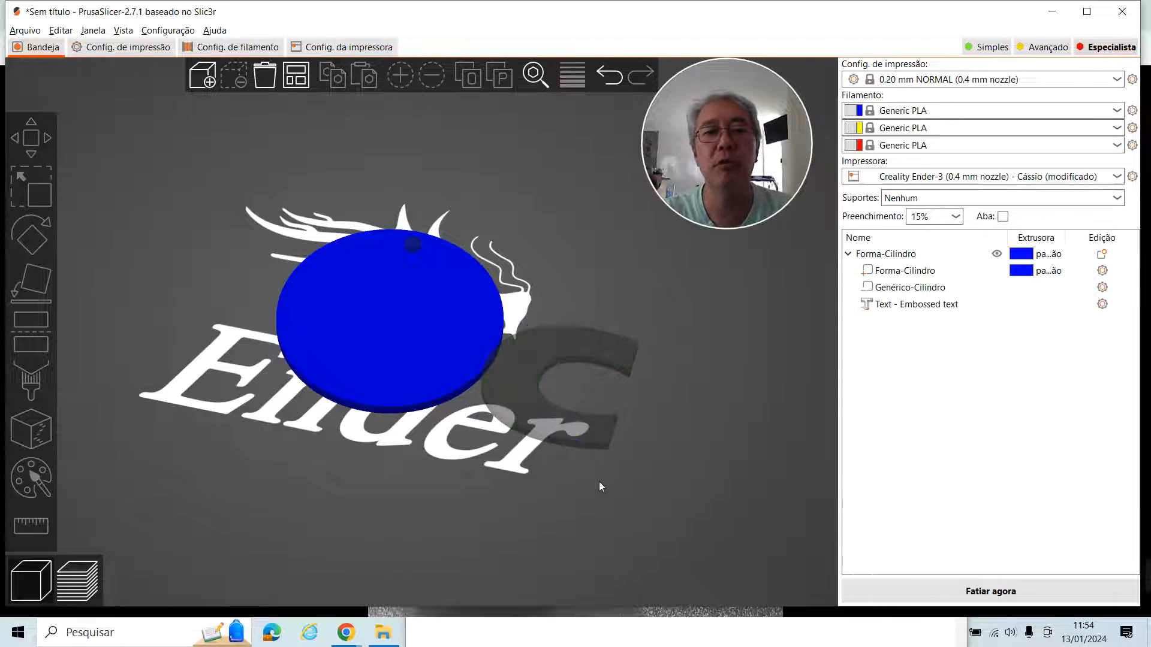
click(563, 434)
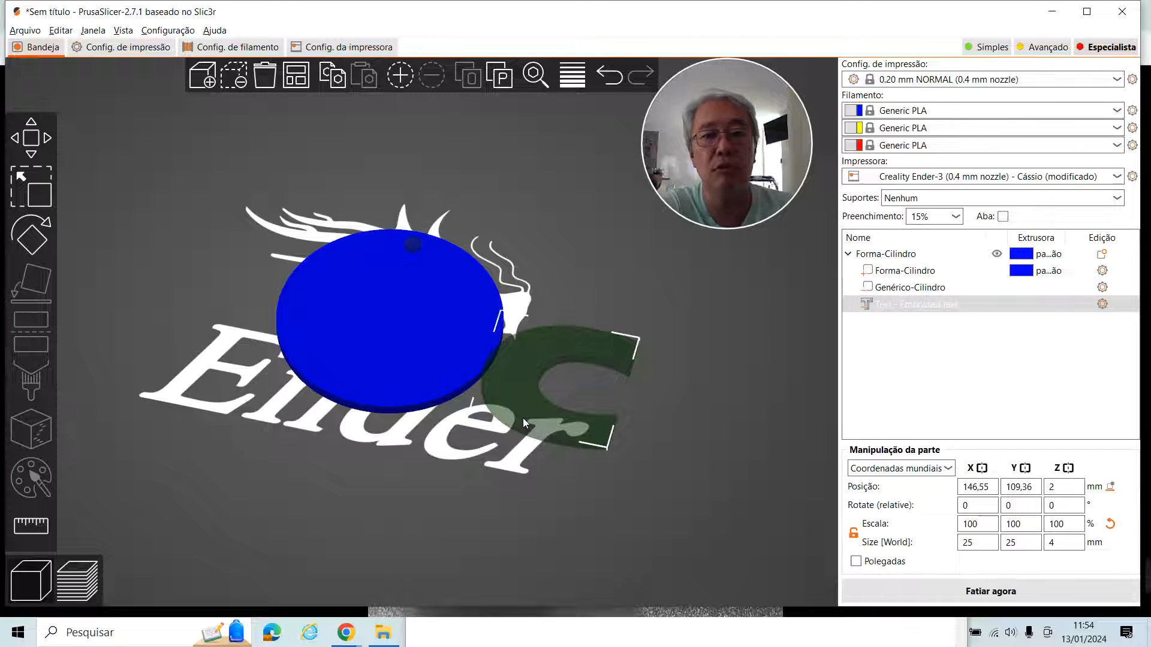
- Flip the letter C over by rotating it half a turn about the Y axis
right_drag(645, 433, 647, 412)
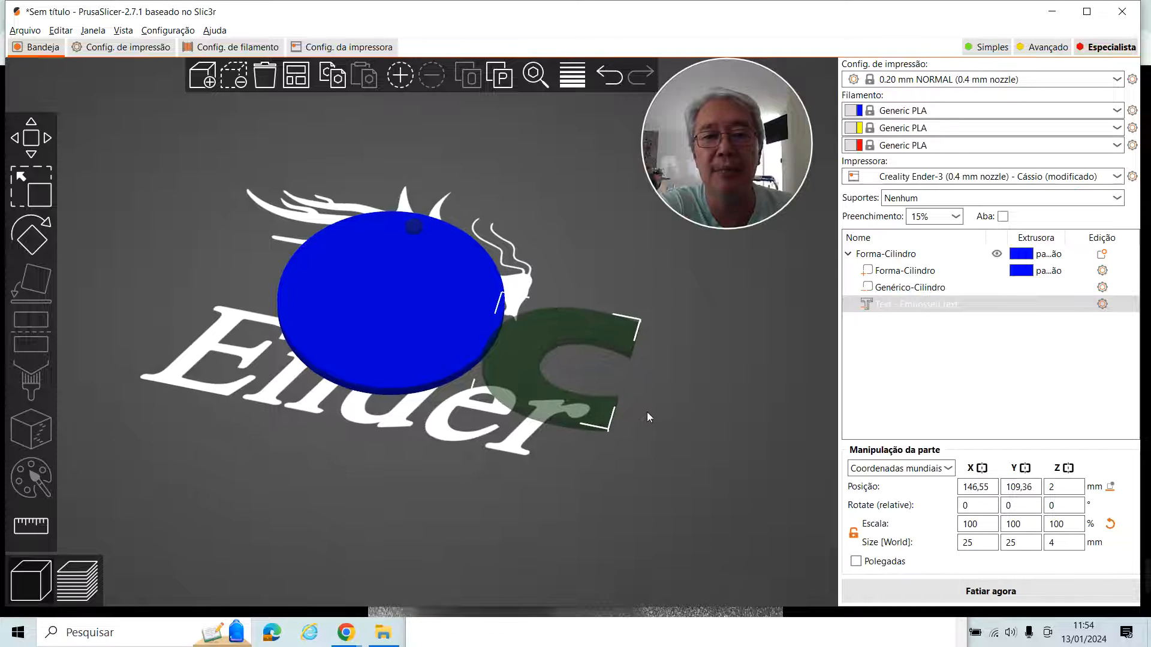
drag(646, 411, 649, 398)
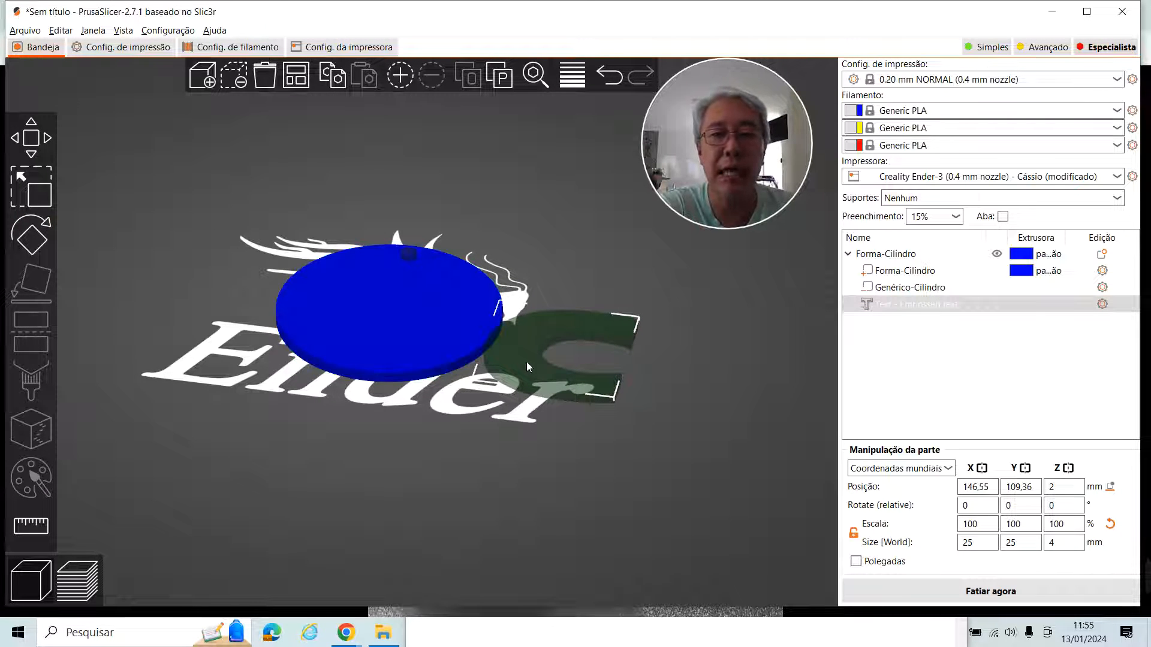
click(33, 243)
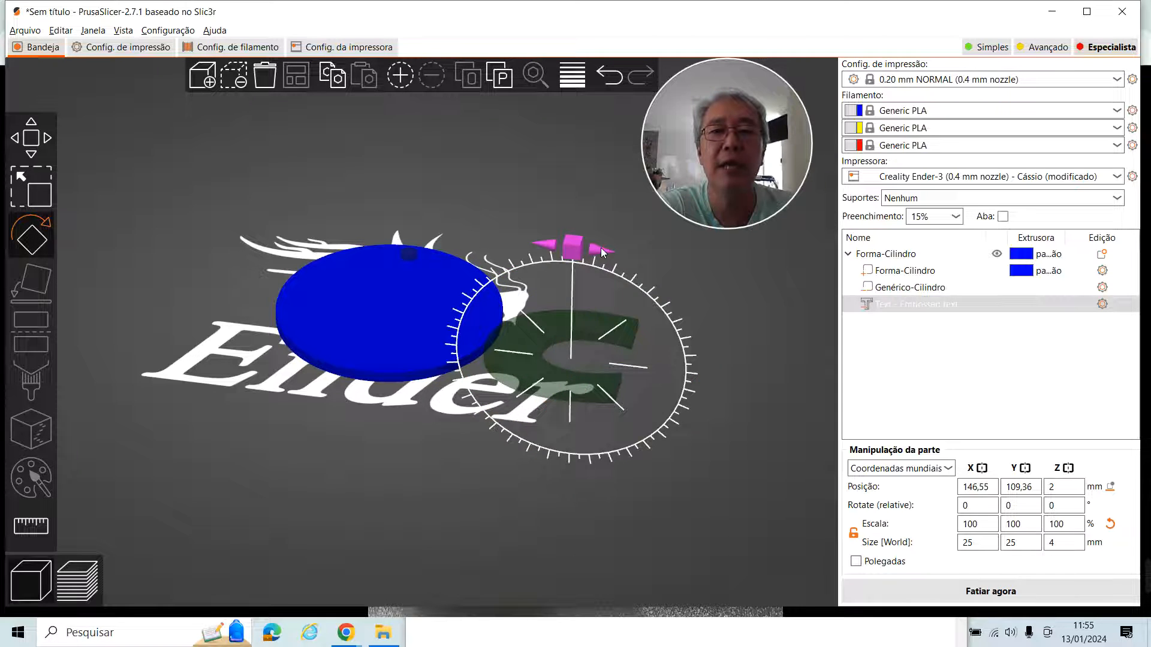
drag(693, 268, 691, 253)
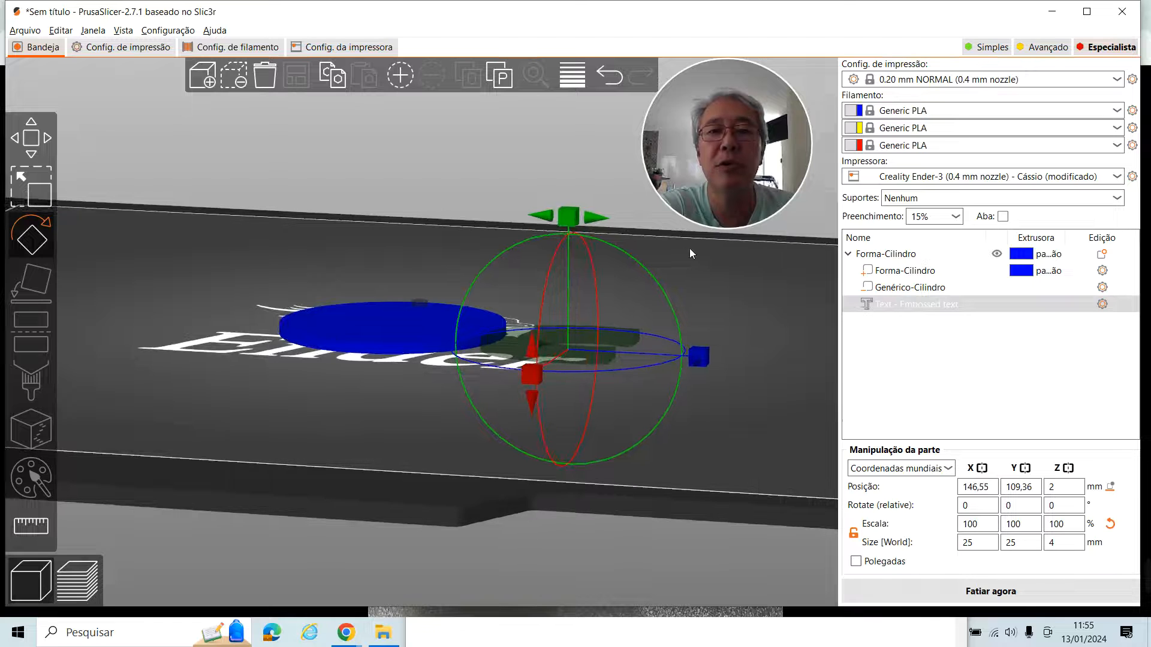
drag(572, 217, 577, 422)
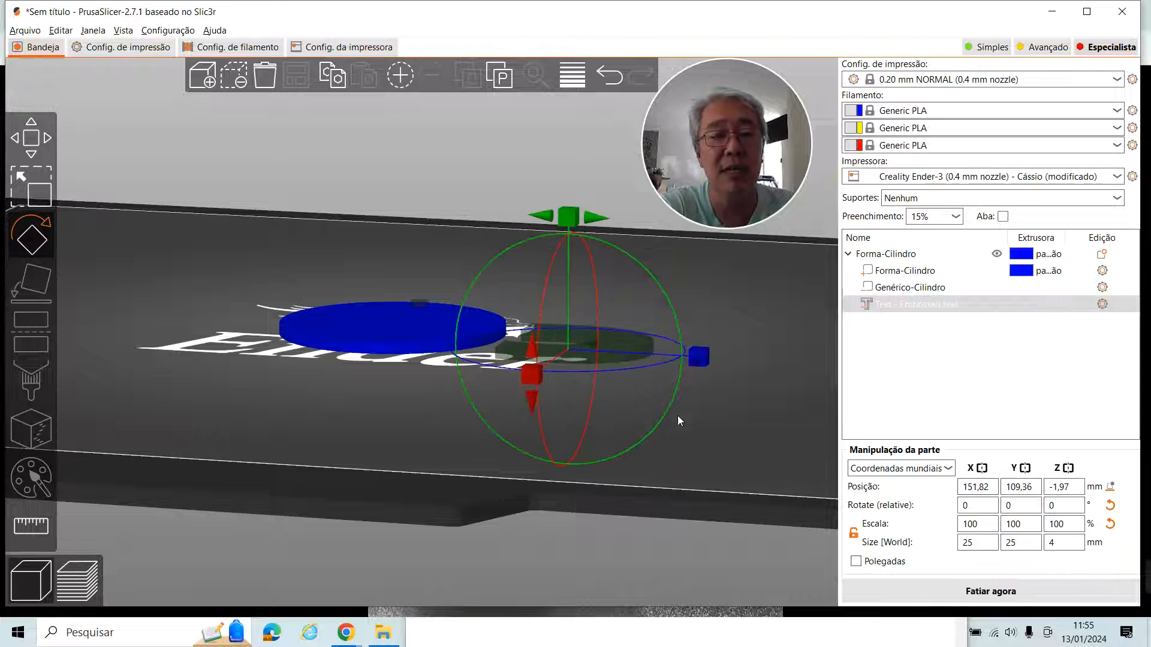
click(724, 440)
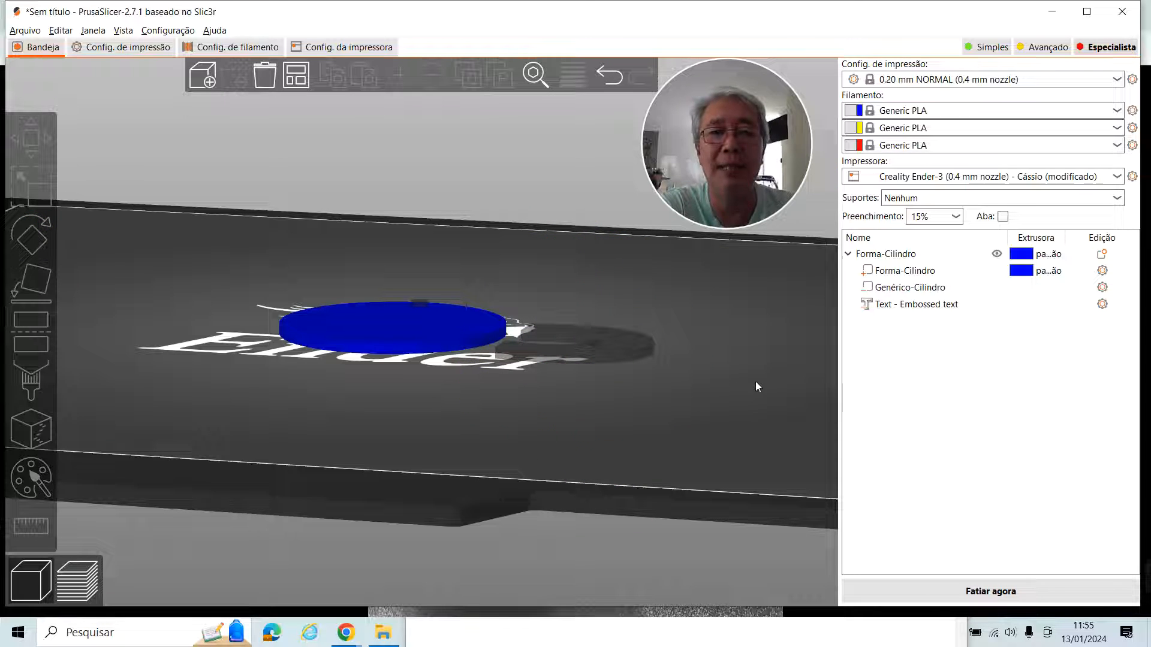
drag(737, 351, 739, 376)
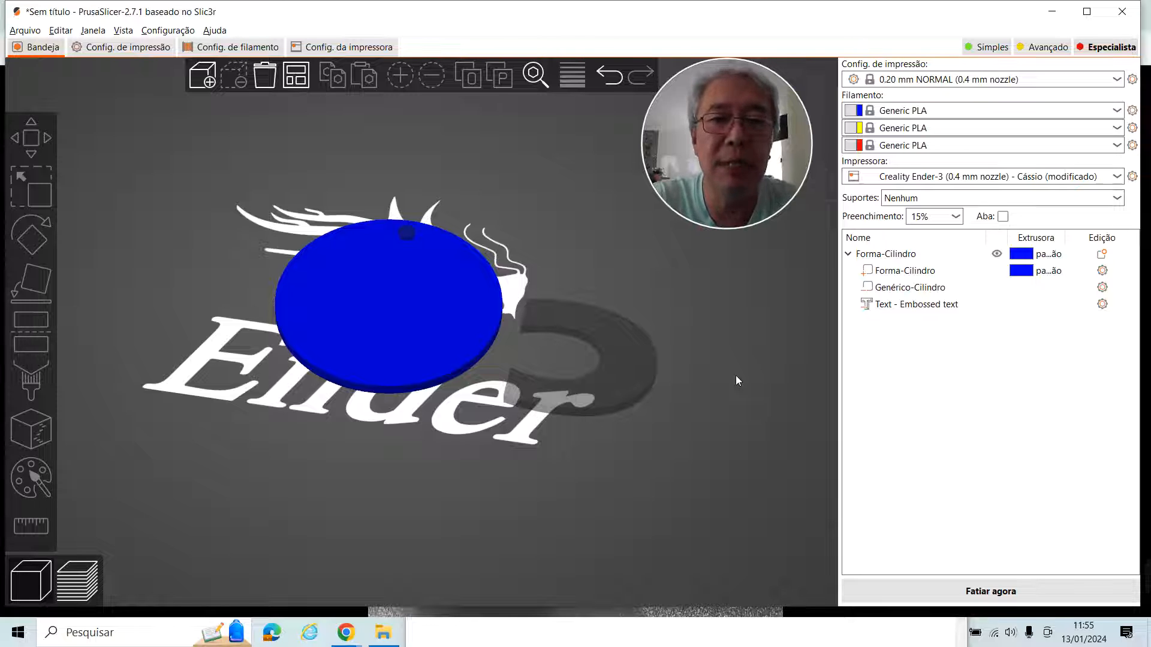
- Set the letter C's Z size to 0,3 mm and drop it onto the print bed
click(617, 381)
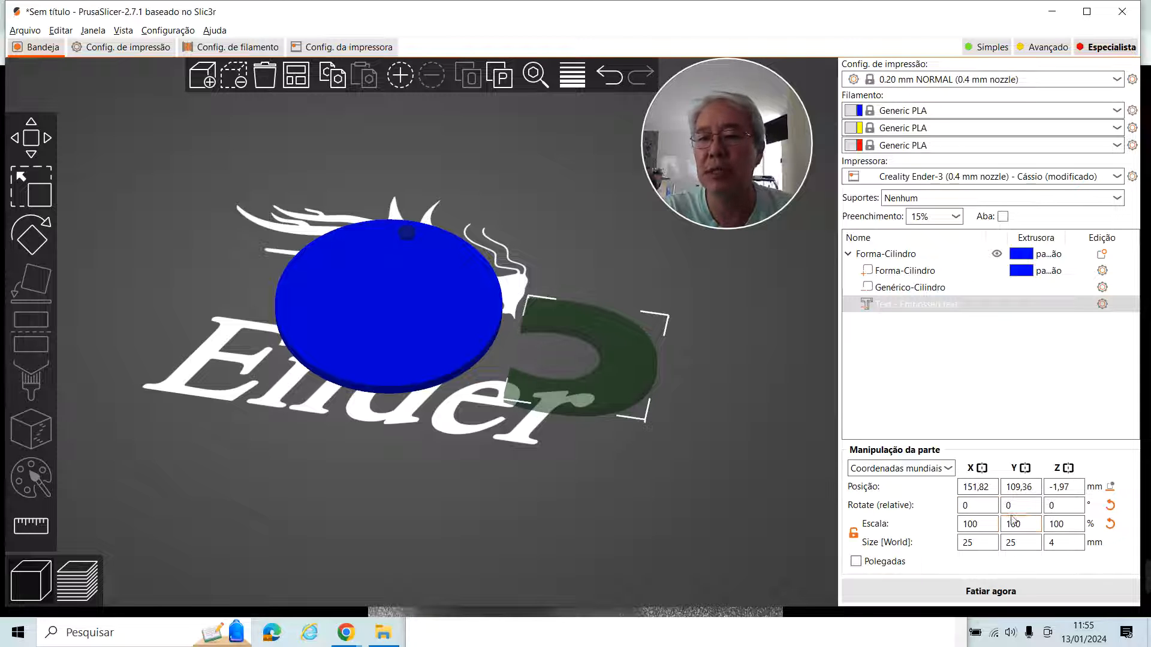
click(1063, 545)
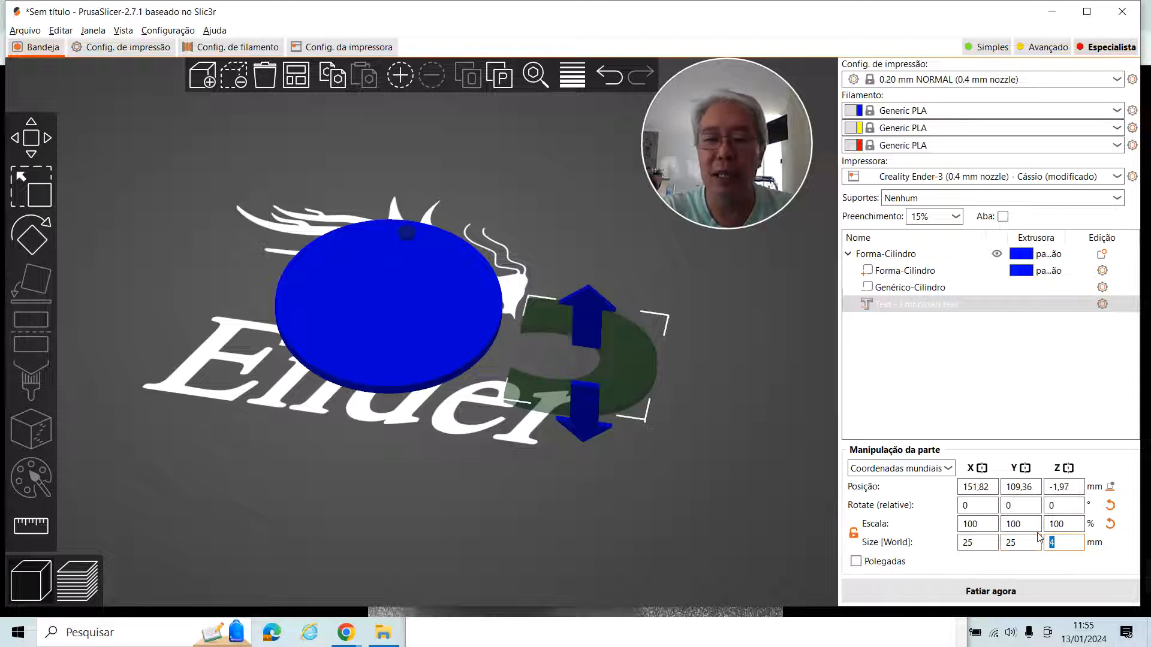
text(0,3)
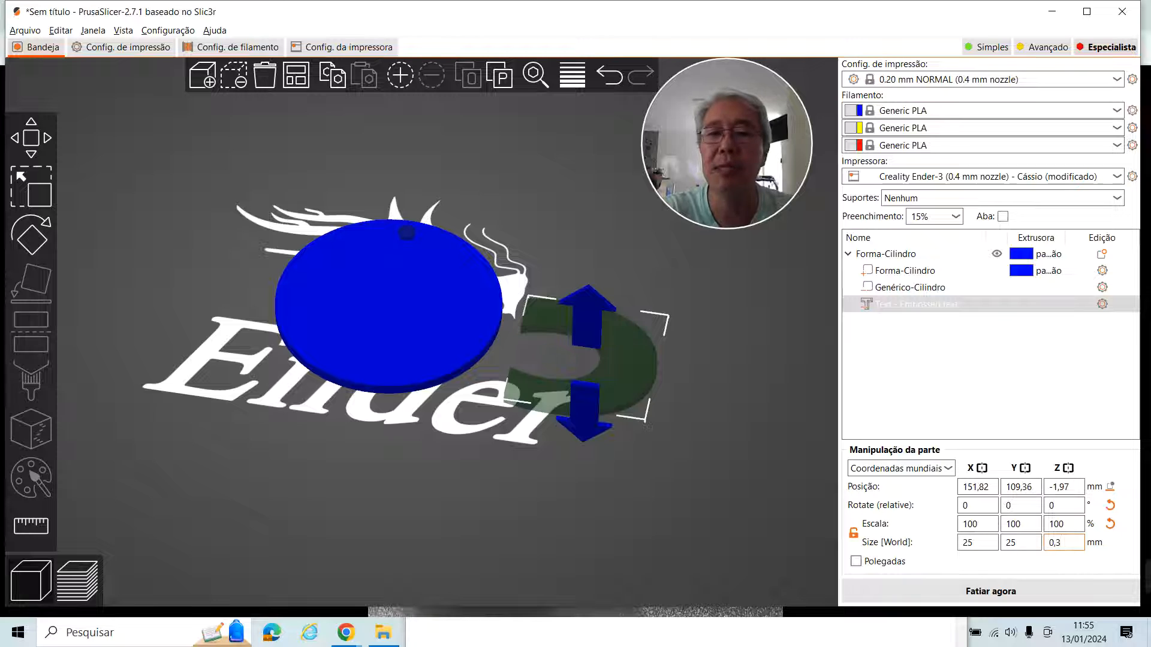
key(Return)
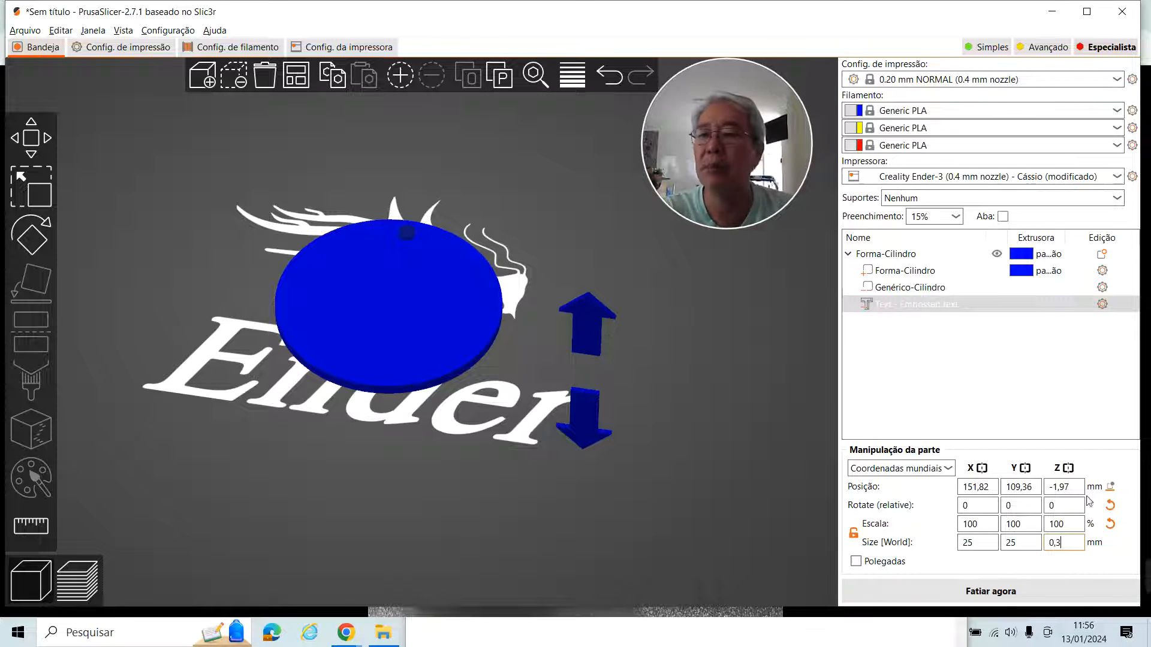
click(1114, 490)
click(1113, 490)
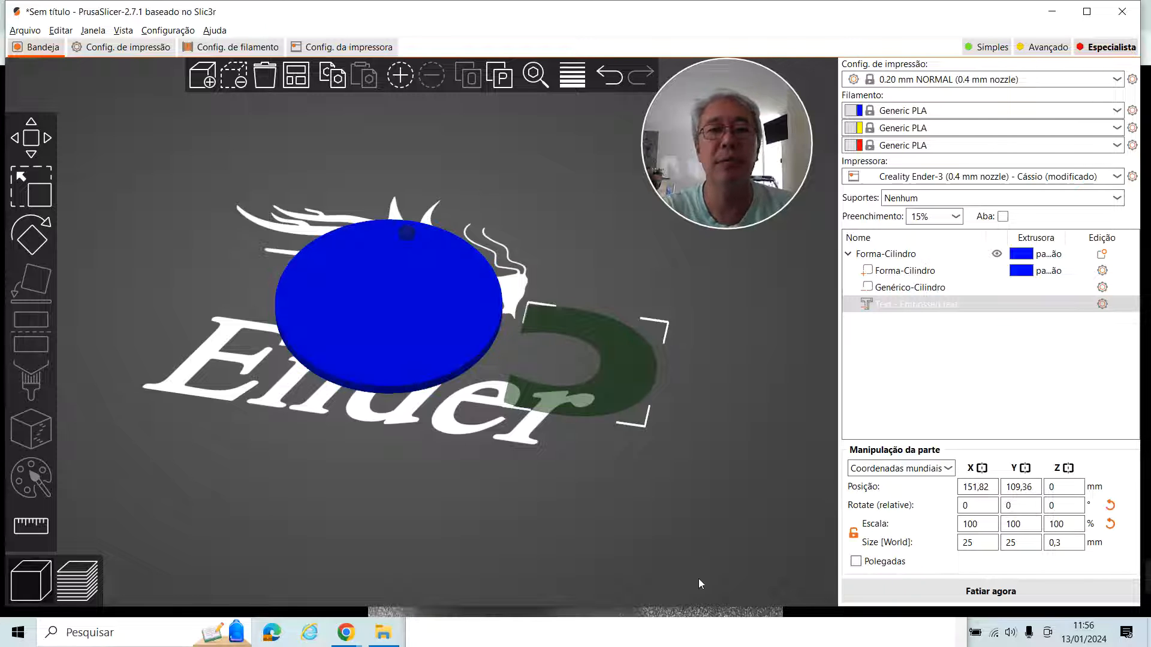
click(637, 528)
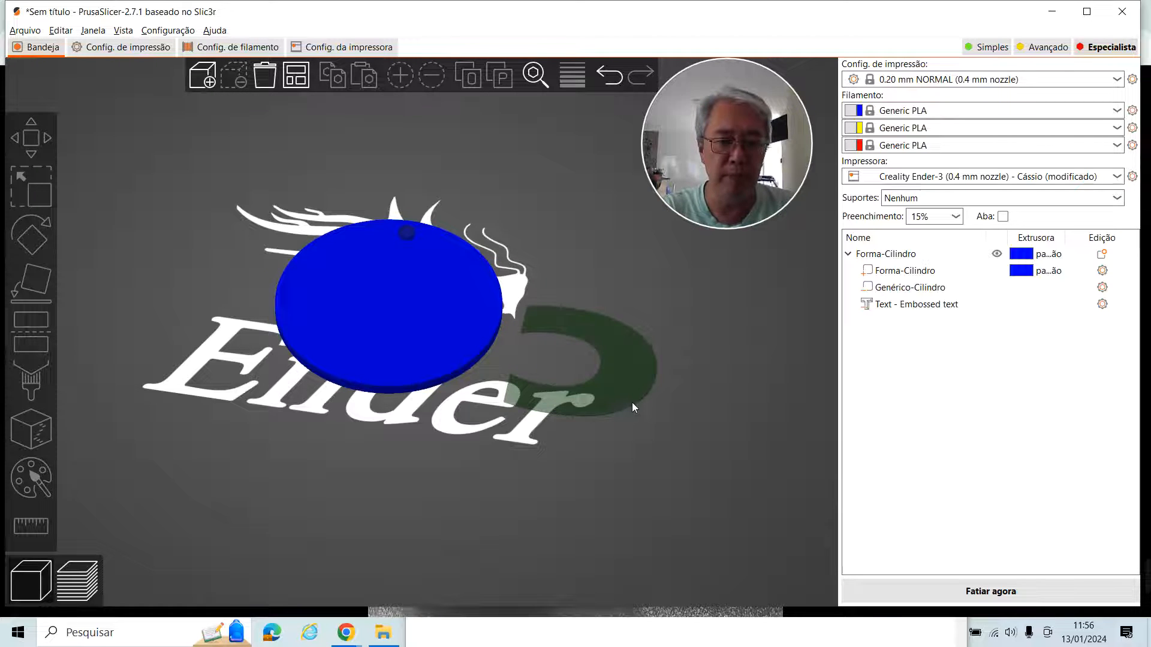
- Centre the letter C on the disc by setting its X and Y positions to 115,5 mm
click(377, 333)
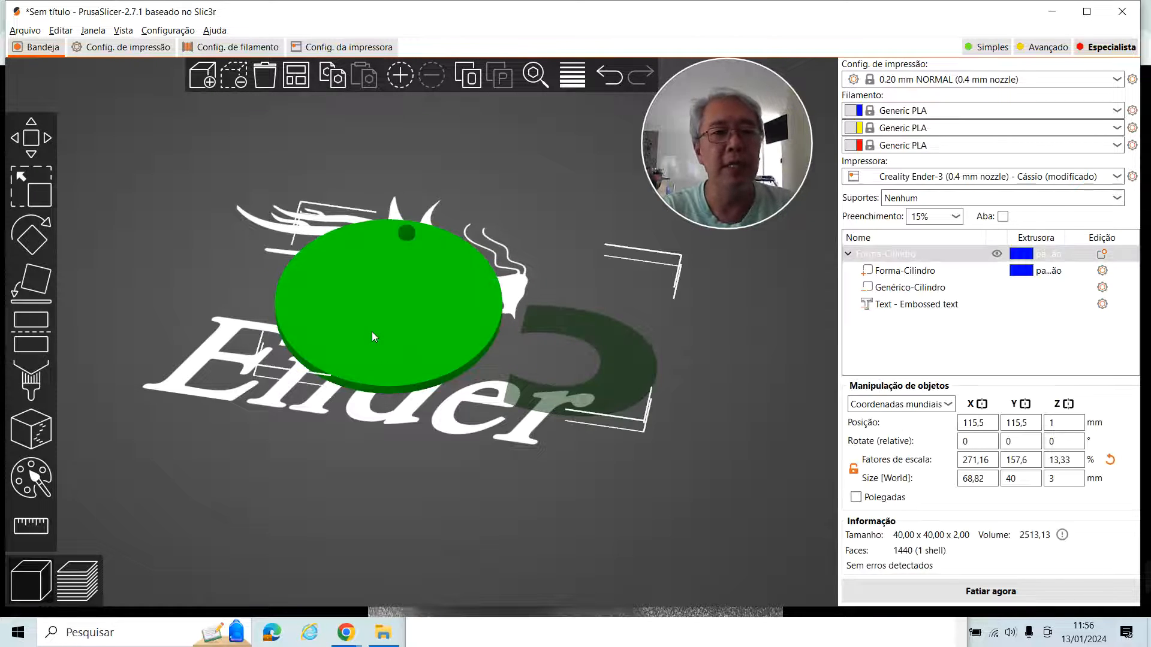
click(366, 443)
click(910, 272)
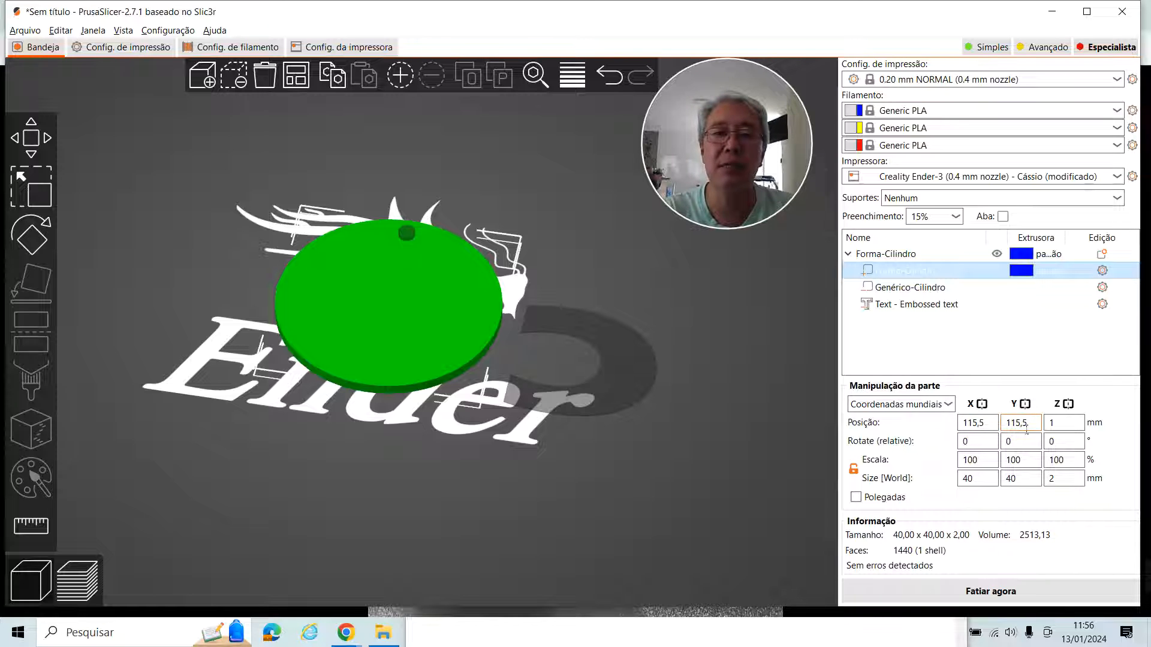
click(622, 374)
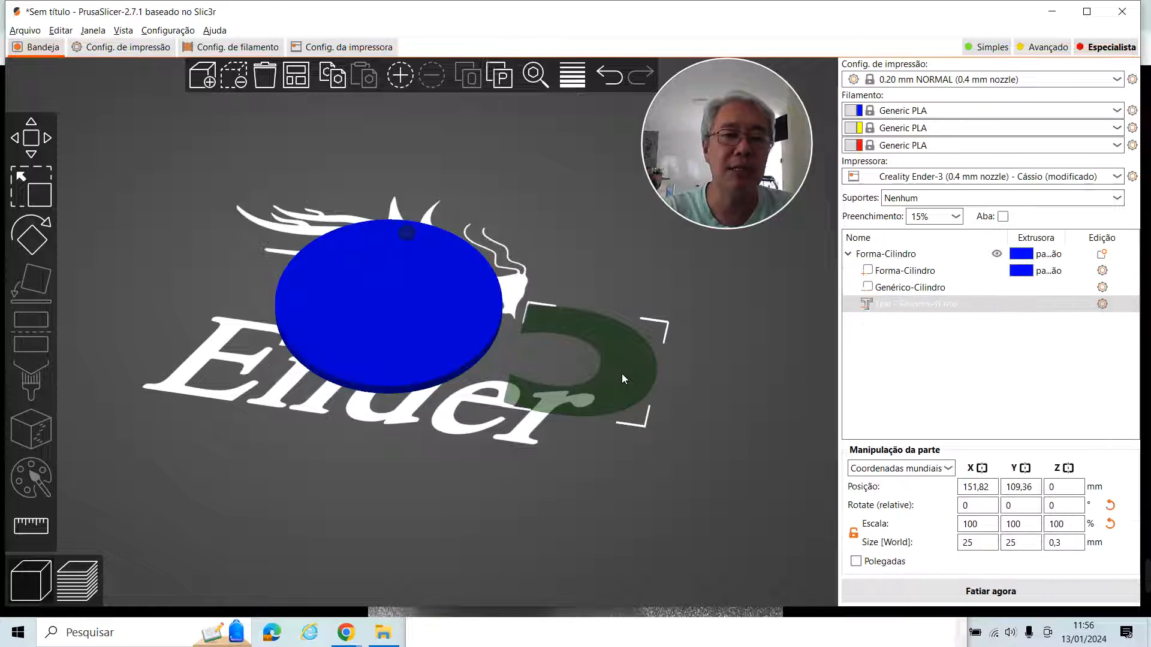
click(986, 486)
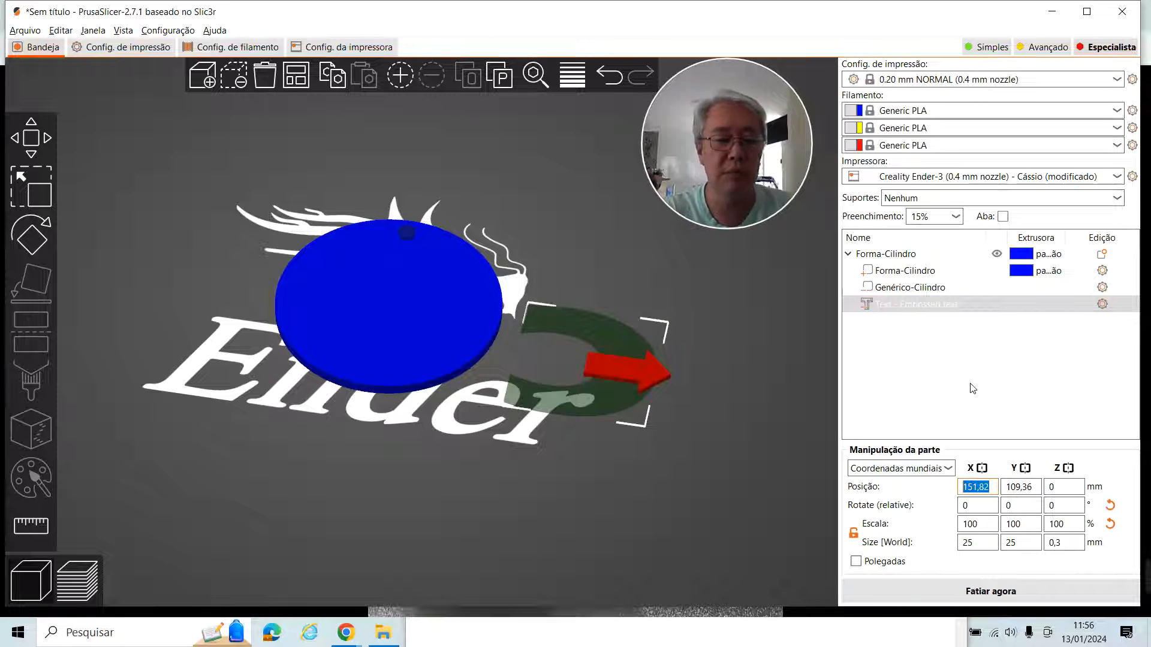
text(115,5)
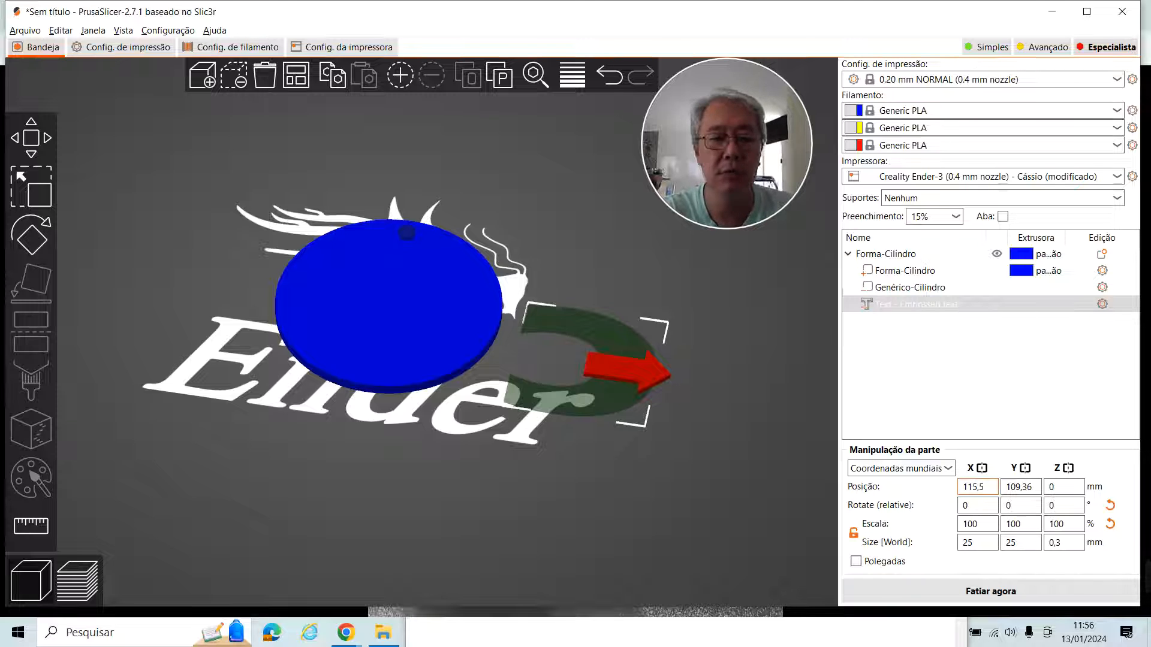
key(Tab)
text(115,)
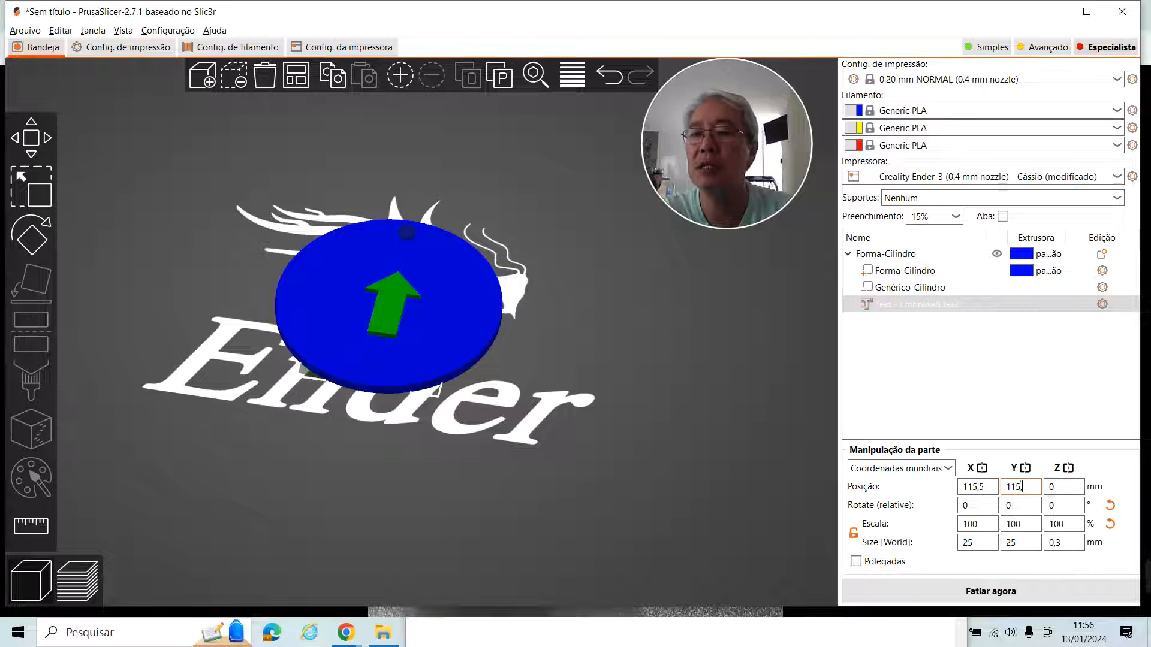
text(5)
click(666, 497)
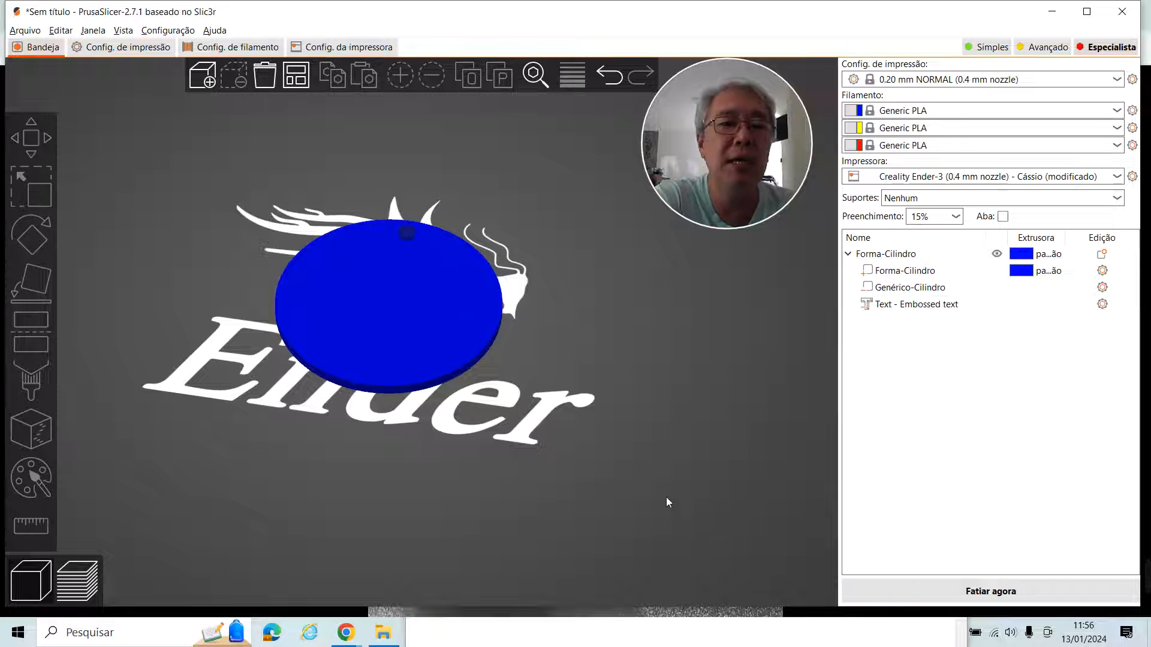
- Check the disc's underside, slice the model and examine how the first layer is printed around the letter C before returning to the 3D editor
drag(556, 456, 555, 374)
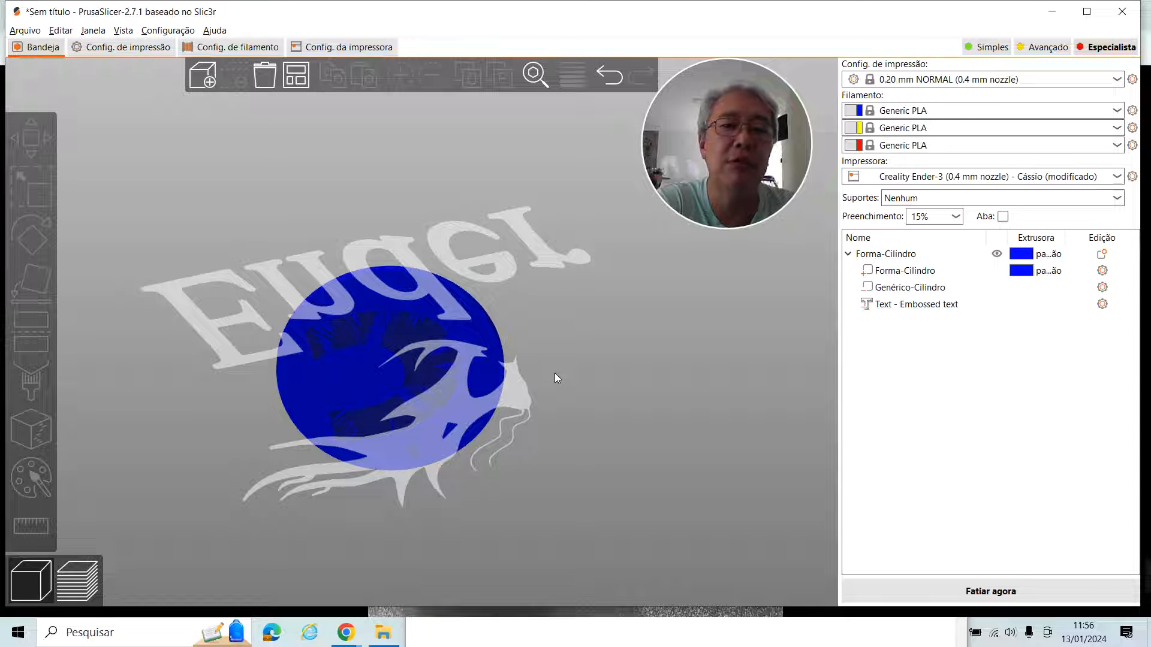
drag(555, 373, 562, 458)
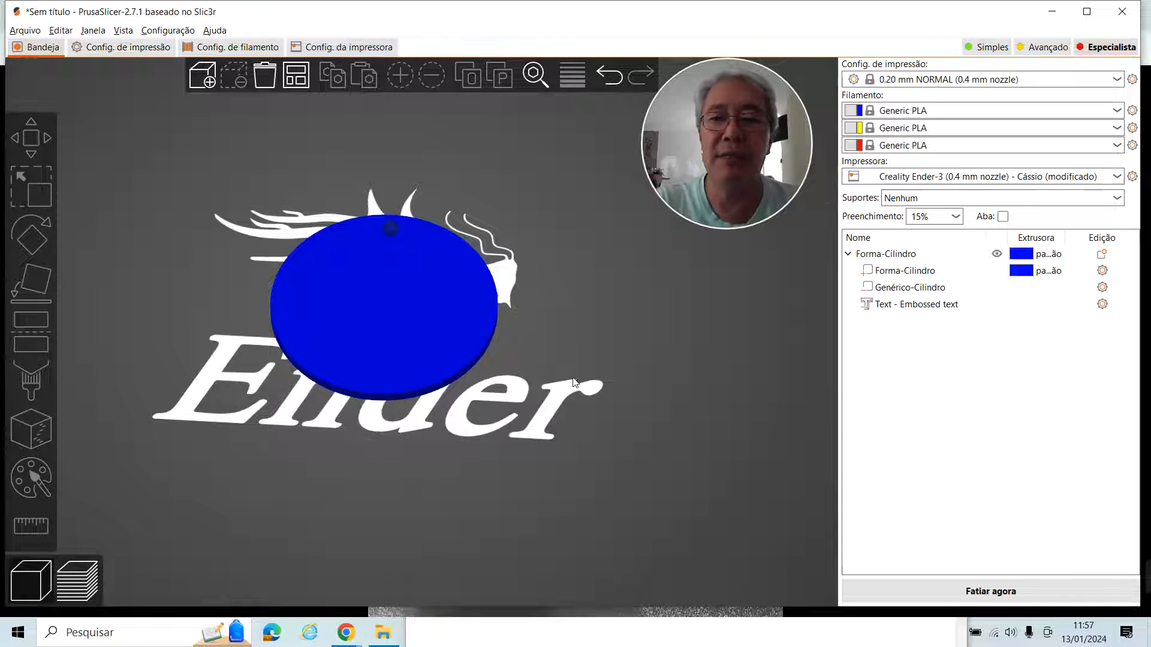
click(967, 599)
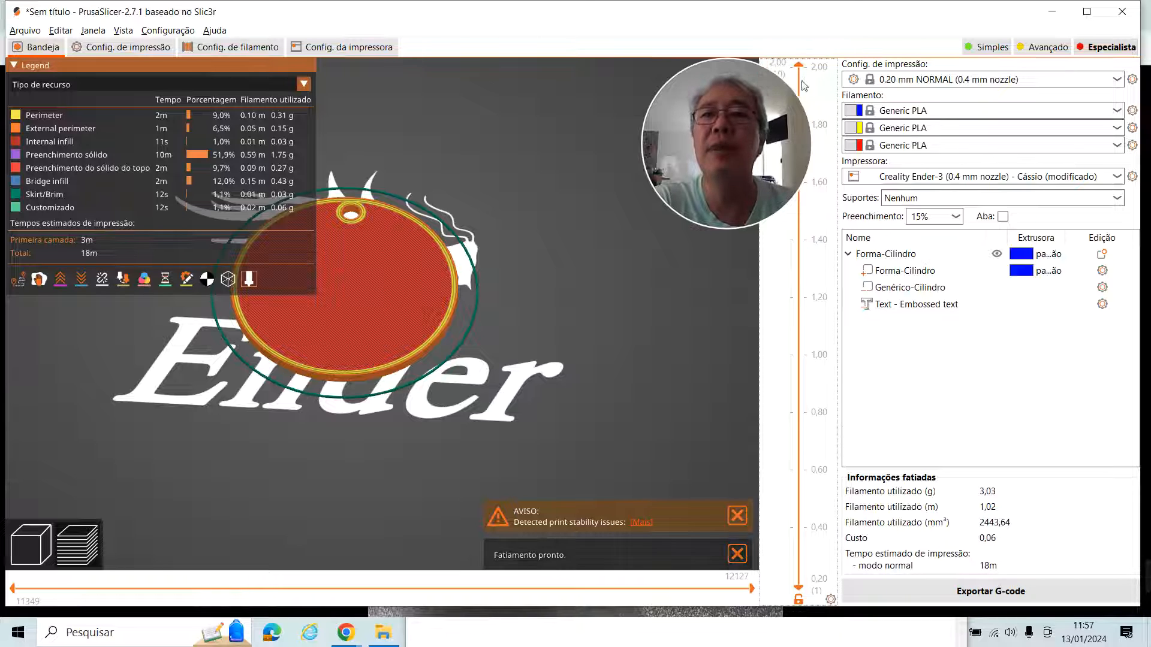
drag(804, 69, 801, 623)
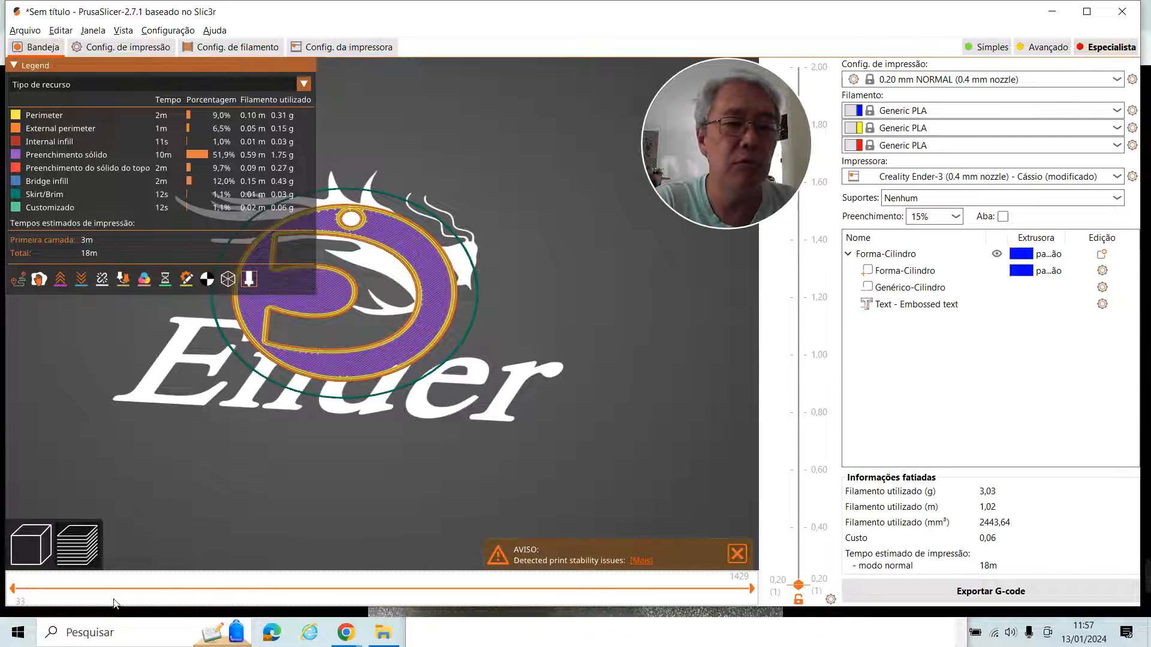
click(136, 589)
mouse_move(37, 593)
mouse_down()
mouse_move(692, 593)
mouse_move(697, 623)
mouse_move(742, 626)
mouse_move(687, 612)
mouse_move(63, 608)
mouse_move(364, 609)
mouse_move(752, 641)
mouse_move(46, 644)
mouse_up()
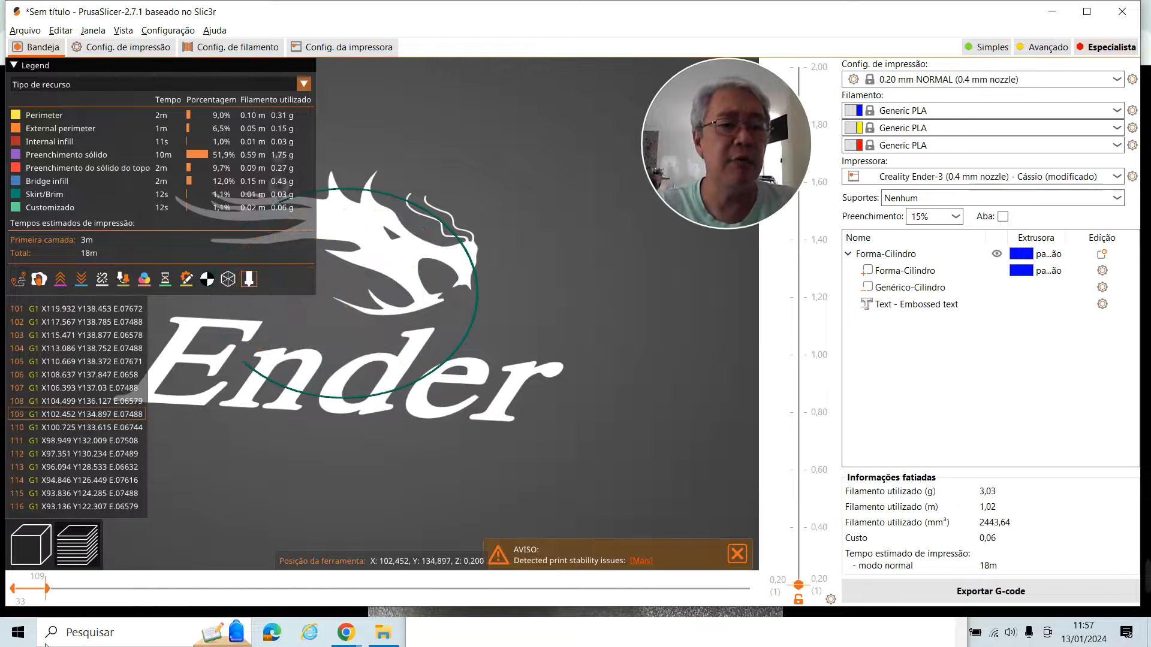
click(16, 550)
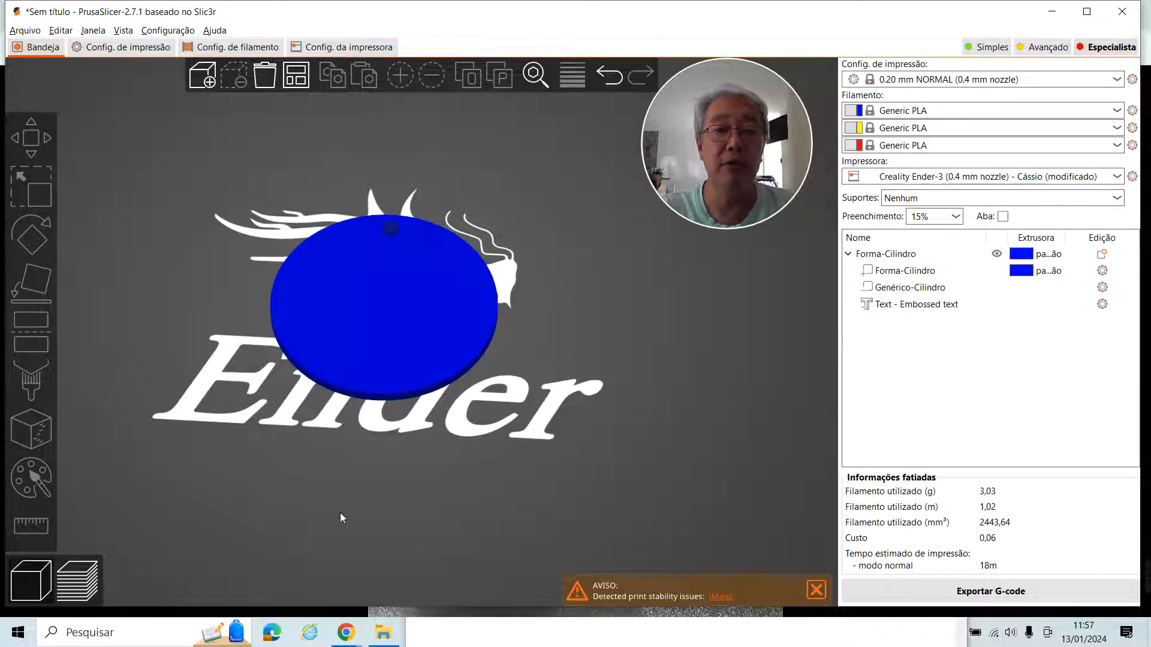
- Add a separate text shape to the empty bed area in front of the disc
click(369, 309)
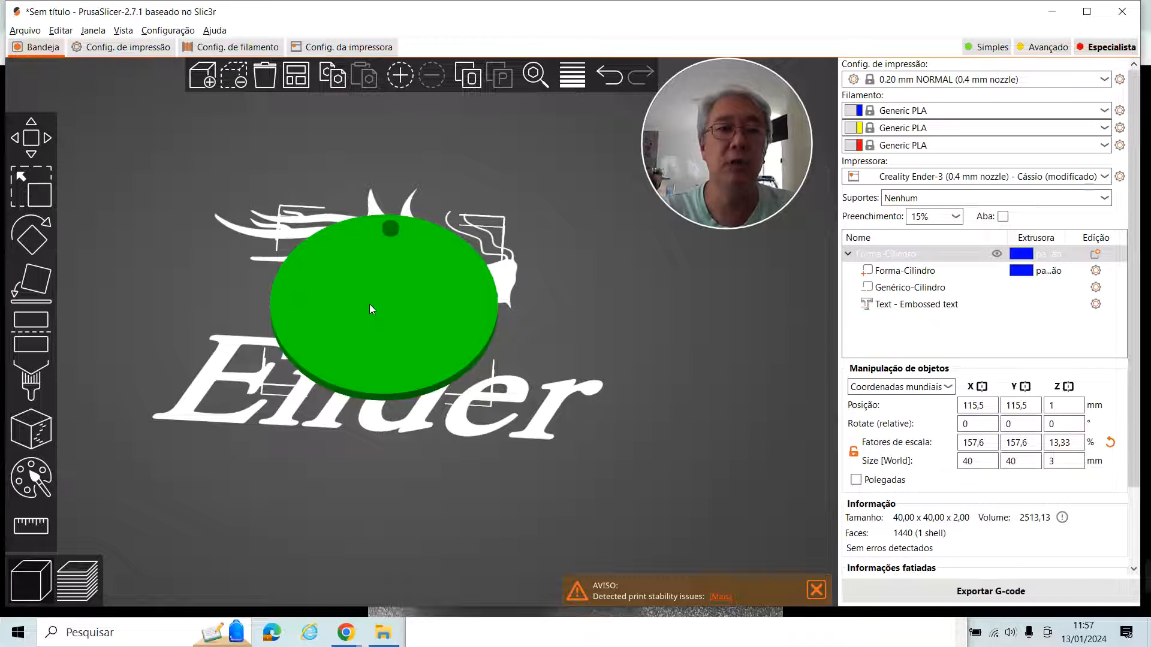
click(266, 470)
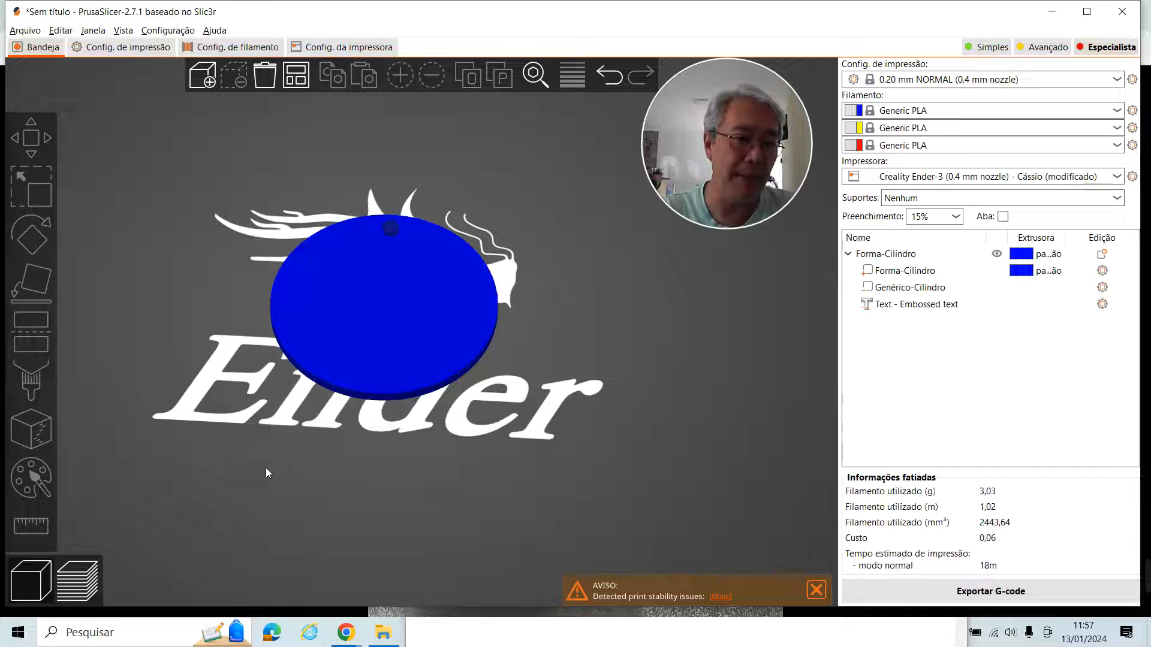
right_click(195, 497)
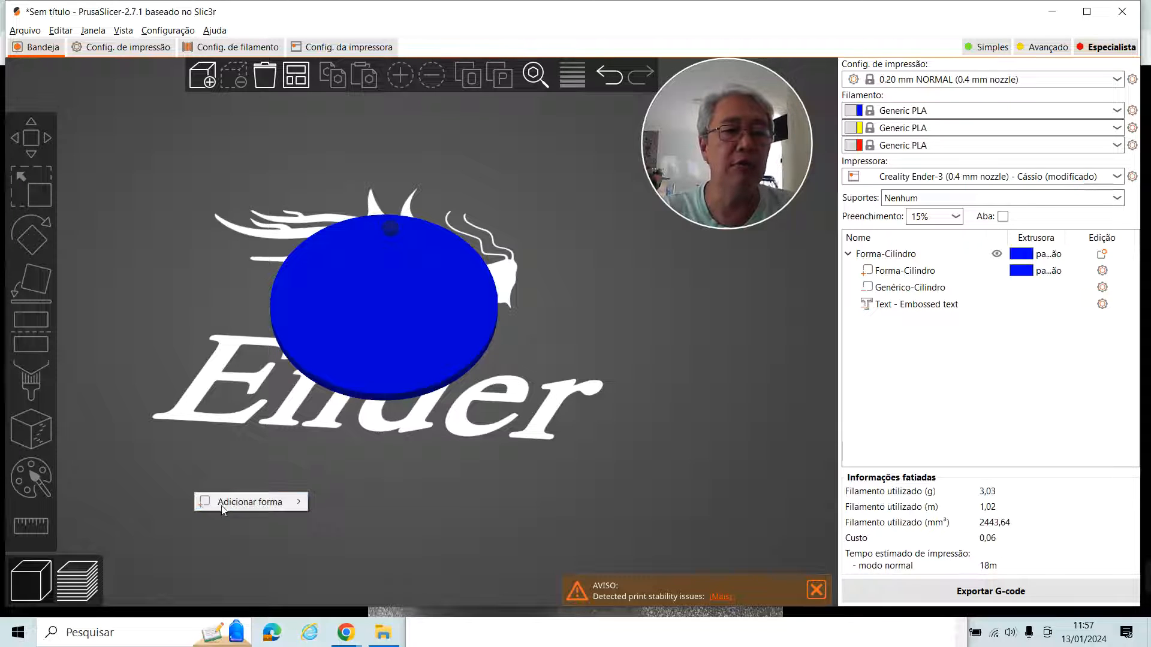
mouse_move(224, 502)
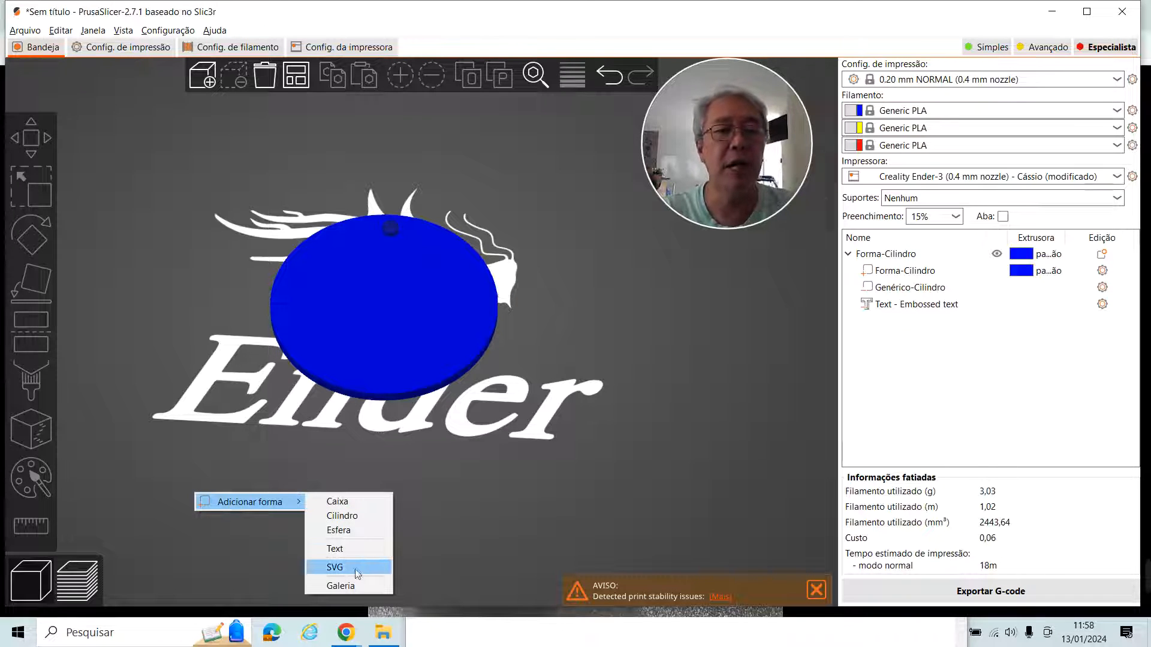
click(363, 545)
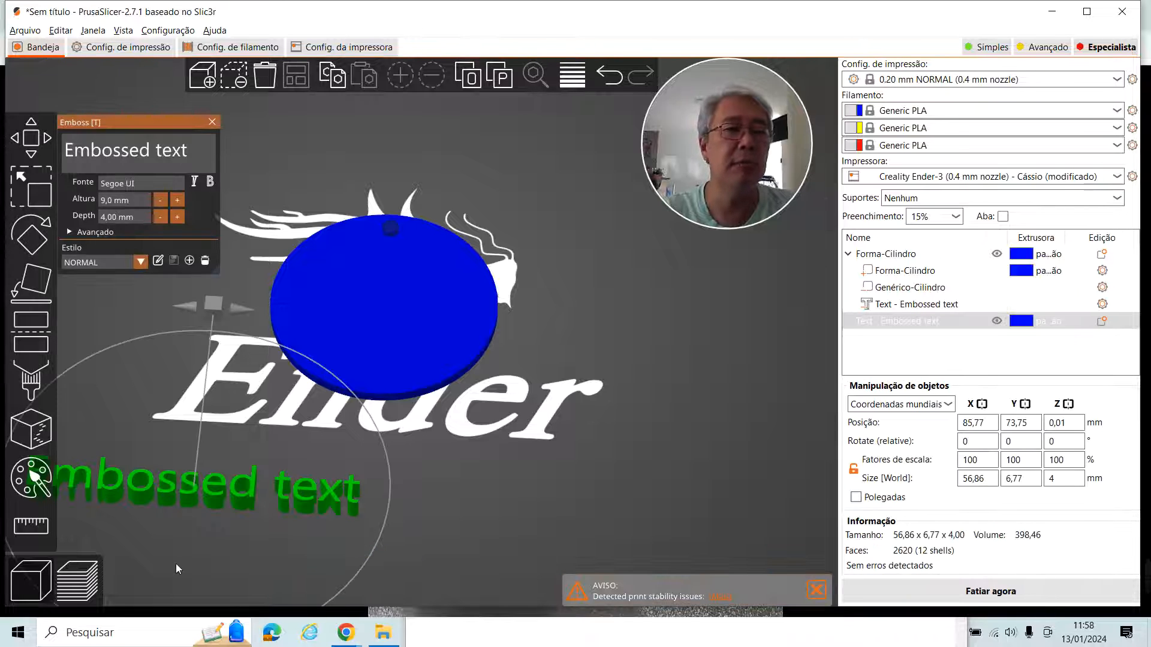
- Replace the default wording of the new separate text object with the letter C
click(142, 155)
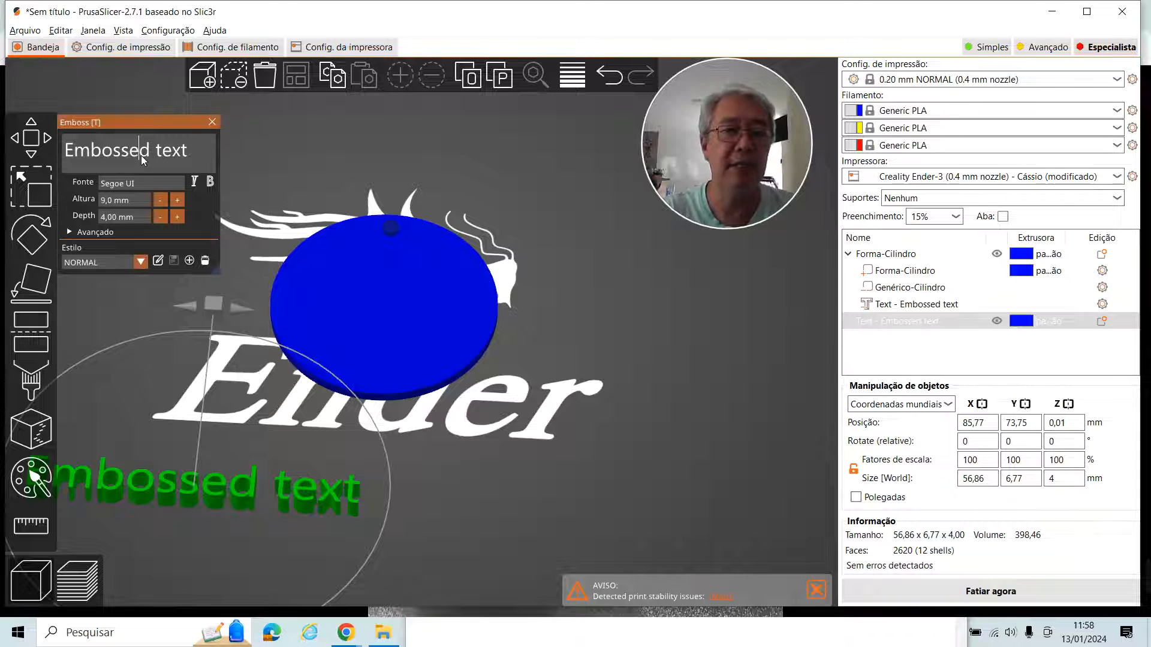
key(End)
key(BackSpace)
key(BackSpace)
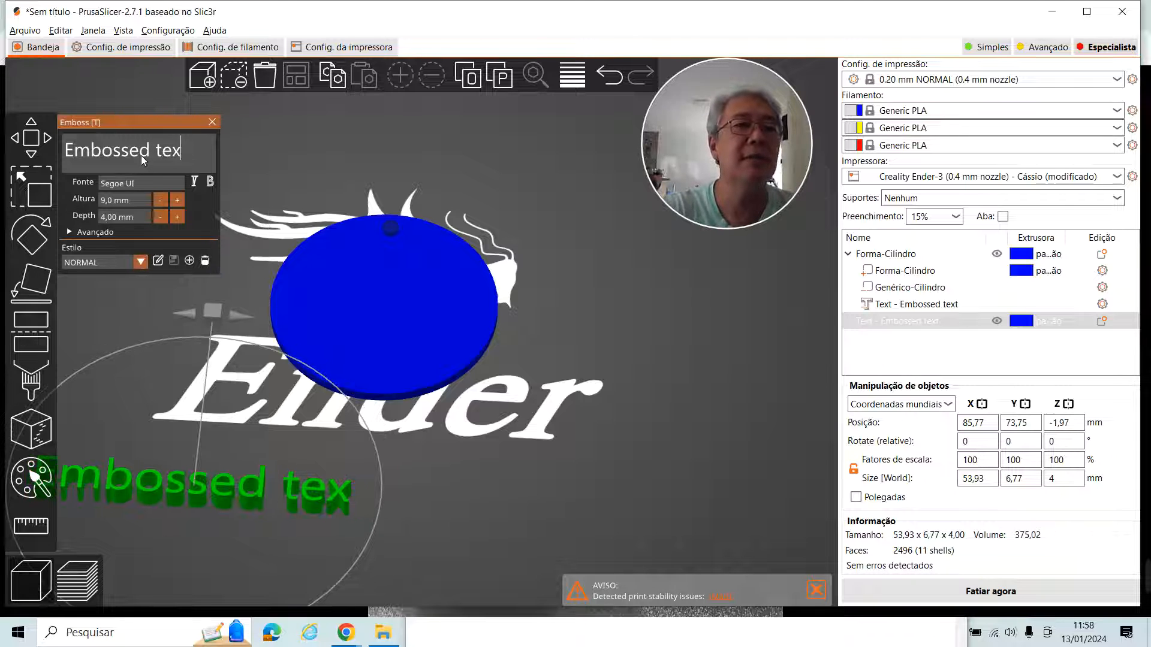
key(BackSpace)
key(BackSpace)
key(BackSpace)
key(BackSpace)
key(BackSpace)
key(BackSpace)
key(BackSpace)
key(BackSpace)
key(BackSpace)
key(BackSpace)
key(BackSpace)
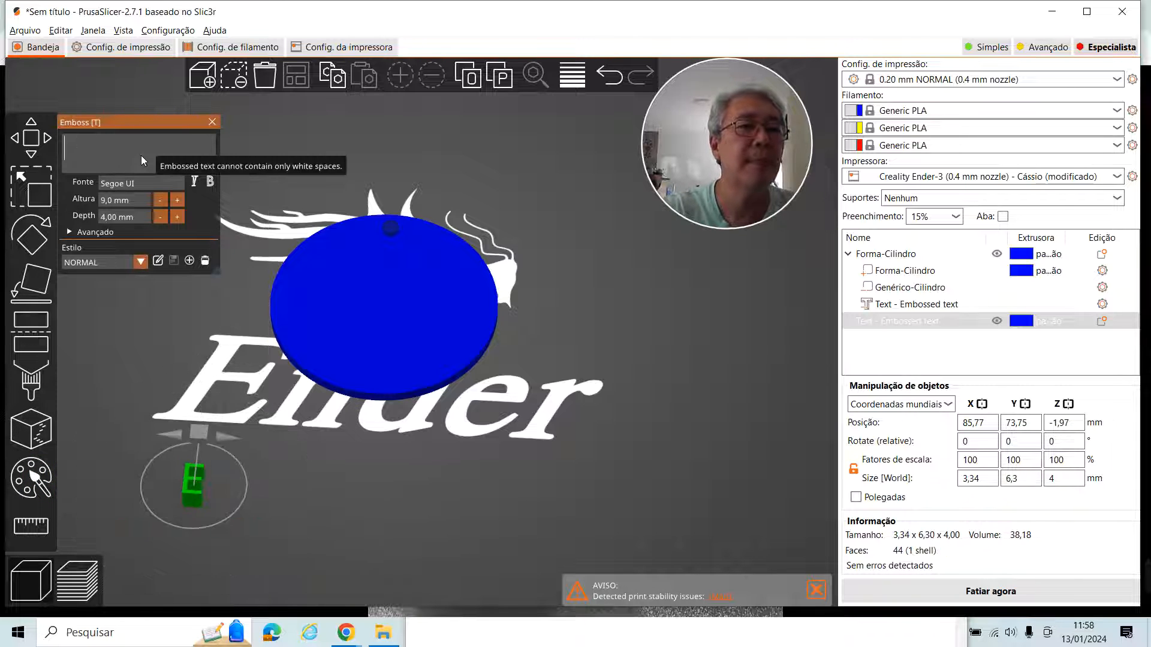
text(C)
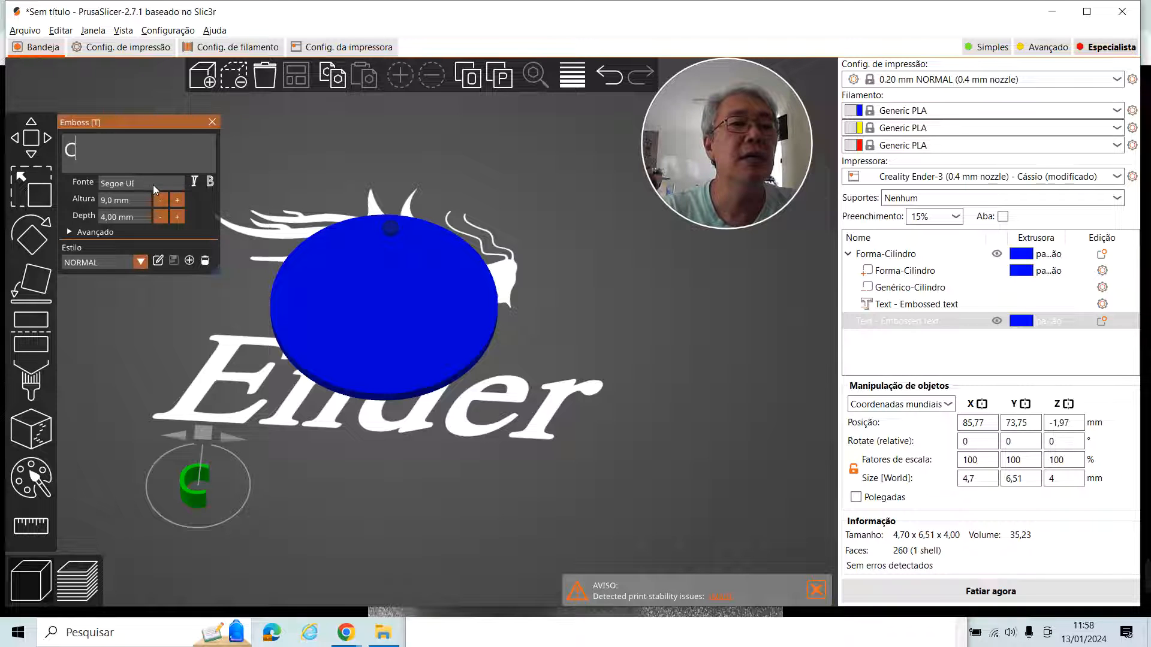
- Set the separate letter C's font to Segoe UI Black and its size to 25 × 25 × 0,3 mm
click(153, 184)
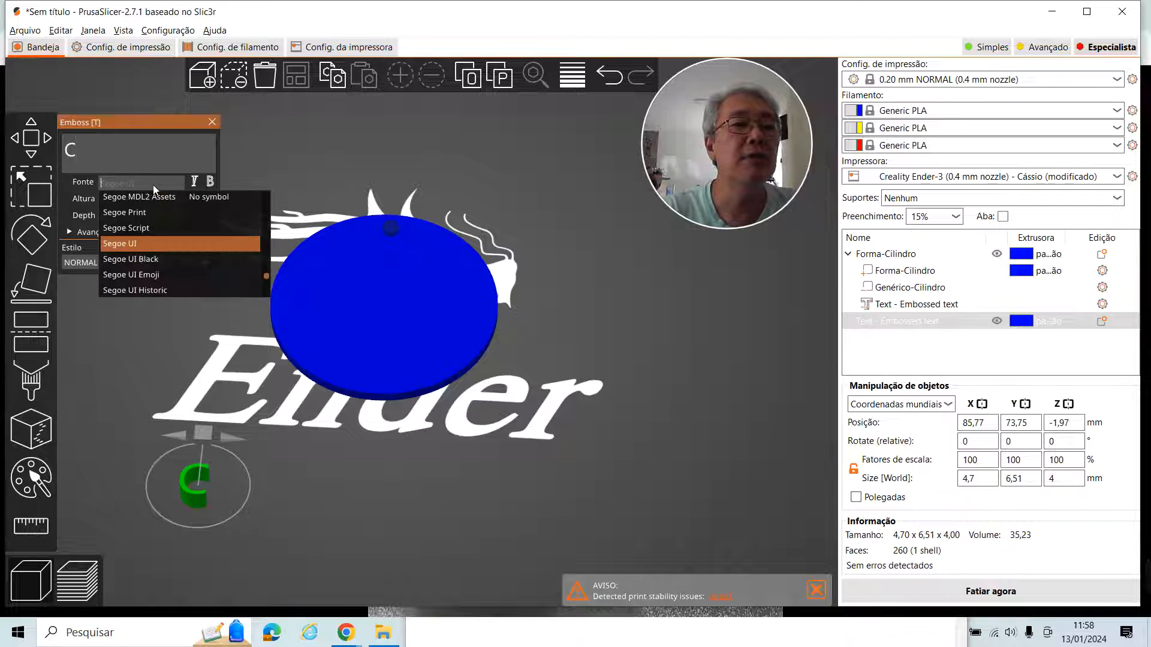
click(163, 260)
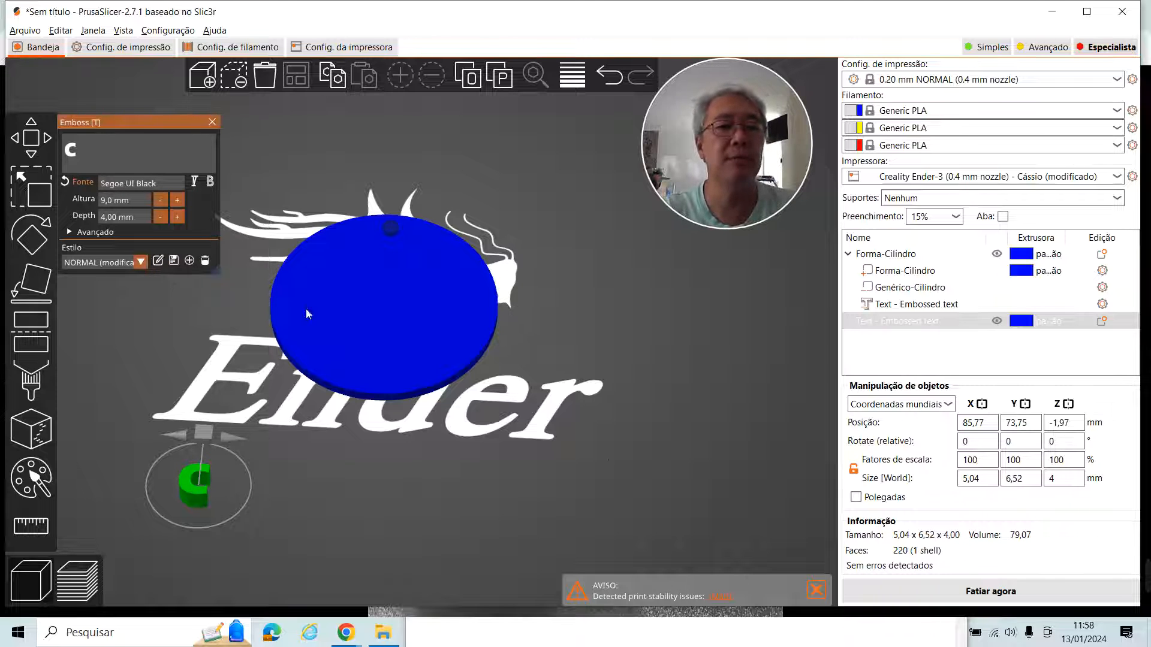
click(986, 479)
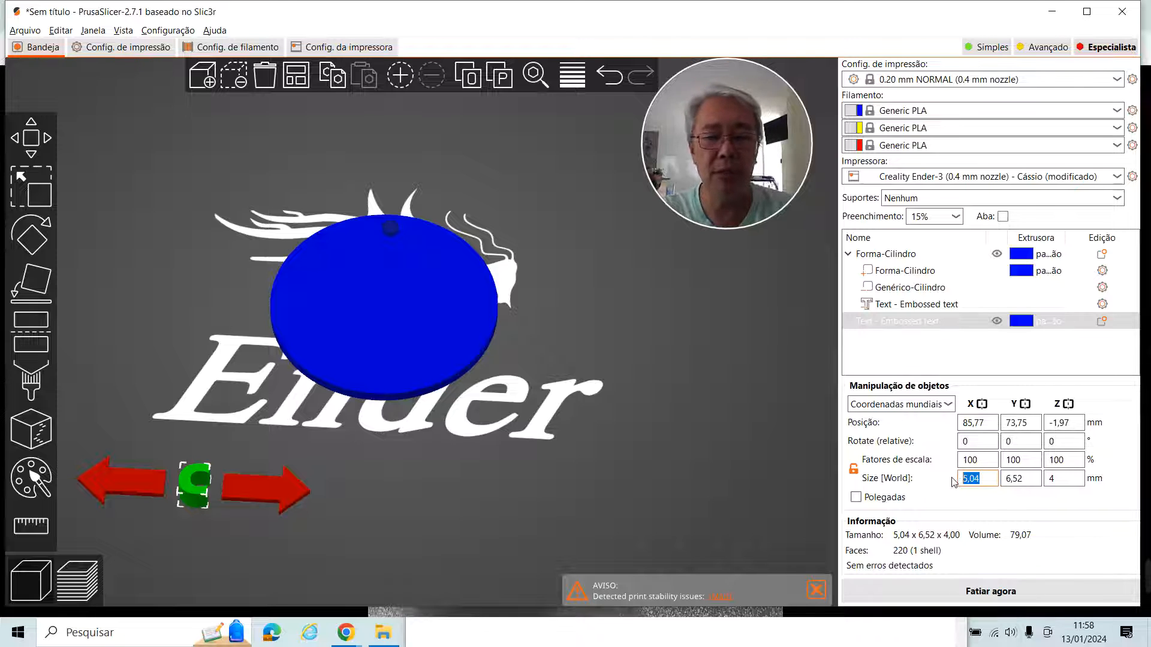
text(2)
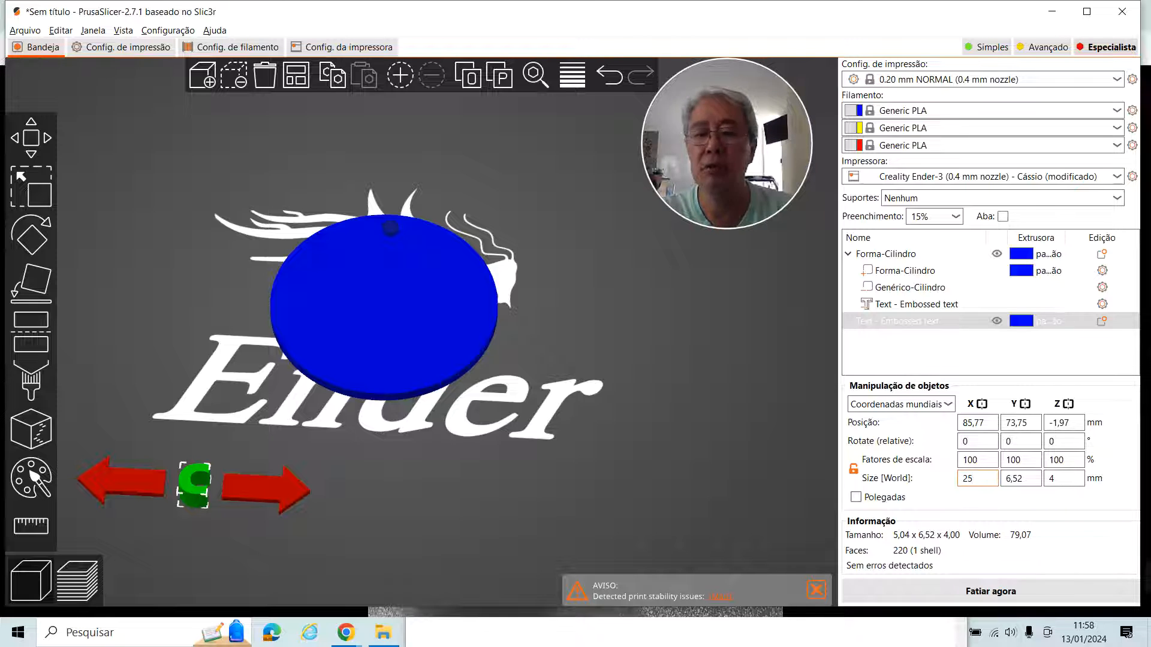
text(5)
key(Tab)
text(25)
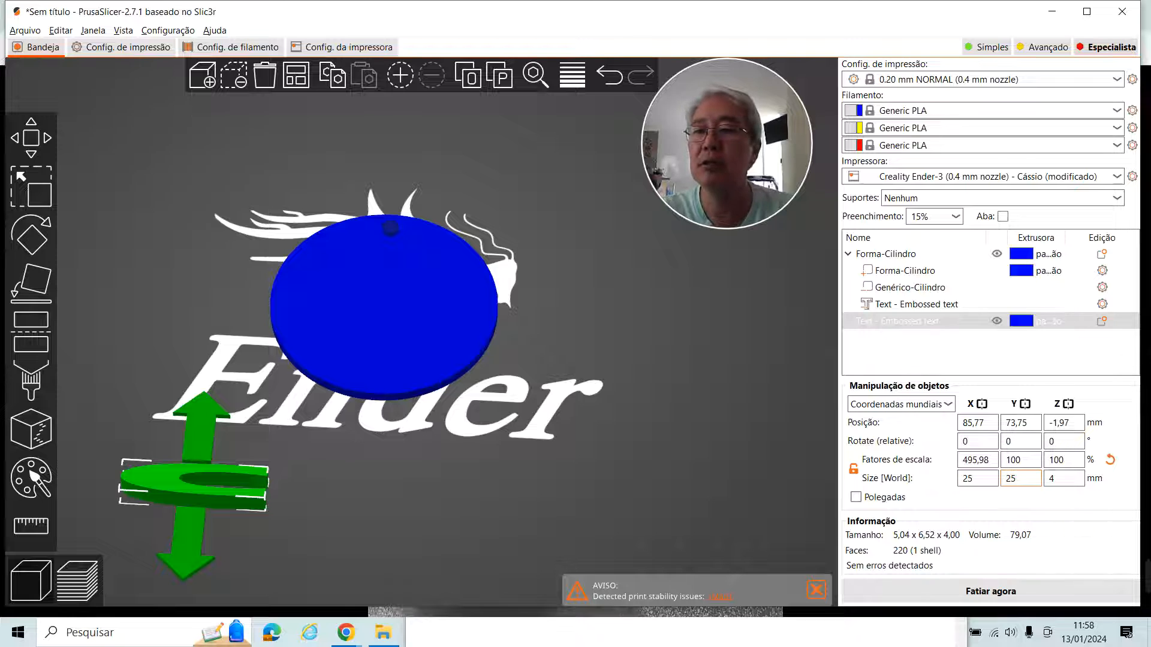
key(Return)
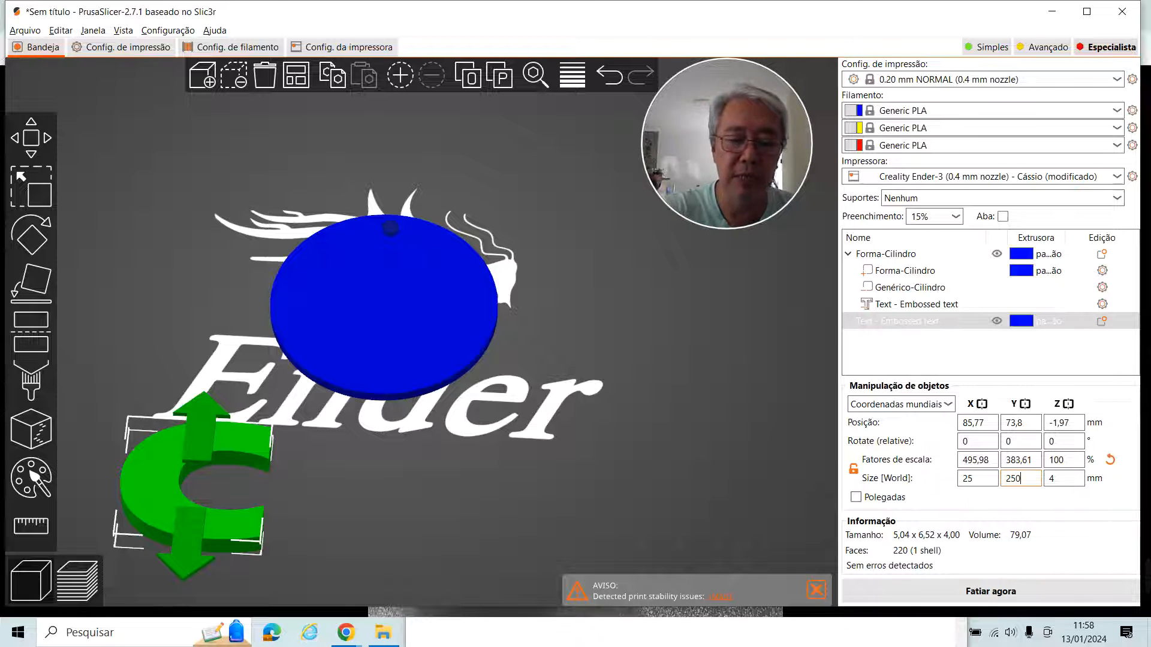
key(BackSpace)
key(BackSpace)
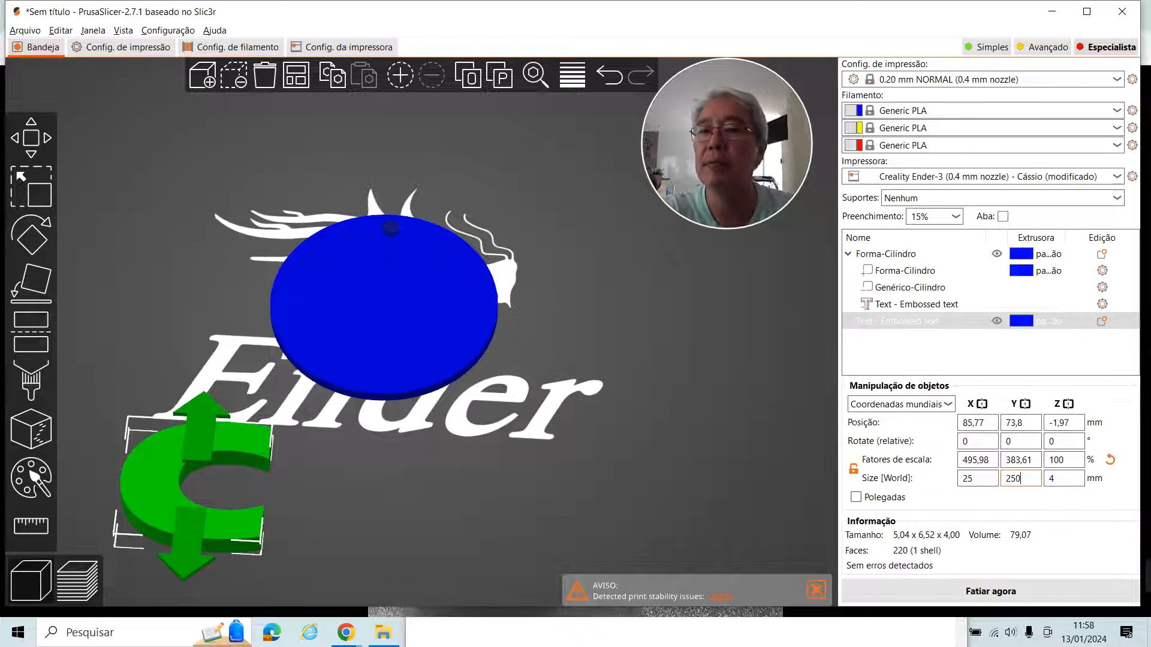
key(Tab)
text(0.3)
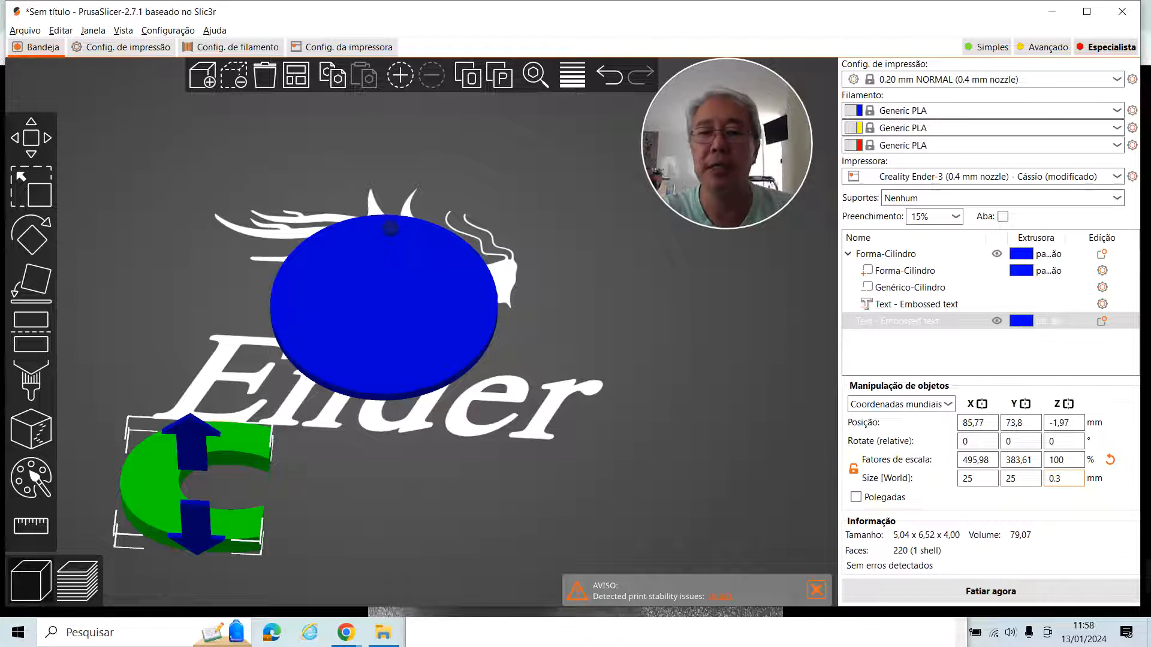
key(Return)
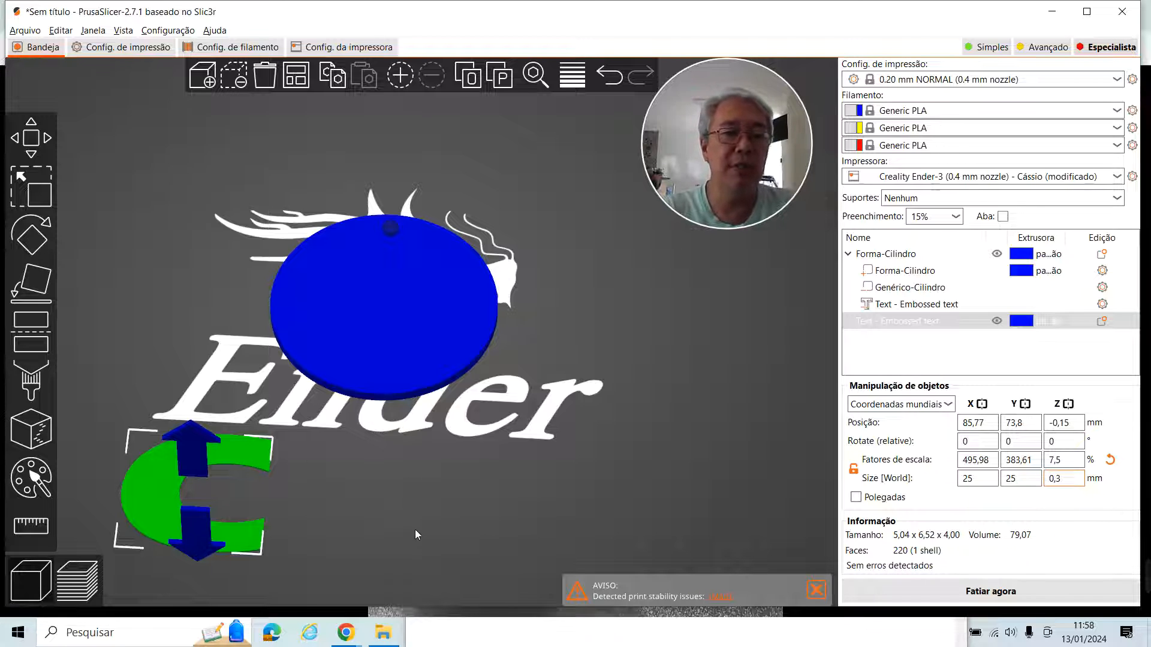
- Rotate the separate letter C half a turn about the Y axis so that it lies flat and mirrored
middle_drag(415, 530, 536, 379)
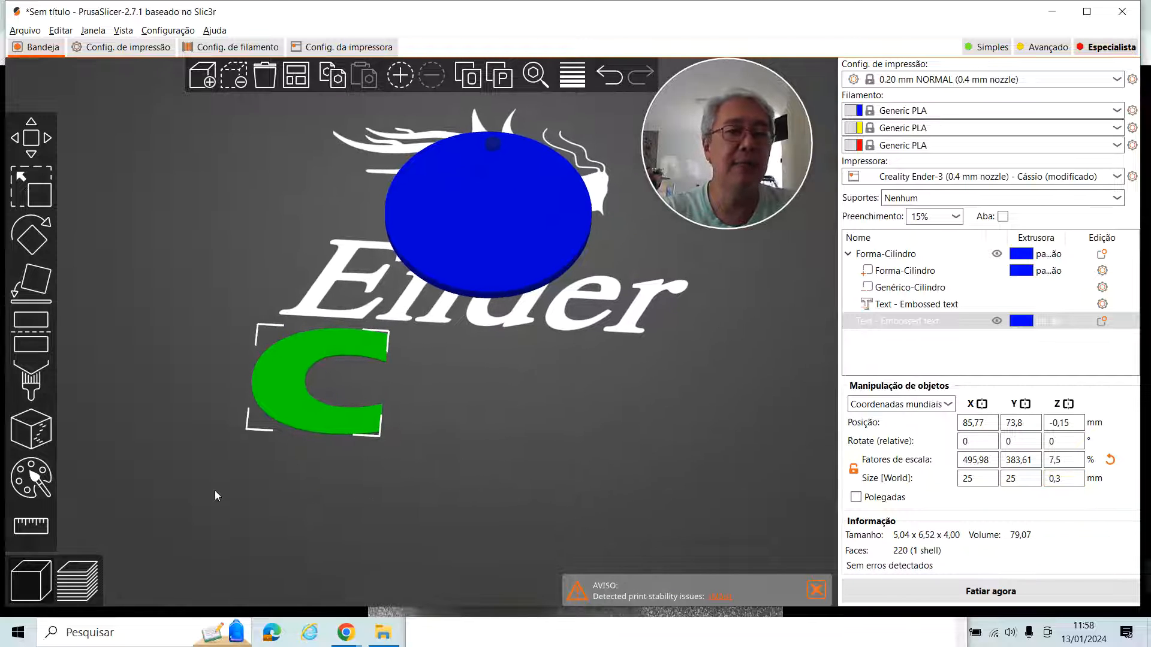
drag(244, 493, 247, 466)
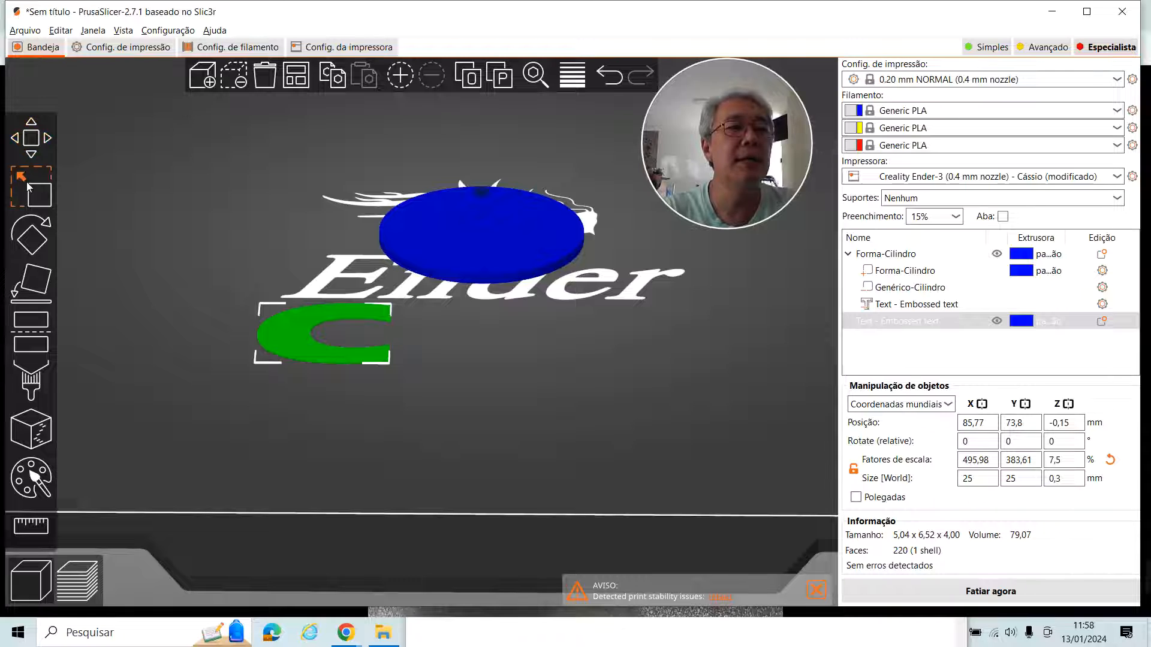
click(41, 244)
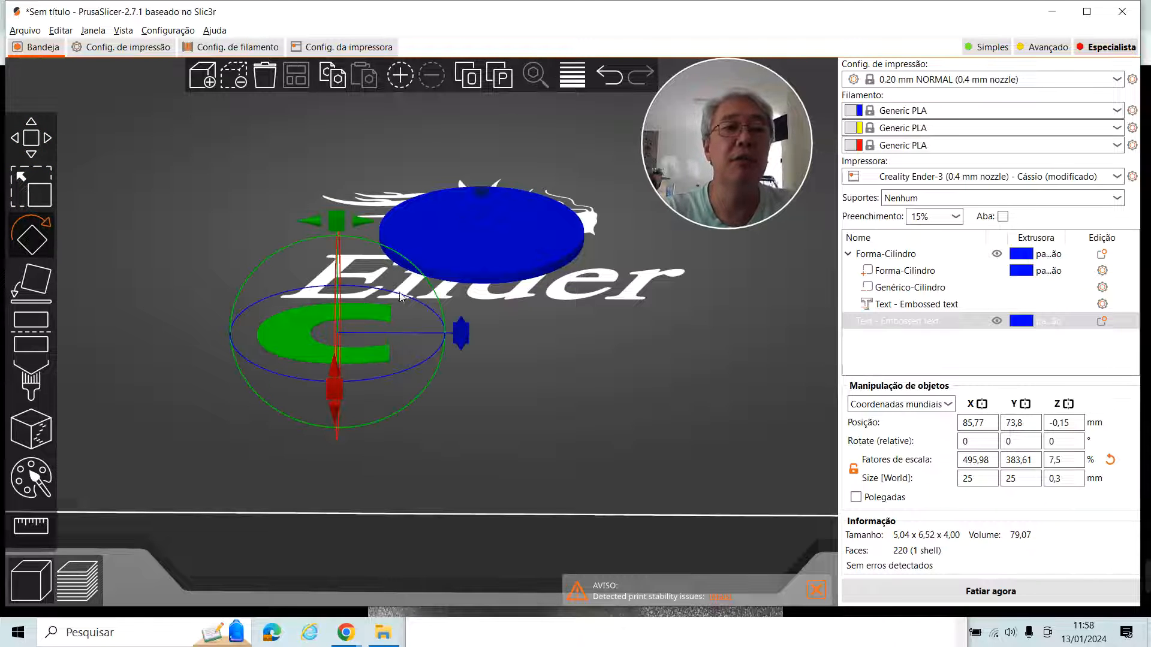
drag(363, 227, 337, 389)
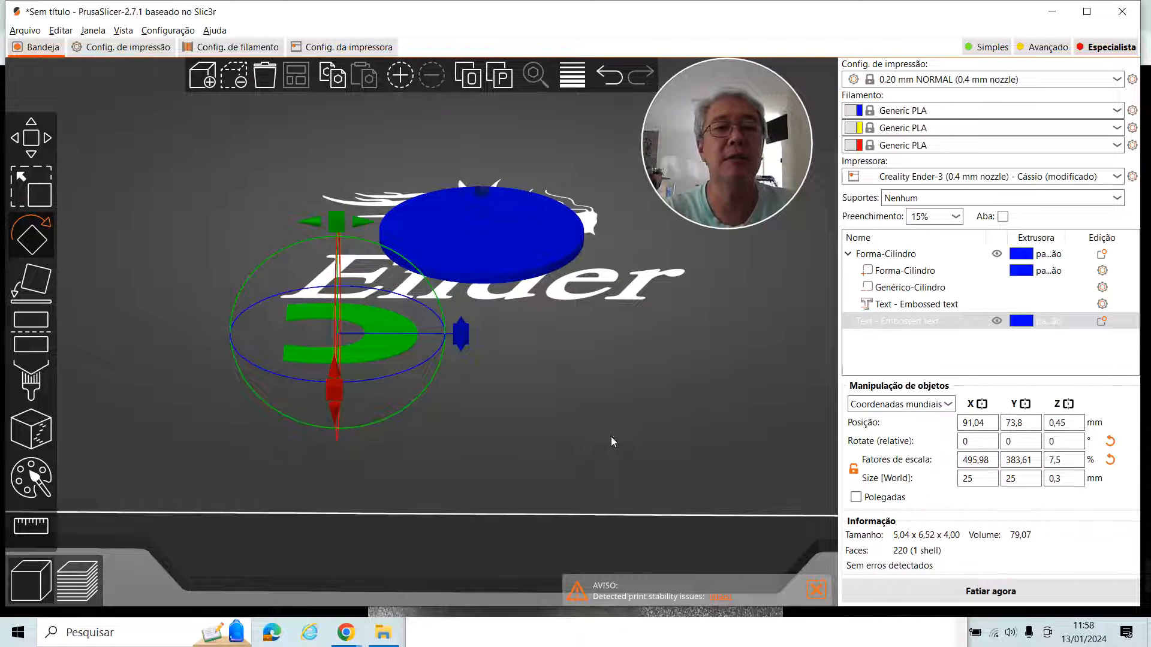
click(596, 483)
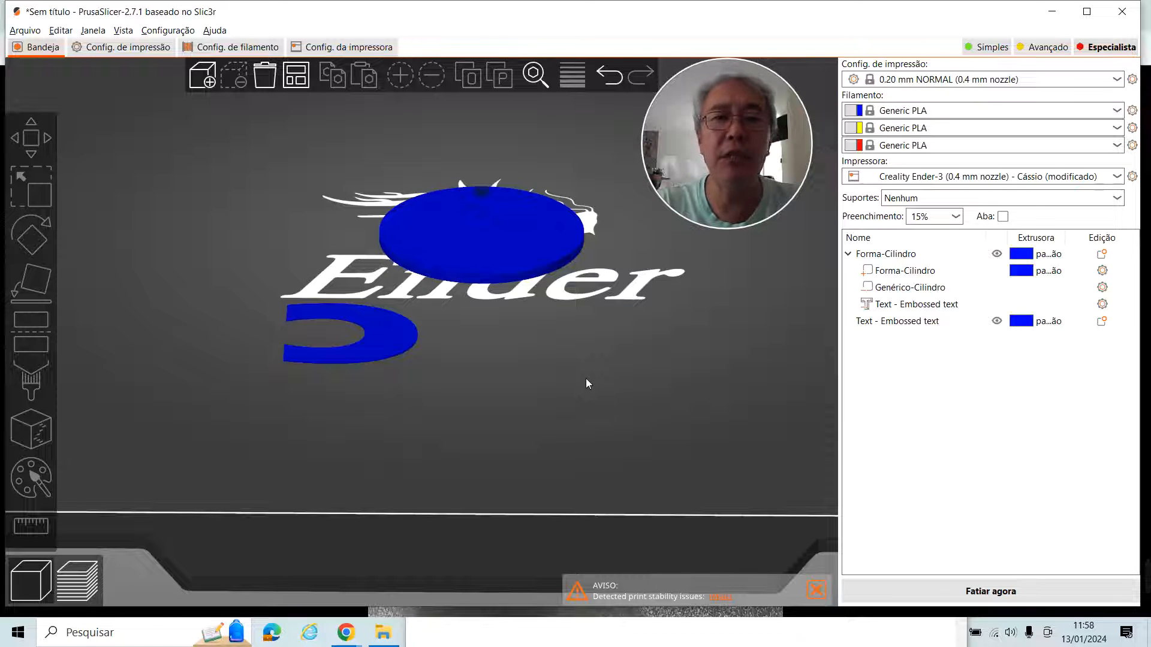
drag(583, 377, 580, 391)
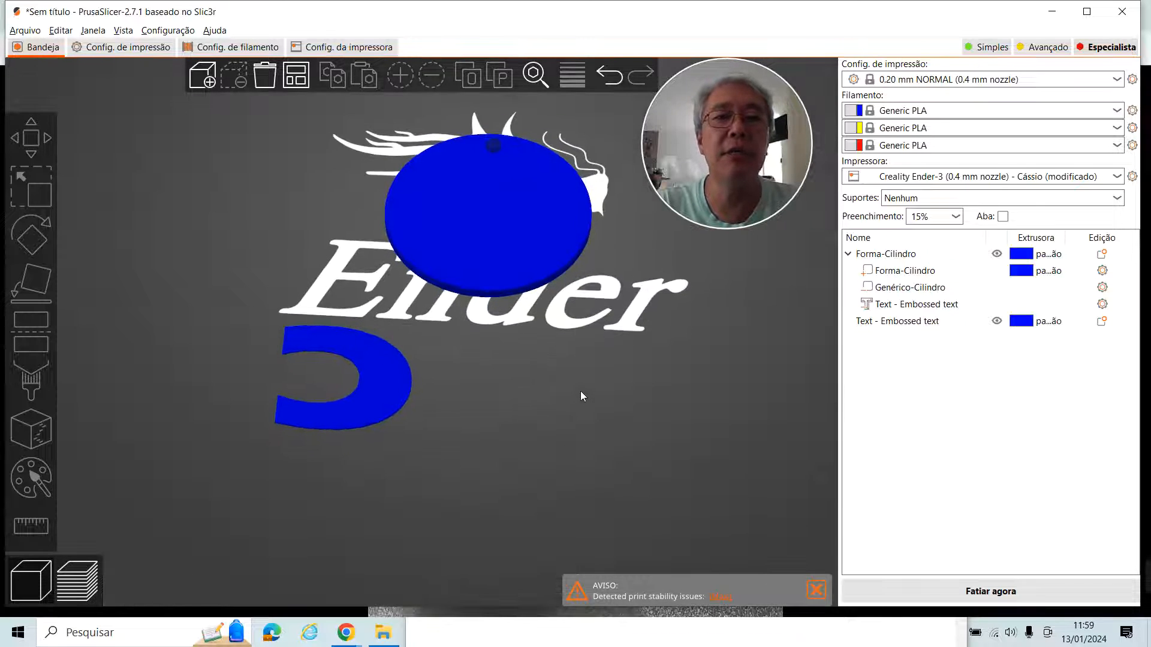
- Check the disc's position and centre the separate letter C on it by setting its X and Y positions to 115,5 mm
click(376, 411)
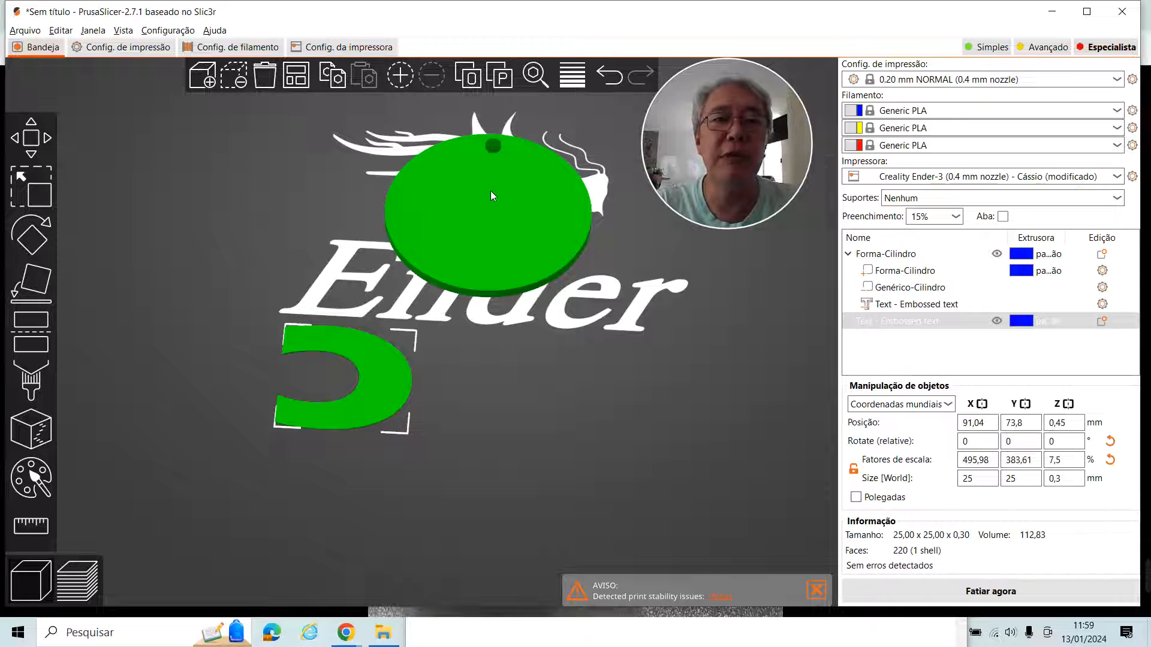
click(473, 219)
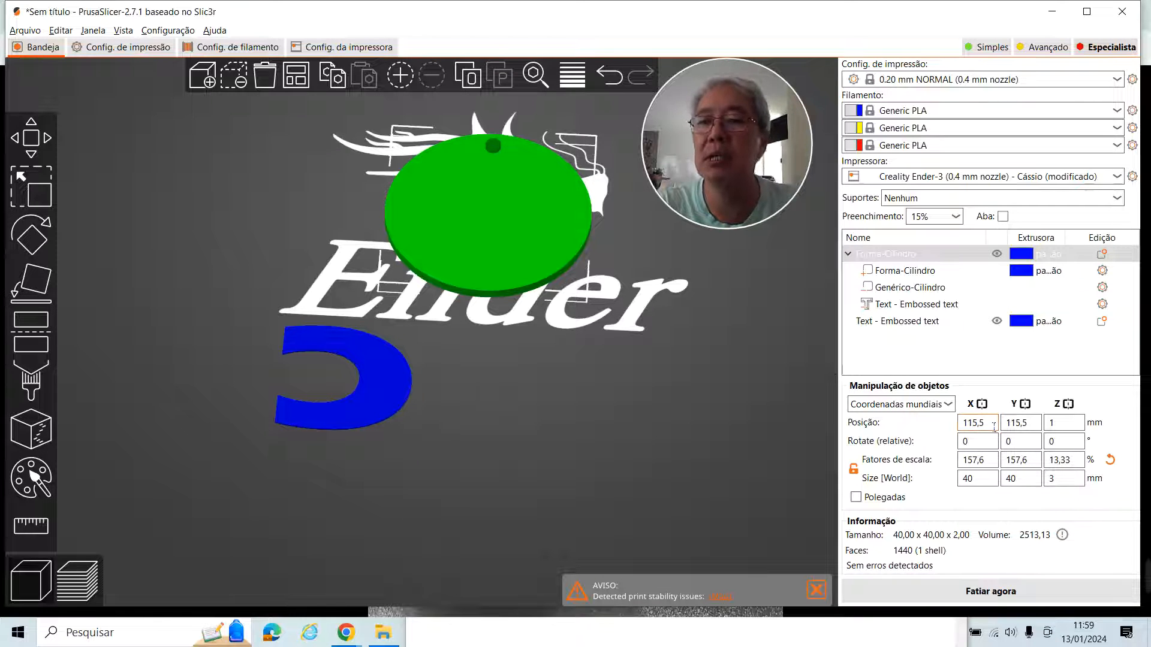
click(390, 400)
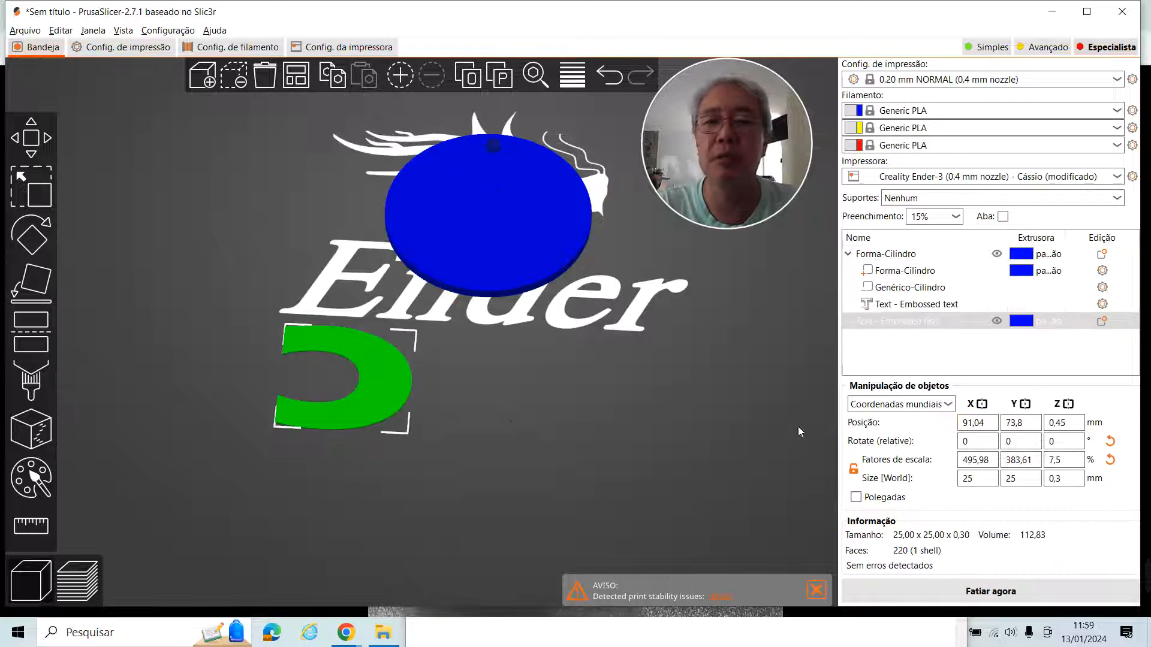
double_click(992, 423)
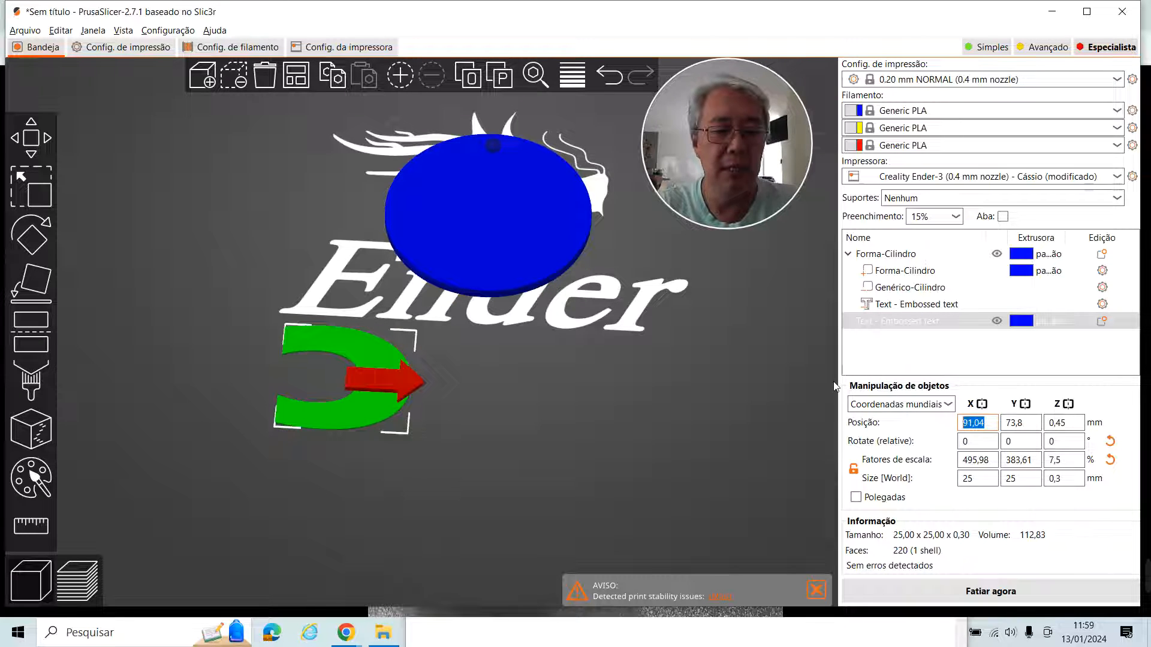
text(115,5)
key(Return)
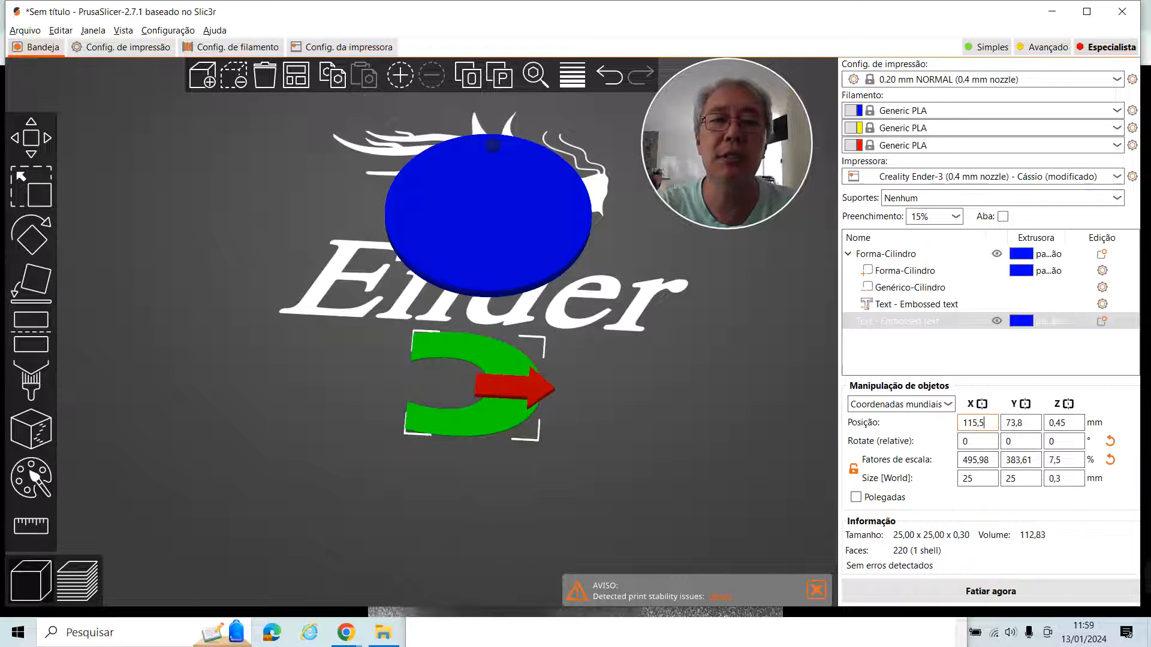
key(Tab)
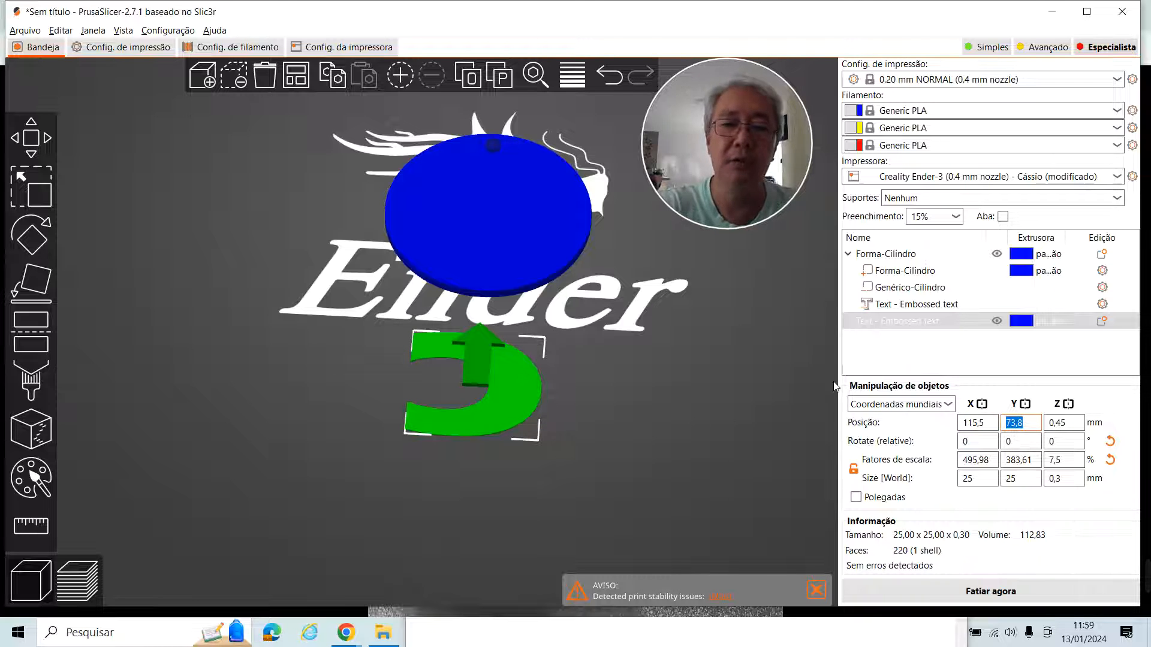
text(115,5)
key(Return)
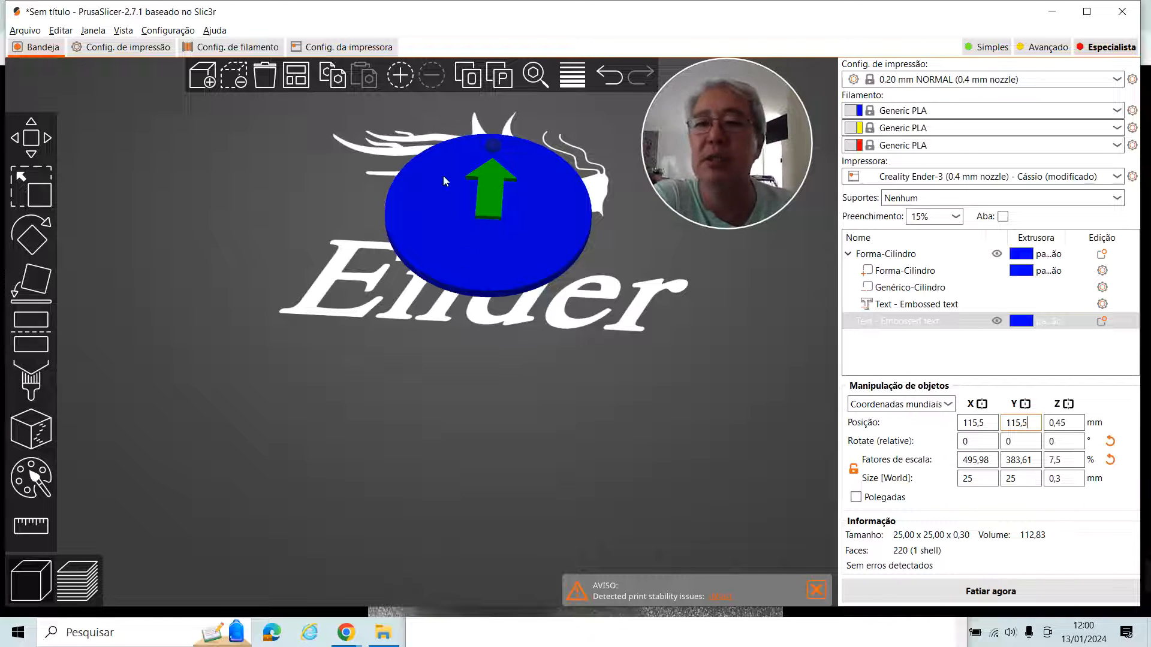
click(497, 187)
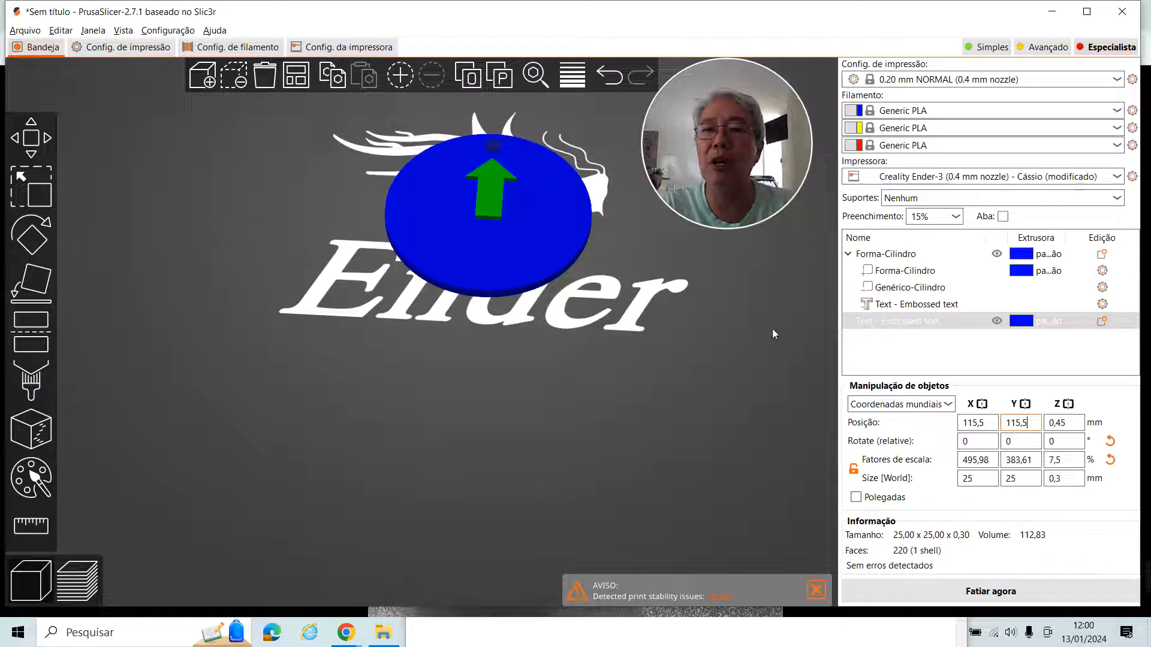
- Assign extruder 1 (blue) to the separate letter C object
click(1029, 328)
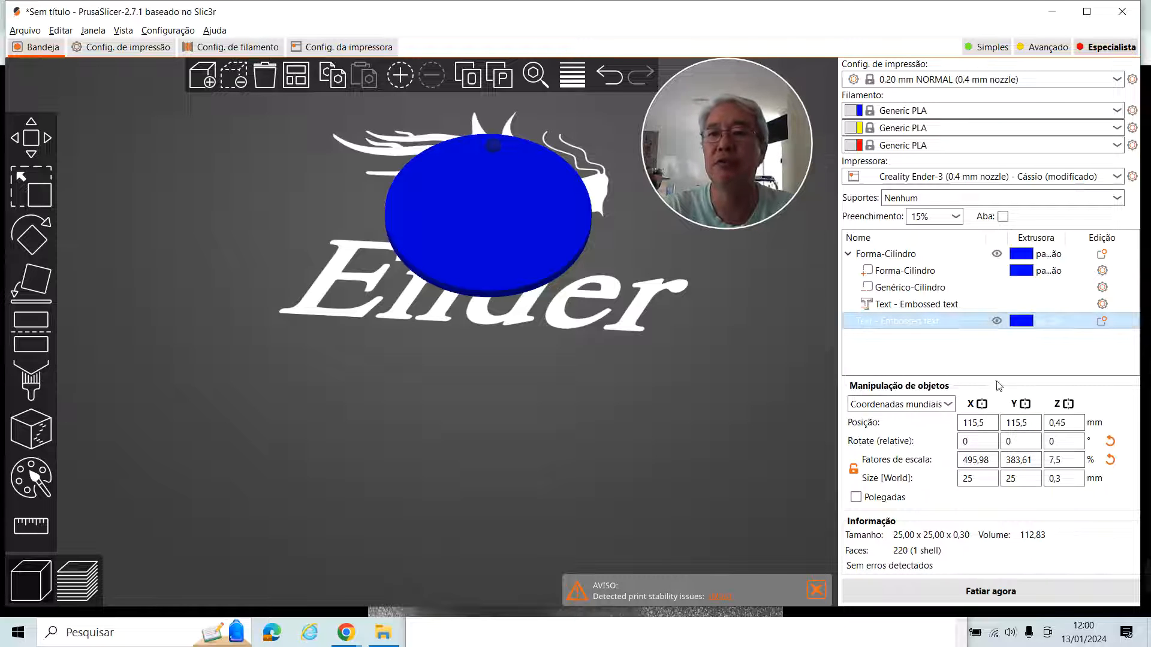
click(1053, 325)
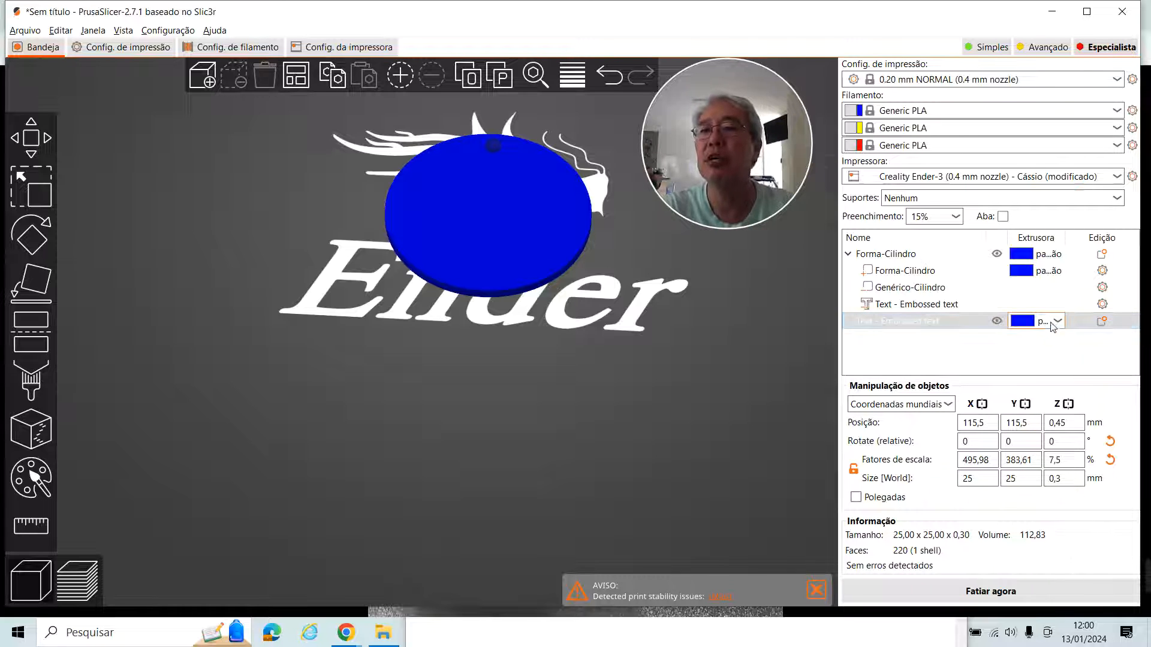
click(1058, 324)
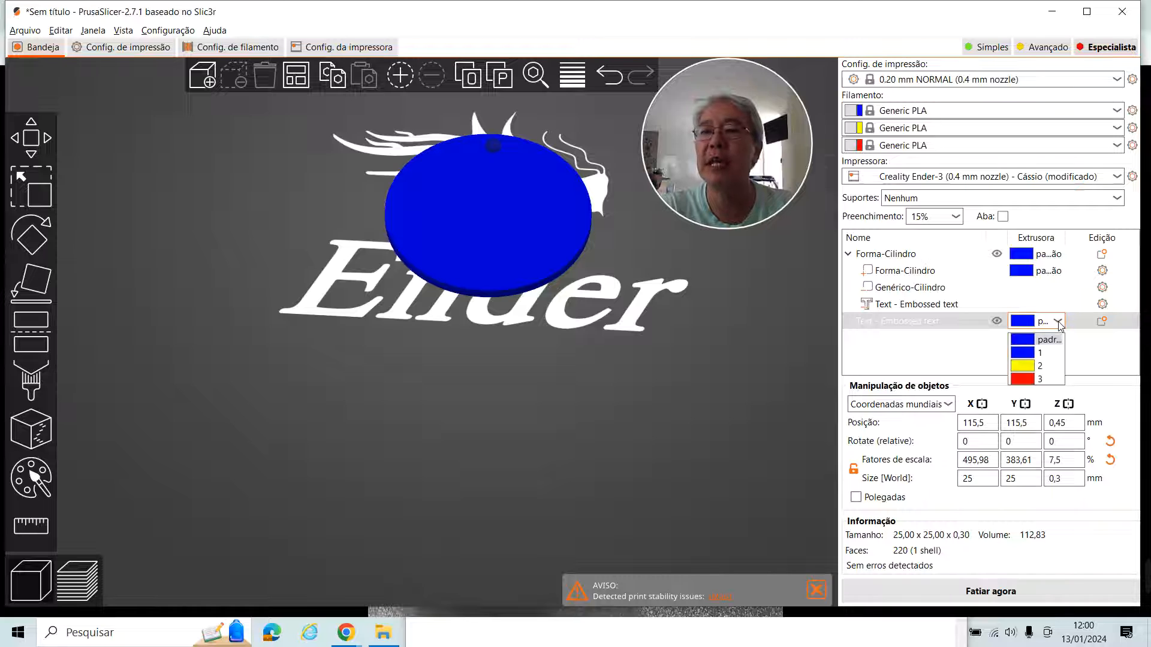
click(1040, 354)
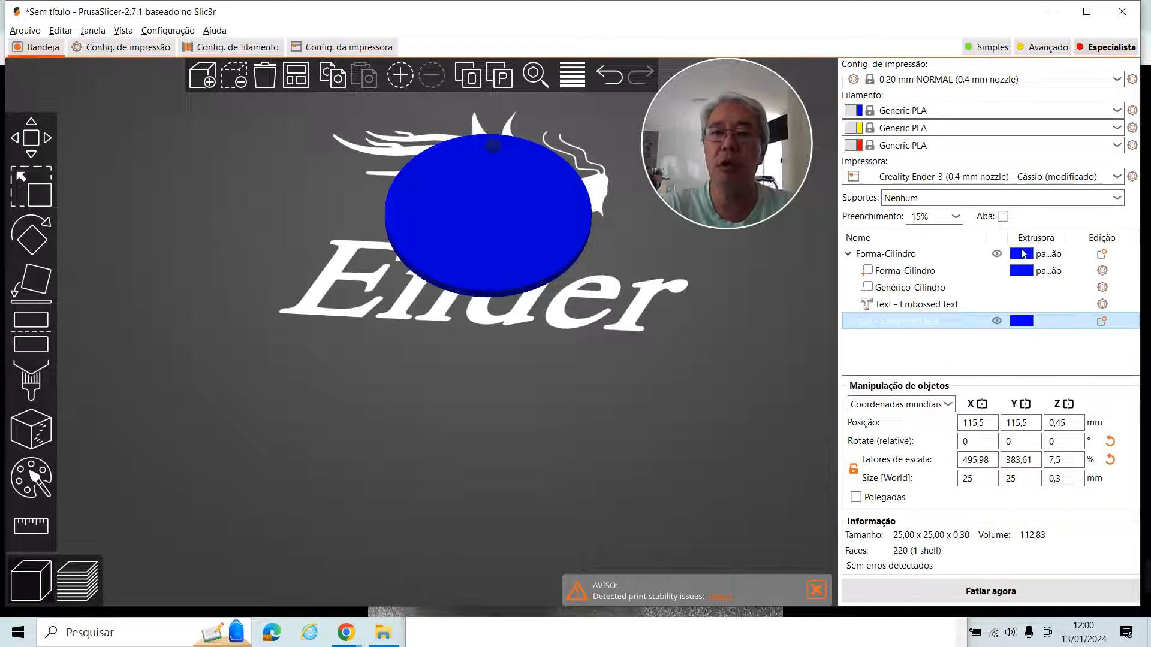
- Assign extruder 2 (yellow) to the Forma-Cilindro disc object
click(1052, 260)
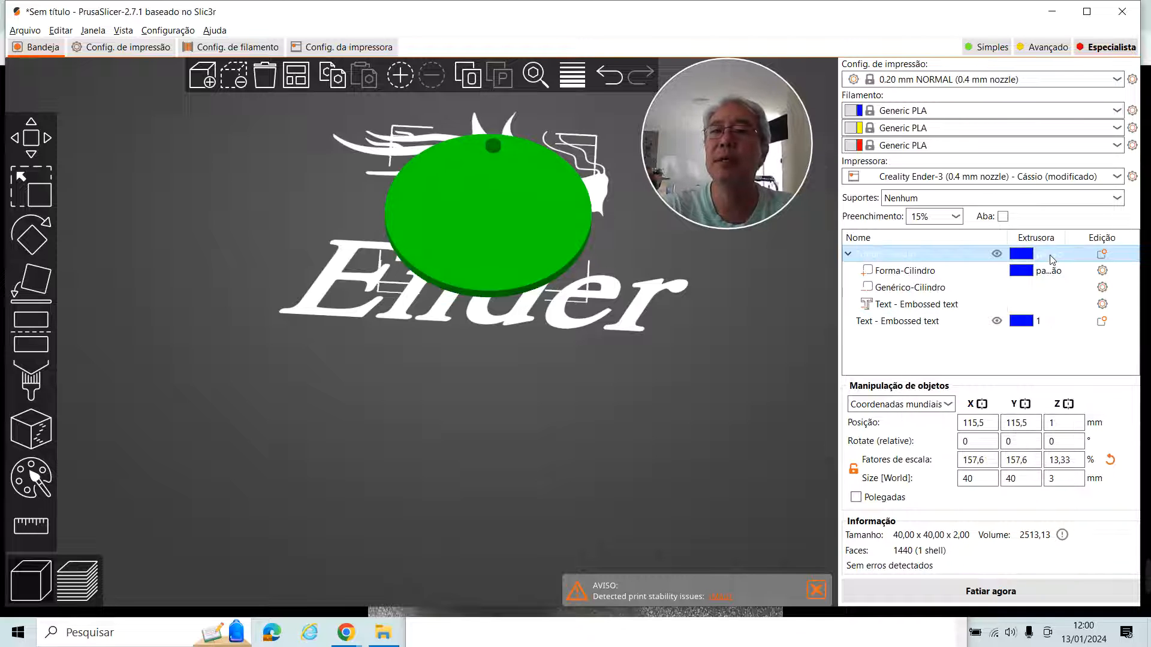
click(1052, 260)
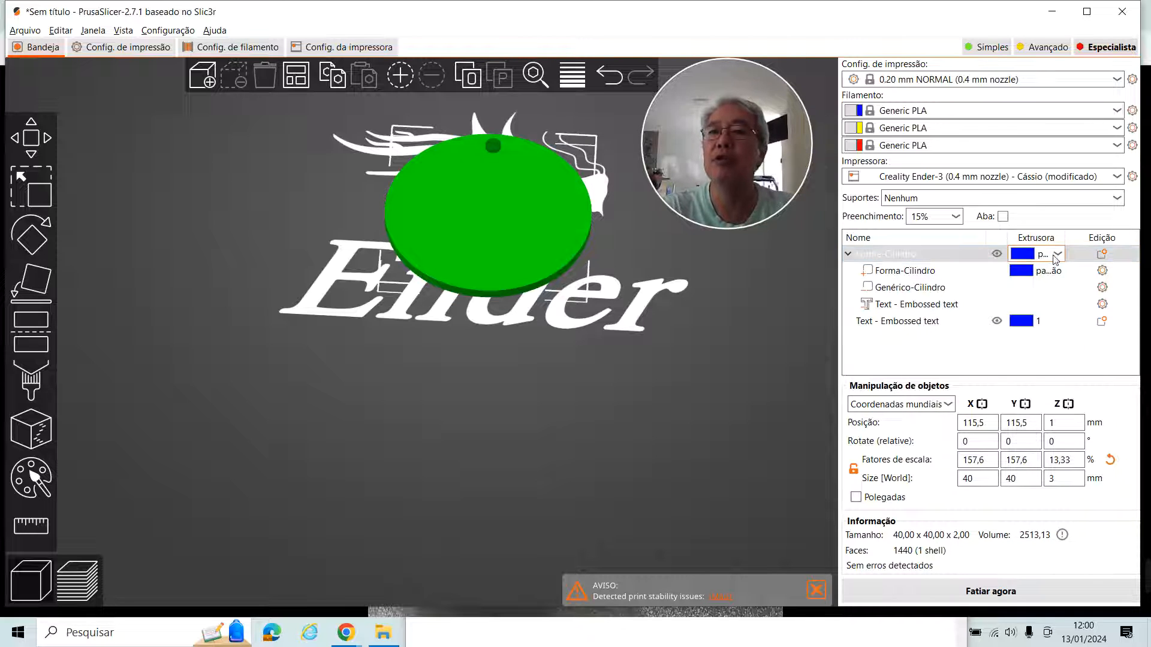
click(1055, 259)
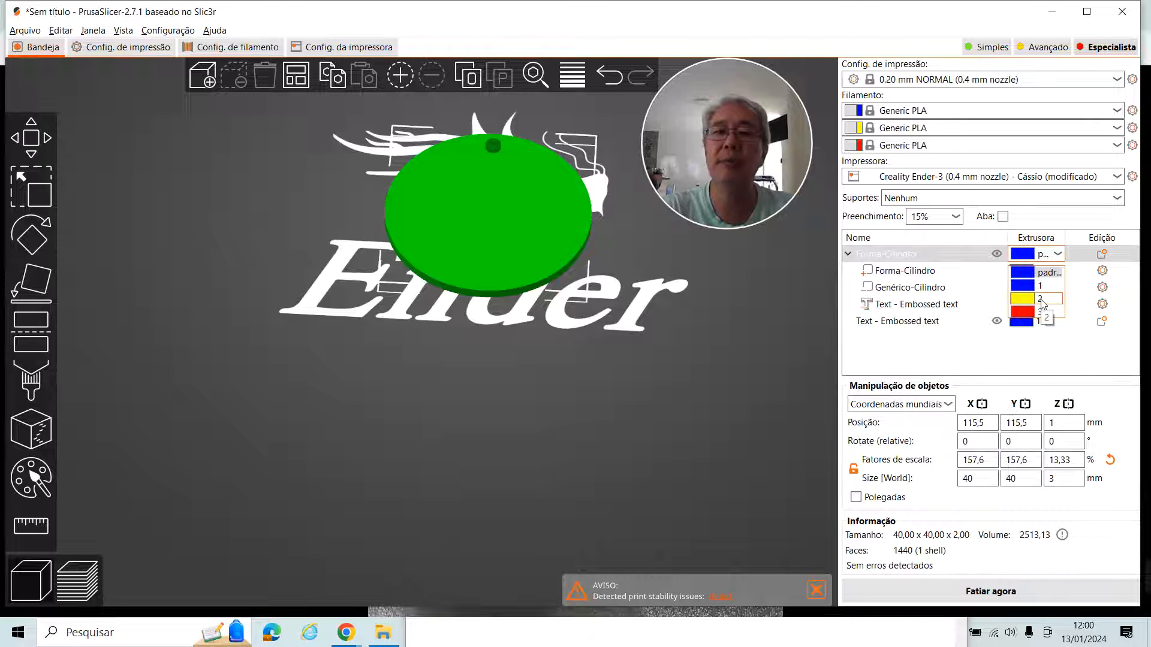
click(1042, 300)
click(617, 391)
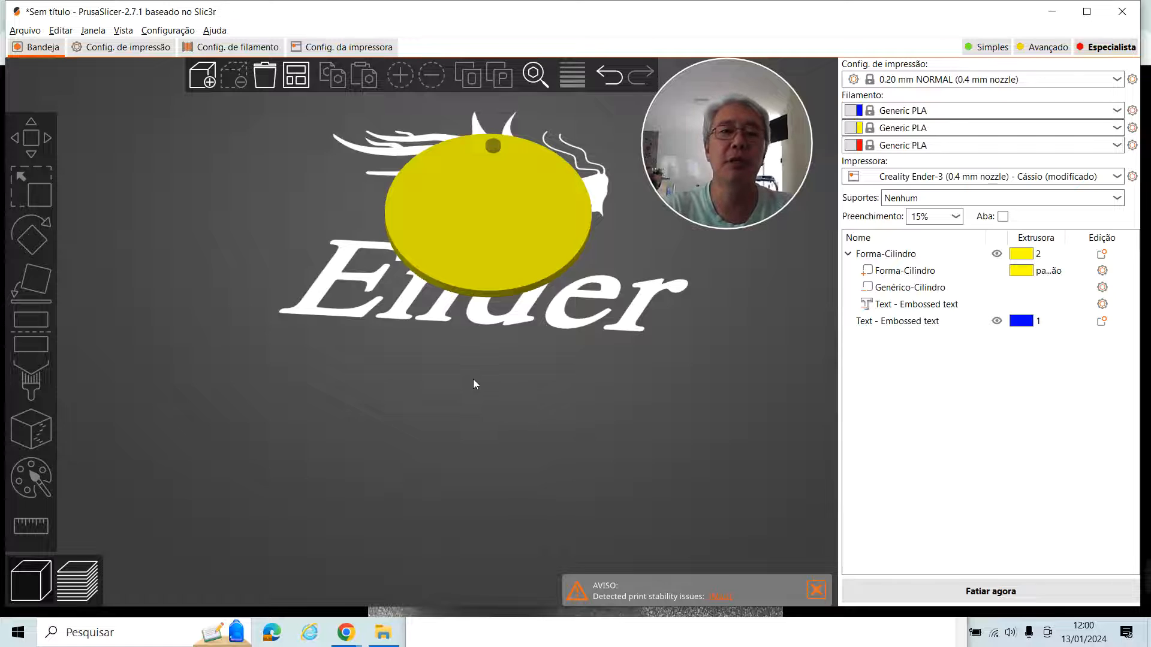
- Change the colour of extruder 1 in the printer settings to yellow
drag(473, 378, 453, 314)
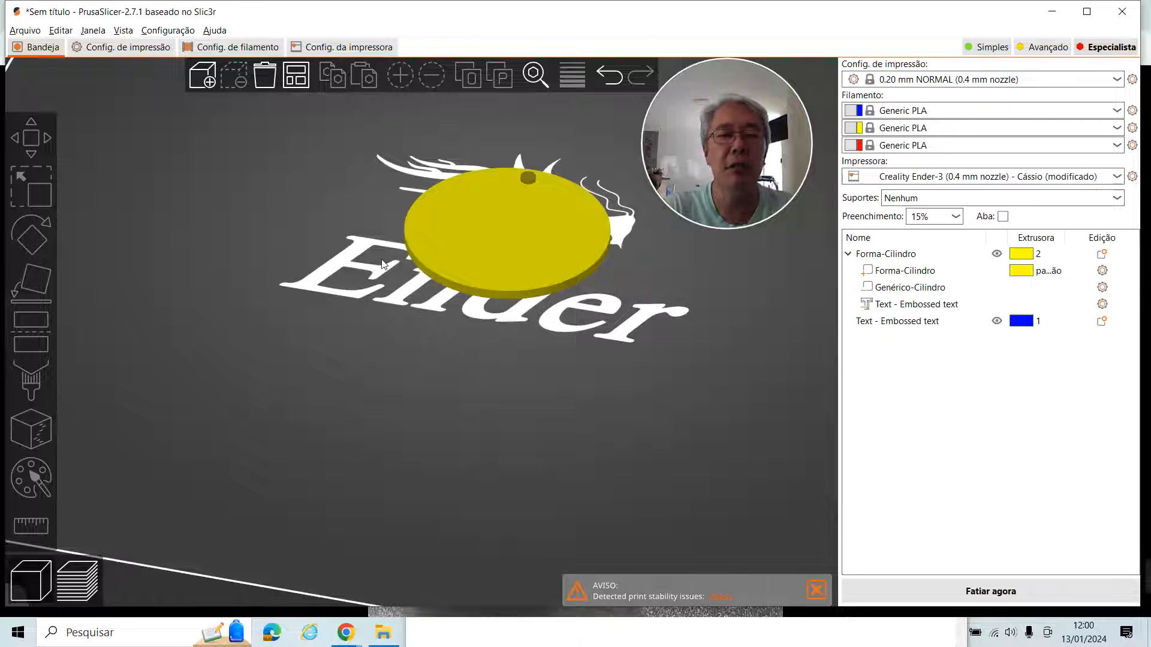
right_drag(381, 260, 356, 348)
scroll(355, 349, up, 1)
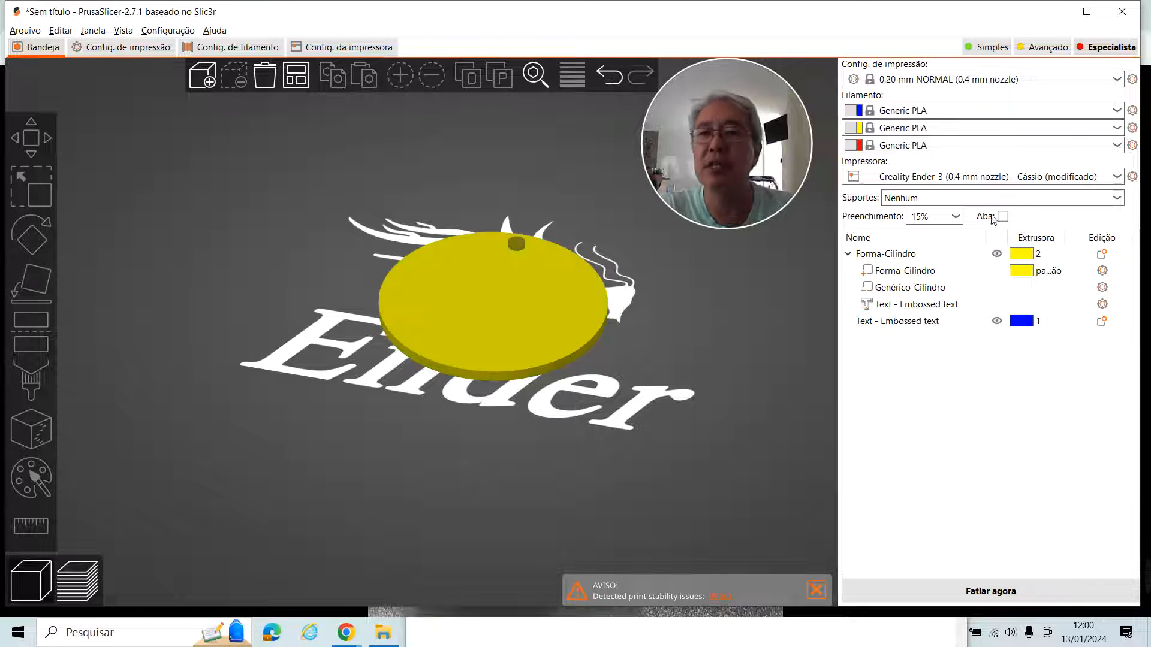
click(316, 53)
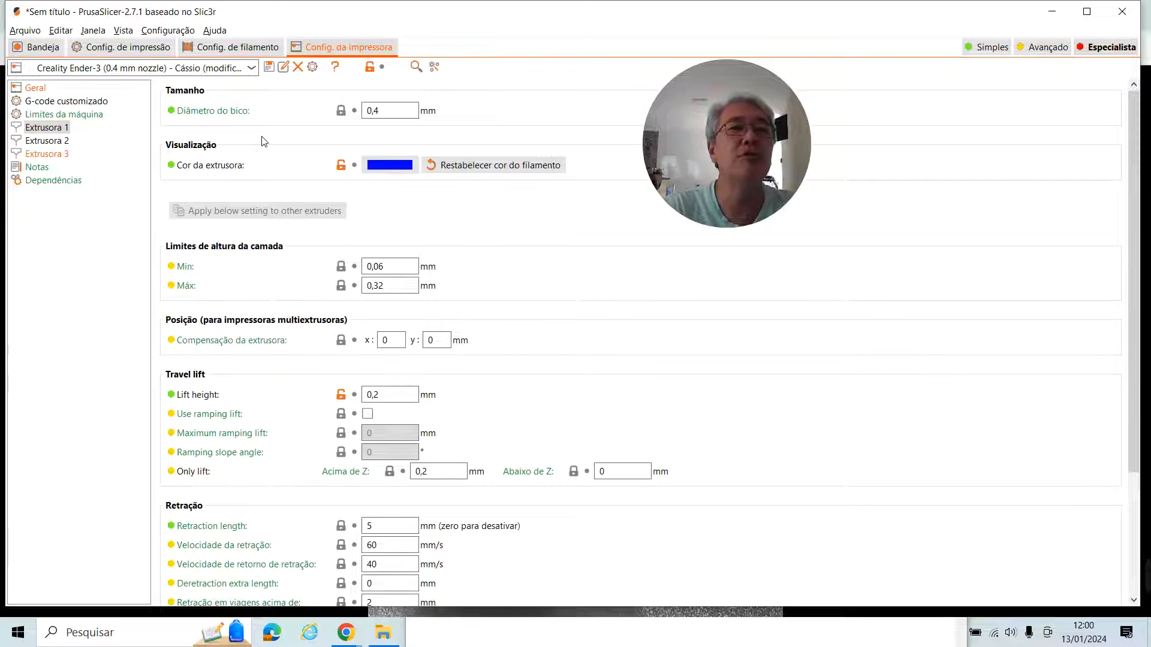
click(393, 166)
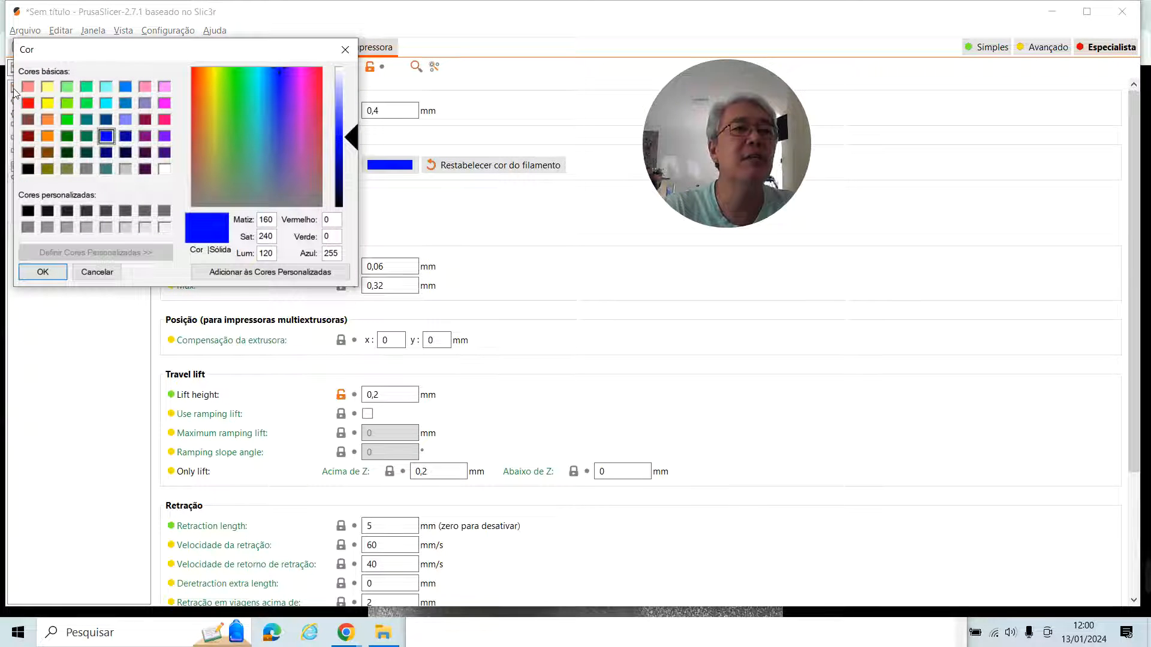
click(48, 103)
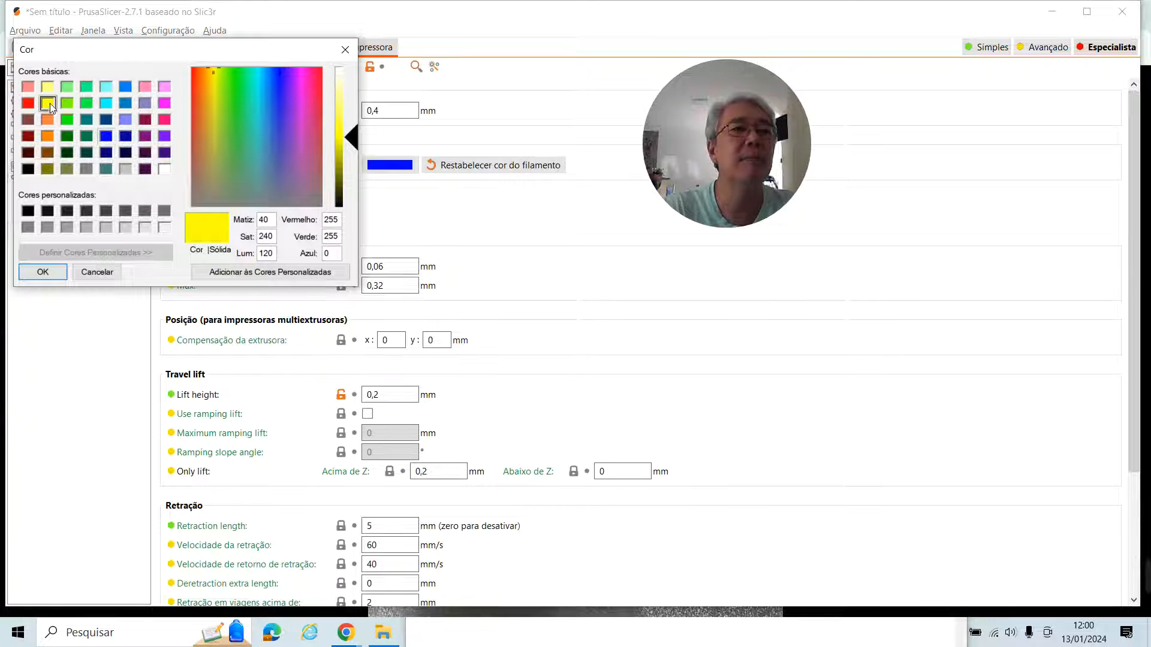
click(43, 271)
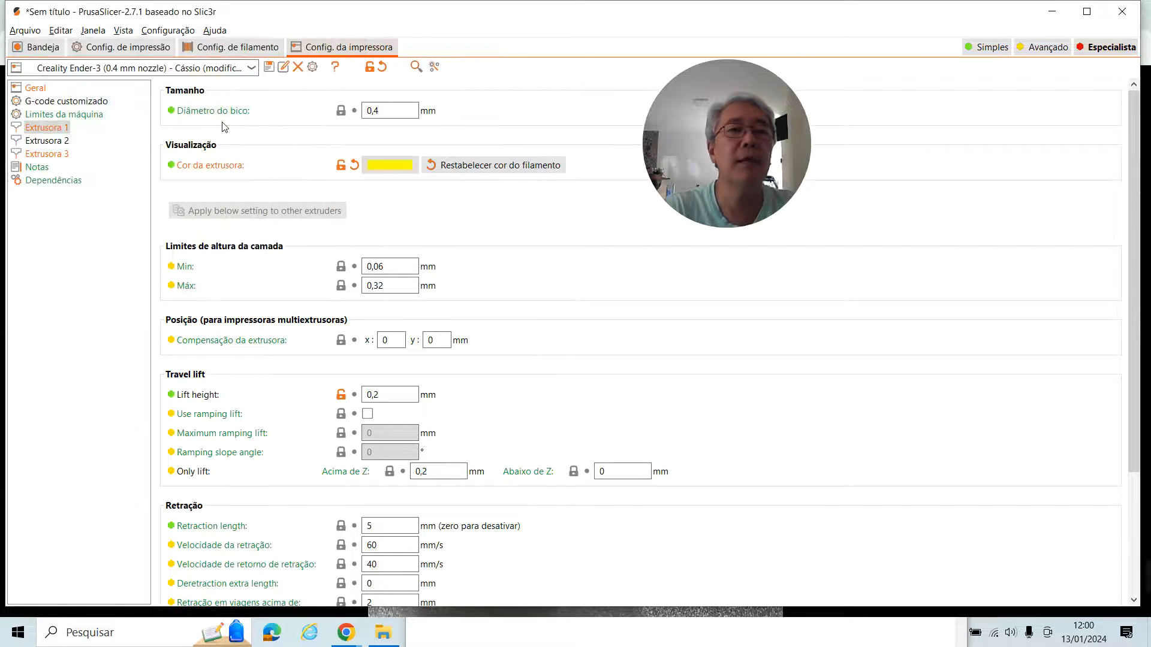
- Set the colour of extruder 2 to blue and return to the plate view
click(55, 133)
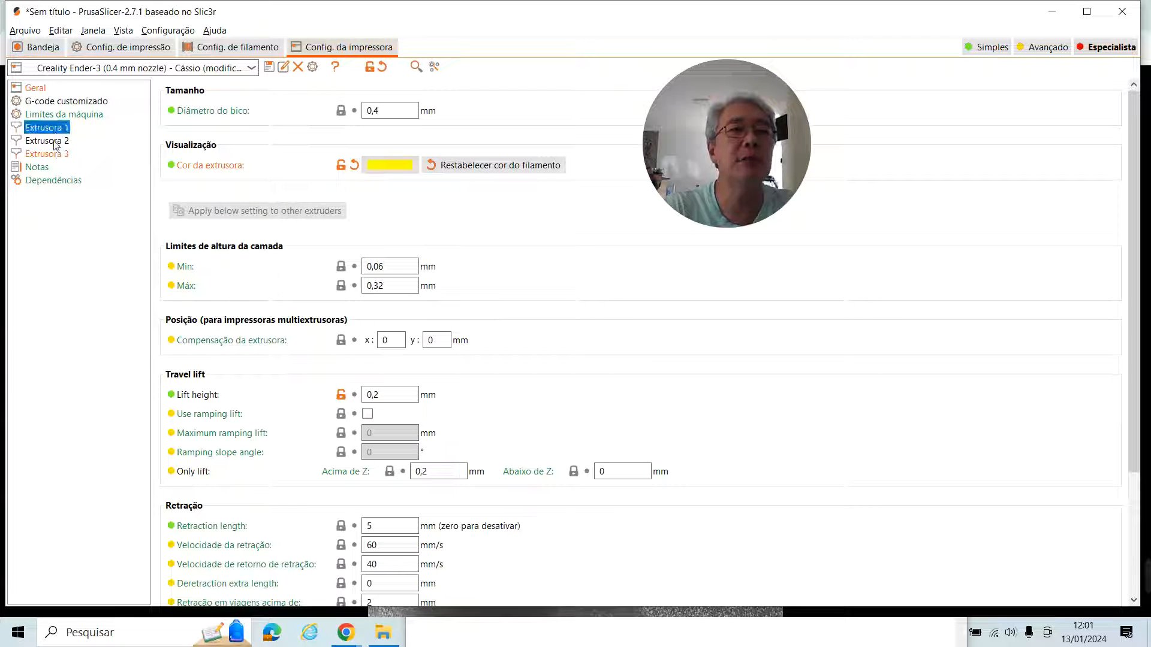
click(54, 142)
click(393, 169)
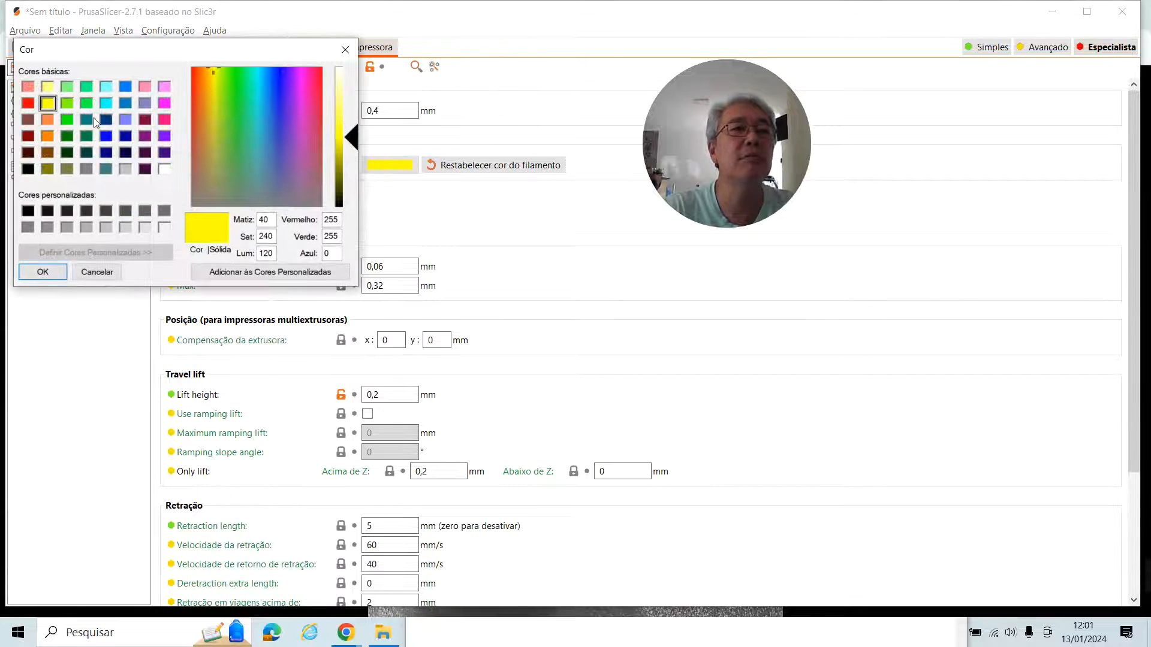
click(105, 136)
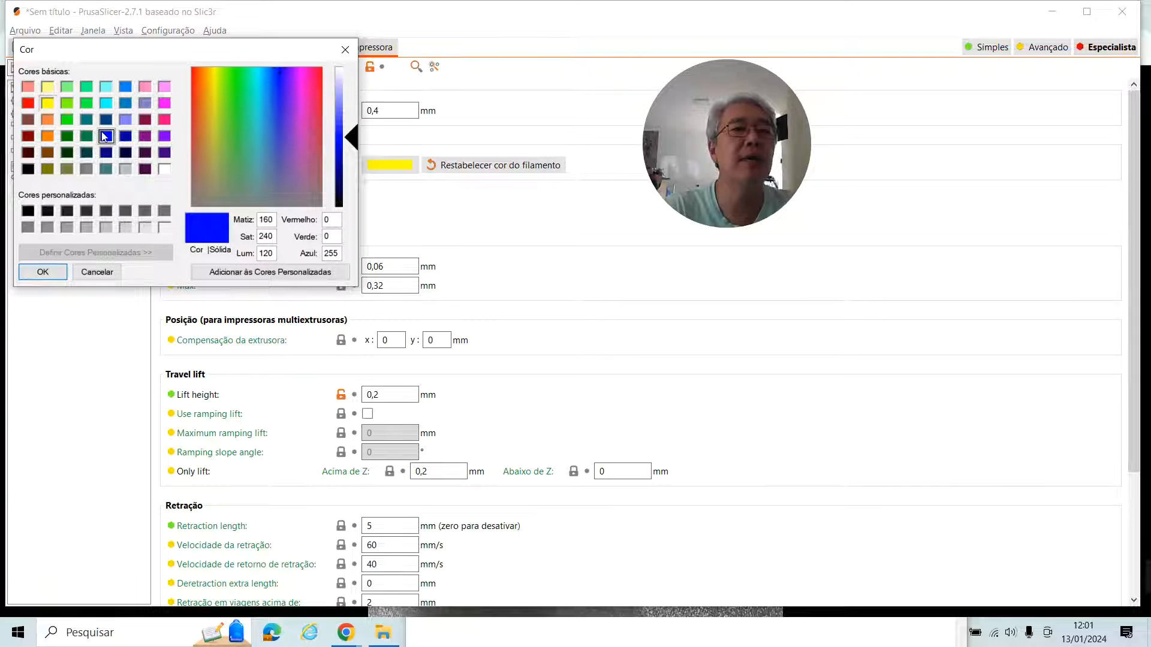
click(44, 273)
click(60, 155)
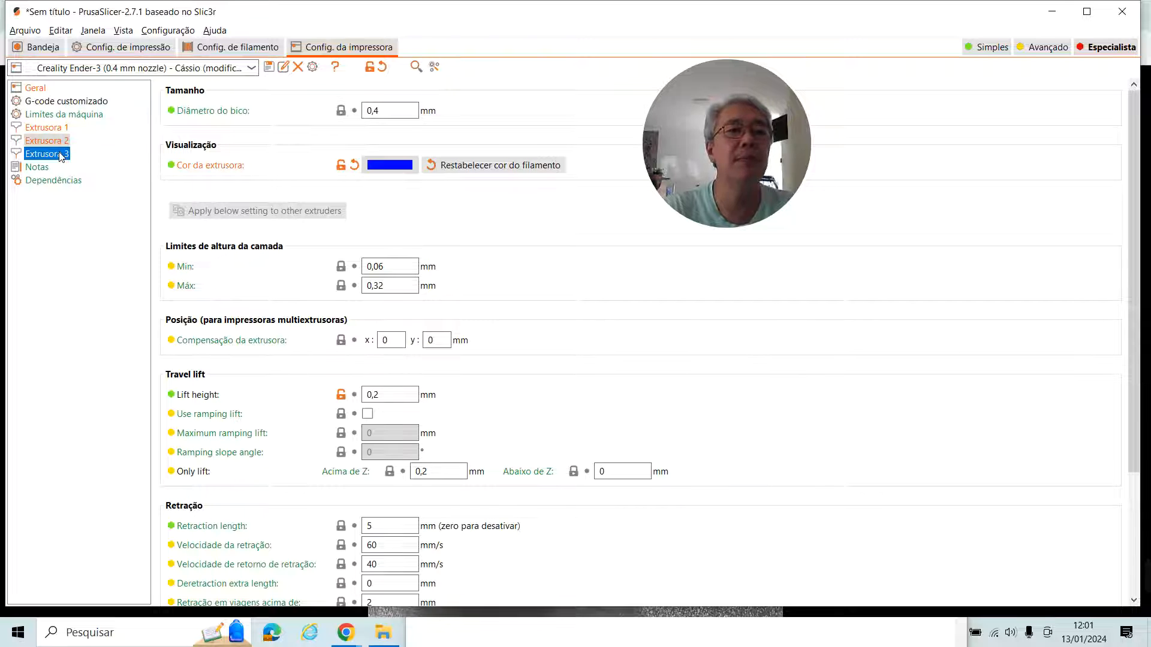
click(55, 130)
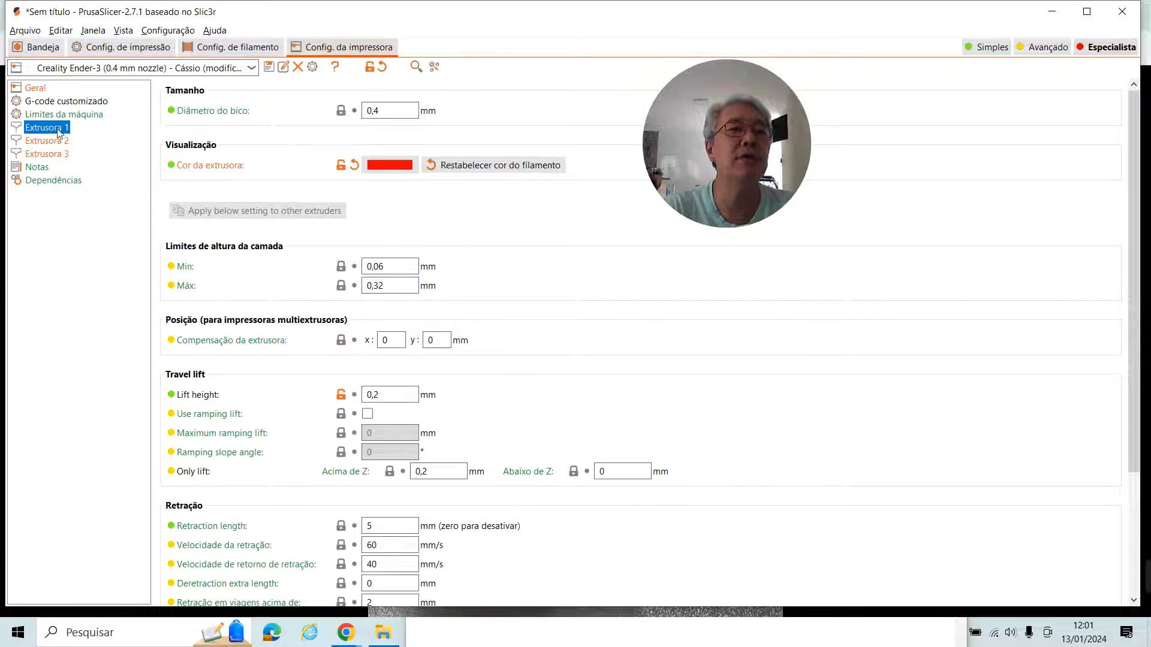
click(42, 46)
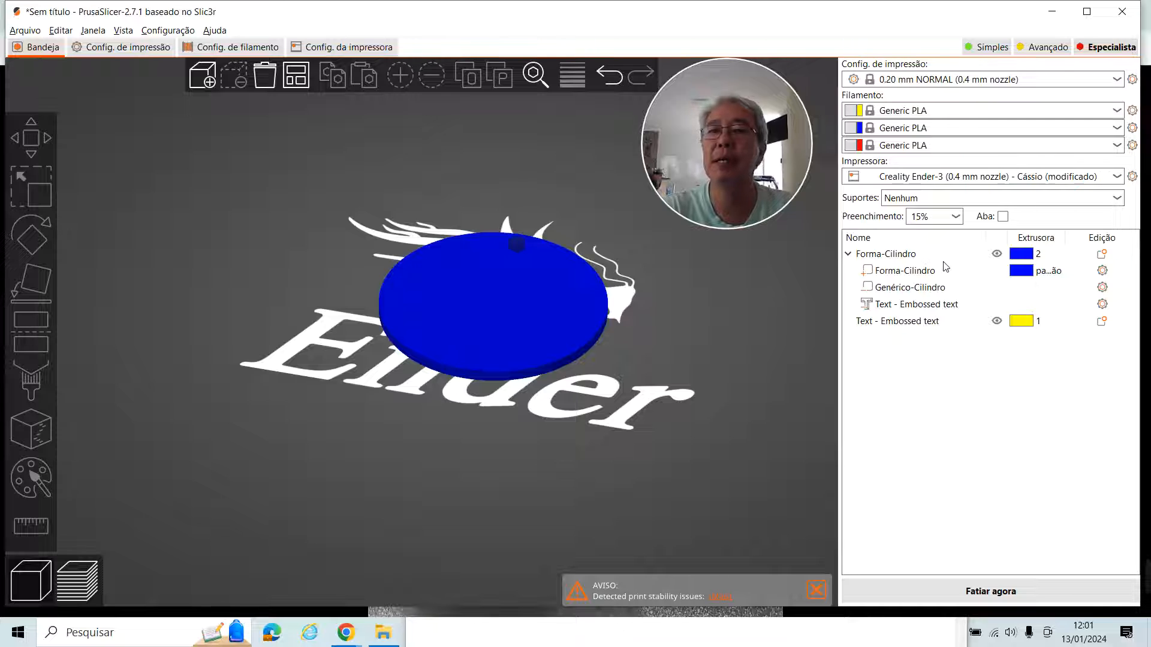
- Change the colour of extruder 2 to purple (red 128, green 0, blue 128) and return to the plate
click(339, 48)
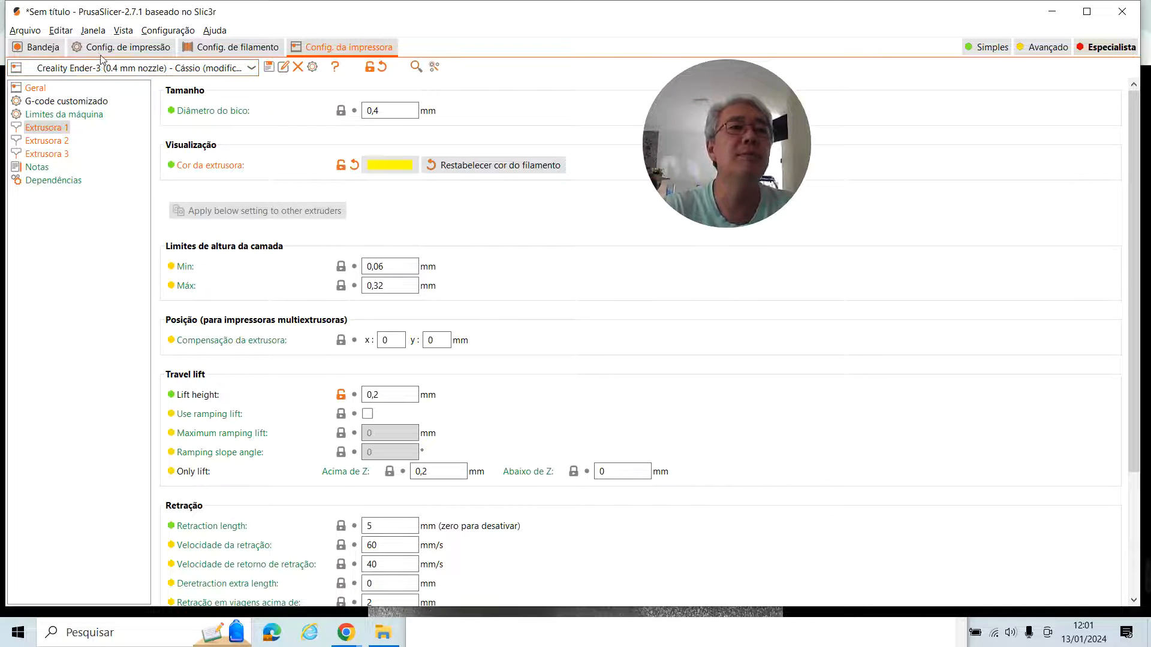
click(58, 143)
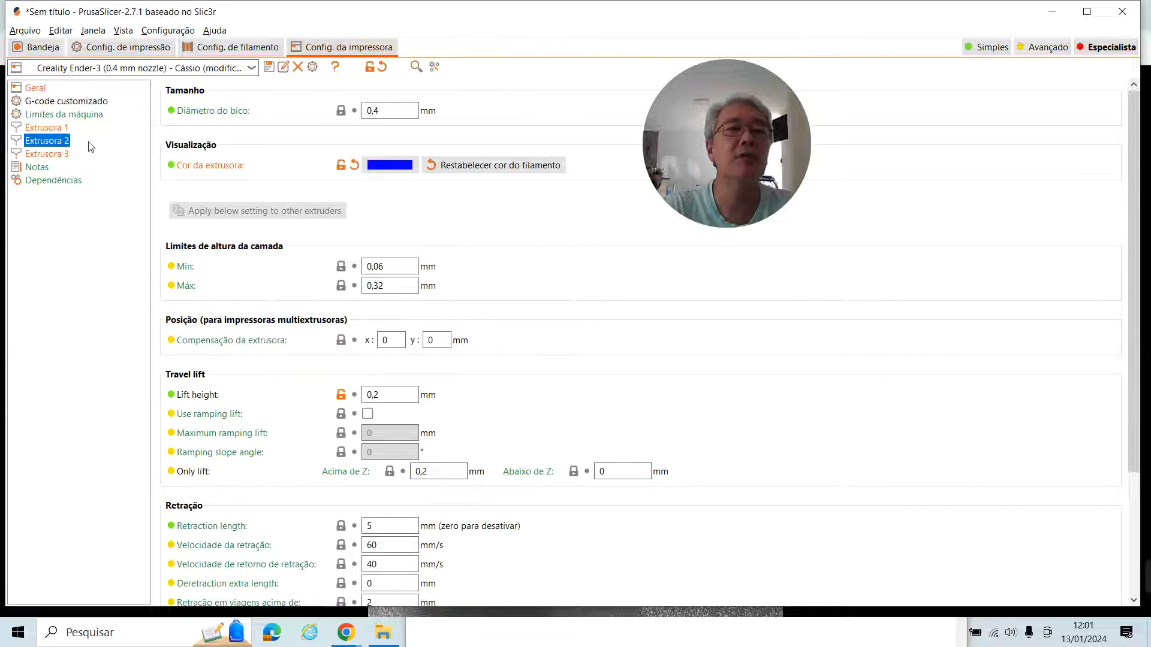
click(390, 166)
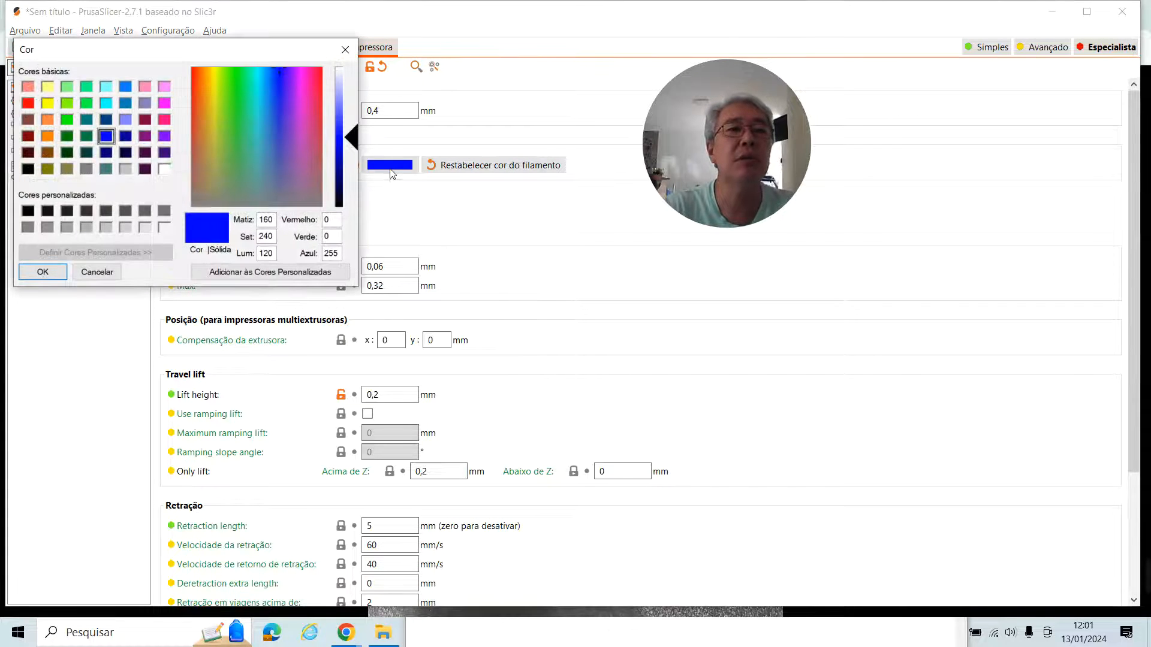
click(143, 137)
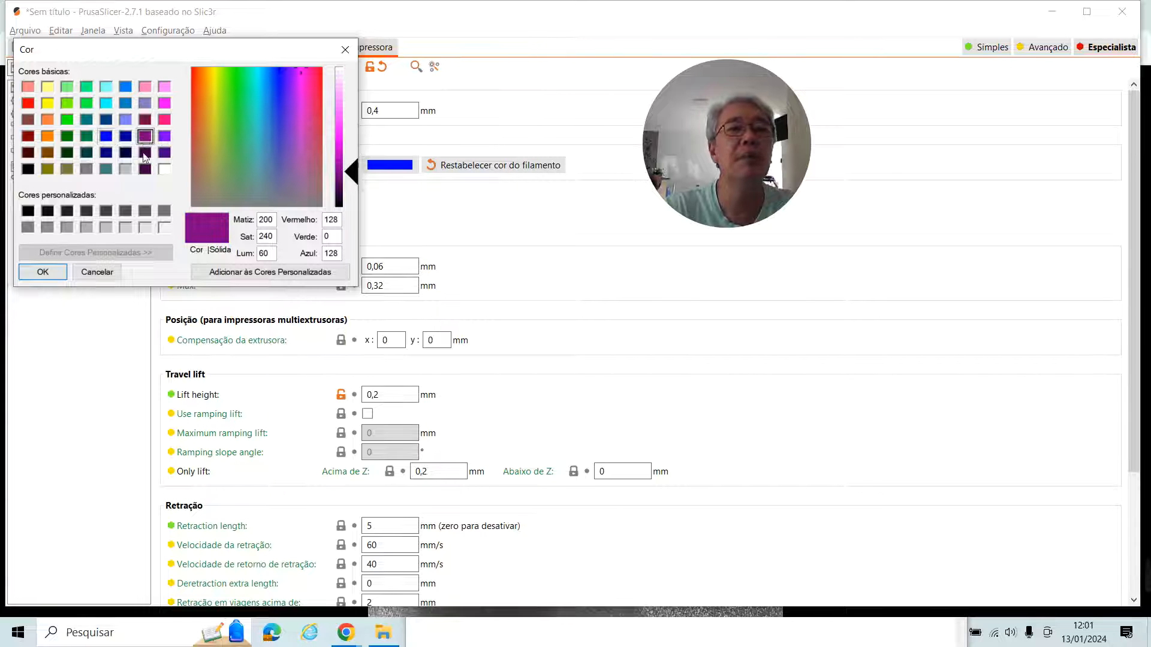
click(26, 272)
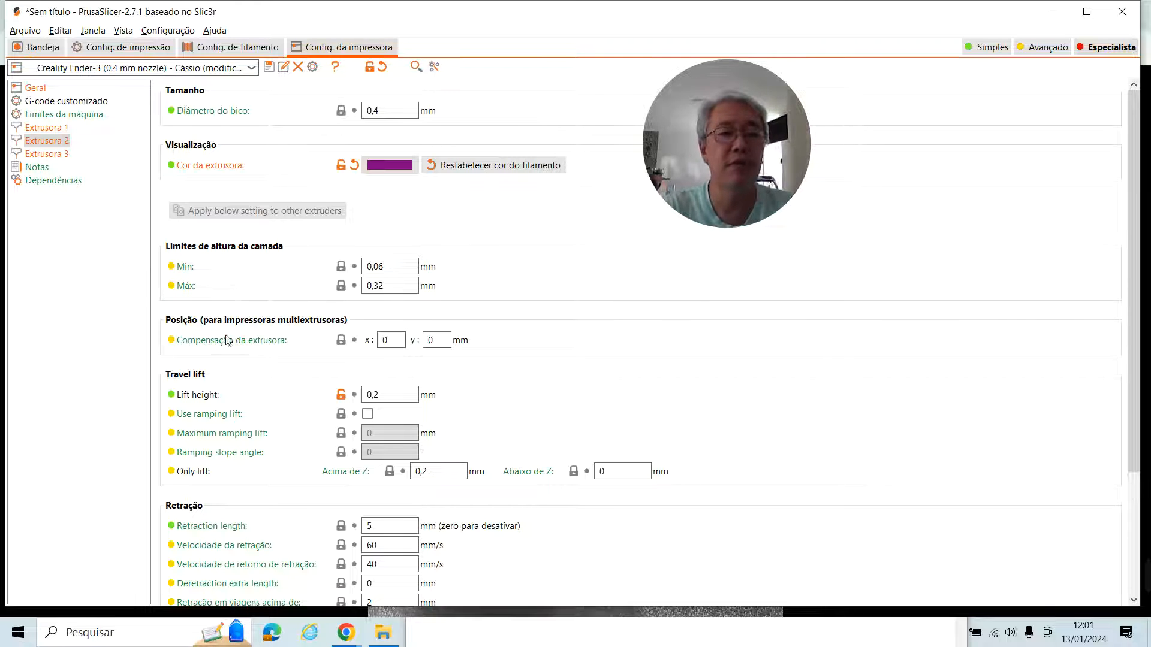
click(37, 48)
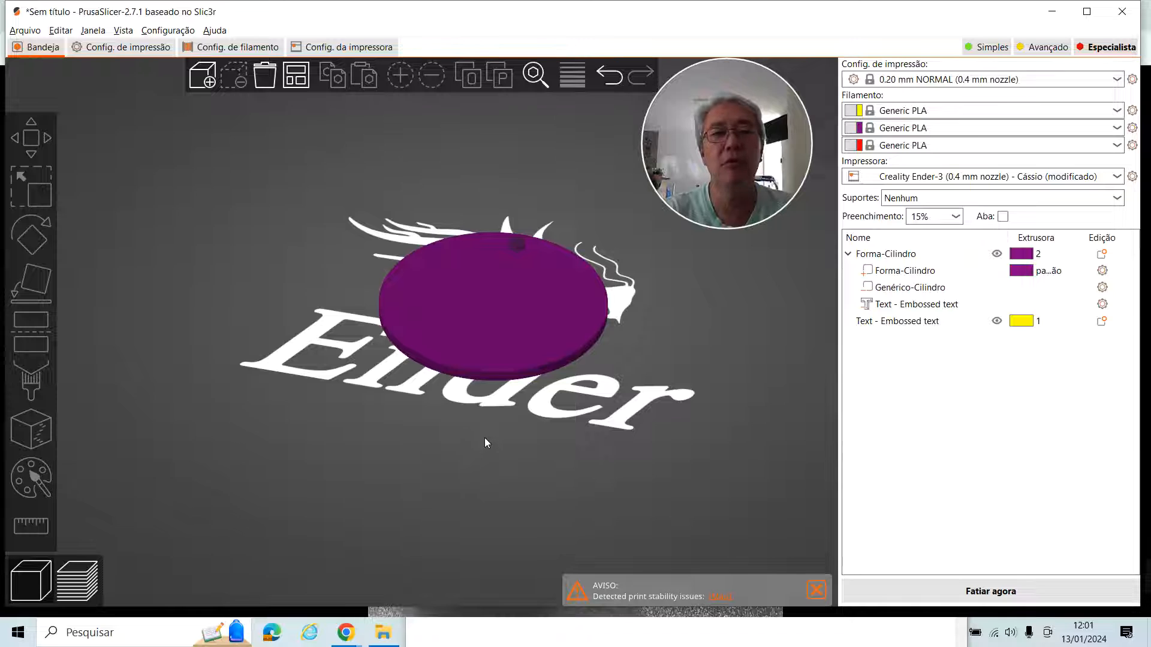
- Slice the plate with the disc and the inlaid letter C
middle_drag(484, 438, 474, 376)
mouse_move(475, 381)
mouse_down()
mouse_move(473, 297)
mouse_move(472, 388)
mouse_up()
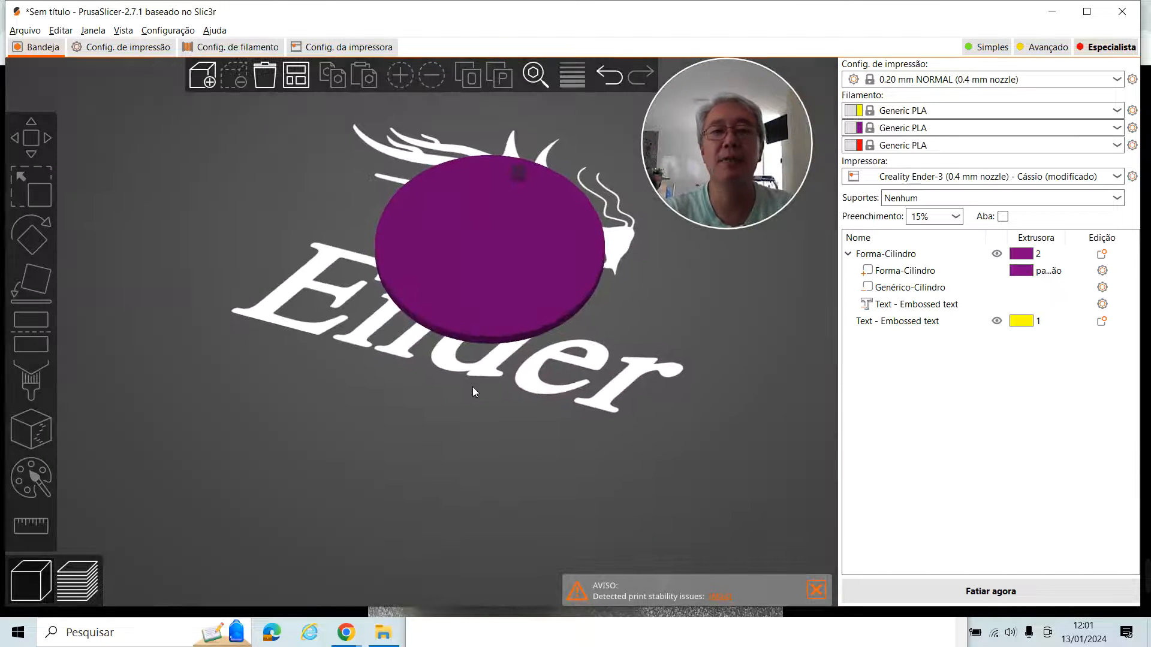
middle_drag(270, 302, 218, 408)
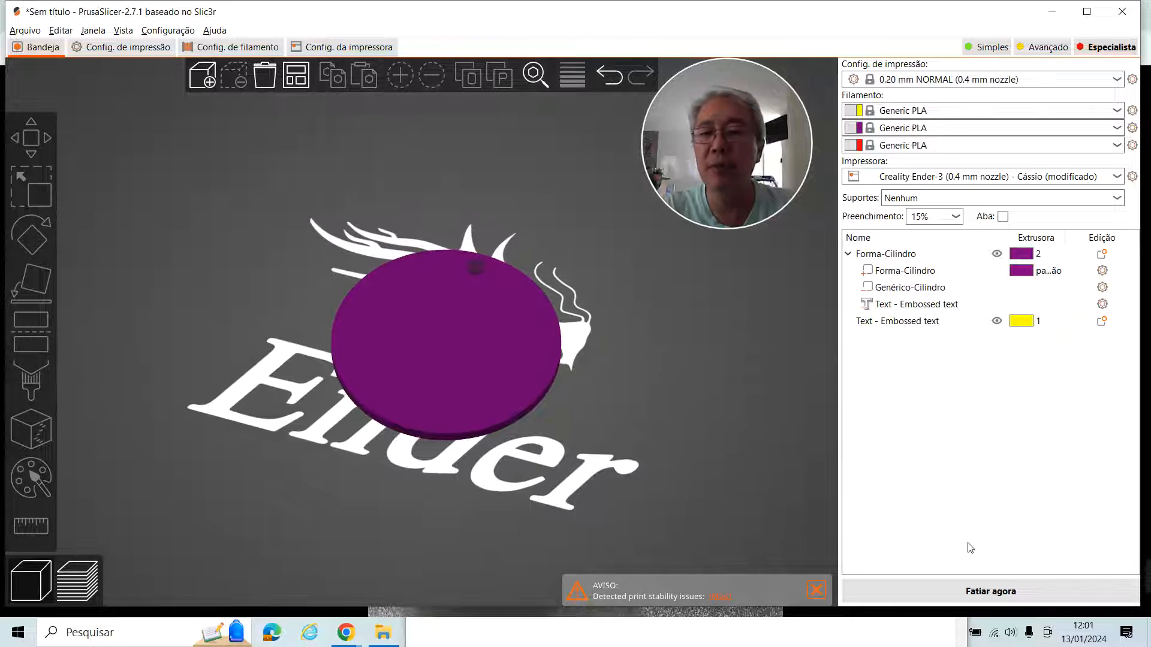
click(934, 583)
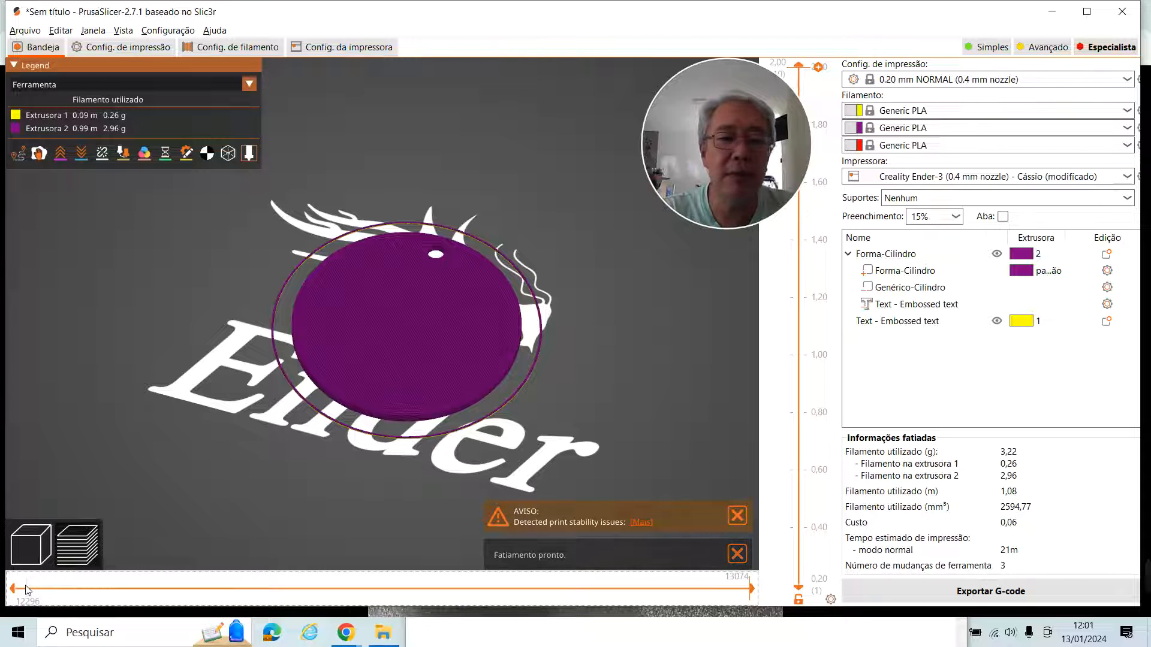
- Restrict the sliced preview to the first layer at 0,20 mm and examine its two-colour toolpaths
click(51, 590)
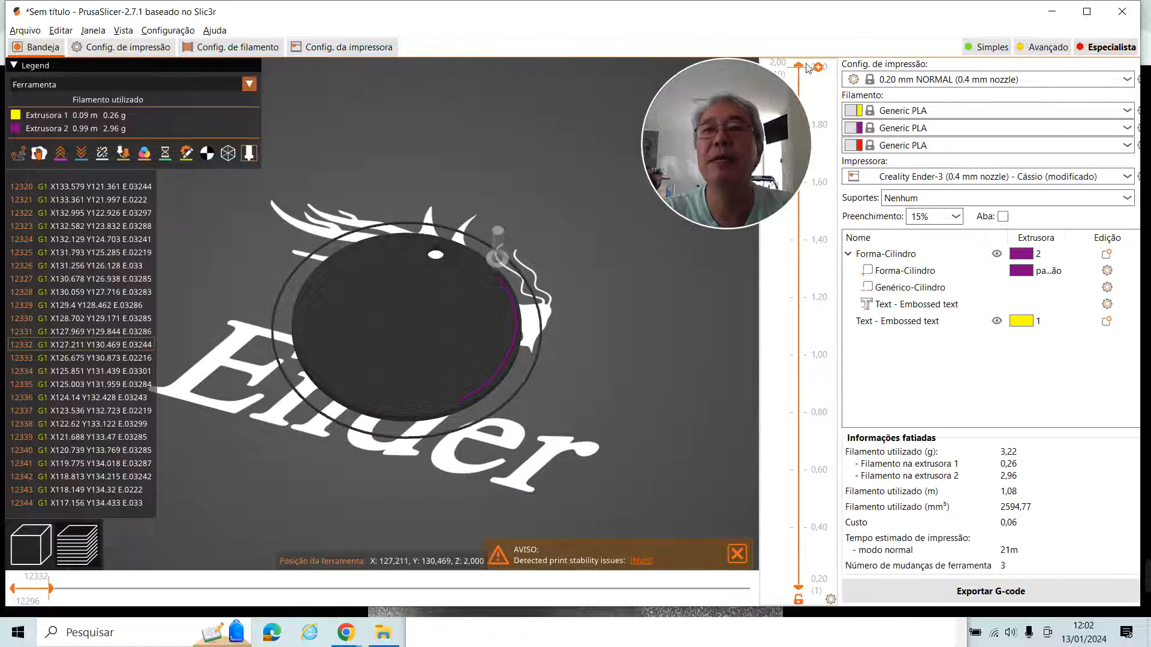
drag(808, 68, 807, 615)
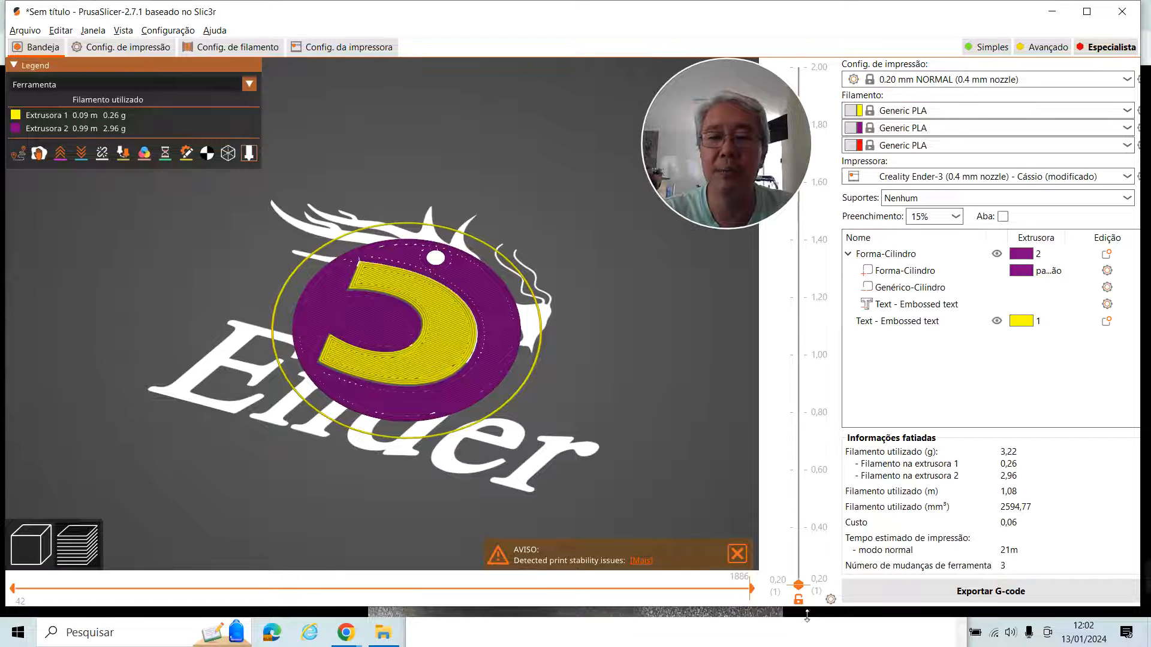
drag(27, 594, 749, 596)
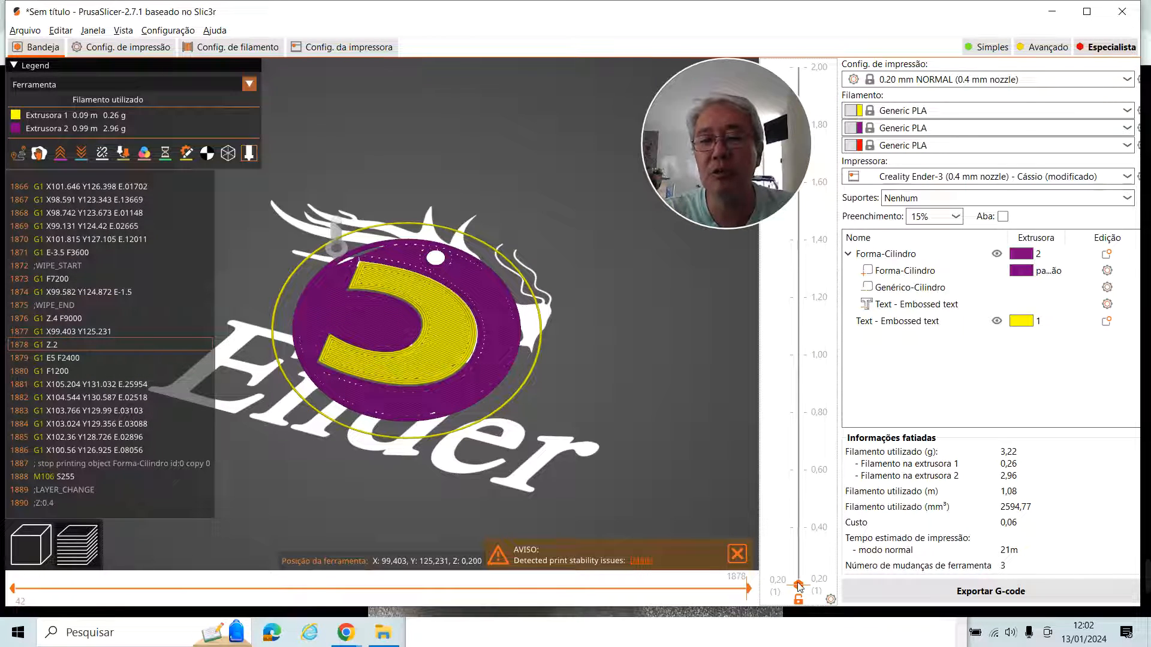
drag(799, 585, 775, 597)
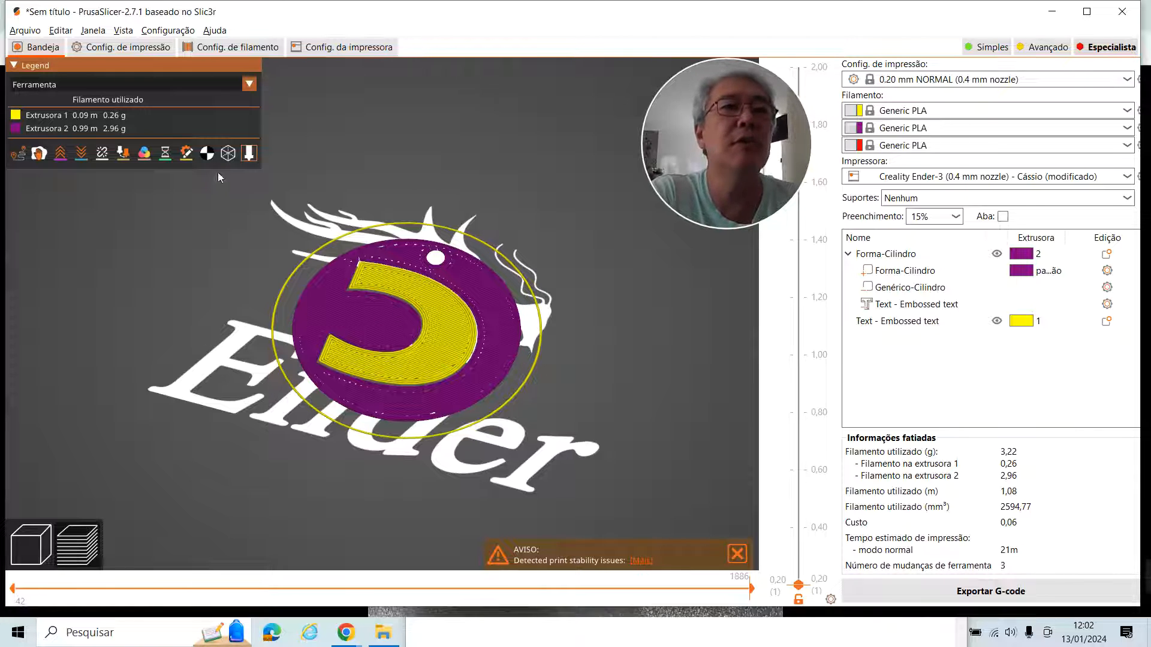
- Set the minimum number of skirt loops to 4 in the print settings and slice the plate again
click(123, 49)
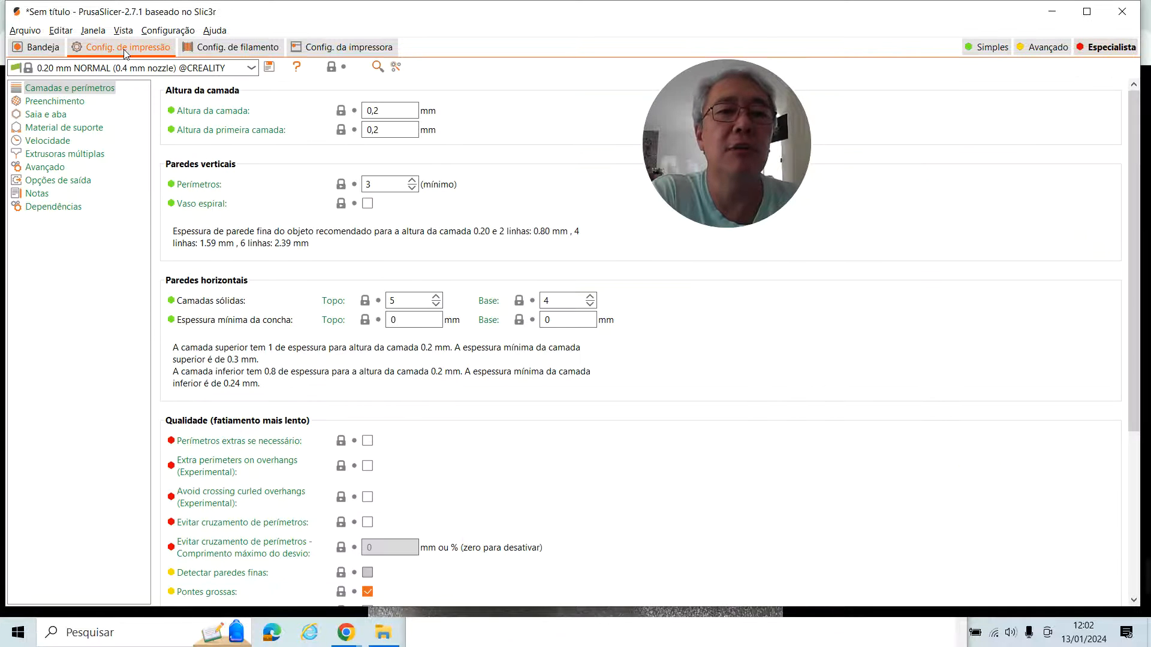
click(39, 115)
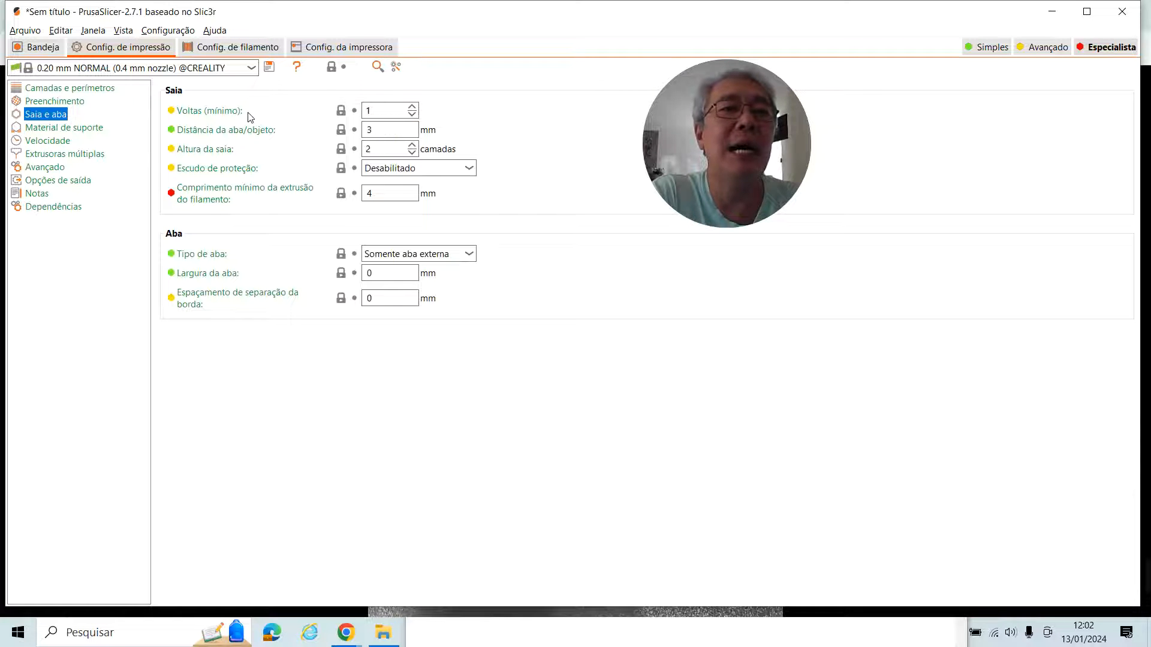
mouse_move(385, 111)
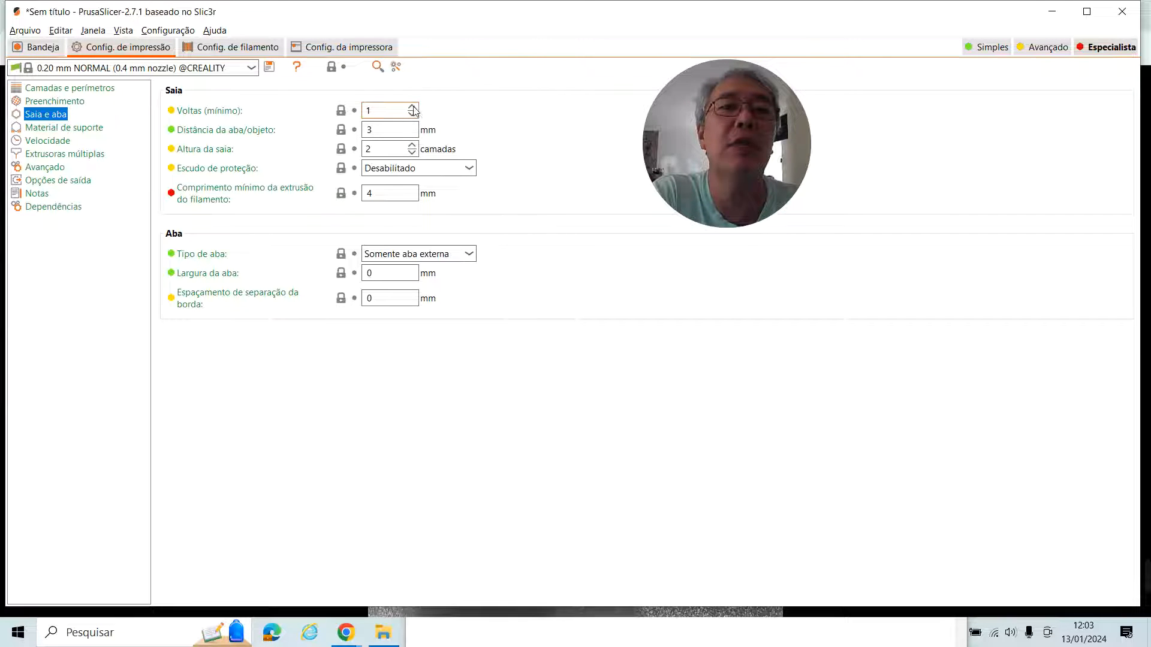
click(413, 108)
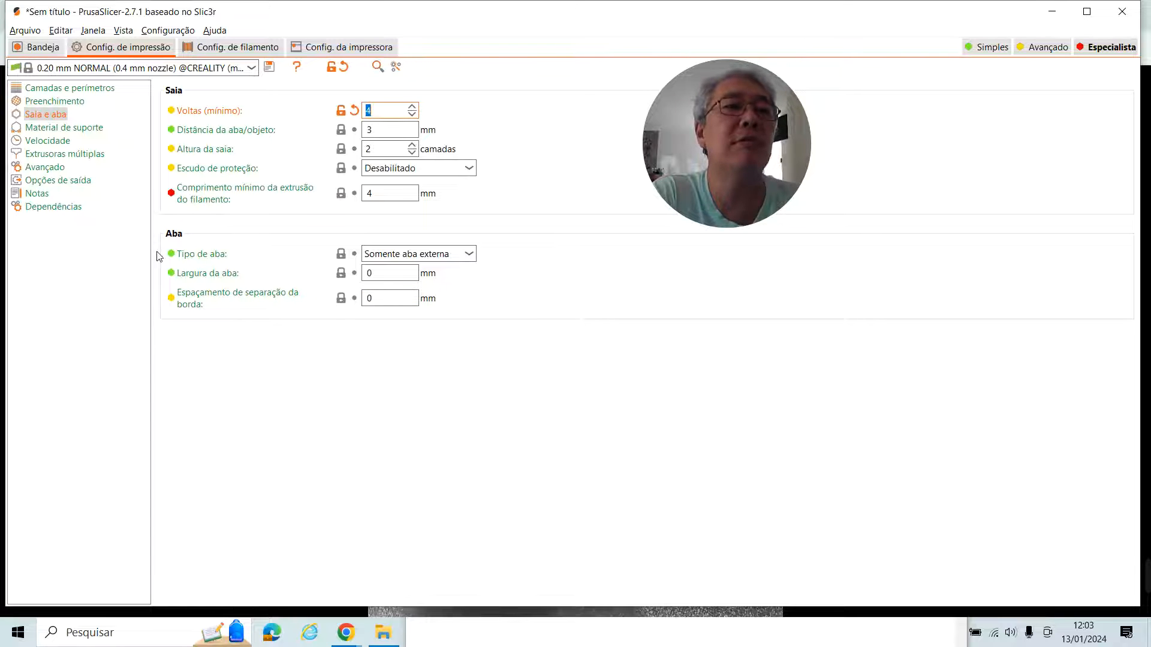
click(37, 48)
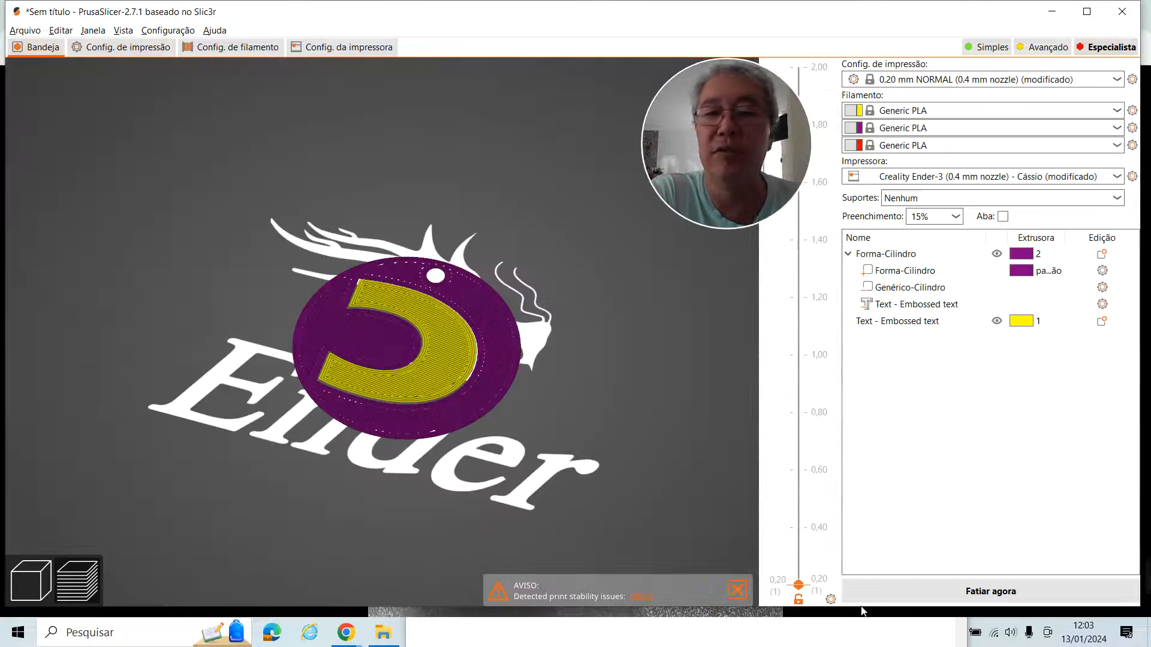
click(890, 586)
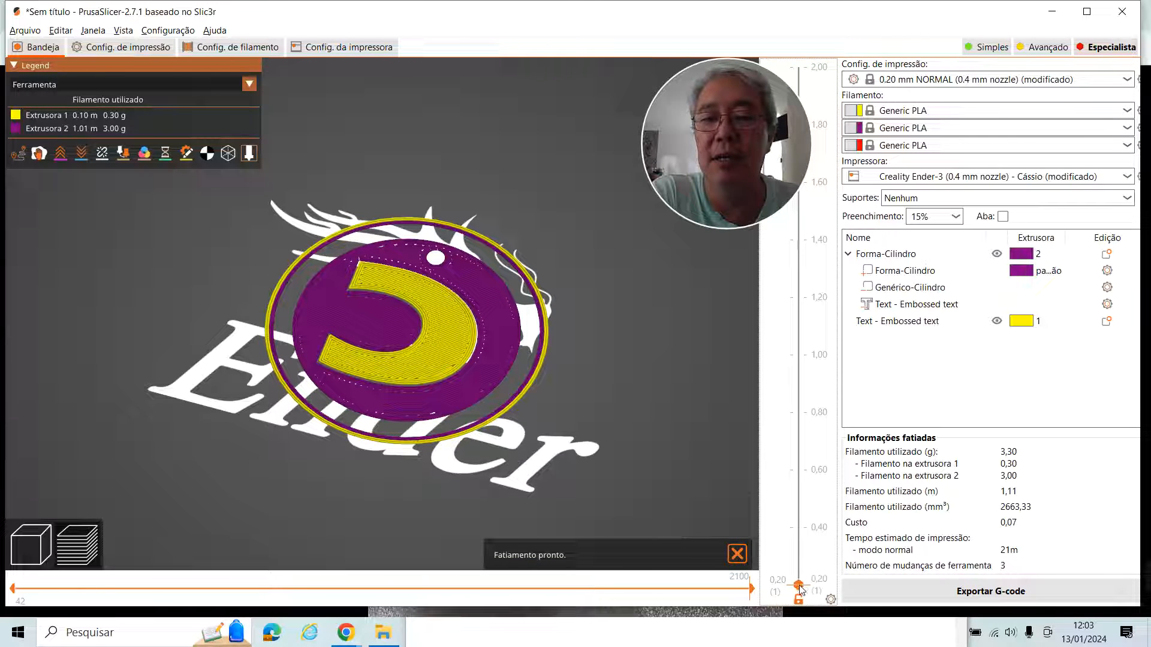
- Play through the first layer's toolpaths to examine the printing order of the skirt, letter C and disc
mouse_move(751, 589)
mouse_down()
mouse_move(41, 589)
mouse_move(245, 595)
mouse_up()
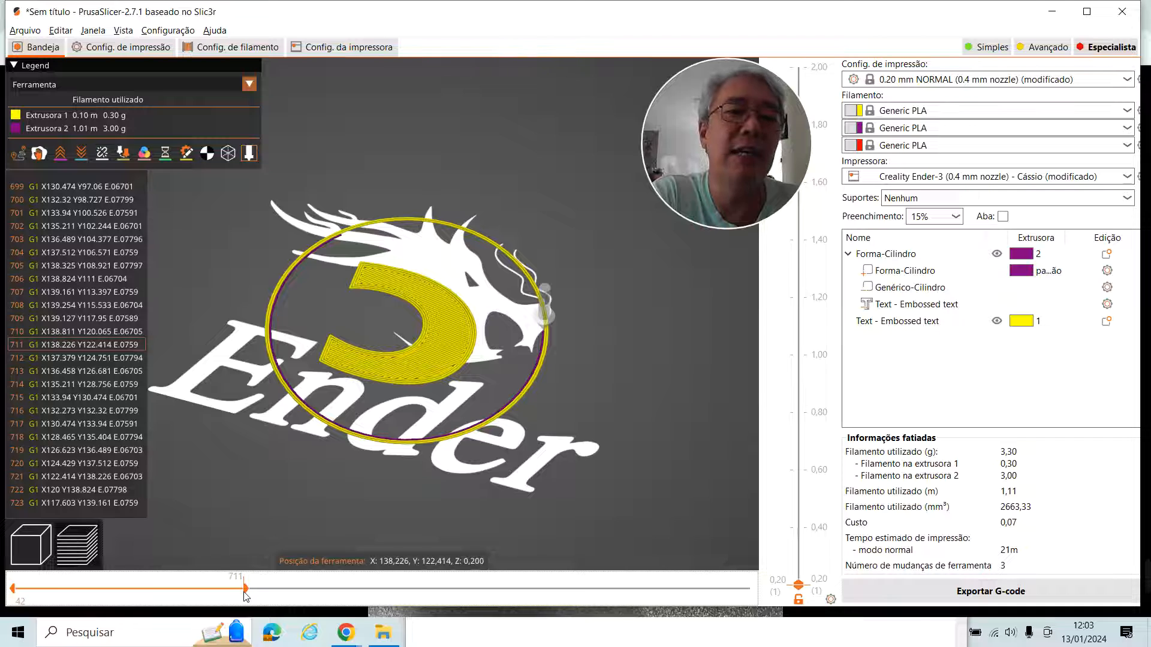
mouse_move(245, 595)
mouse_down()
mouse_move(357, 582)
mouse_move(584, 595)
mouse_up()
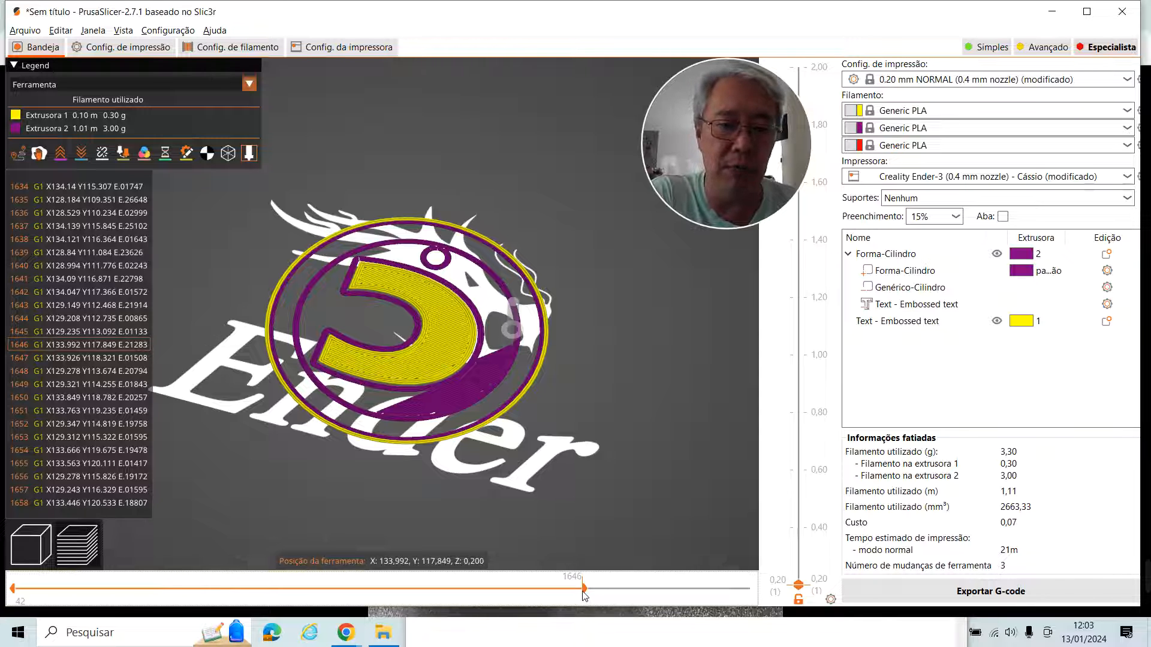
drag(585, 594, 753, 585)
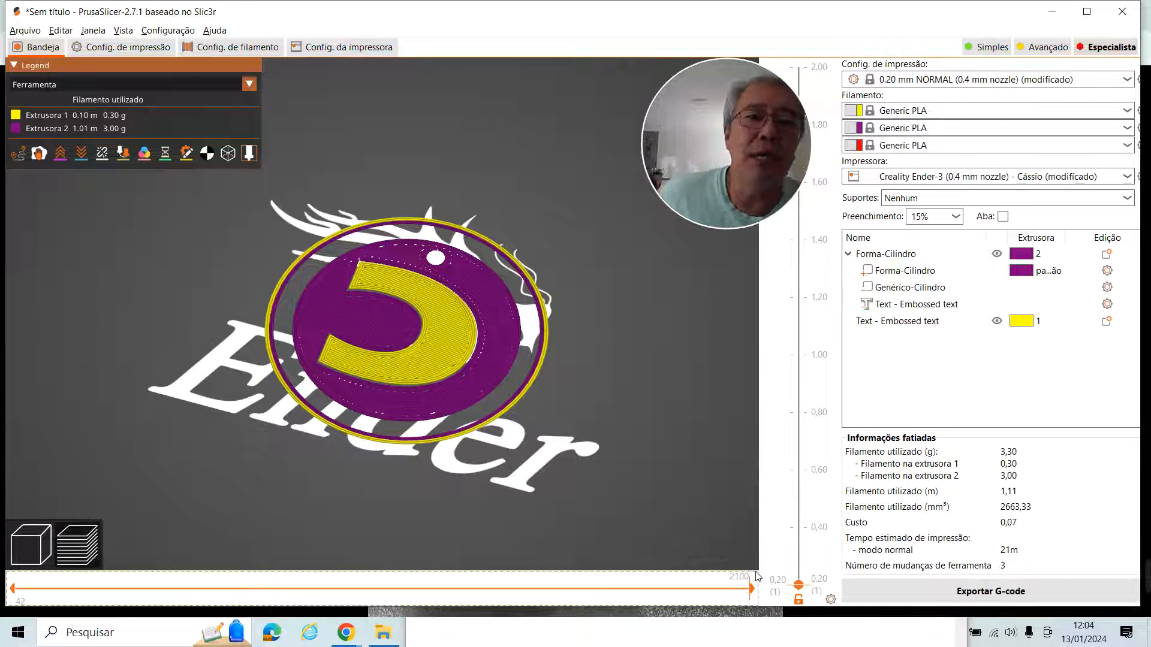
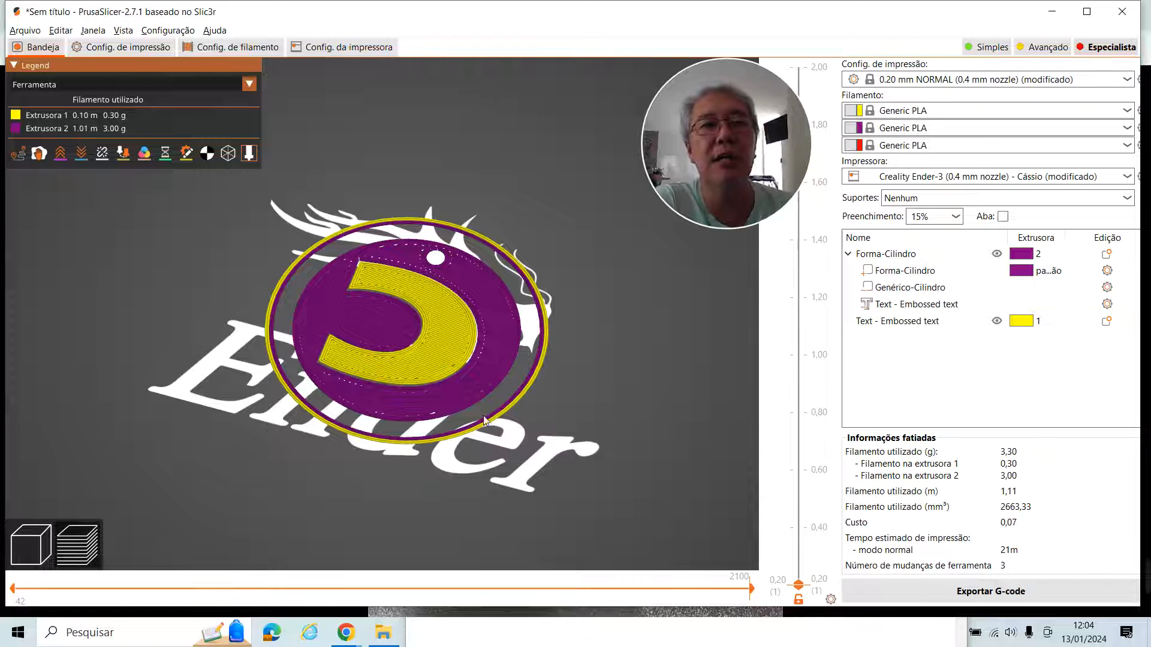
- Try a lift height of 0 mm for extruder 1 in the printer settings and restore it to 0,2 mm
click(324, 48)
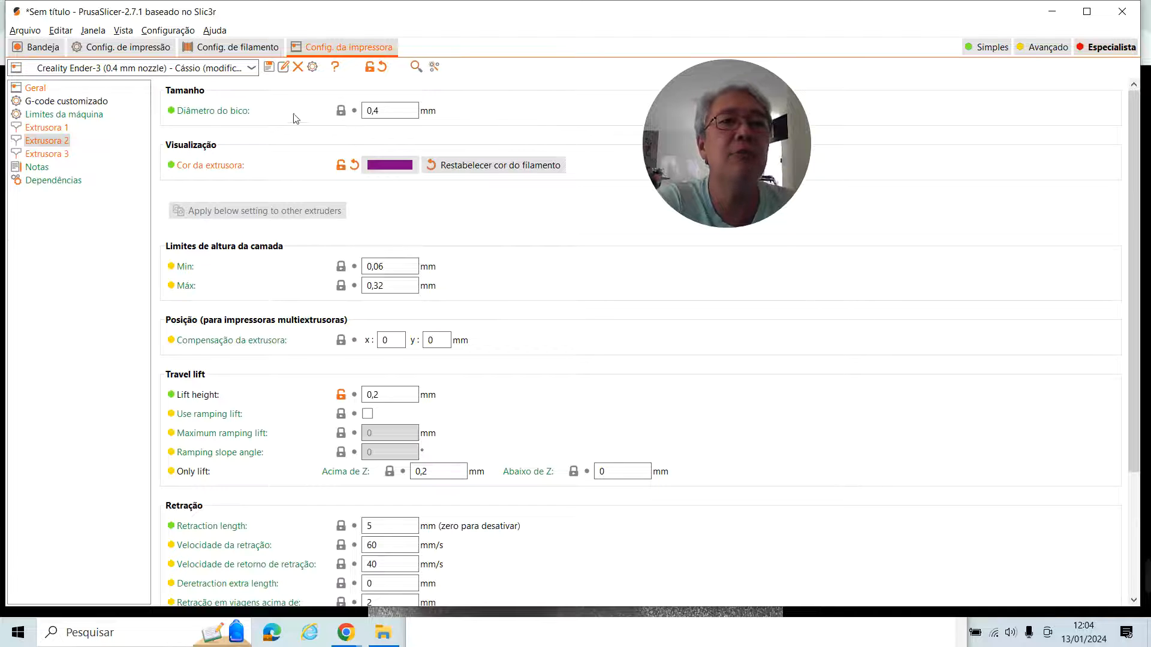
click(44, 128)
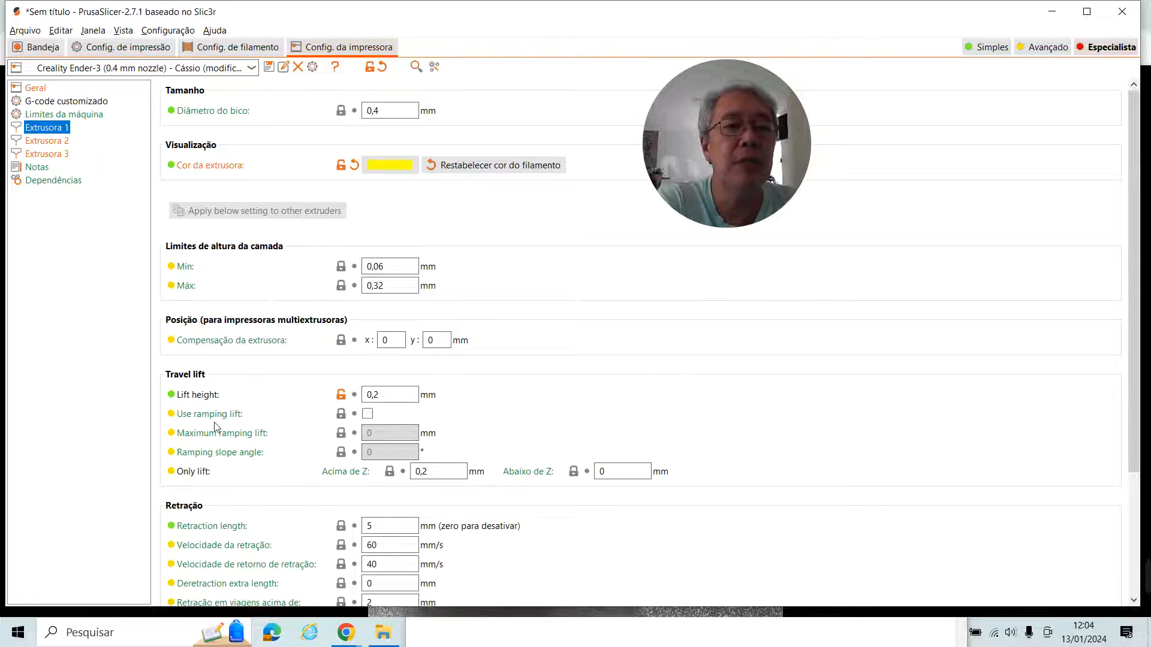
click(401, 397)
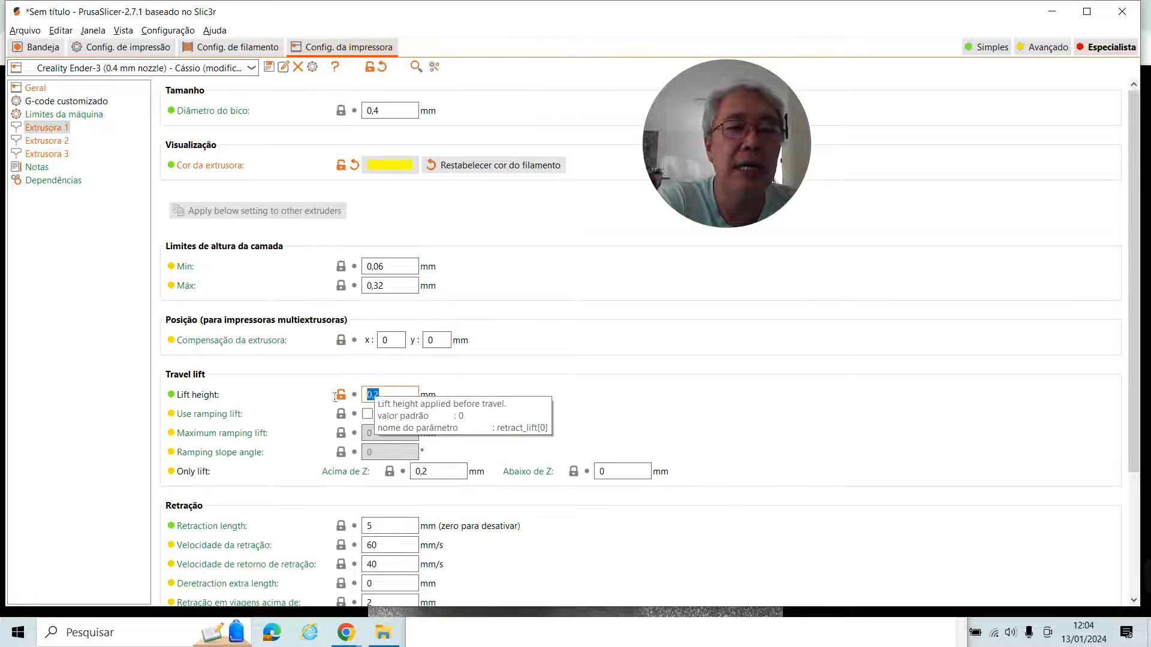
text(0)
key(Tab)
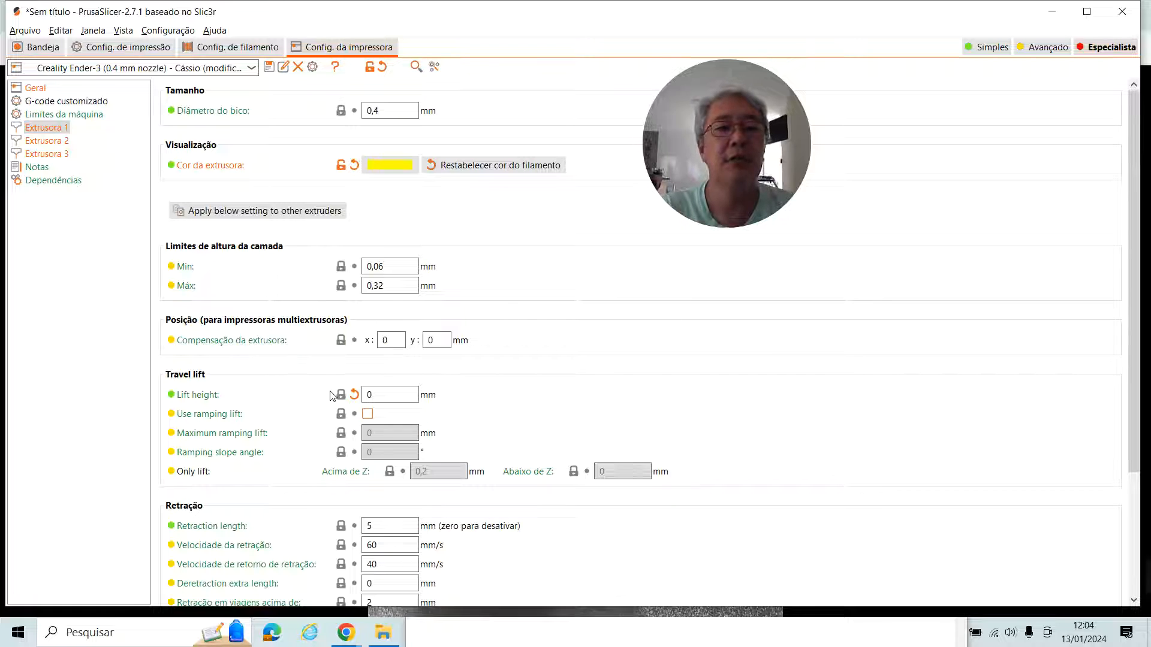
click(404, 394)
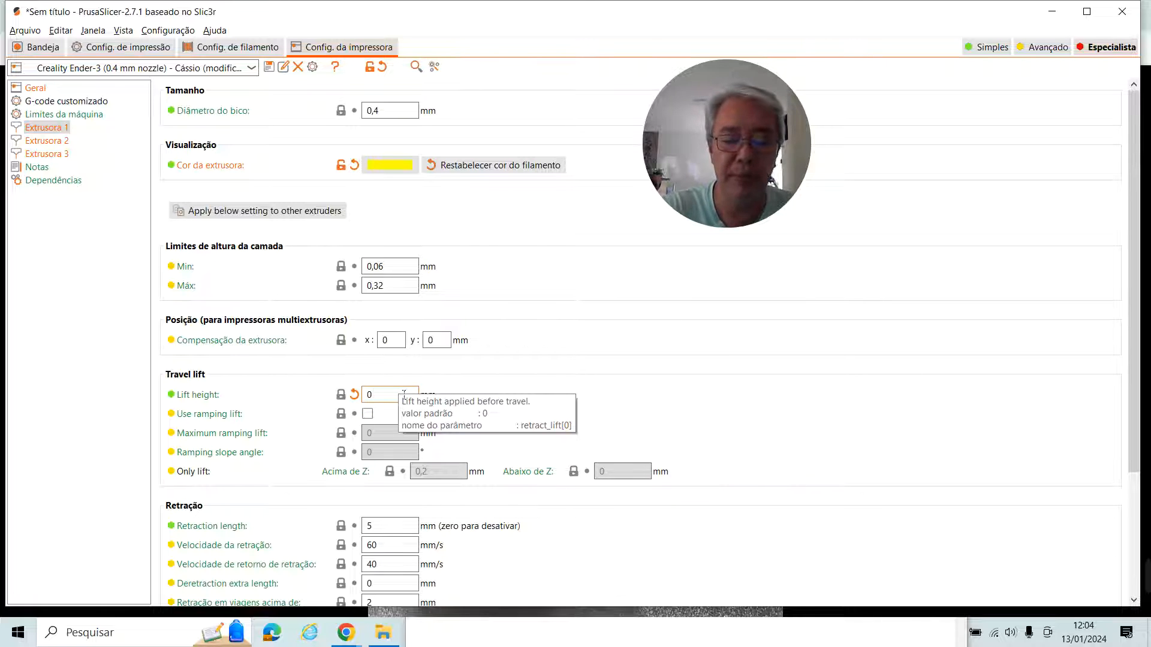
text(,2)
key(Tab)
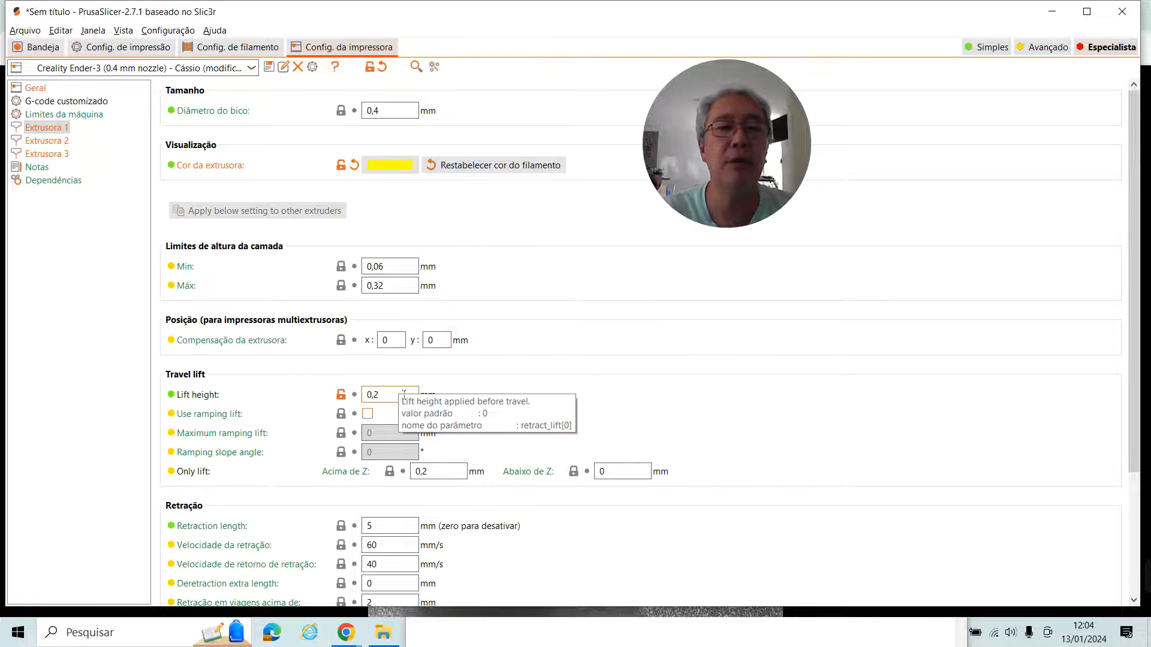
- Compare the travel lift and other settings of extruders 1, 2 and 3
click(51, 143)
click(41, 154)
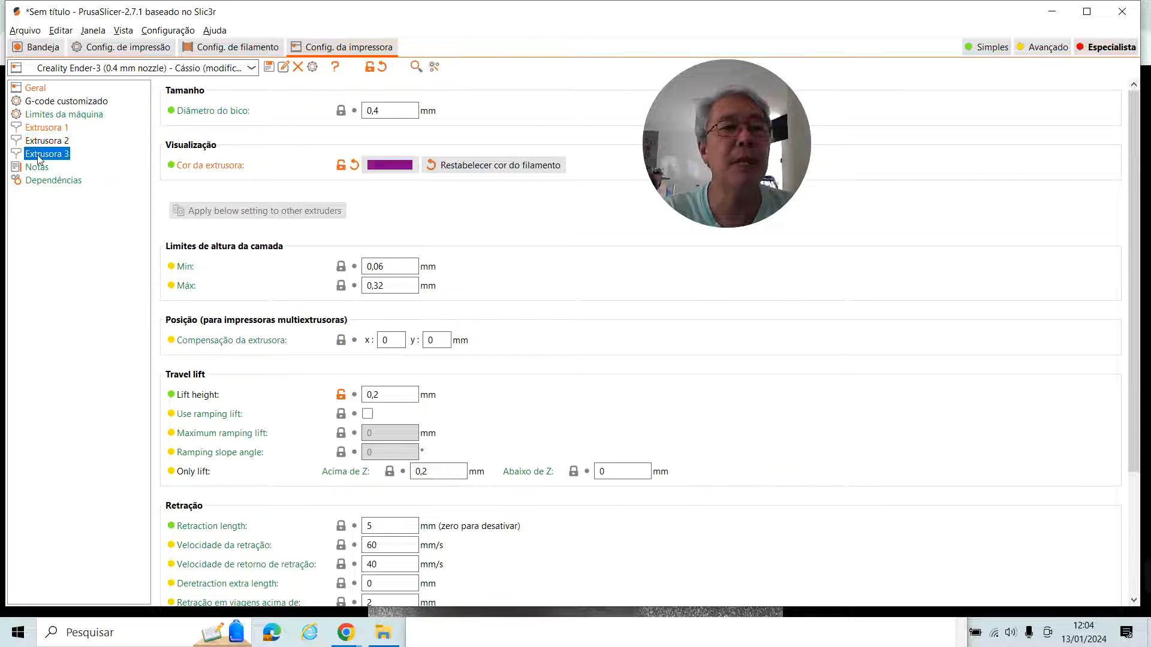
click(50, 127)
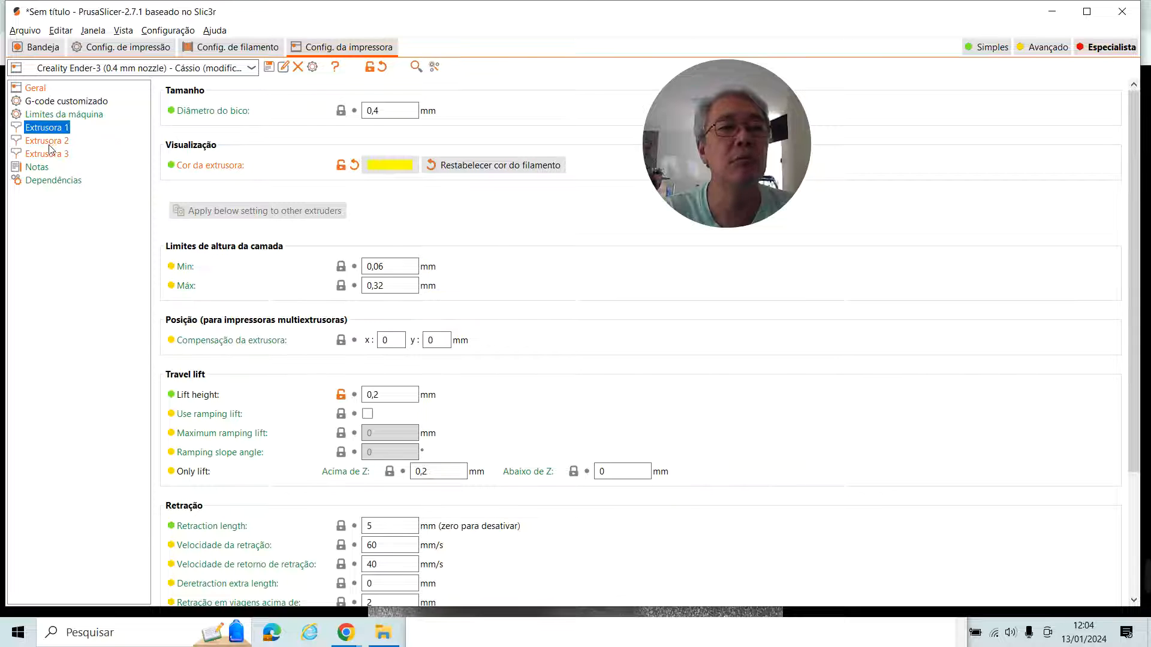
click(51, 141)
click(50, 154)
click(49, 128)
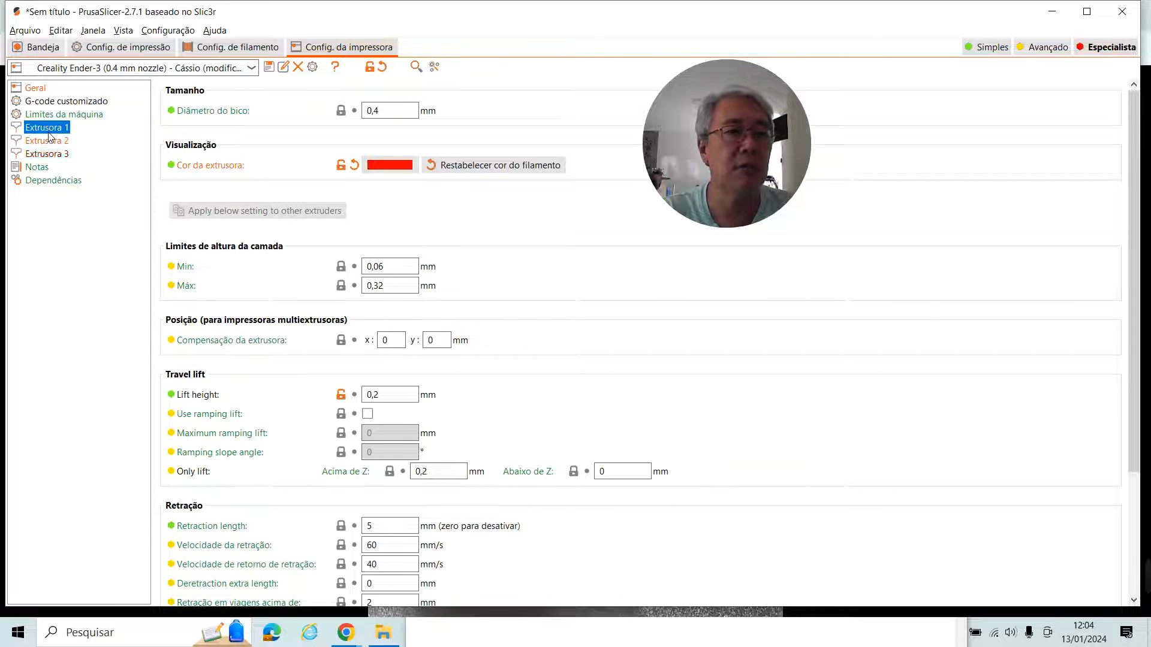
click(54, 141)
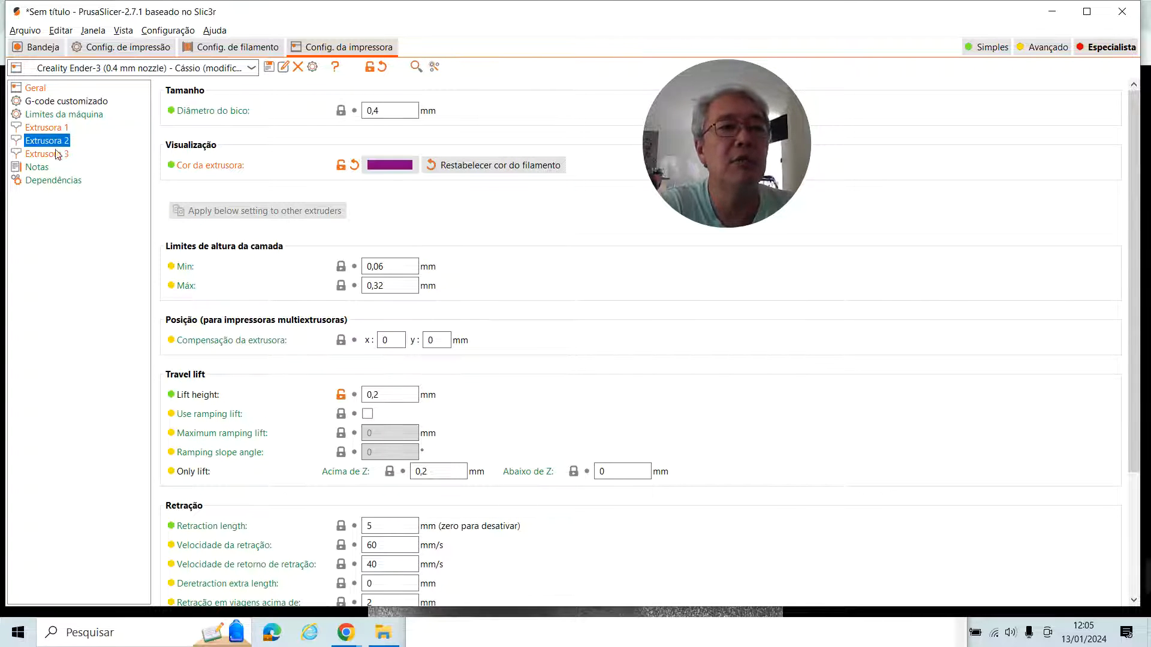
click(54, 155)
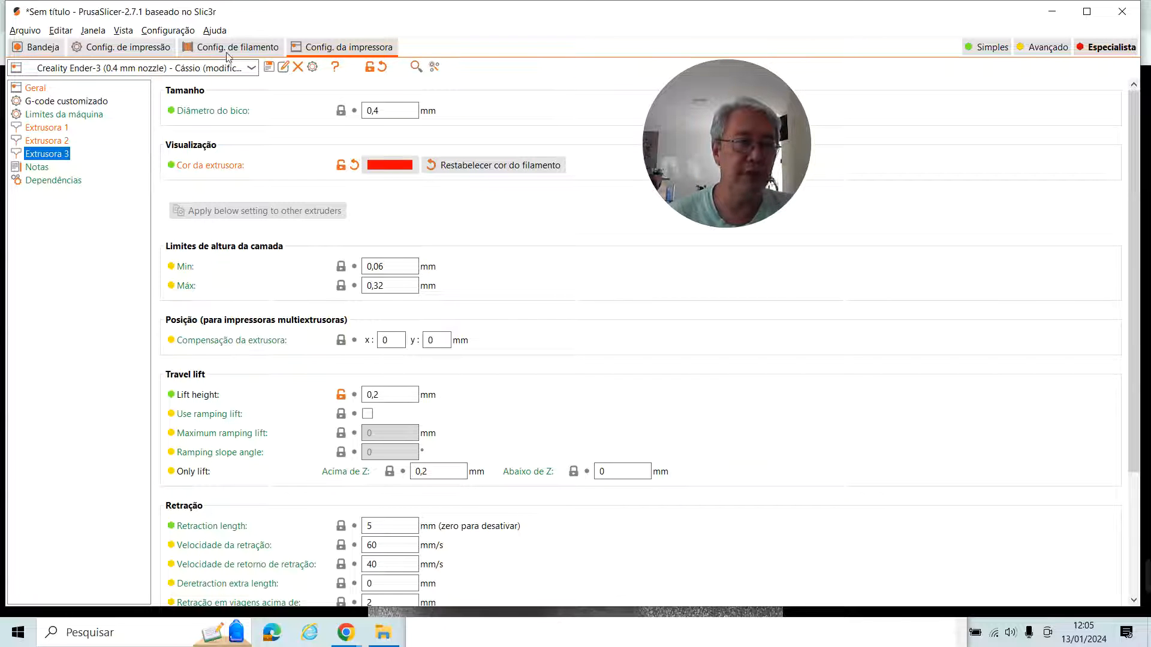
- Set the first layer height to 0,3 mm in the layers and perimeters print settings
click(122, 47)
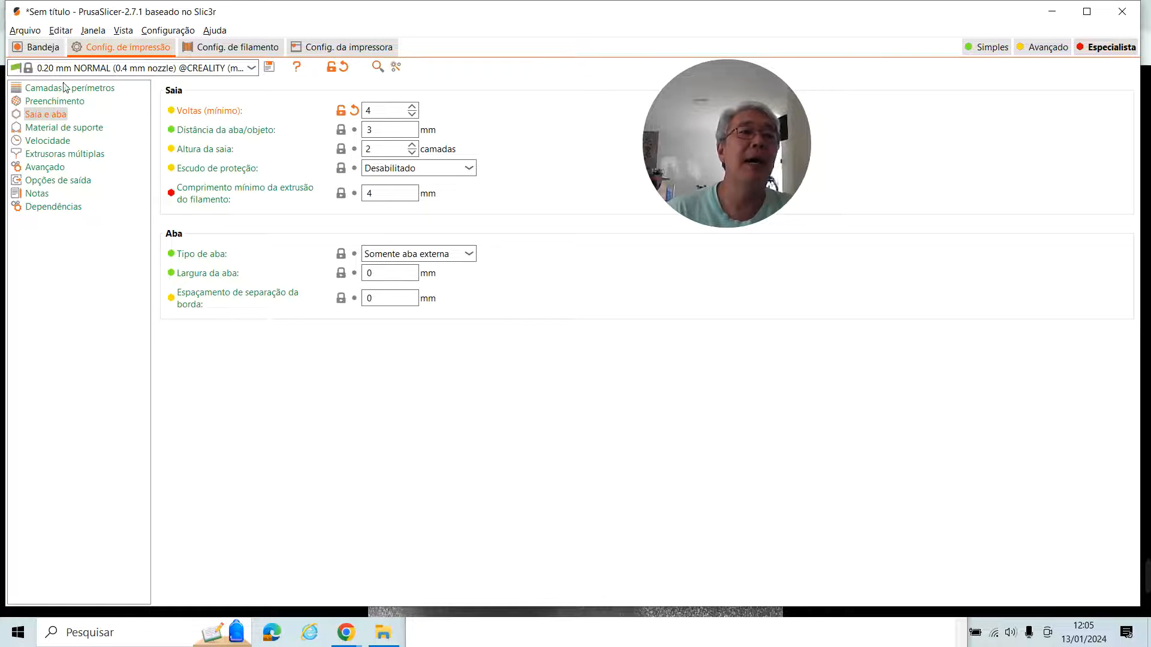
click(66, 88)
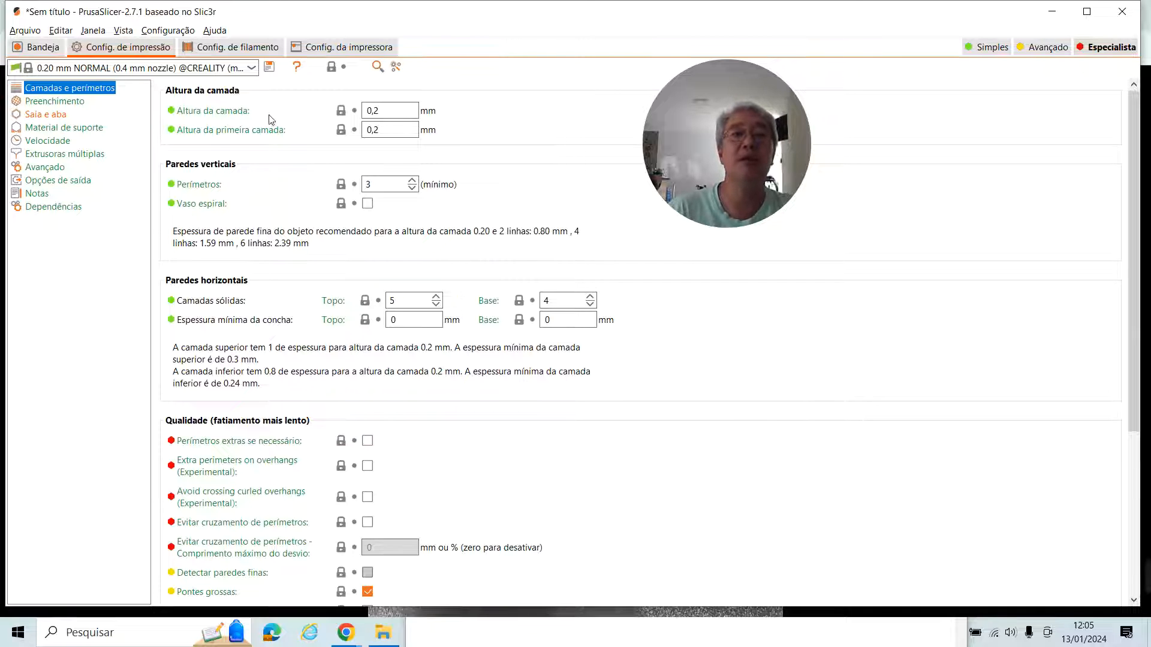
mouse_move(381, 132)
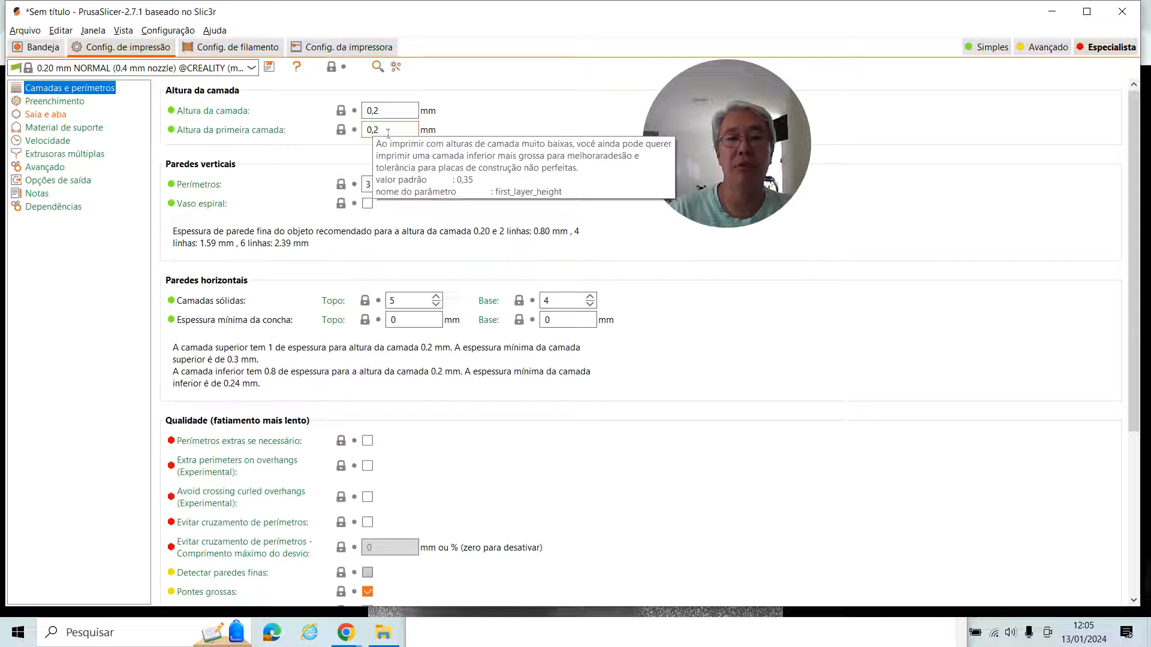
click(388, 131)
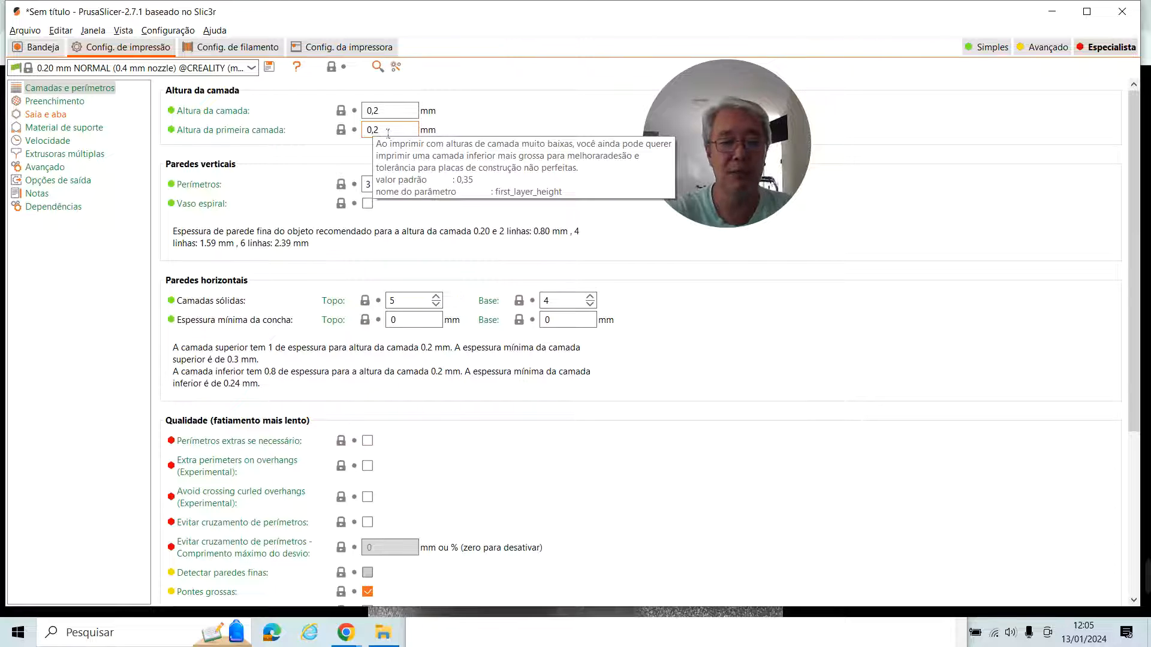
key(Tab)
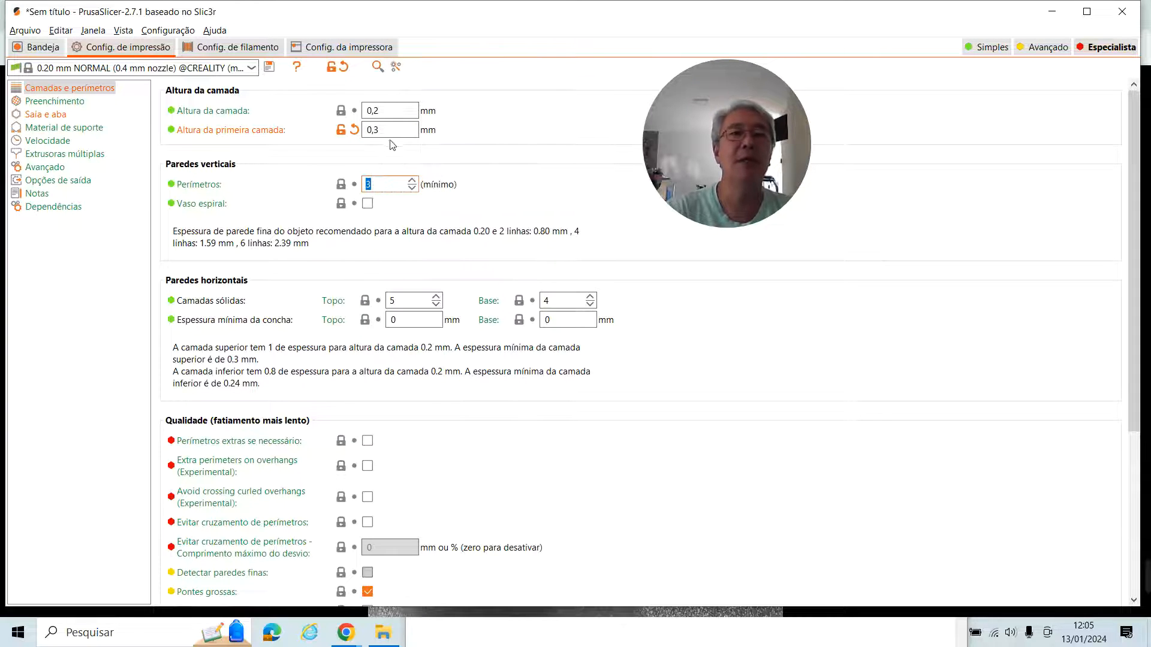
click(394, 135)
key(BackSpace)
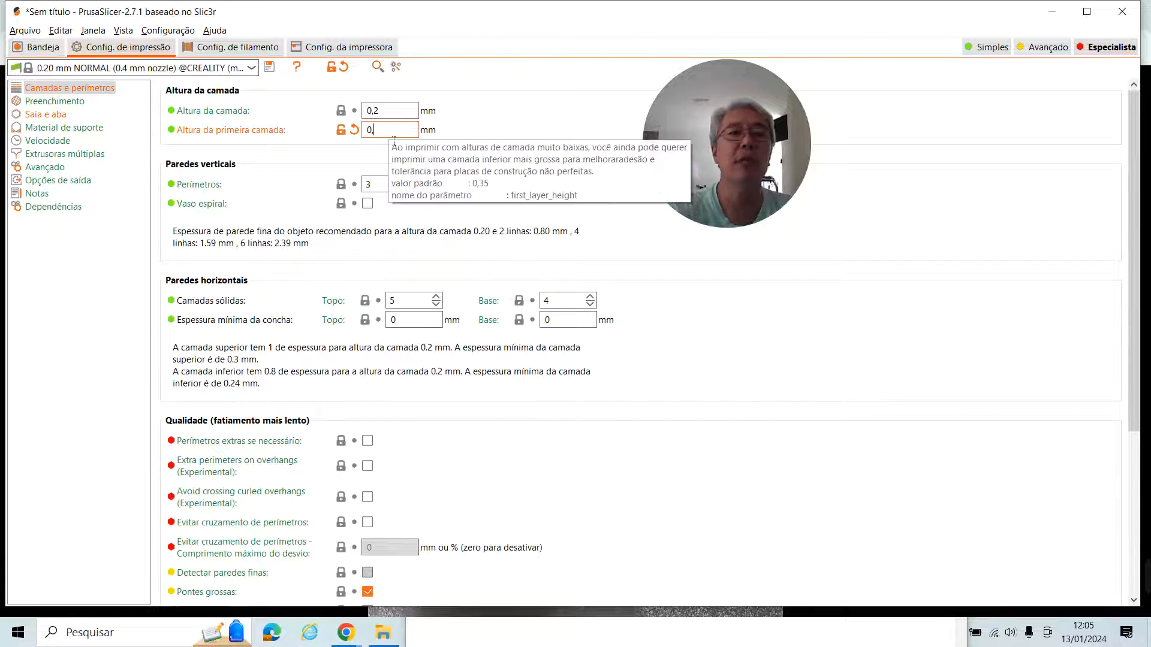
text(2)
key(BackSpace)
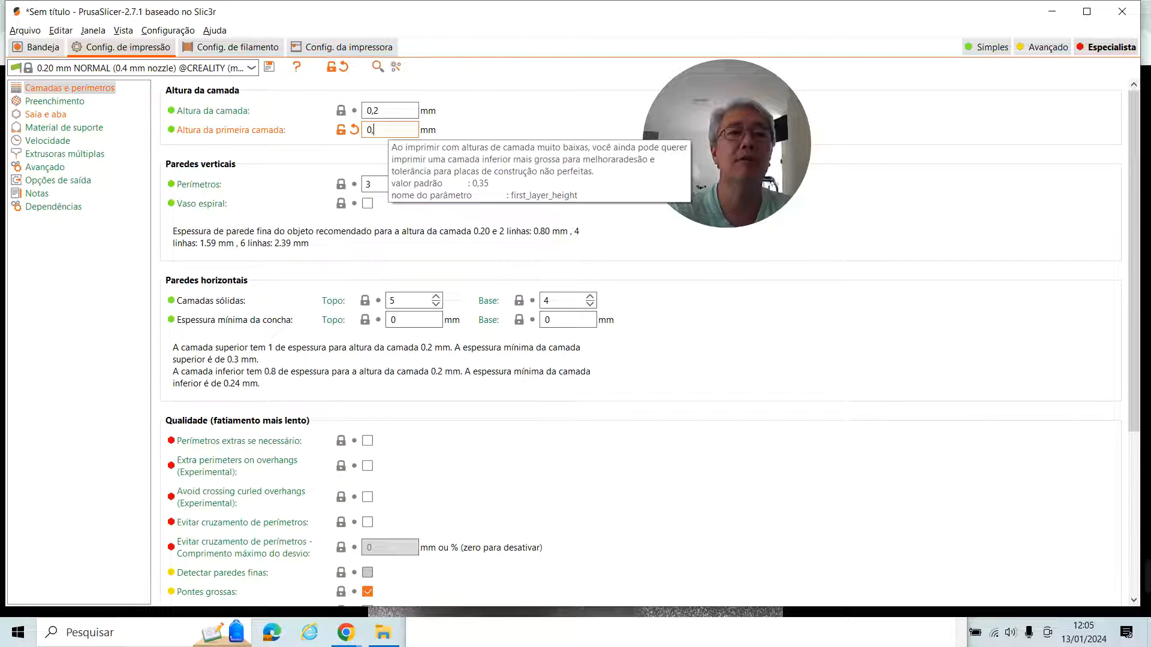
text(3)
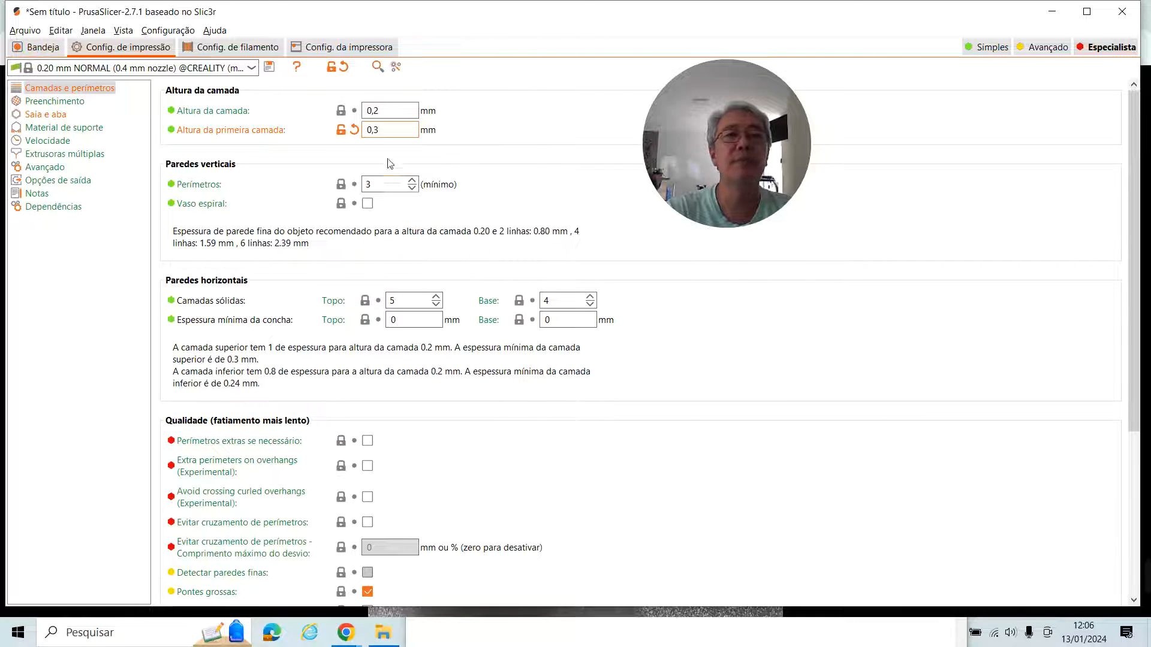
- Slice the plate again and restrict the preview to the first layer at 0,30 mm
click(40, 47)
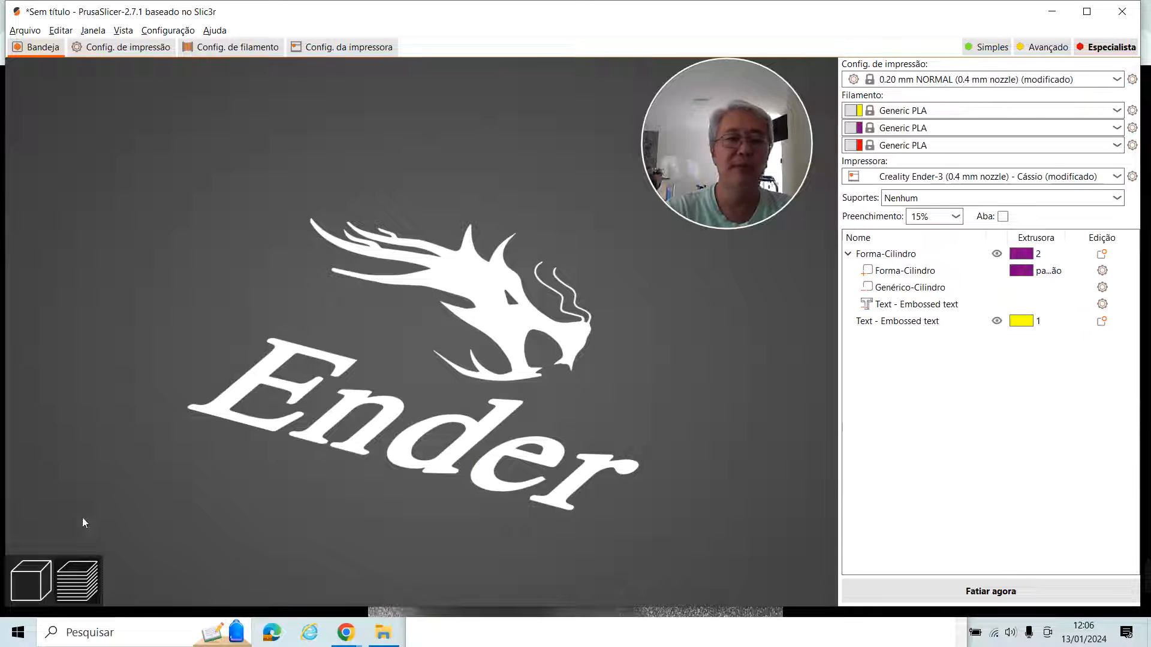
click(984, 592)
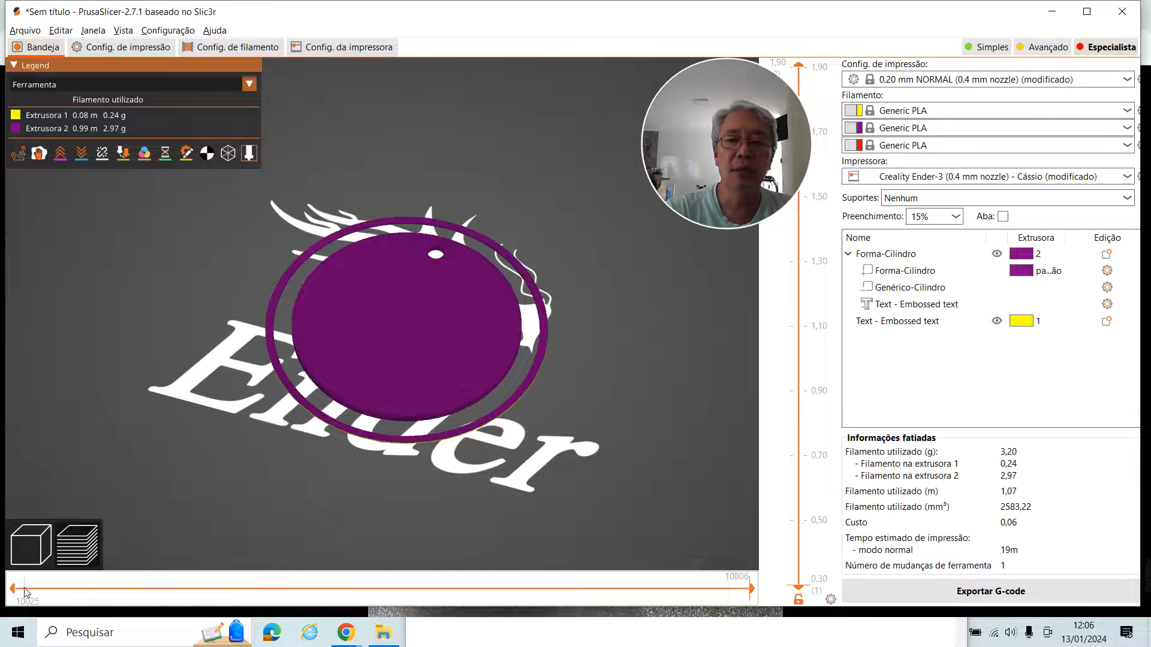
drag(26, 592, 96, 597)
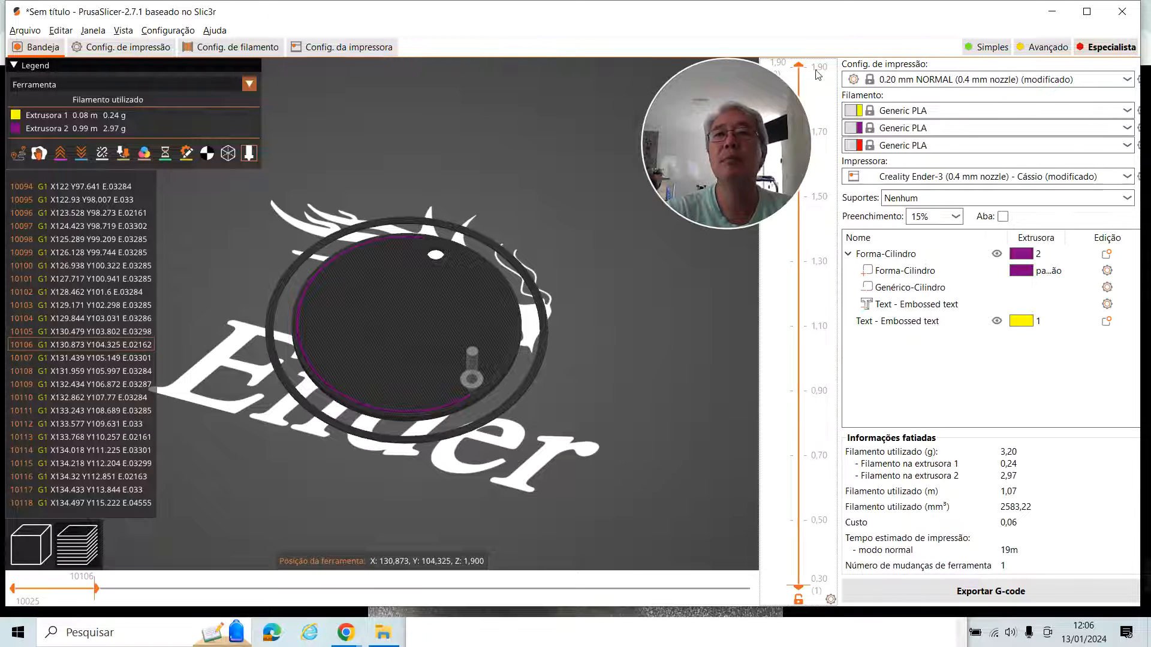
drag(800, 64, 799, 584)
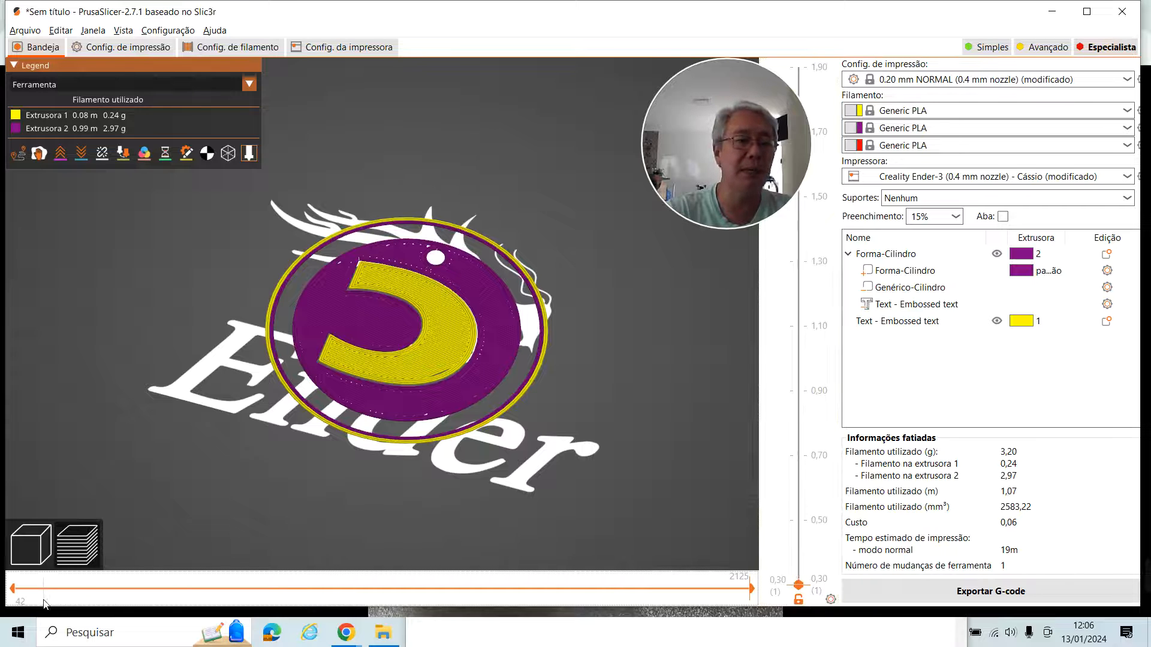
- Play through the 0,30 mm first layer's toolpaths and bring the preview back to the full layer range
drag(45, 592, 107, 592)
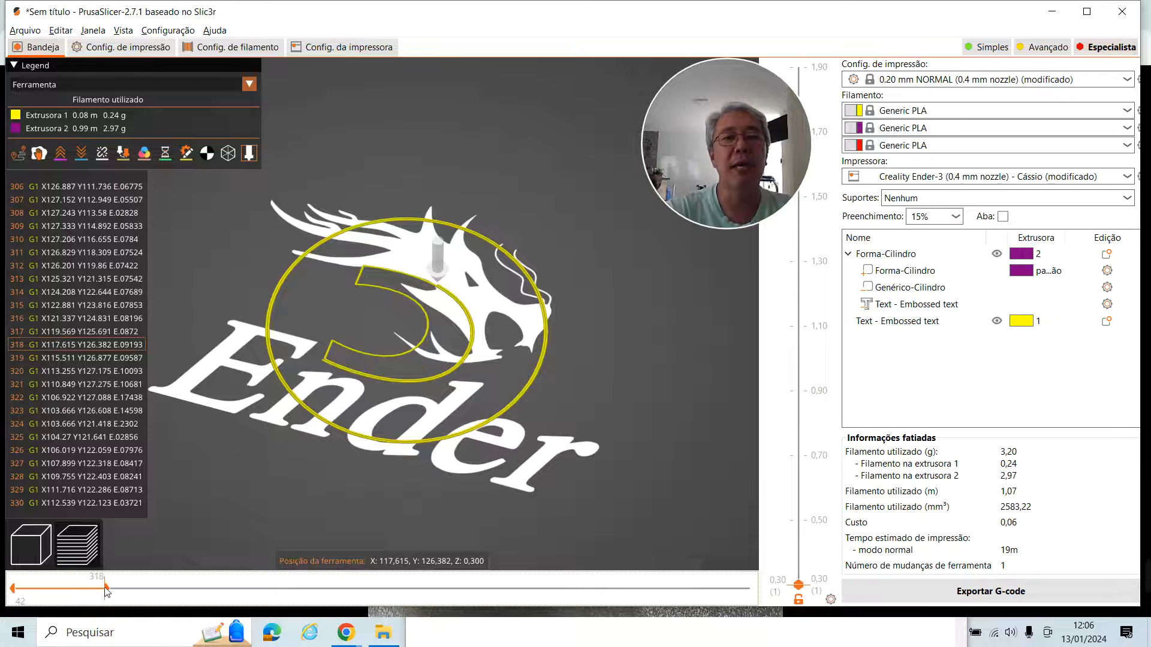
mouse_move(106, 592)
mouse_down()
mouse_move(548, 608)
mouse_move(680, 644)
mouse_move(743, 646)
mouse_up()
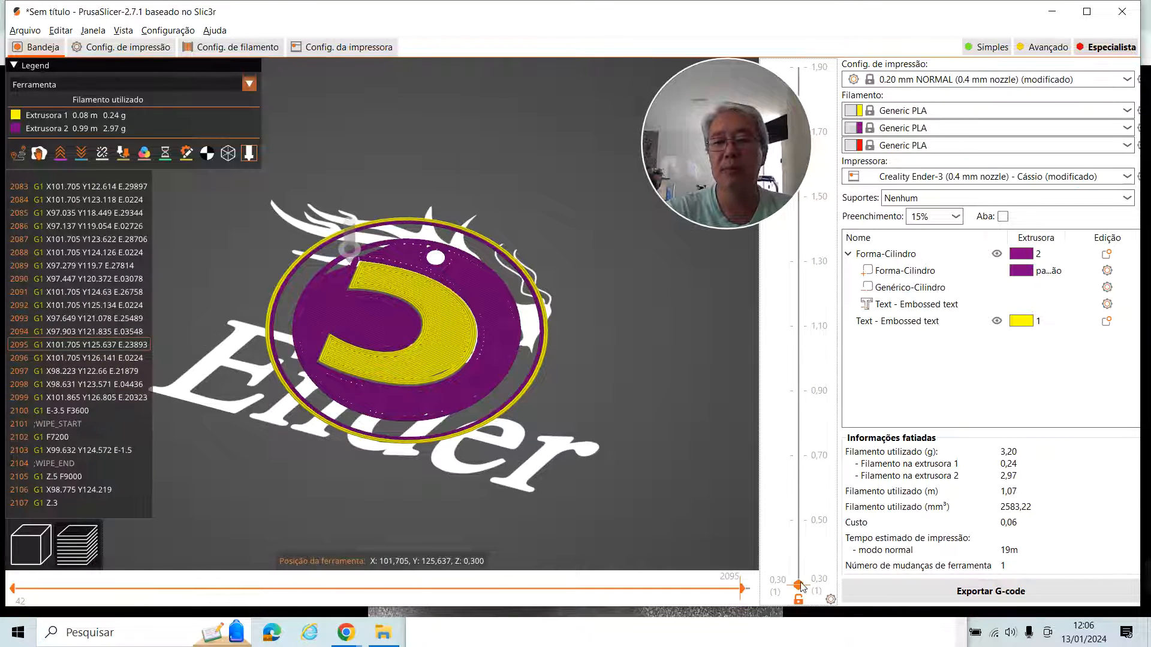
drag(798, 585, 813, 86)
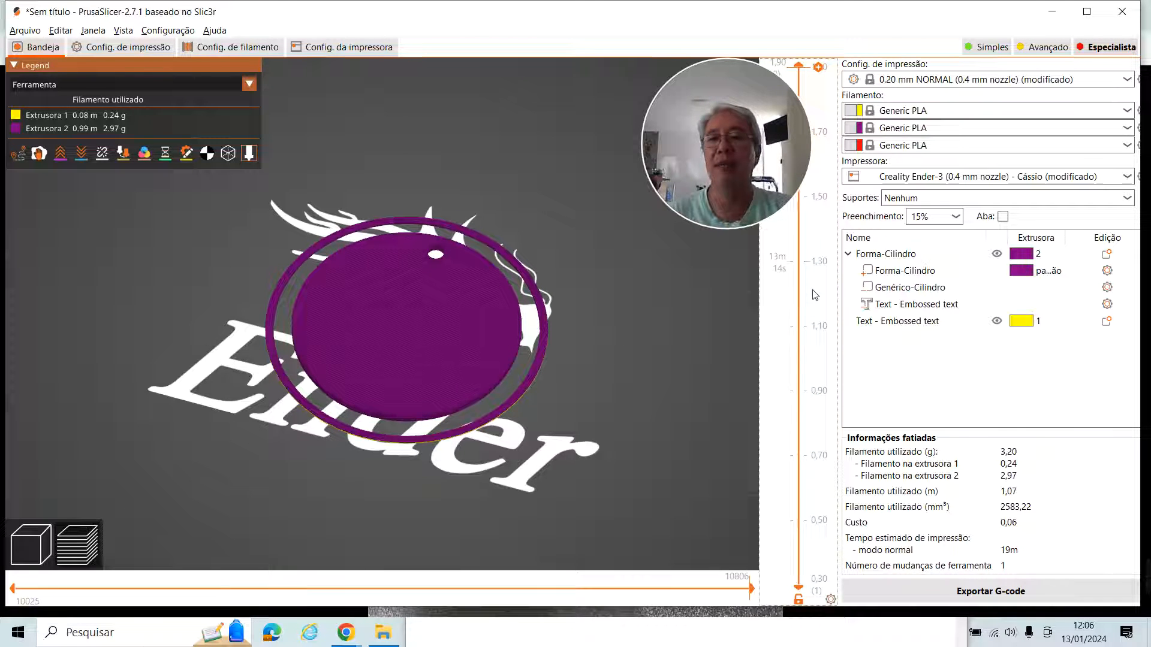
- Export the G-code to the Downloads folder as ChaveiroC_AmareloRoxo
click(991, 591)
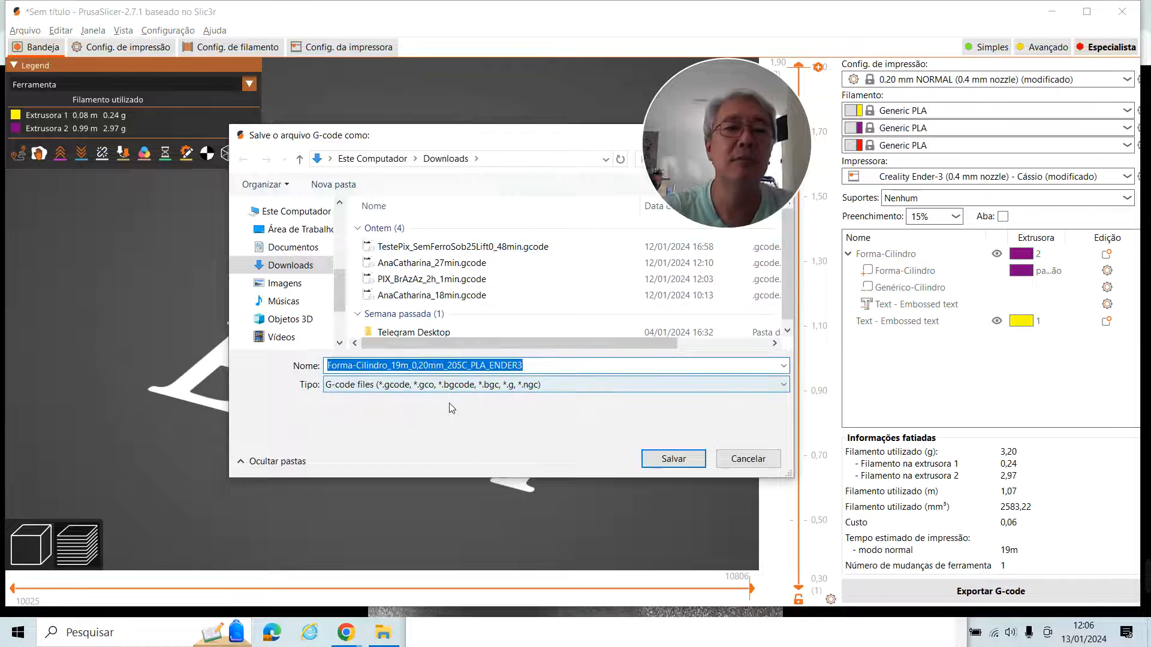
text(Chahvei)
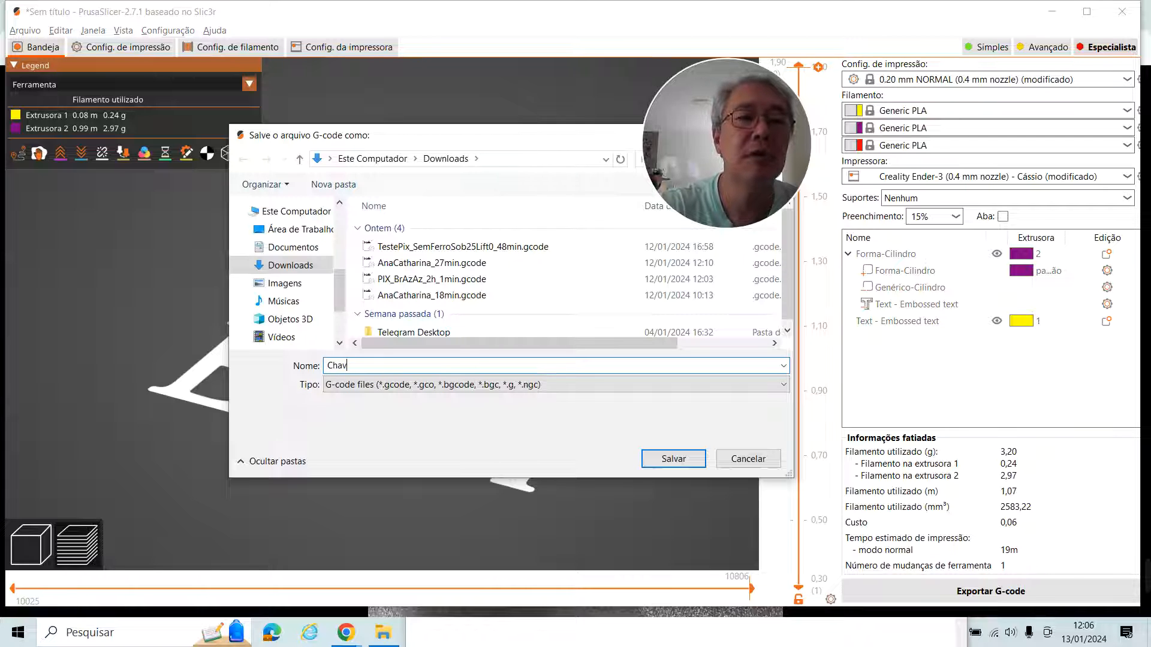
text(eiroC_)
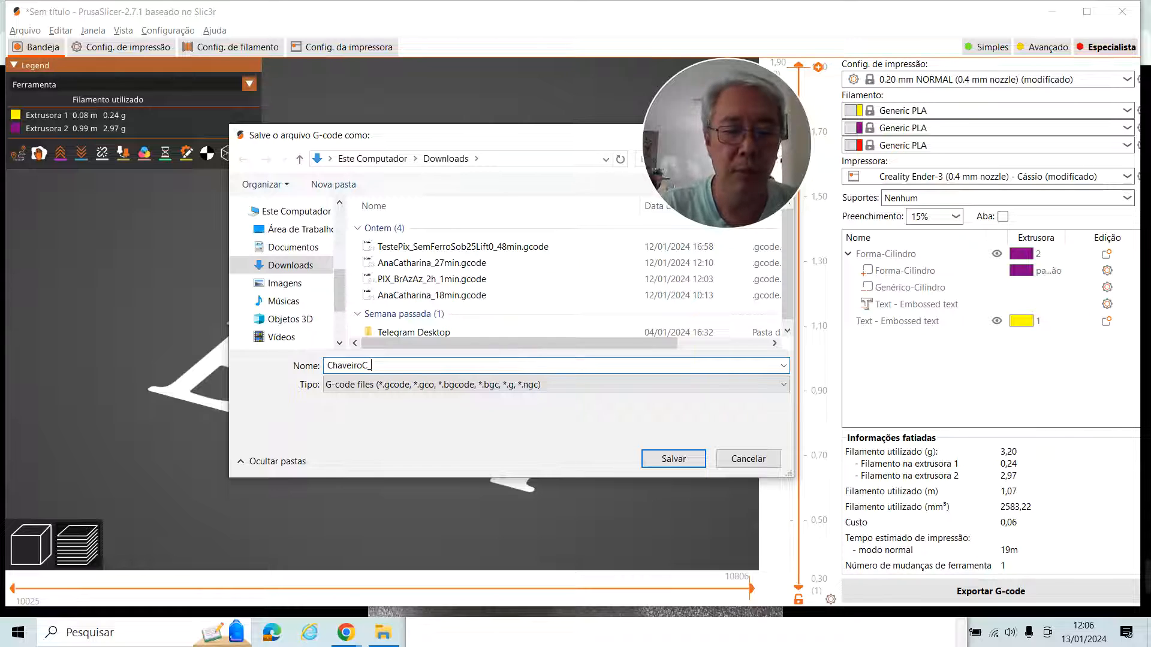
text(Ama)
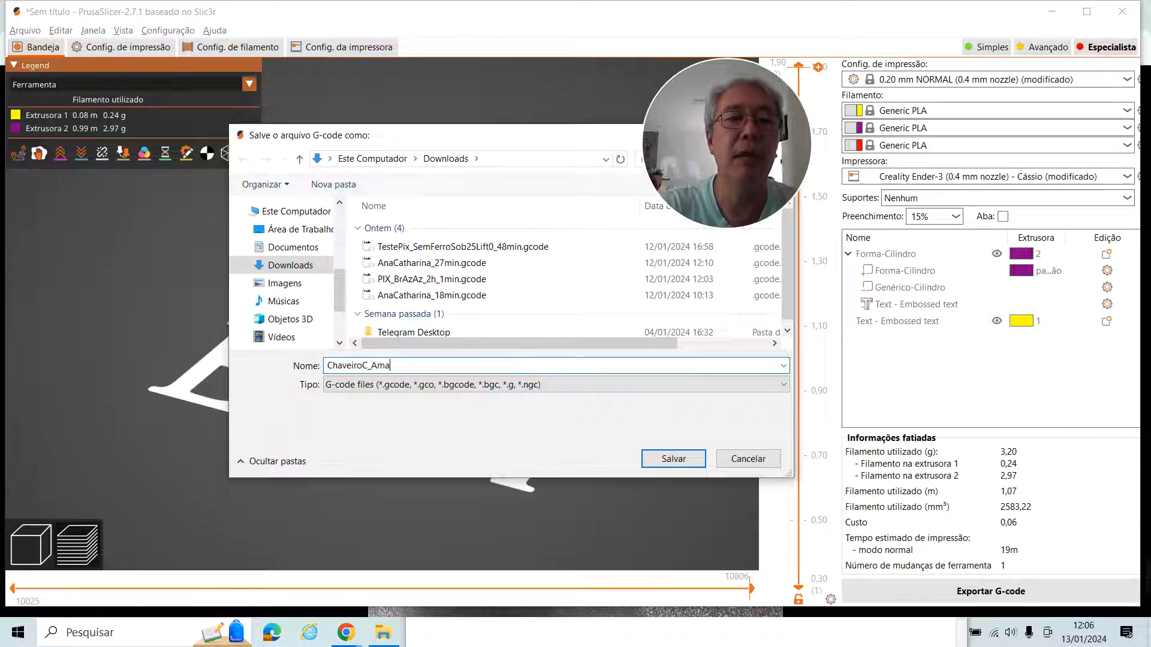
text(reloRoxo)
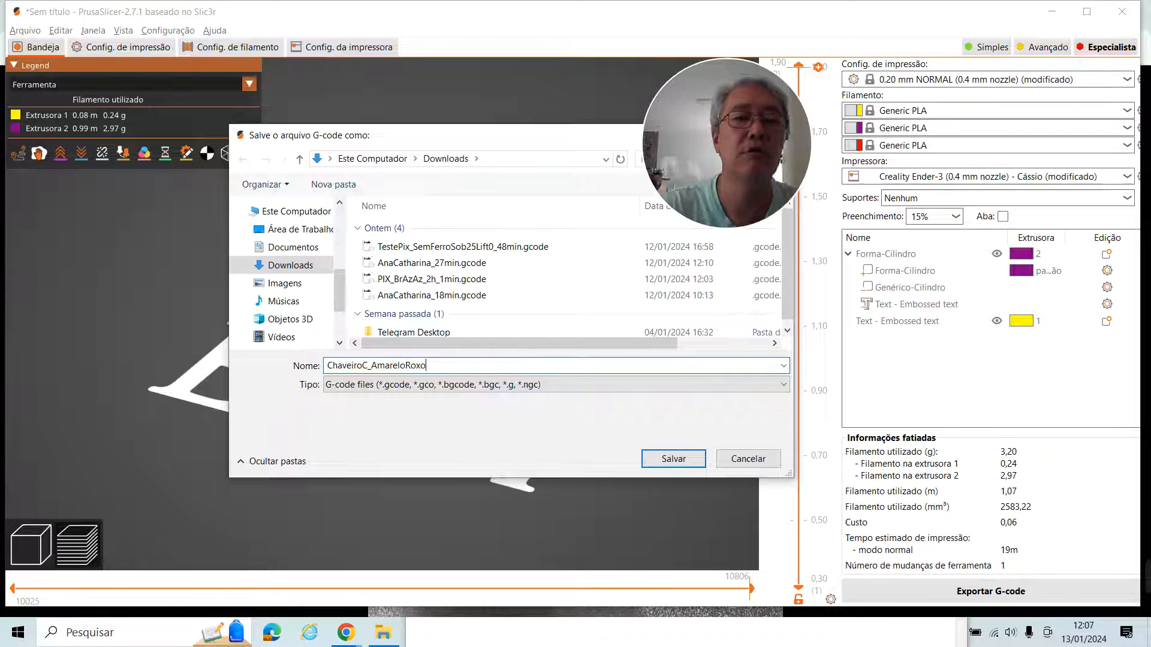
key(Return)
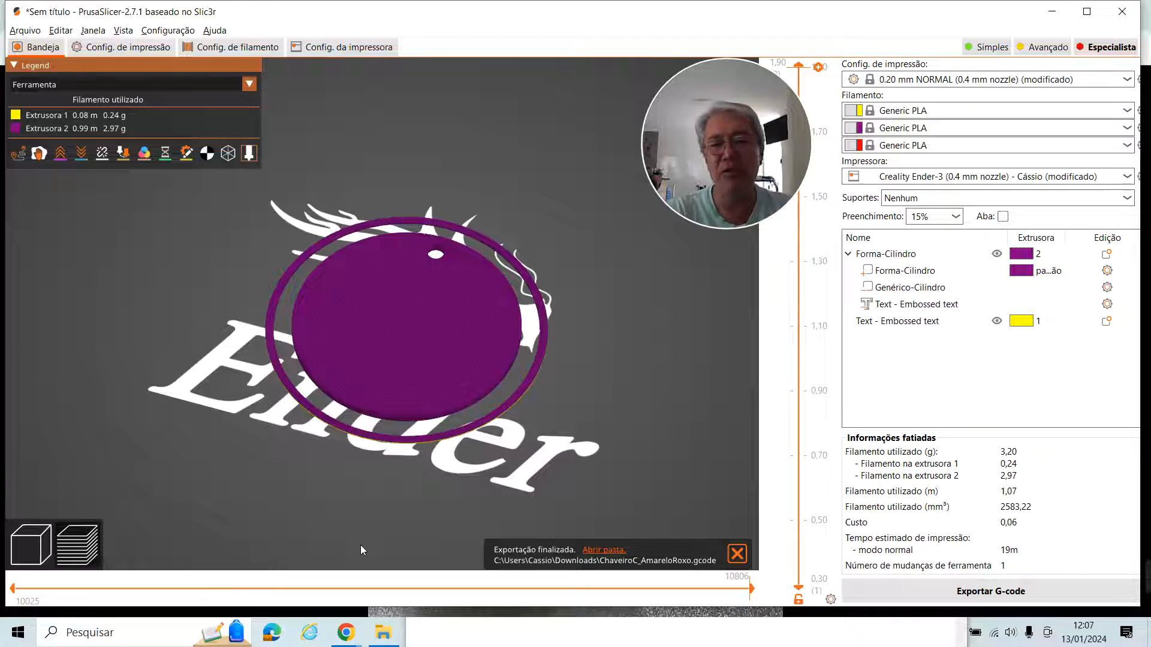
- Switch to File Explorer and open ChaveiroC_AmareloRoxo.gcode from the Downloads folder in Notepad++
click(383, 640)
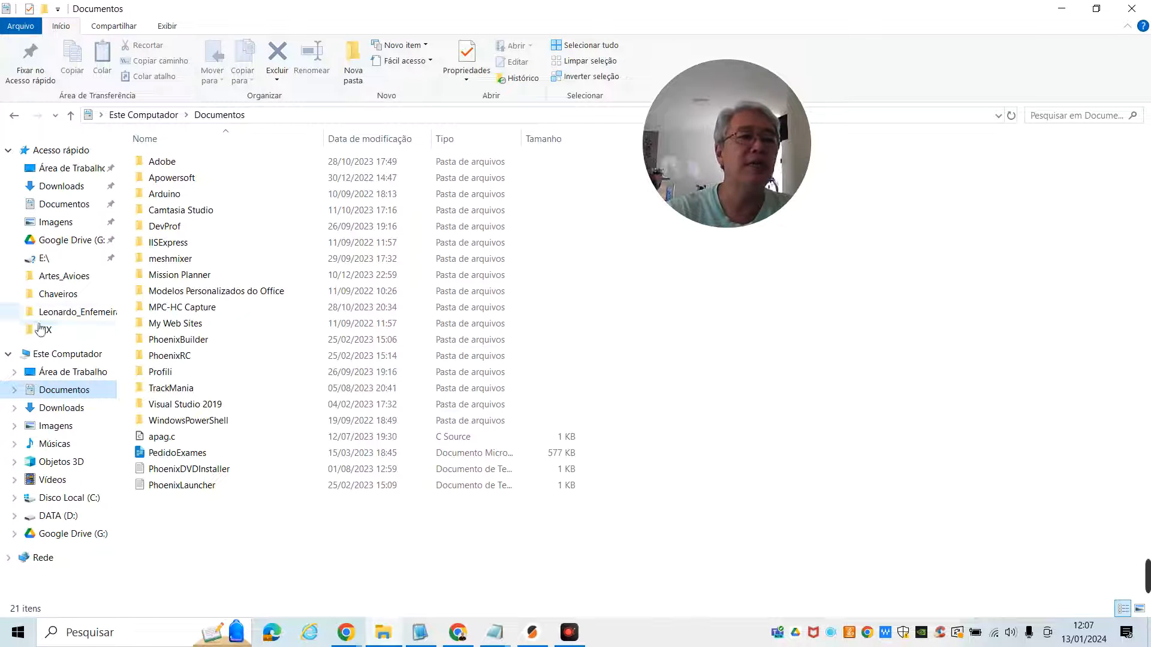
click(60, 407)
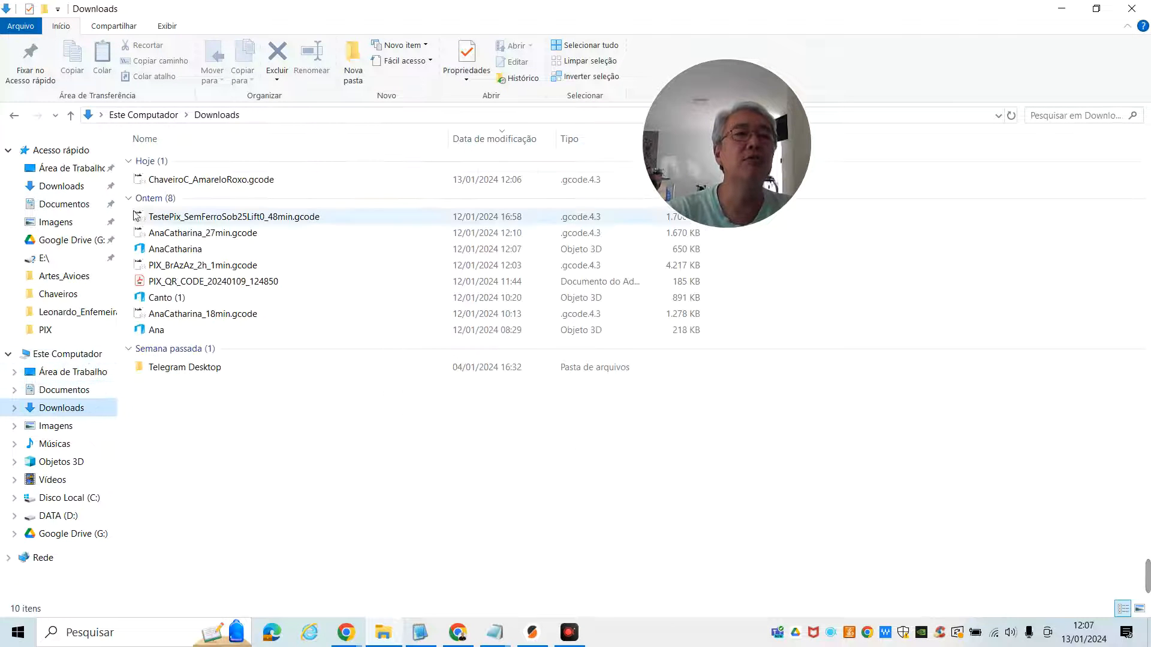
click(157, 183)
right_click(156, 181)
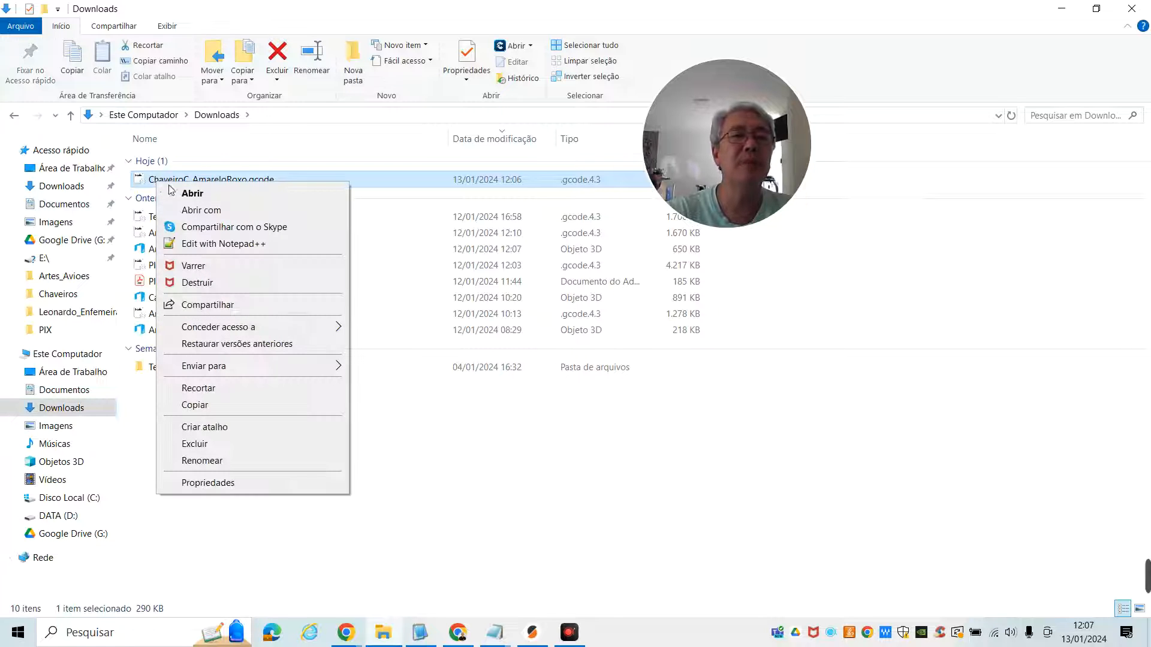
click(250, 244)
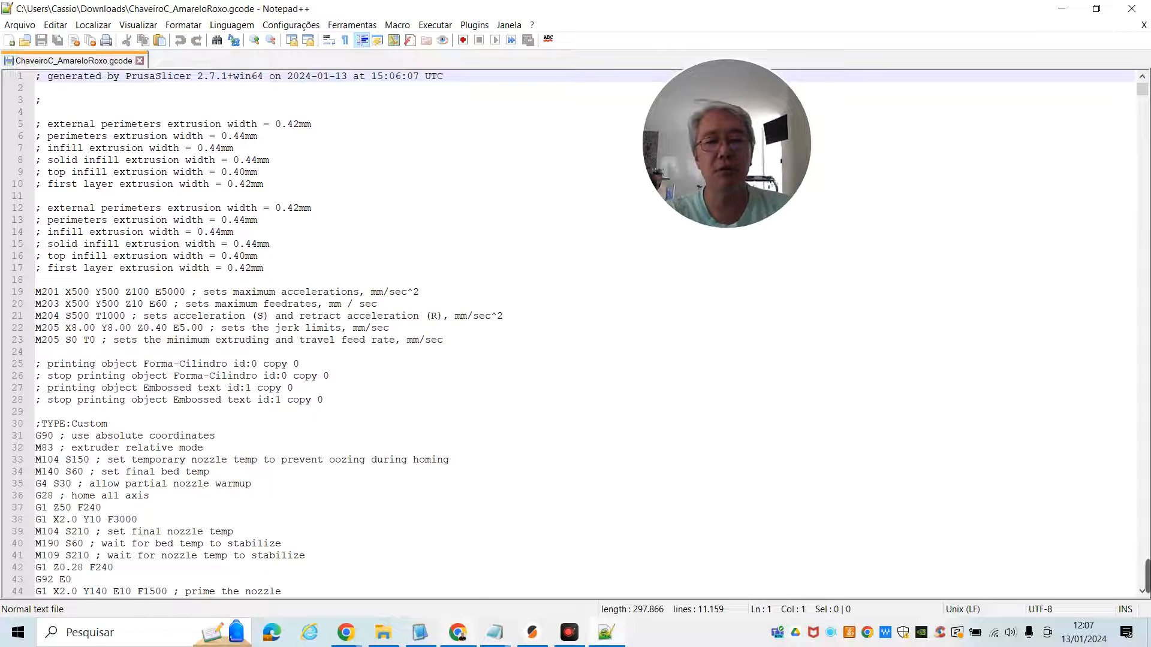
- Switch to PrusaSlicer and review the tool-change G-code in the printer's custom G-code settings through its closing comment
click(531, 633)
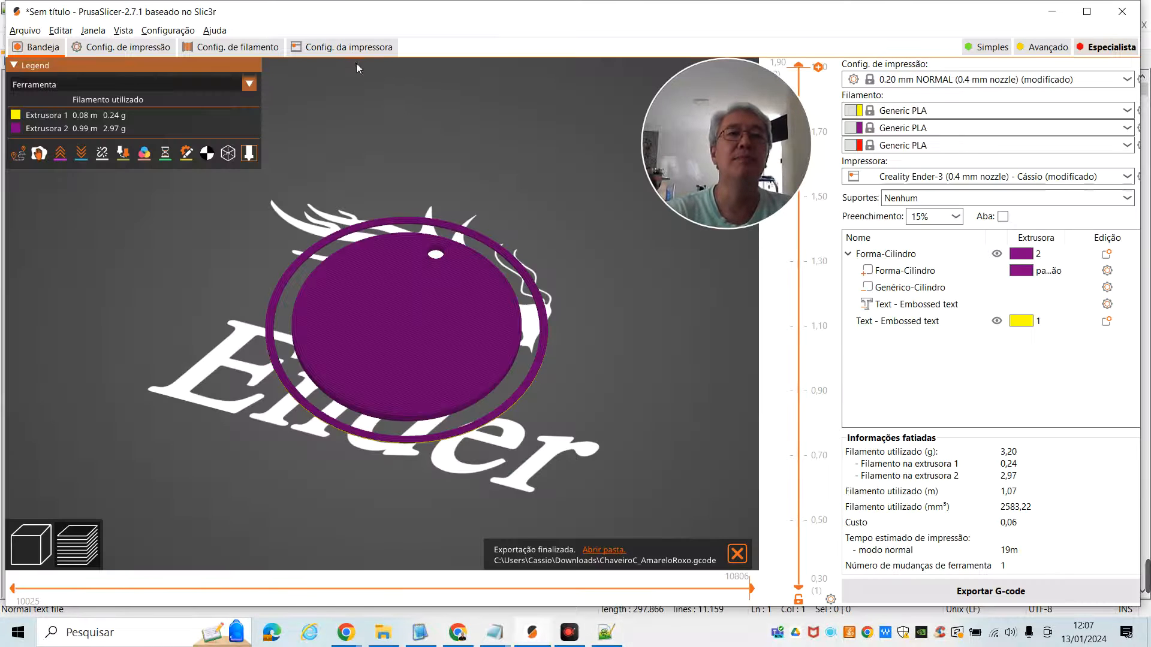
click(349, 47)
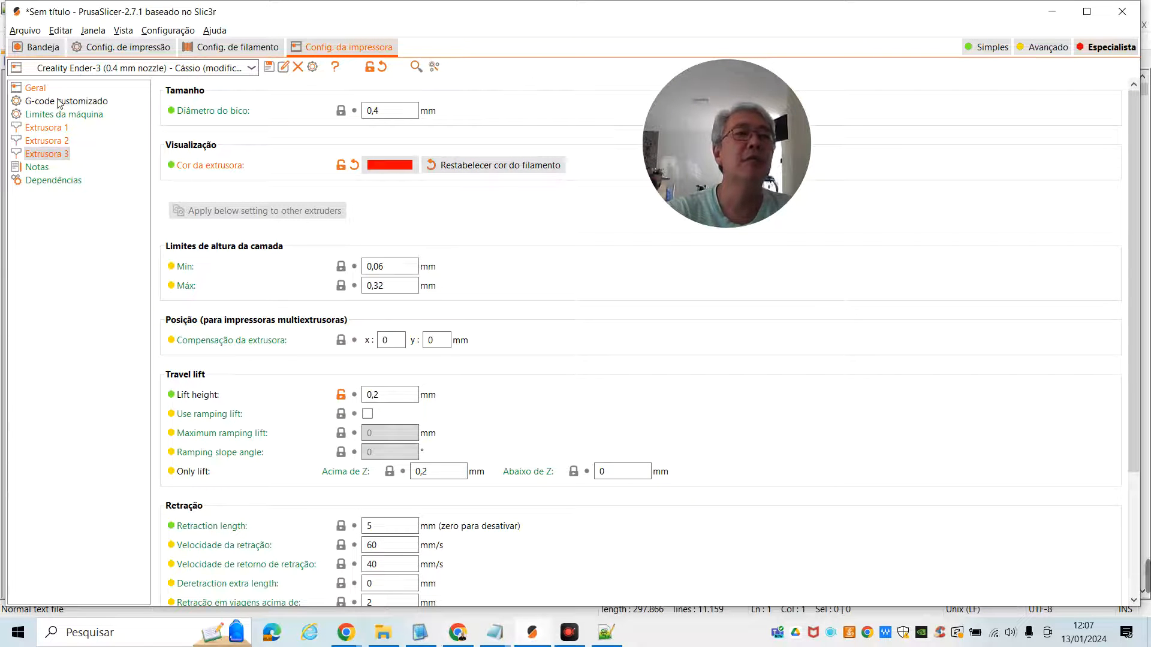
click(60, 102)
scroll(474, 515, down, 3)
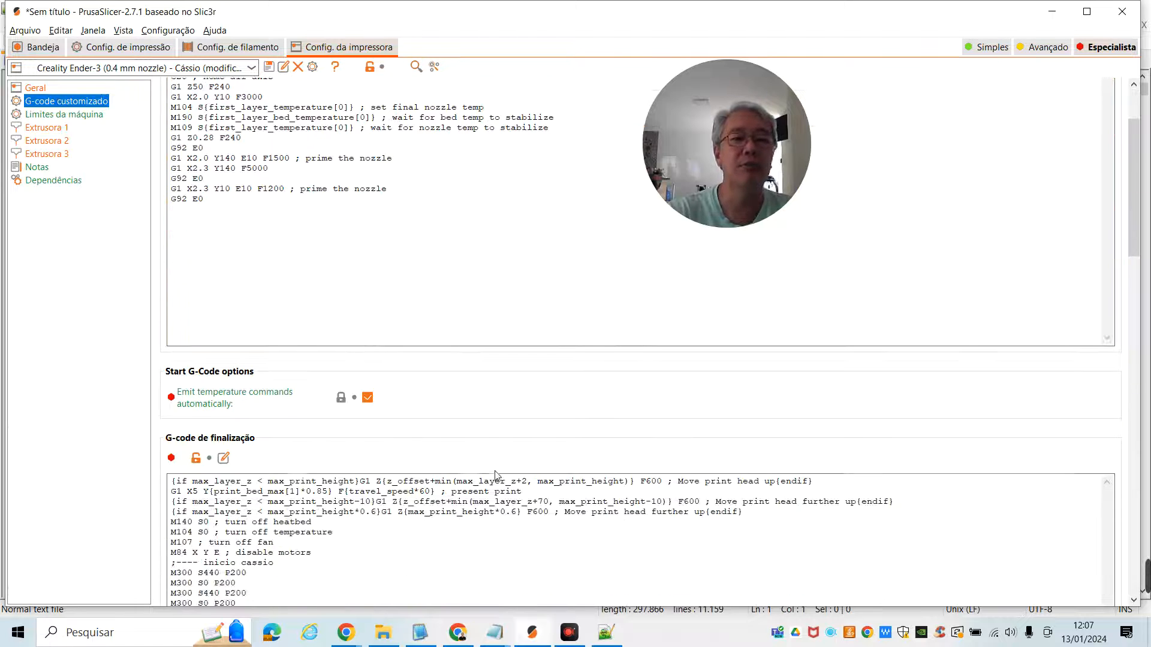
scroll(495, 475, down, 2)
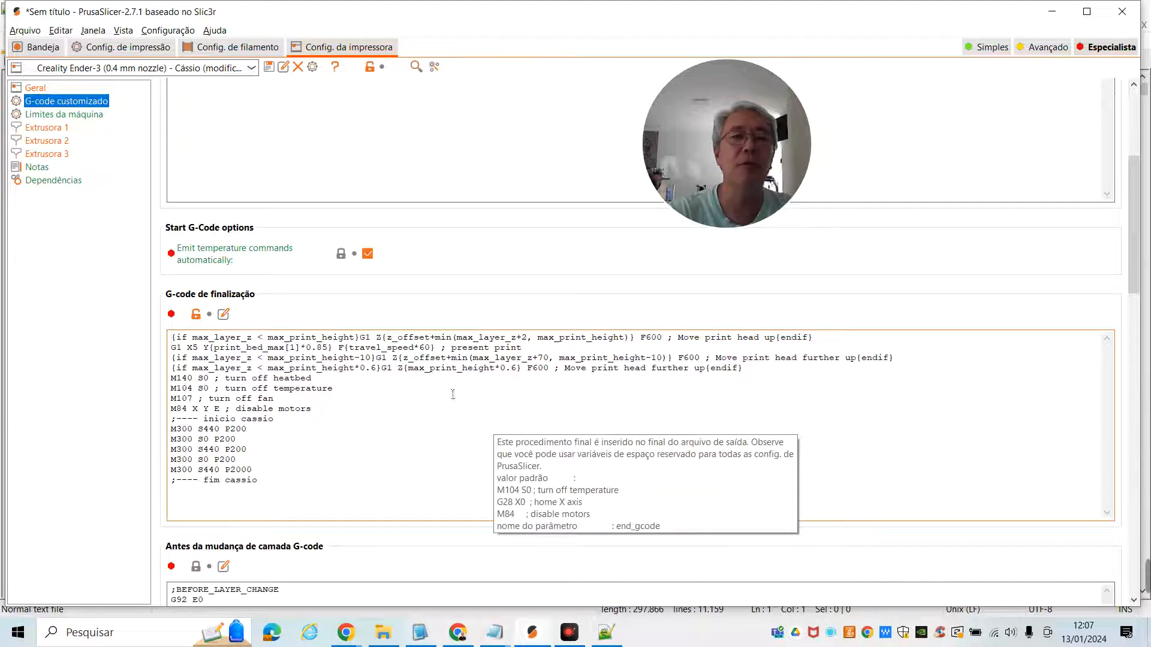
drag(1130, 231, 1130, 377)
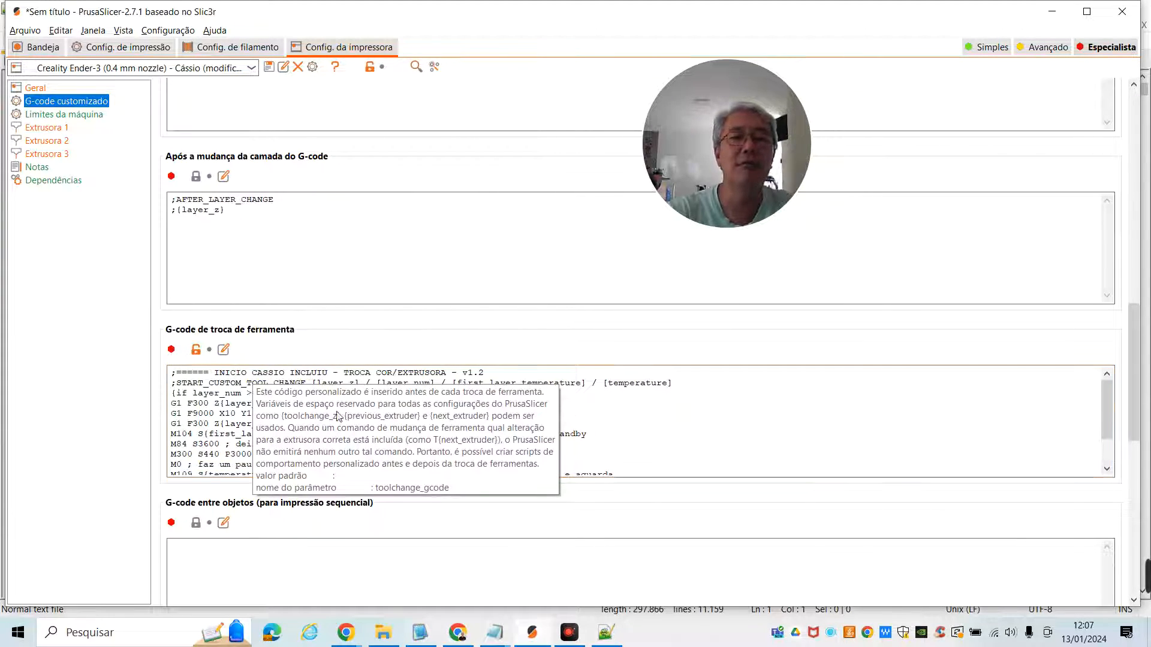
drag(1107, 418, 1106, 441)
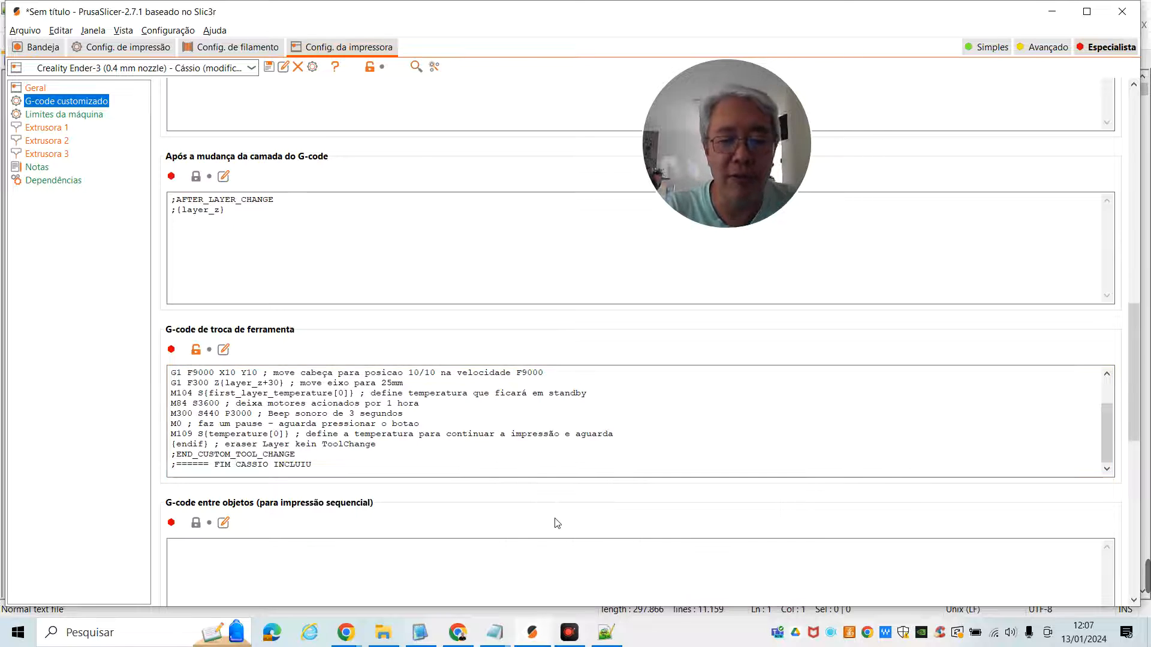
- Switch to Notepad++ and search the exported G-code for the author's name to reach the first custom tool-change block
click(606, 633)
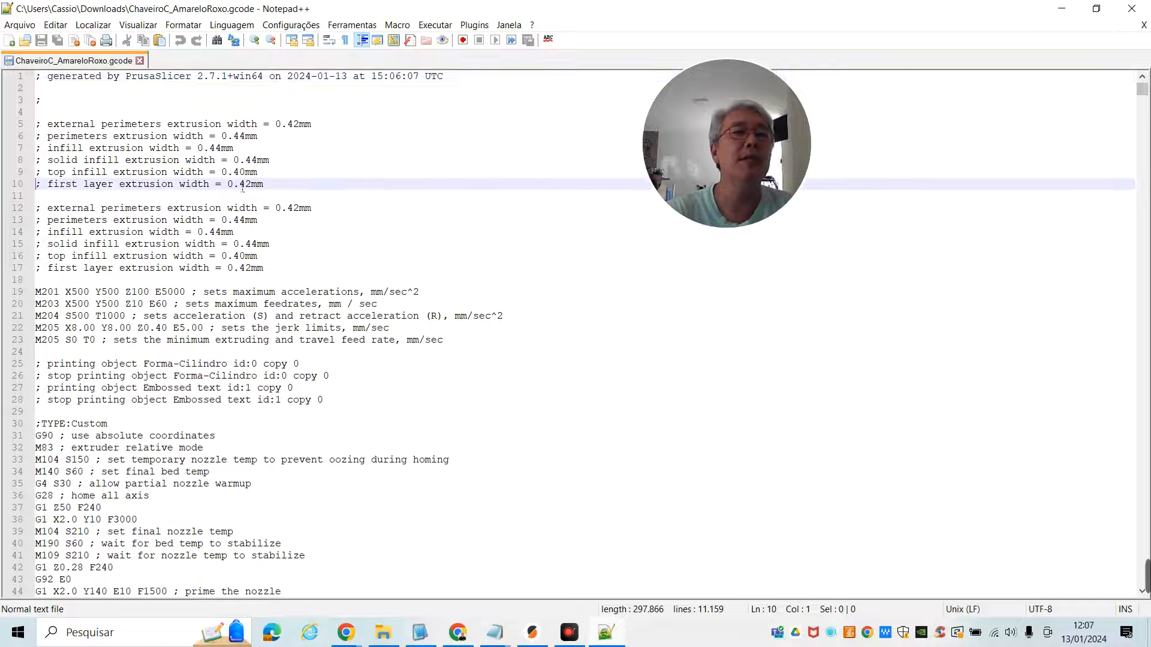
key(ctrl+h)
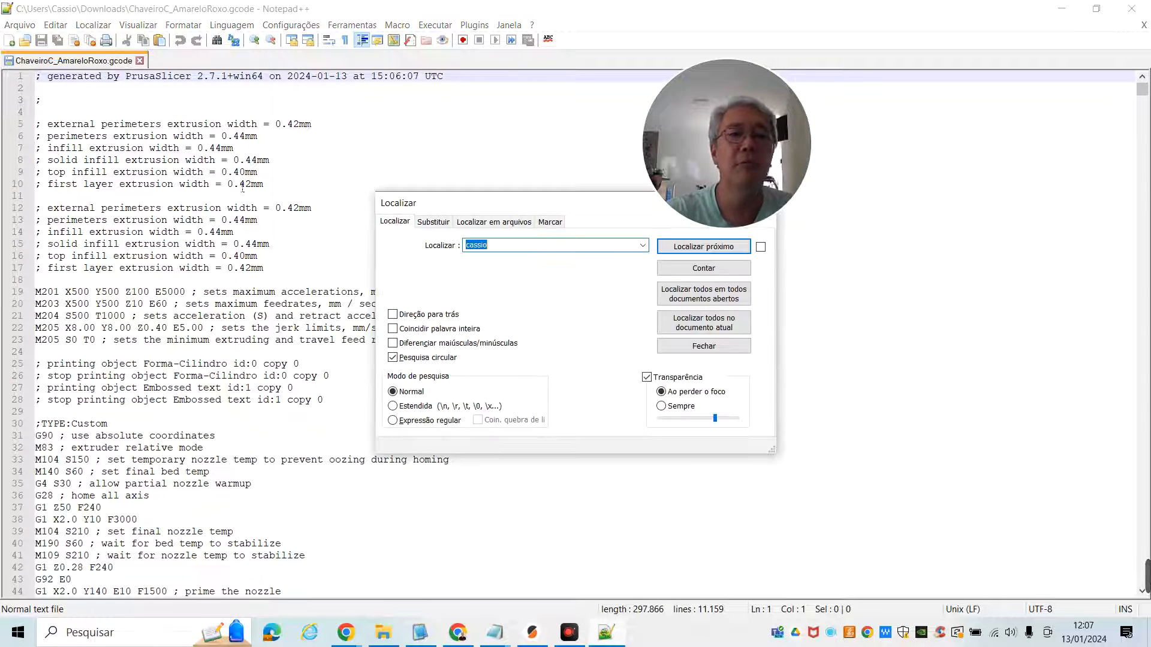
text(ca)
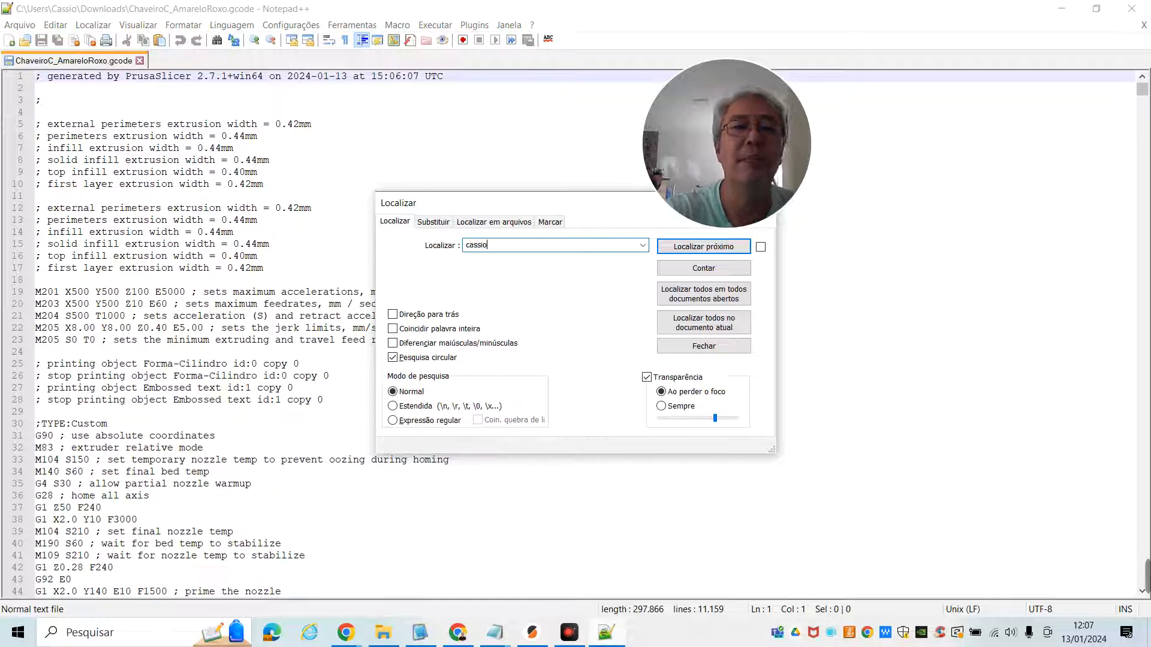
key(Return)
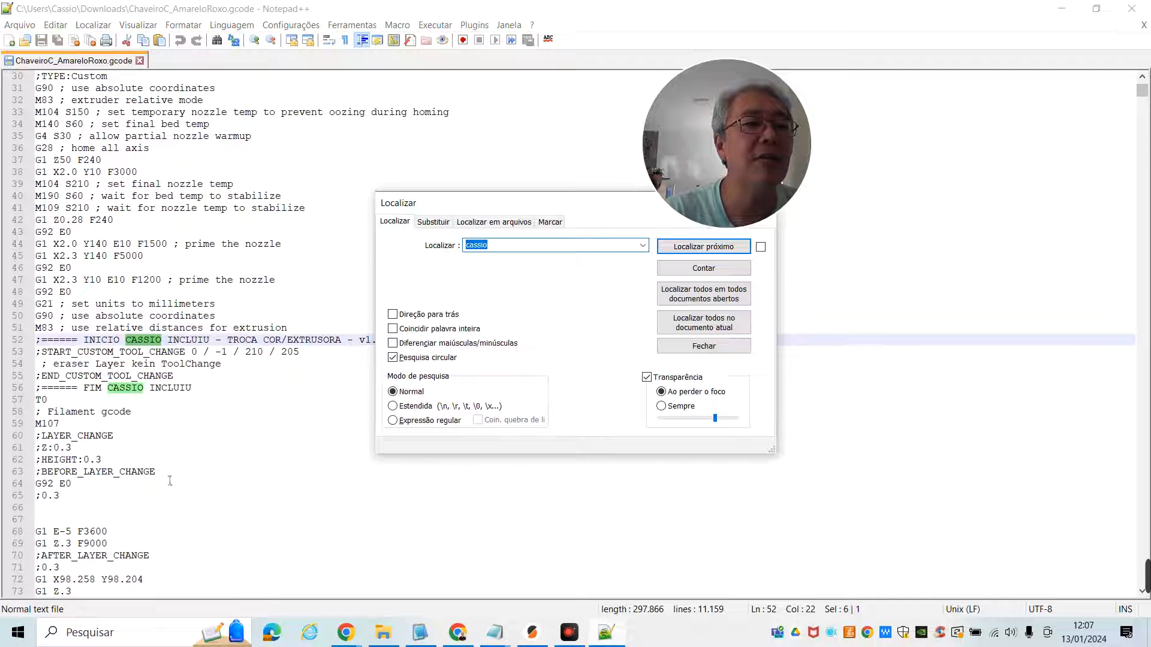
- Examine the first custom tool-change block by highlighting its lines from the INICIO comment through the T0 command
click(150, 411)
click(83, 354)
key(Up)
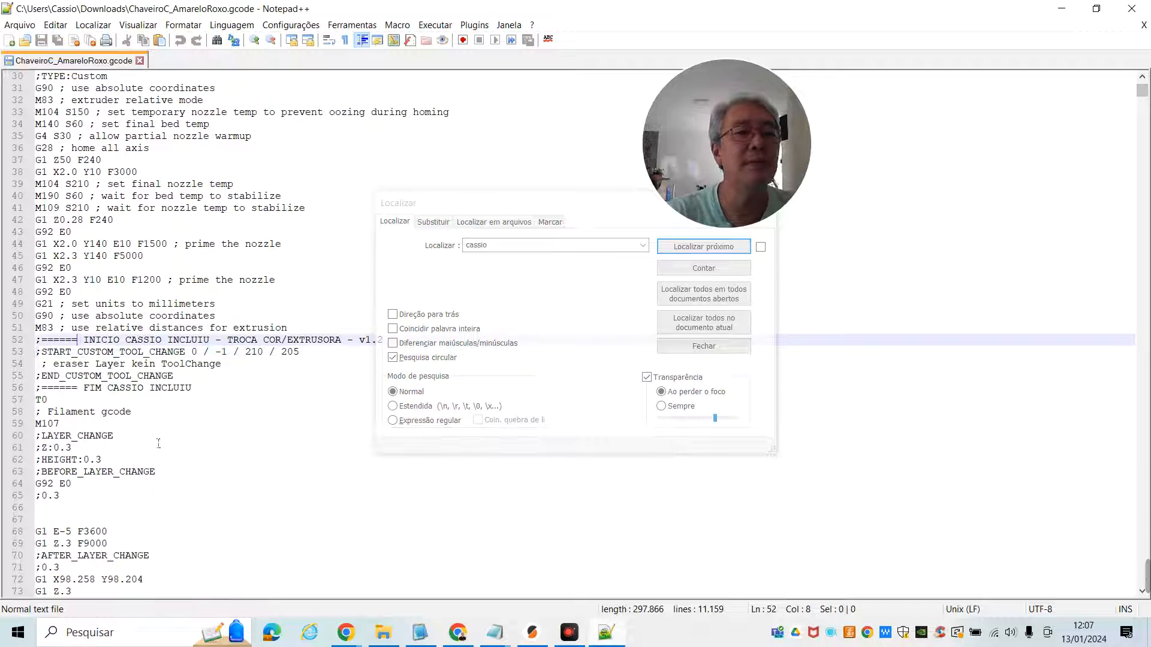
key(shift+Down)
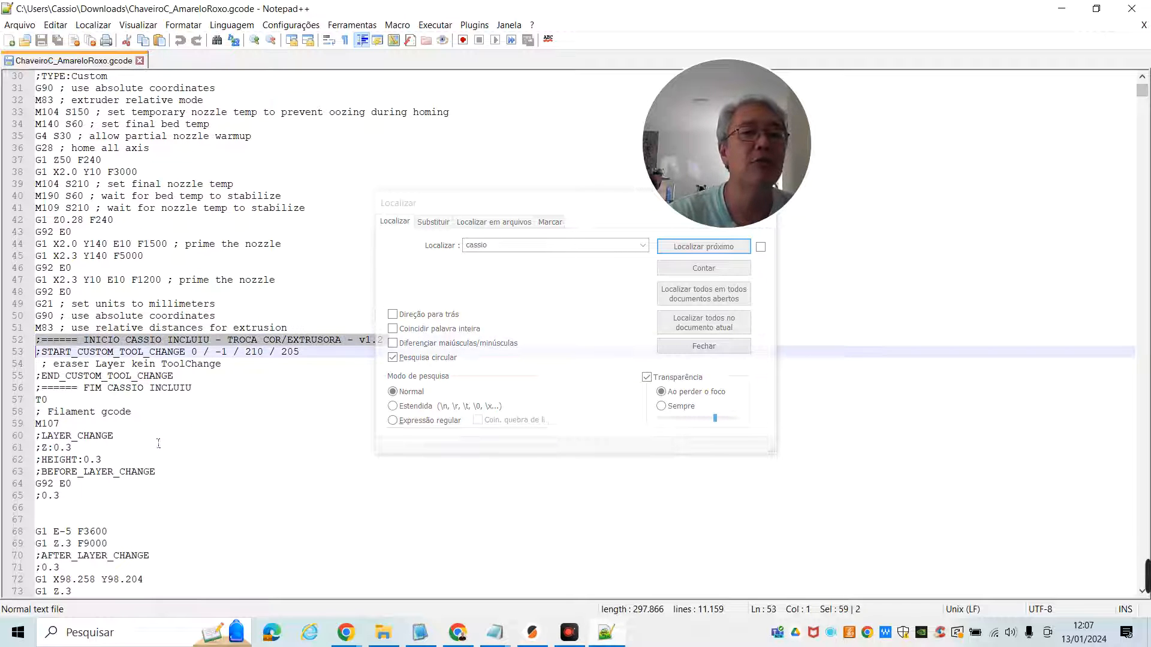
key(shift+Down)
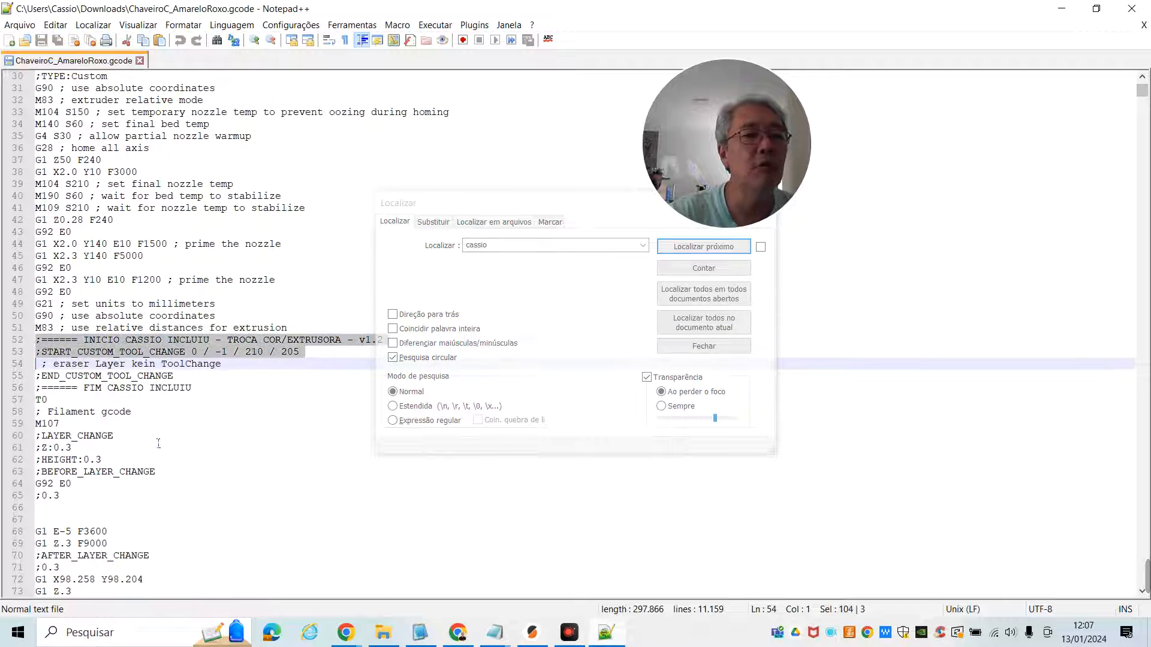
key(shift+Down)
key(shift+Down)
key(shift+Down)
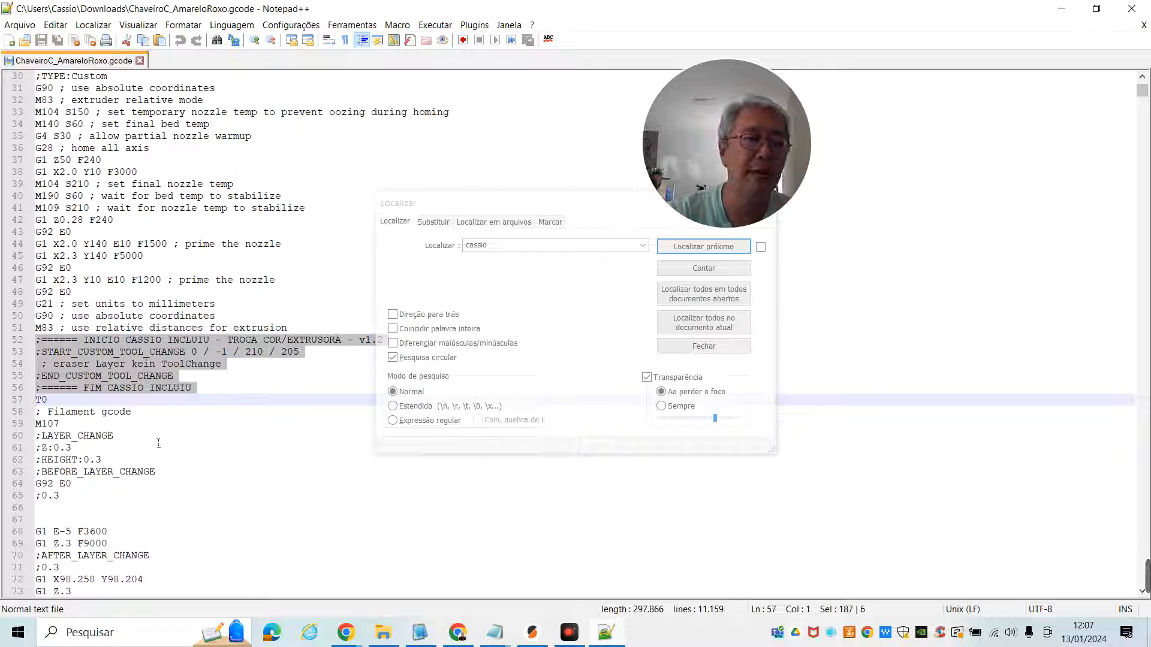
key(shift+Up)
key(shift+Up)
key(shift+Up)
key(shift+Up)
key(shift+Down)
key(shift+Down)
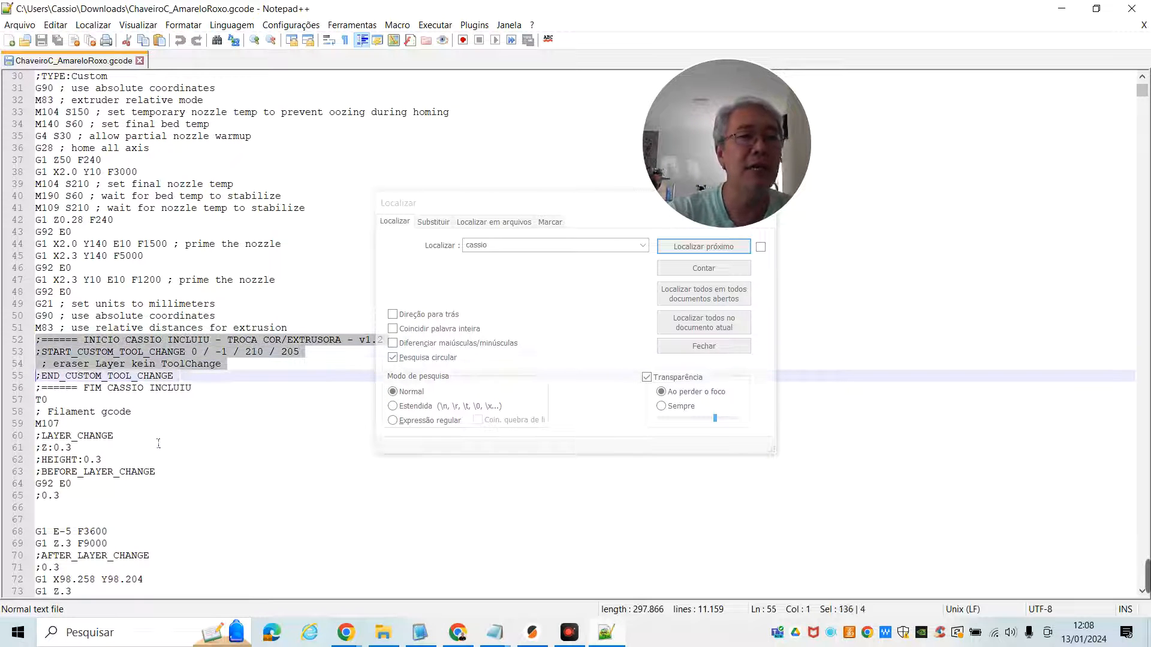
key(shift+Down)
key(shift+Down)
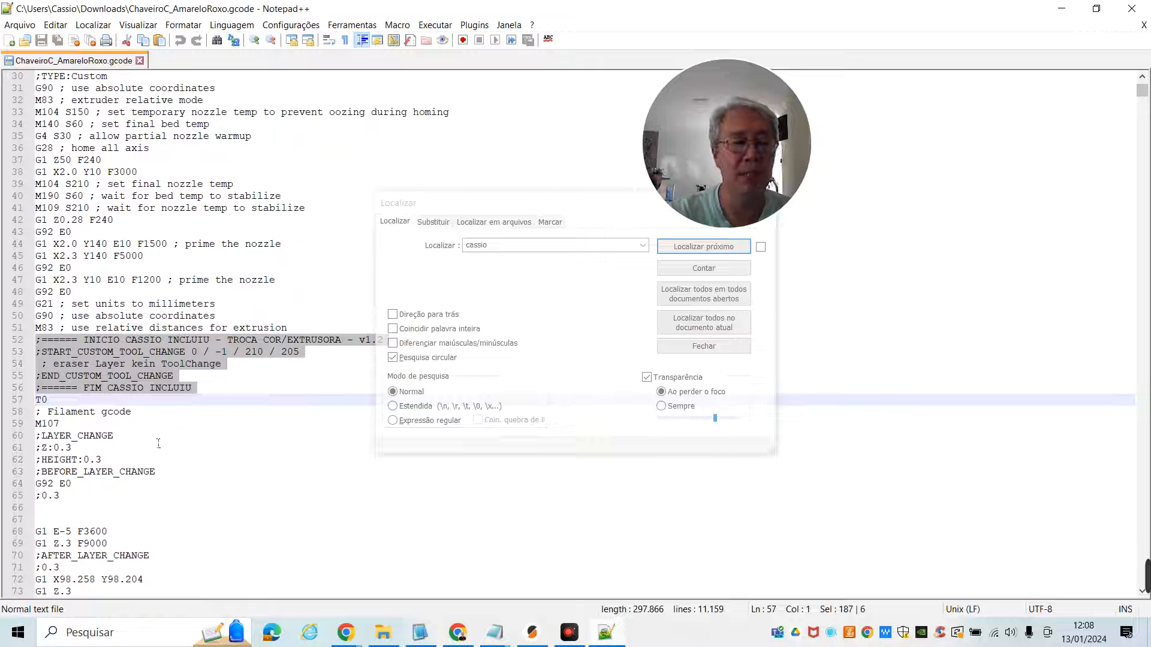
key(shift+Up)
key(shift+Up)
key(shift+Up)
key(shift+Up)
key(shift+Up)
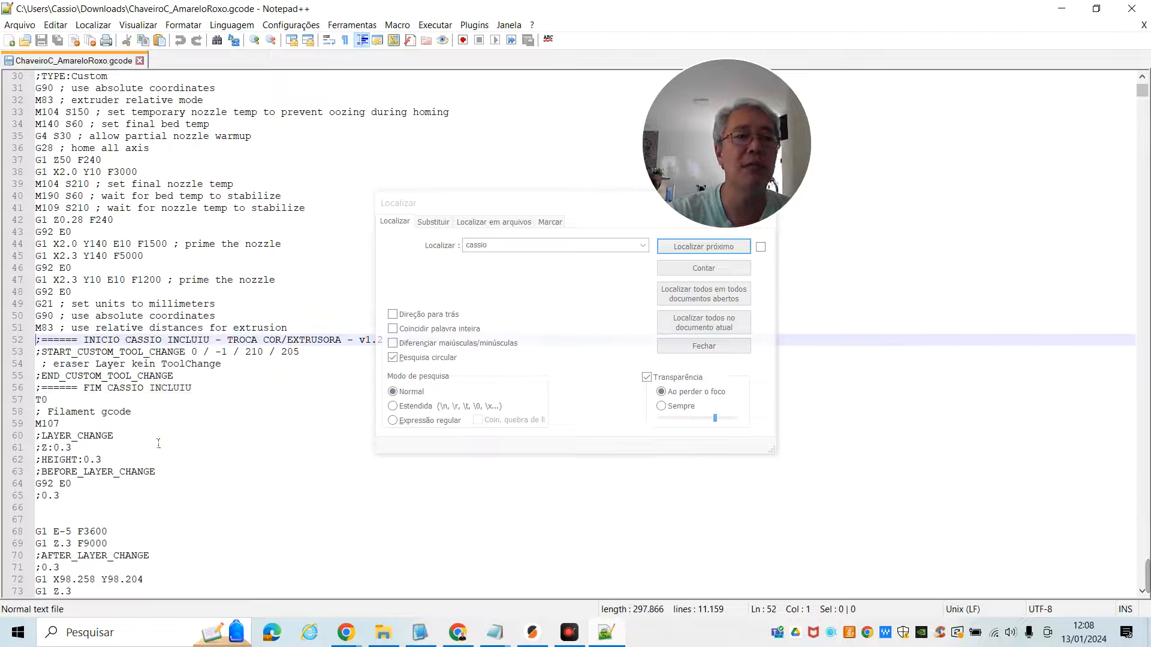
key(shift+Down)
key(shift+Down)
key(shift+Down)
key(shift+Down)
key(shift+Down)
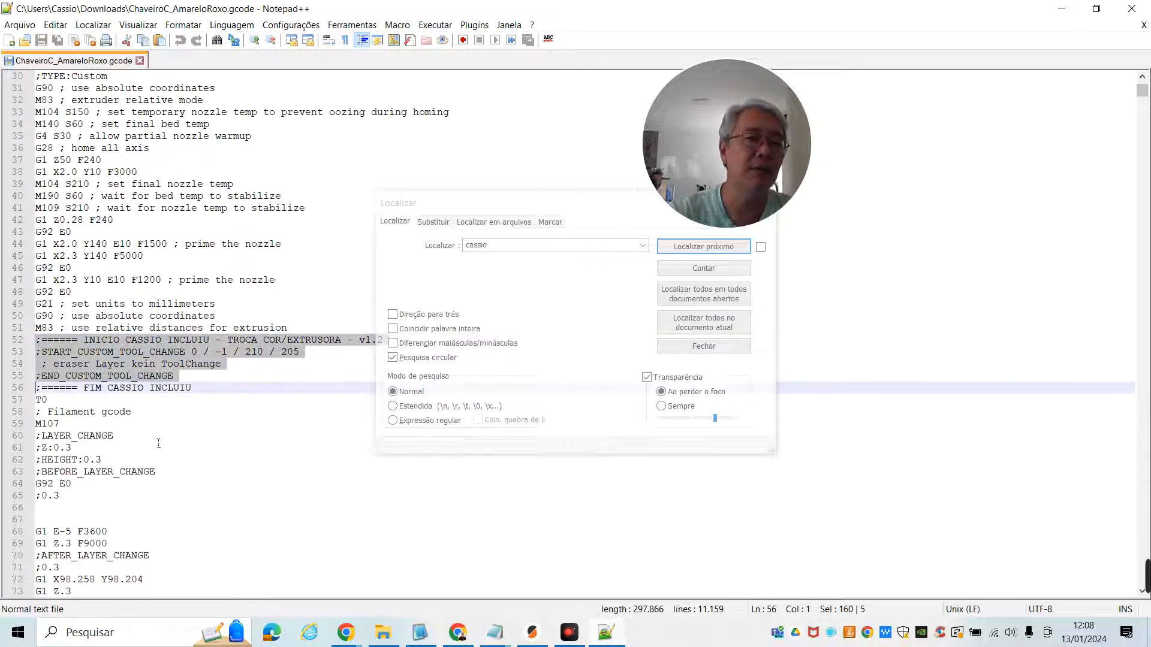
key(Up)
key(Down)
key(shift+End)
- Search for the author's name again to reach the custom tool-change block before T1, and place the cursor inside that block
key(ctrl+f)
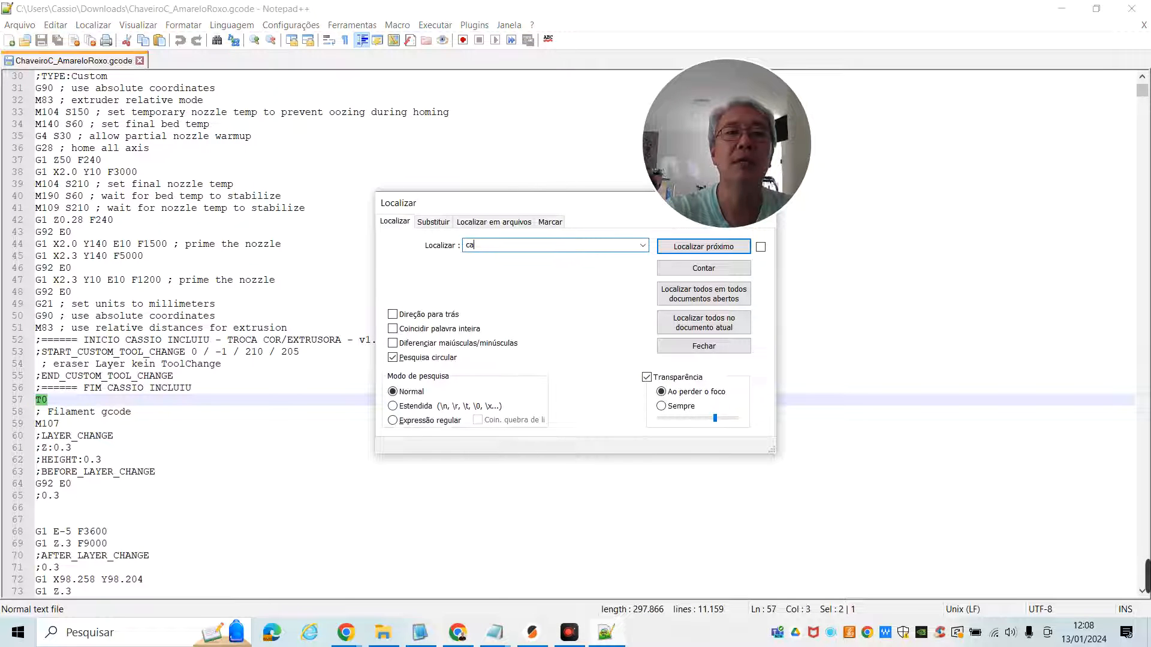
text(cassio)
key(Return)
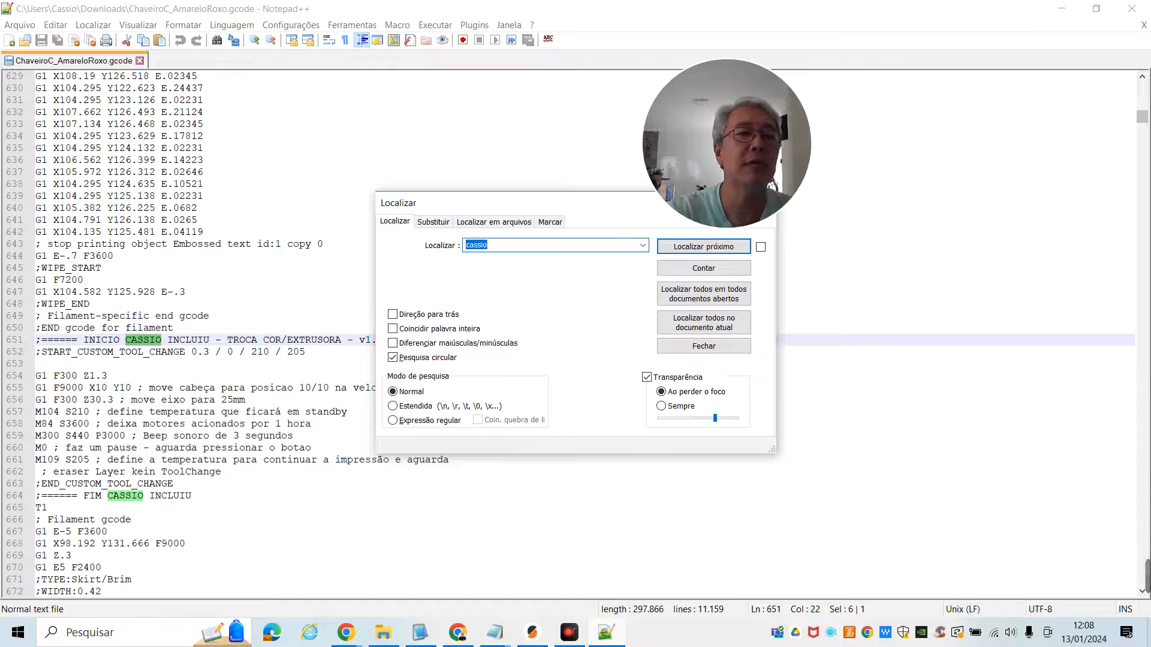
key(Down)
click(281, 352)
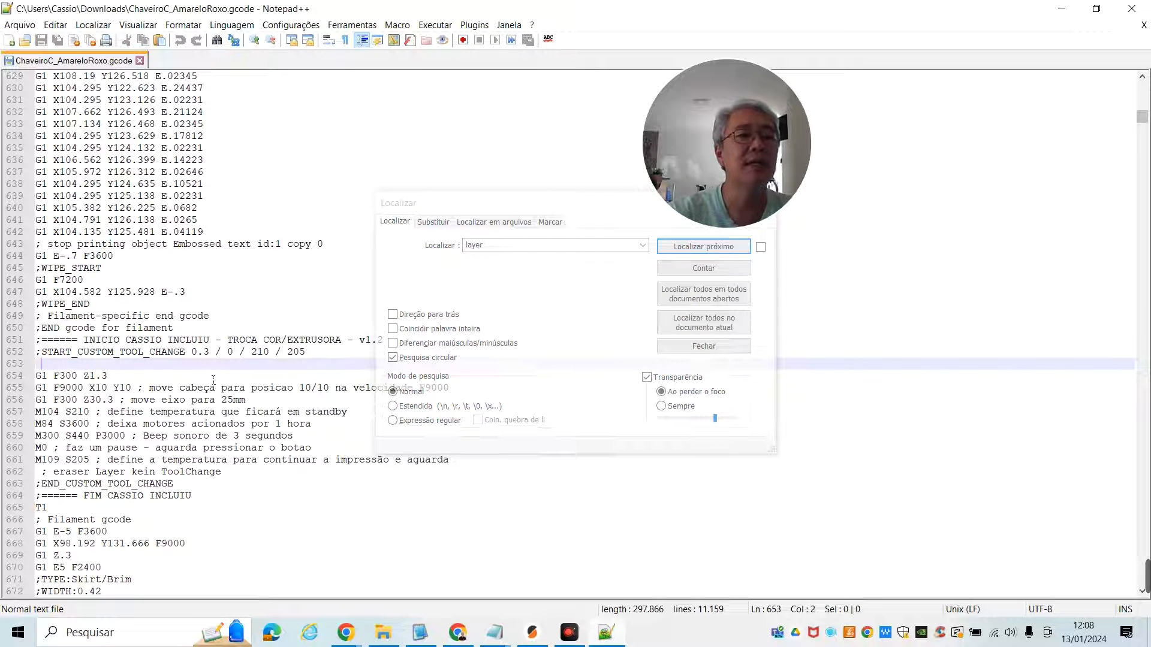
- Examine the three G1 head-movement commands in the tool-change block before T1, highlighting each line in turn
key(Down)
key(Down)
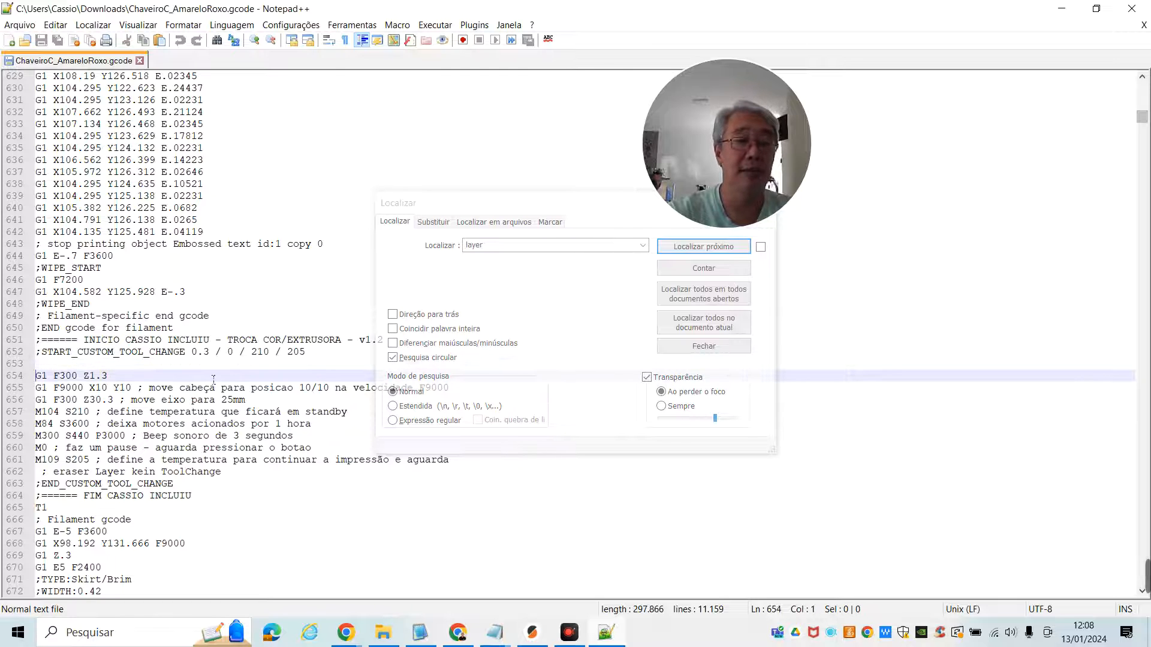
key(Up)
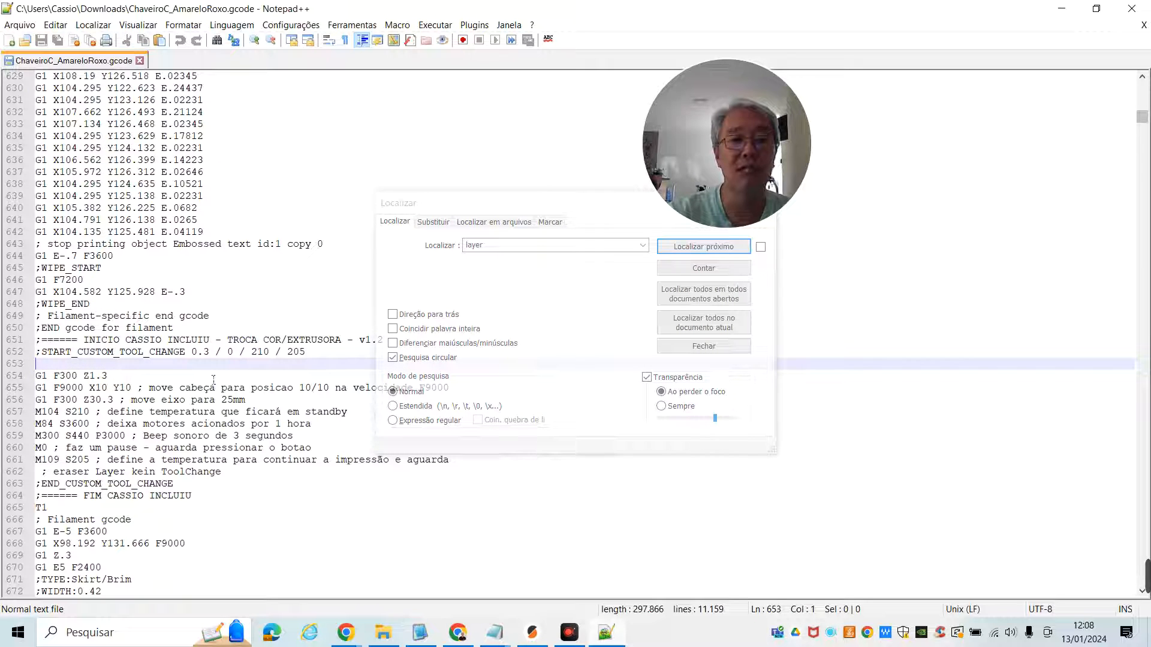
key(Down)
key(shift+Down)
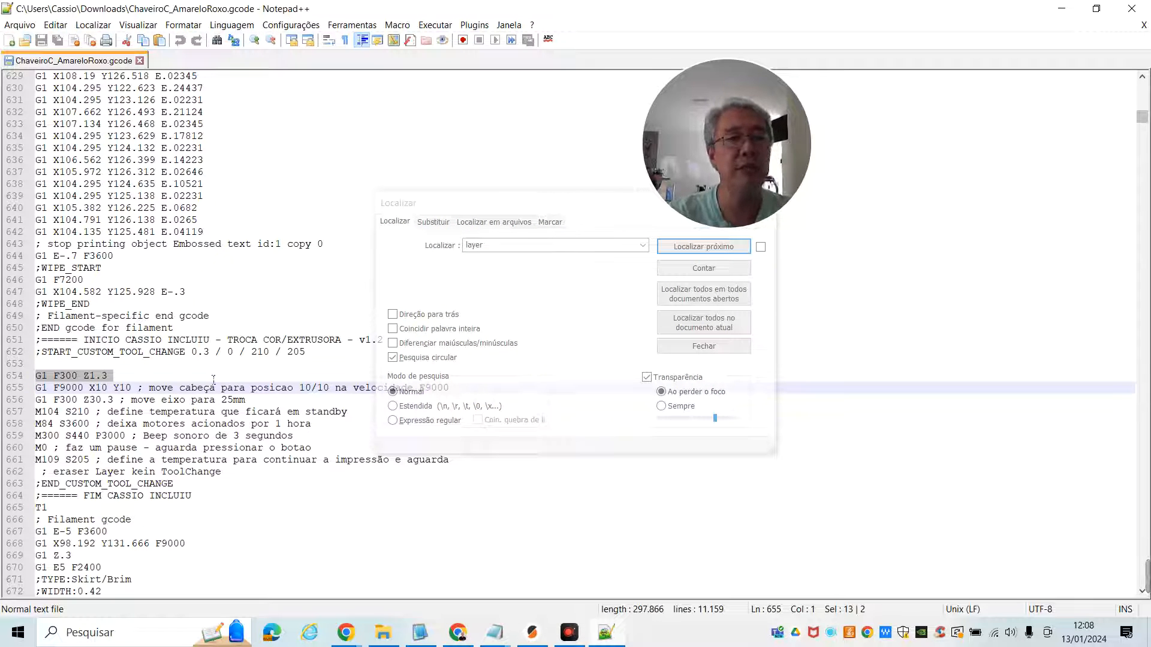
key(Down)
key(Up)
key(shift+Down)
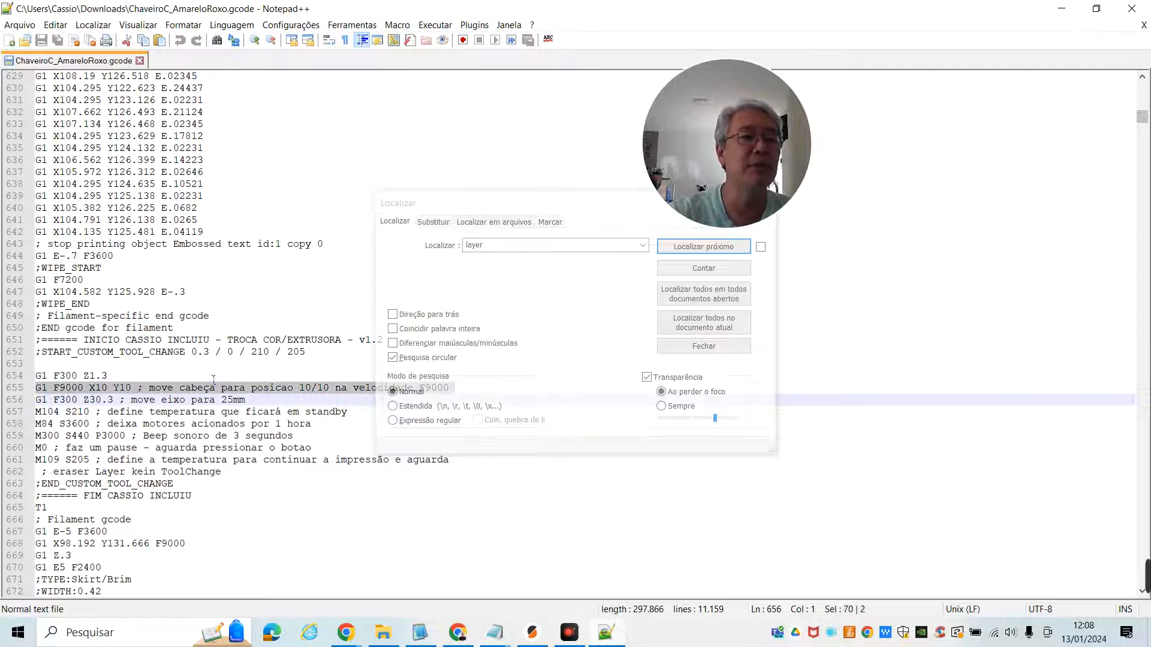
key(Down)
key(Up)
key(shift+Down)
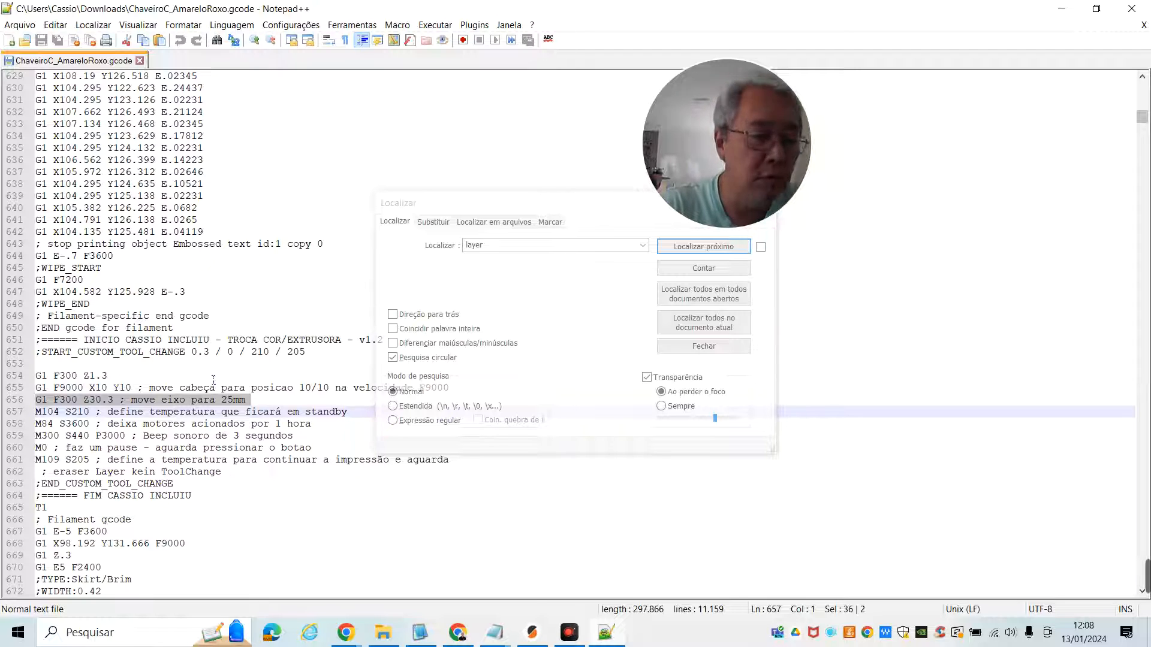
- Examine the M104 standby temperature, M84 motor hold, M300 beep and M0 pause commands in the same tool-change block
key(Down)
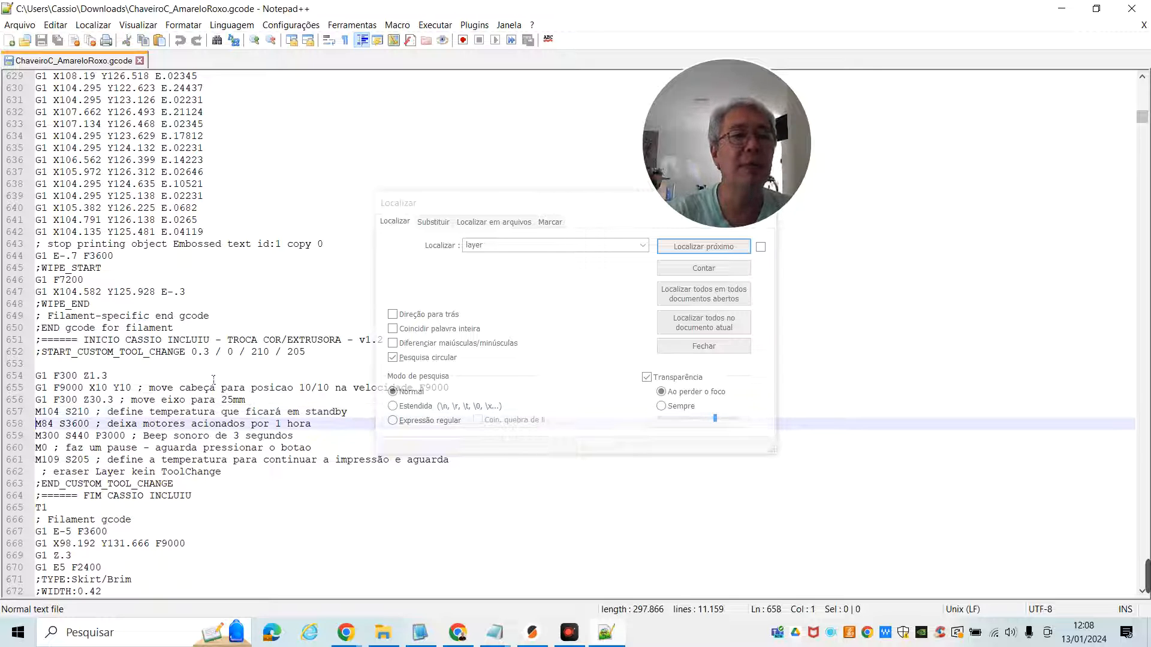
key(Up)
key(Down)
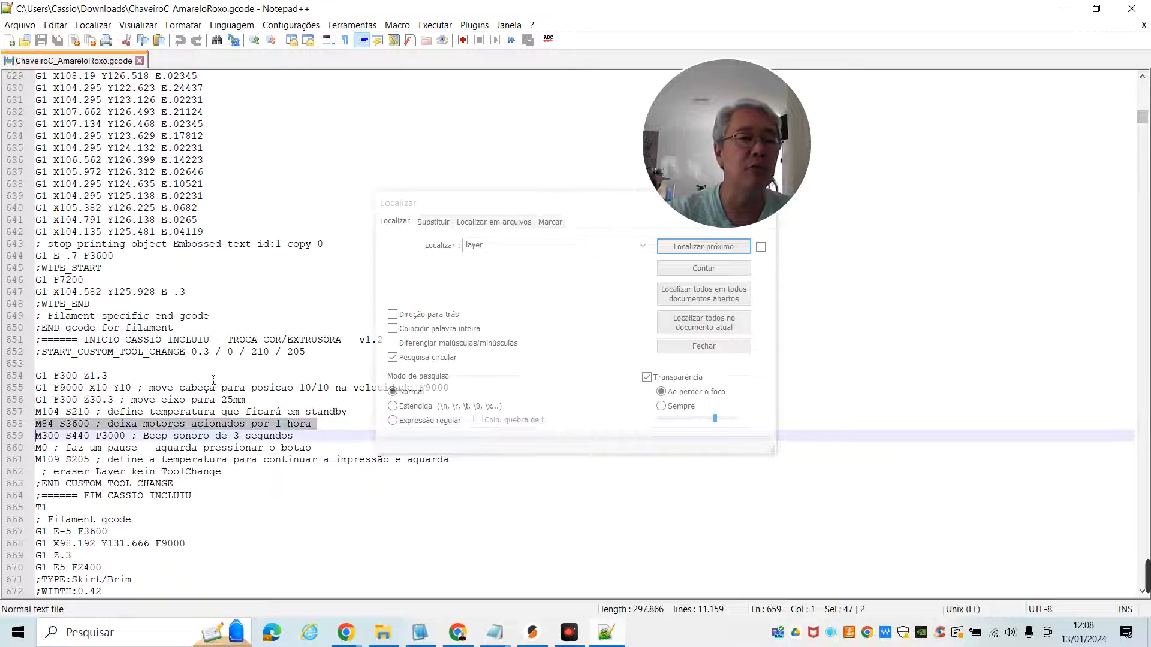
key(Down)
key(shift+Down)
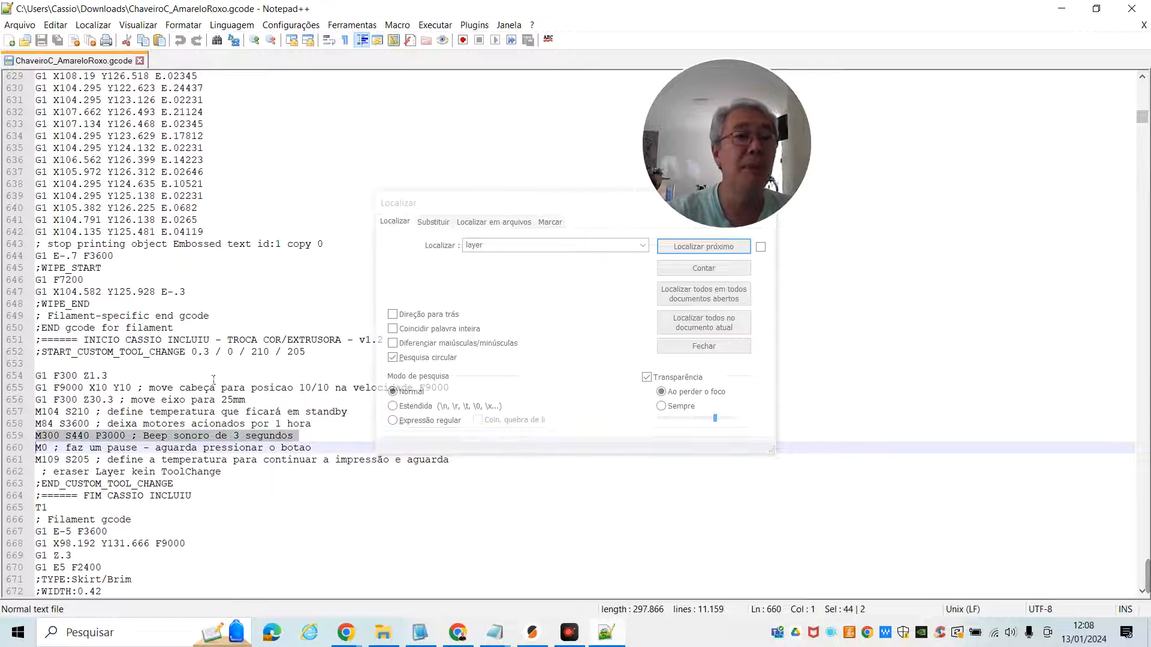
key(Right)
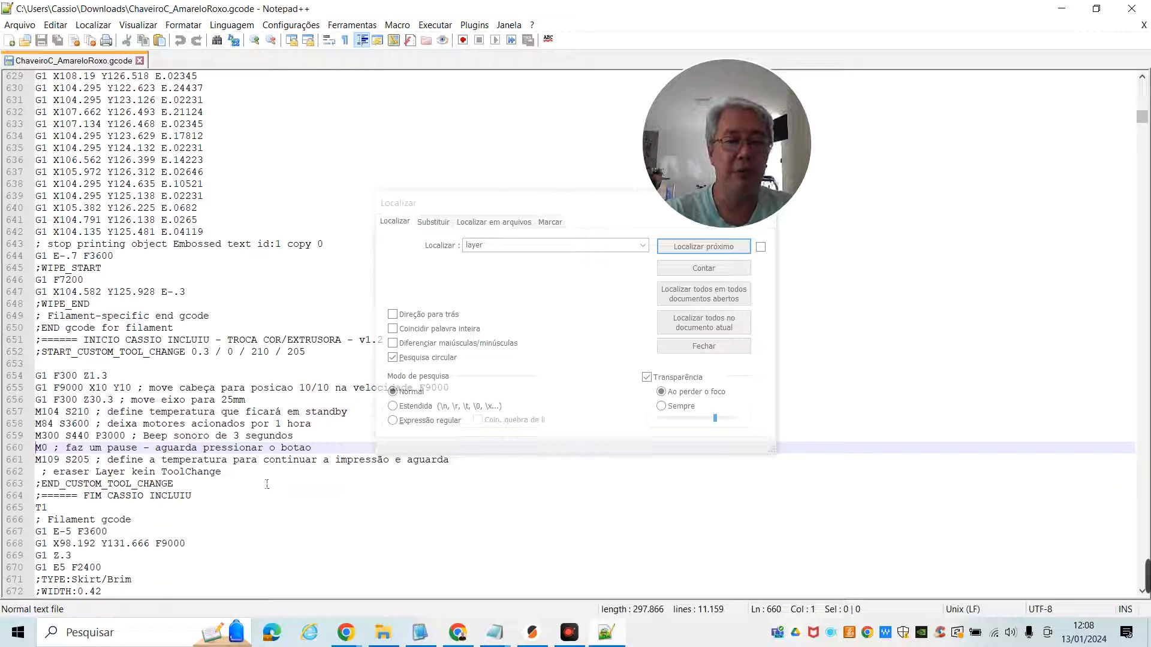
mouse_move(346, 633)
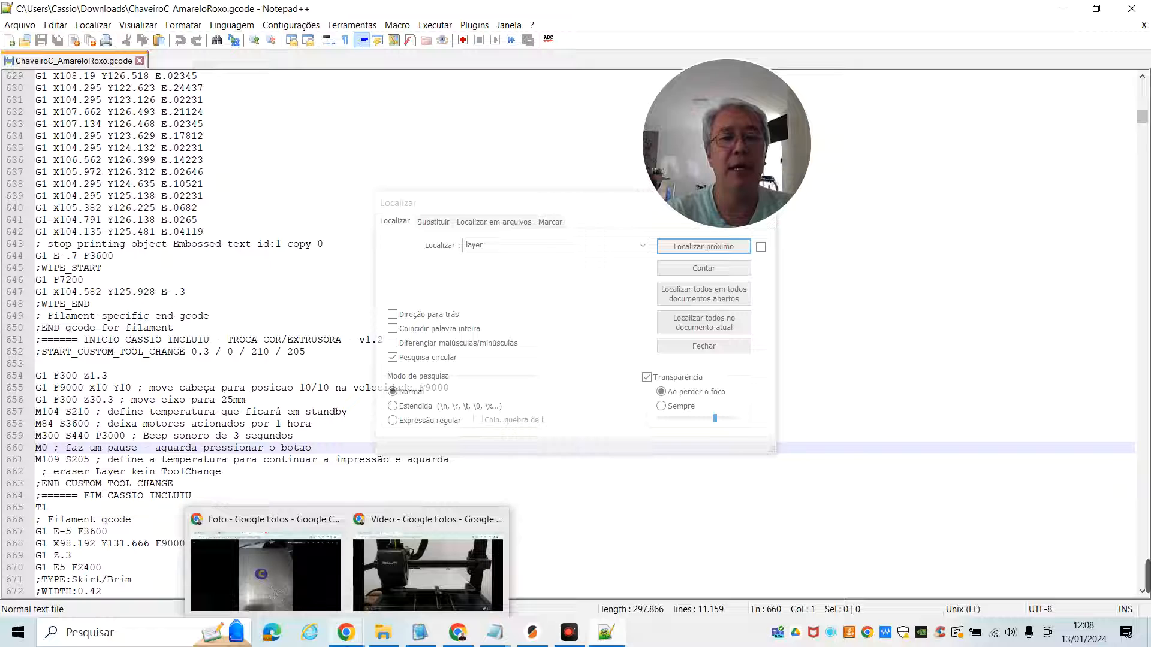
- Switch to the Google Photos print video in Chrome and play it, skipping ahead past the yellow first layer to the filament-change pause
click(387, 571)
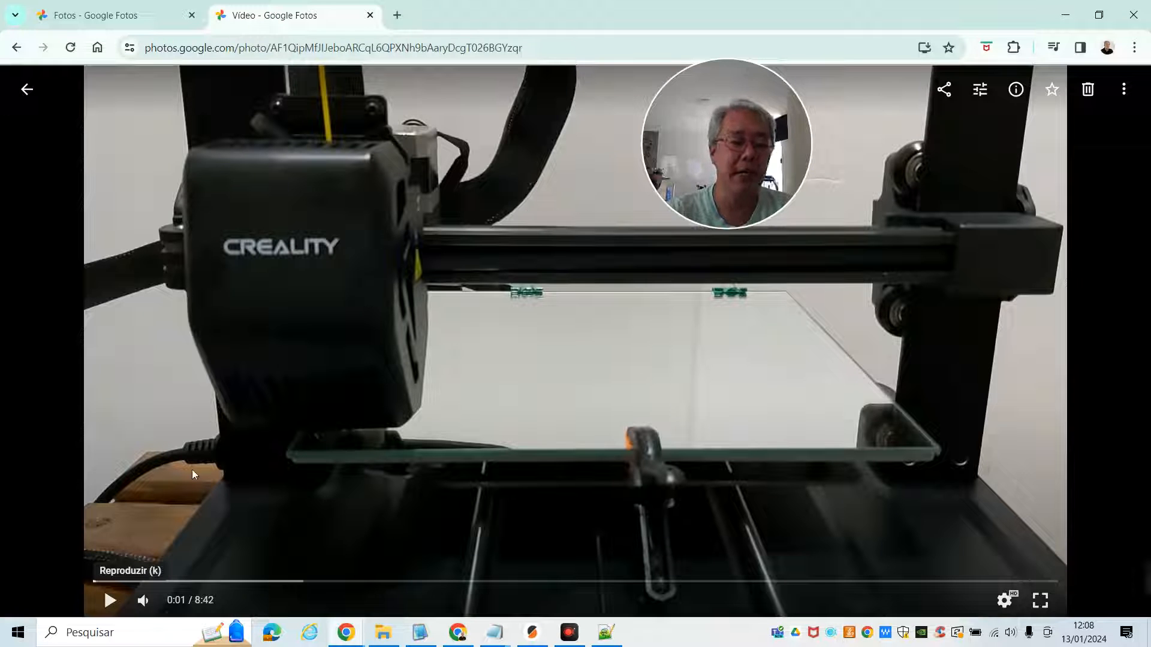
click(110, 600)
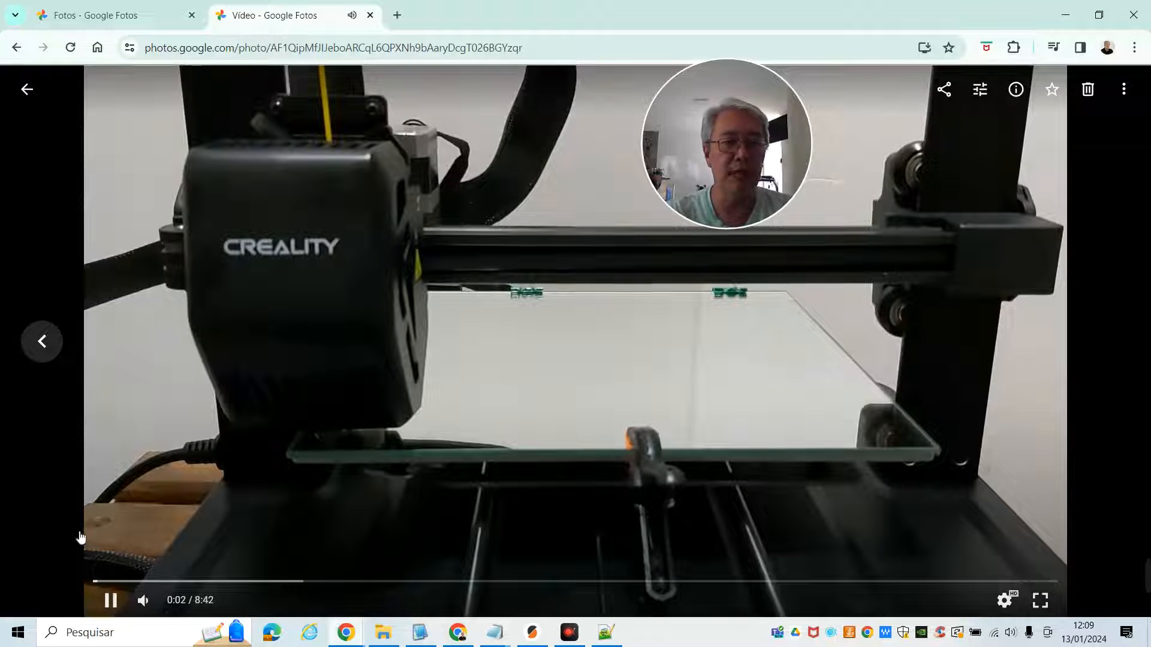
click(133, 581)
click(157, 582)
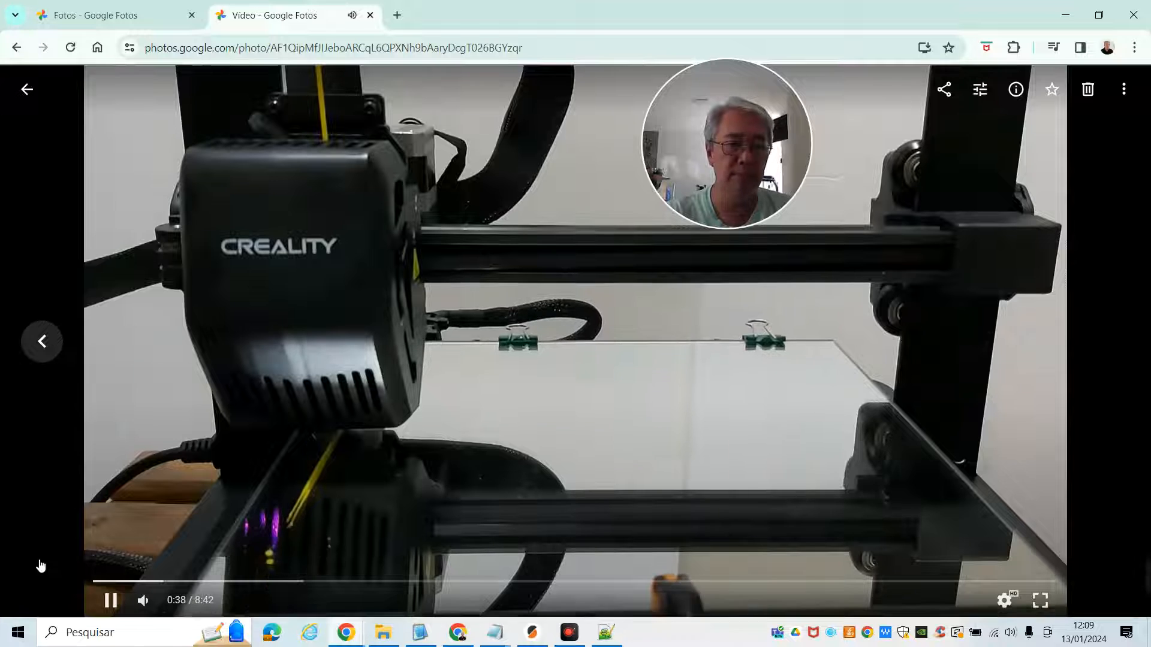
click(189, 581)
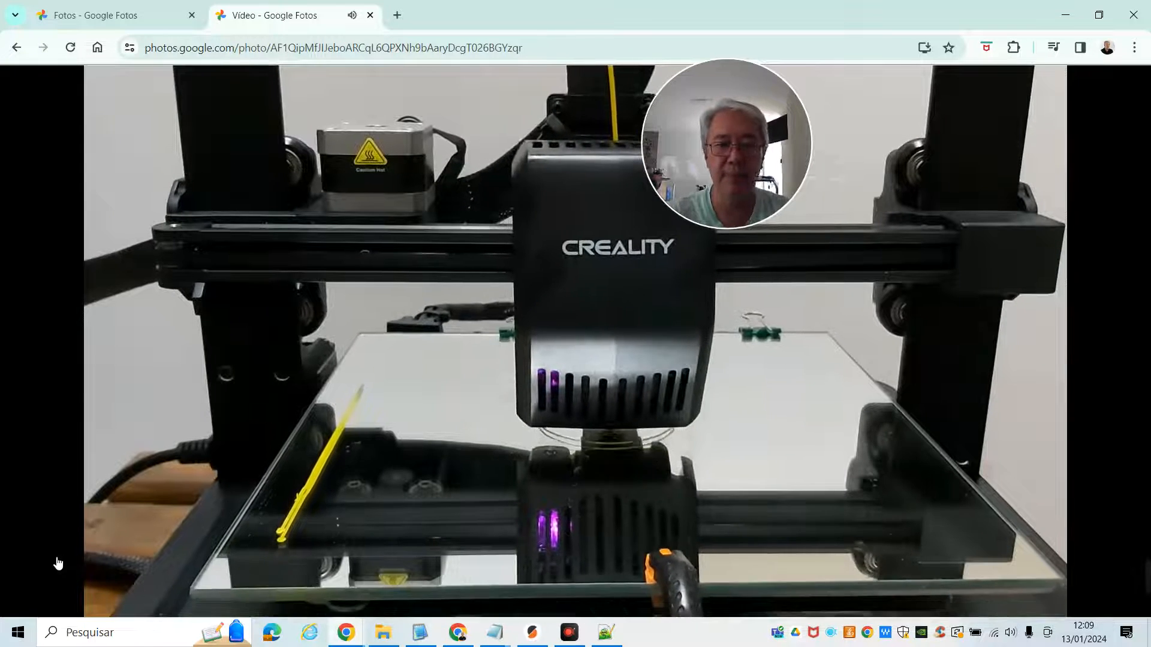
mouse_move(151, 575)
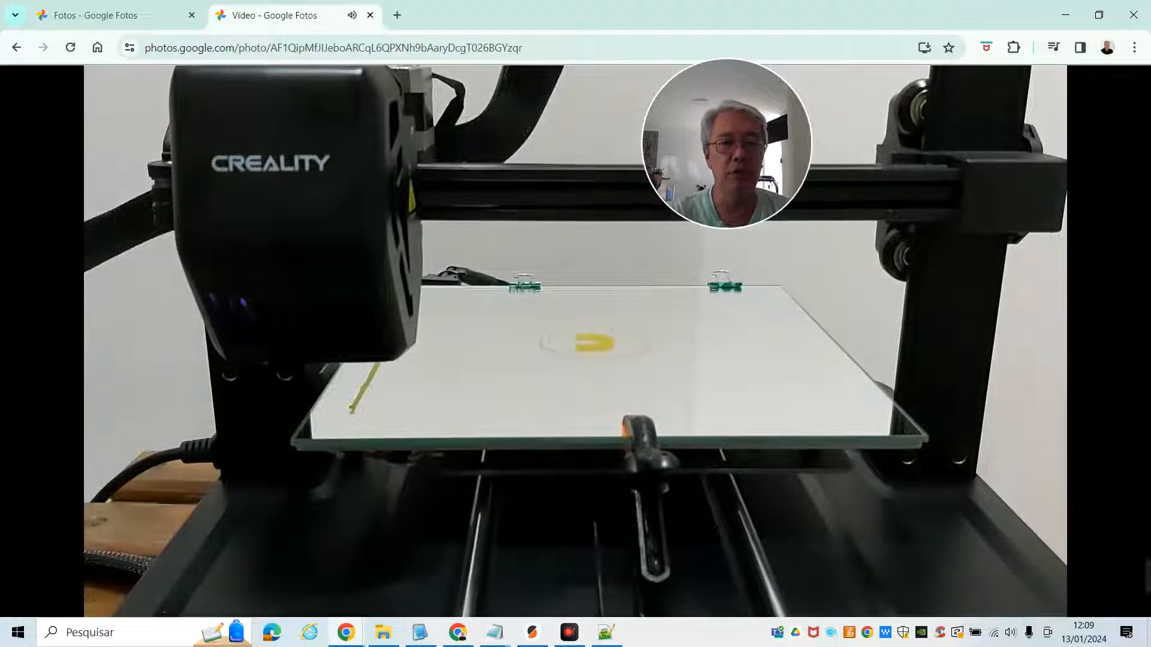
mouse_move(298, 586)
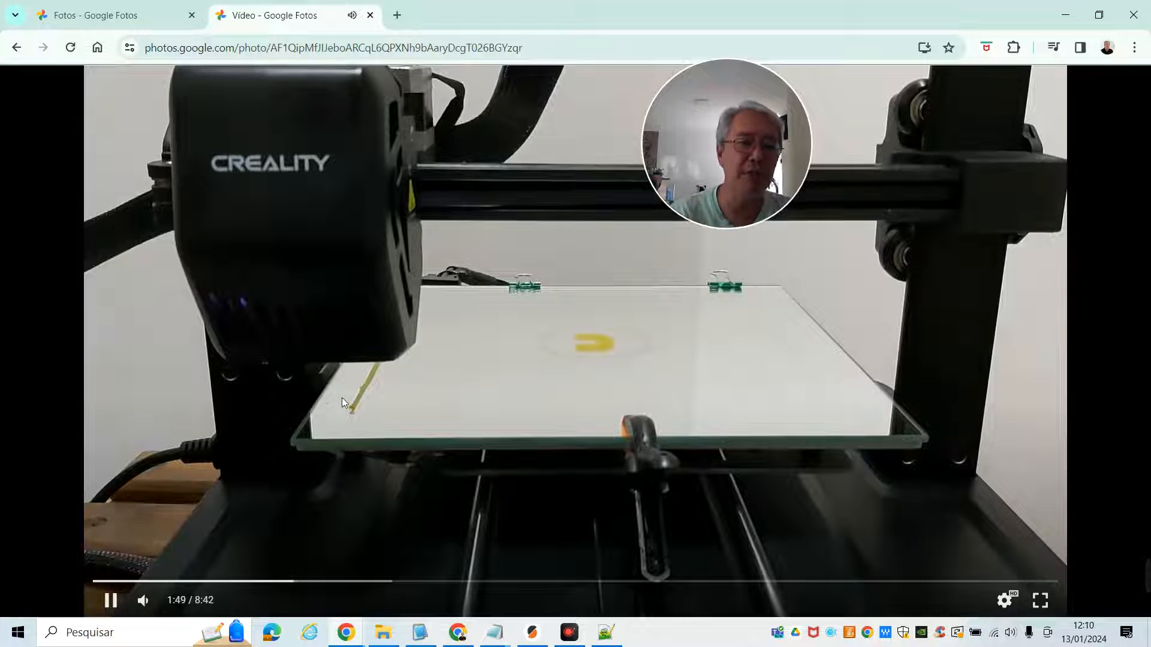
click(321, 582)
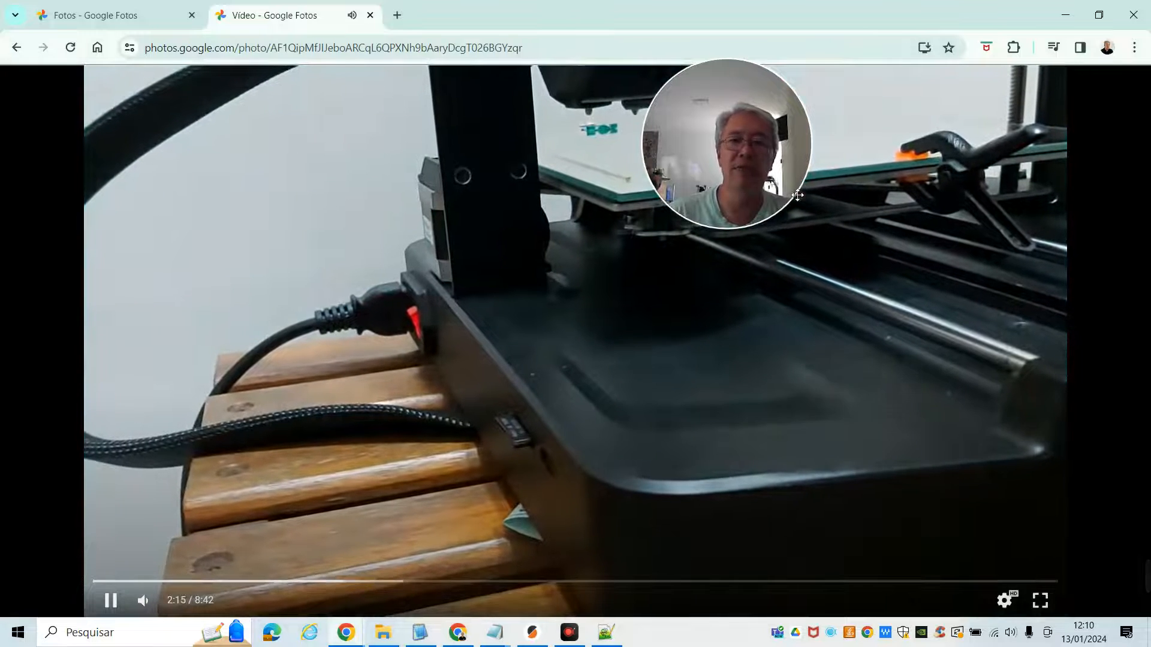
- Skip through the purple printing stage of the print video, moving from 4:18 to 7:04, 7:52 and about 8:15
drag(748, 171, 976, 249)
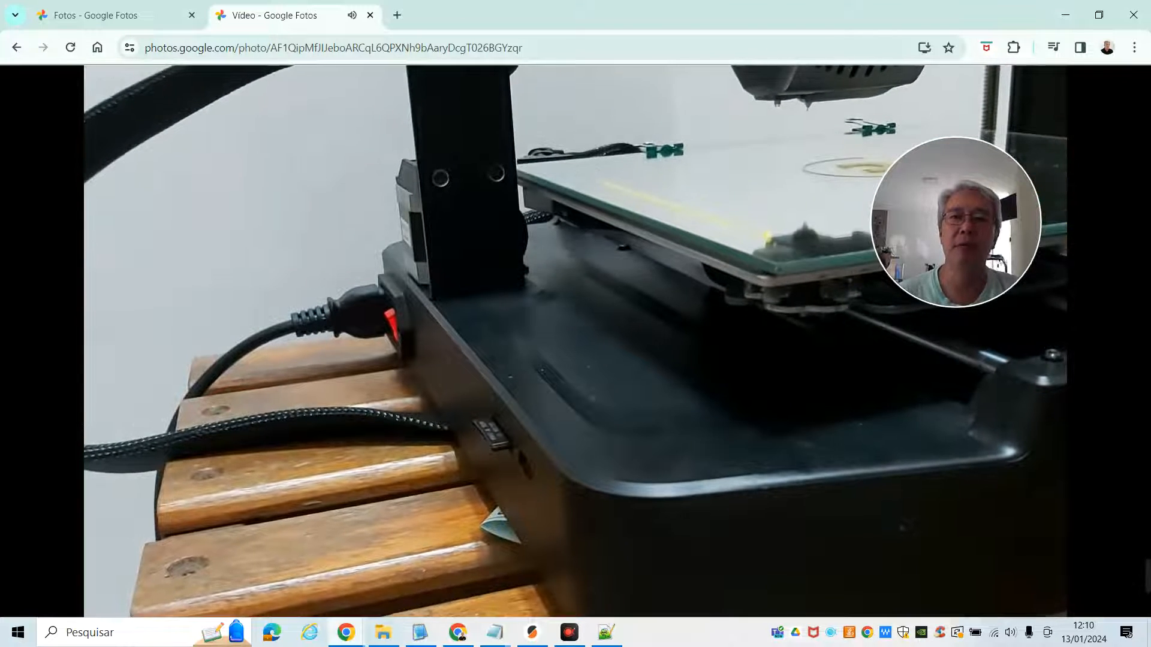
drag(948, 240, 1007, 340)
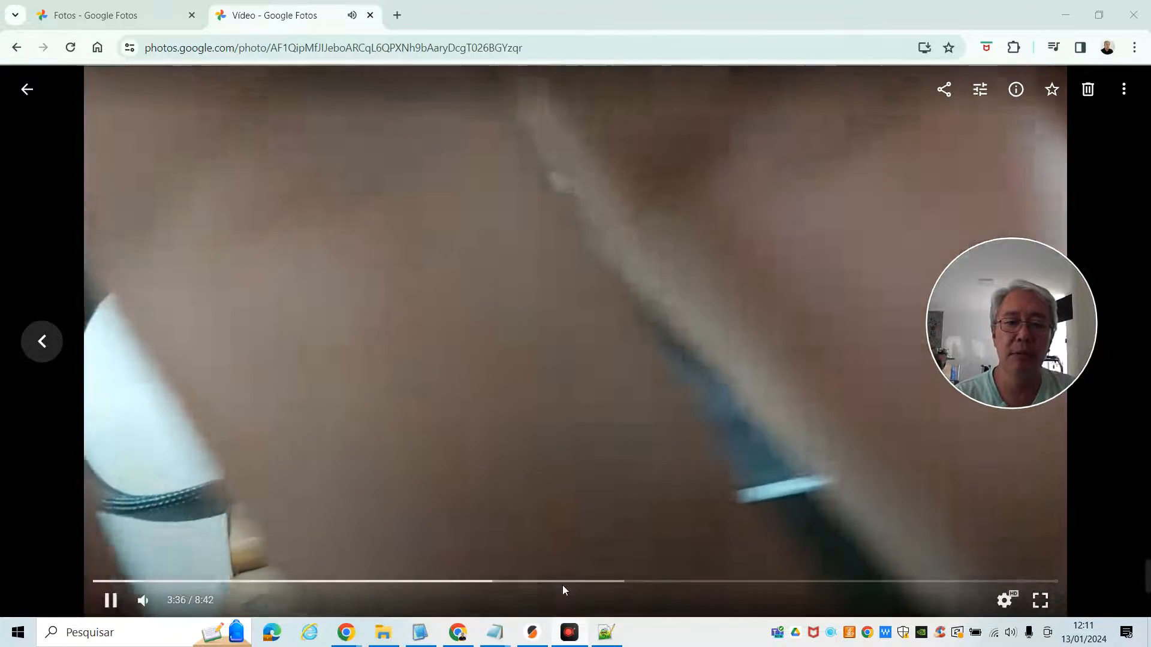
click(568, 583)
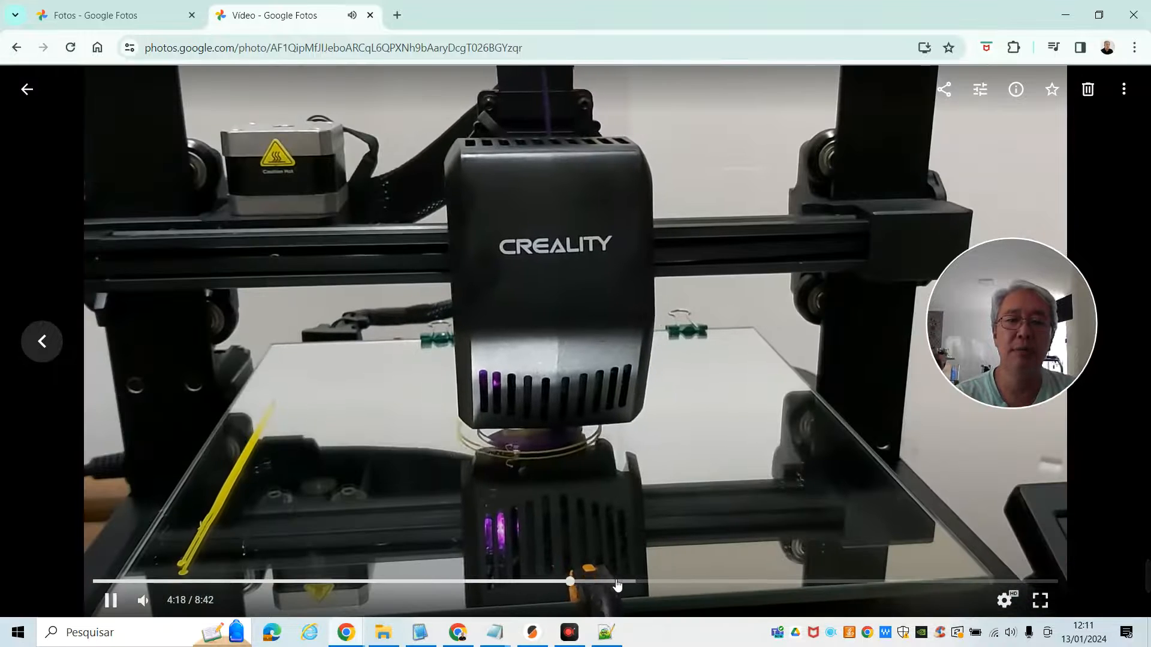
click(617, 583)
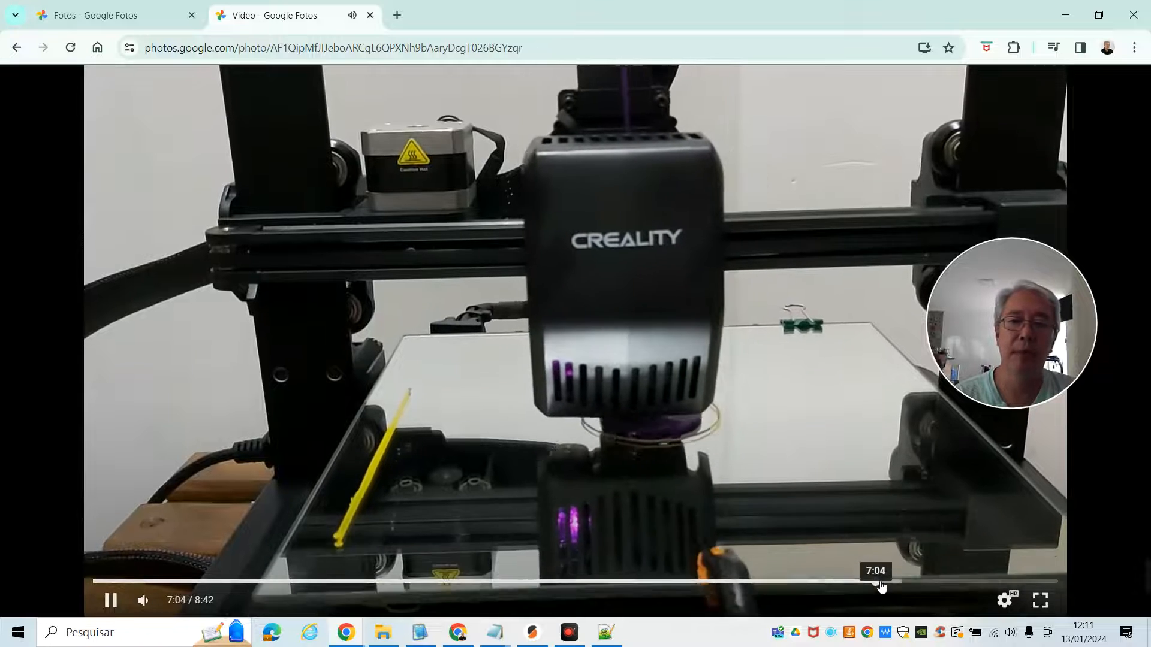
drag(881, 587, 970, 587)
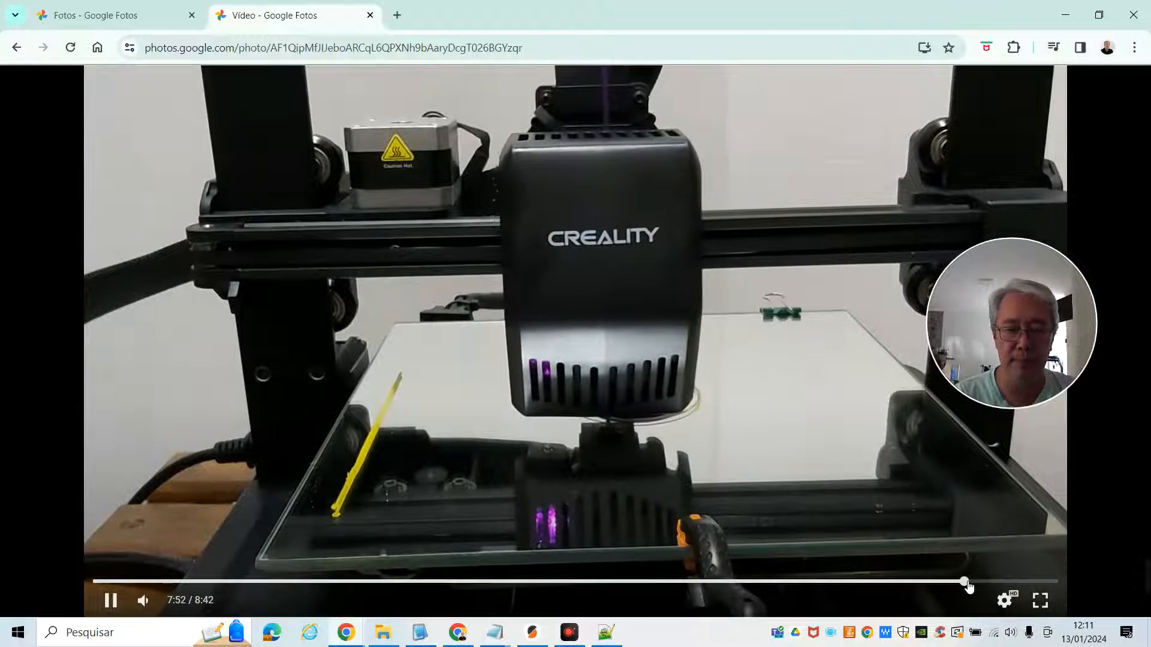
drag(966, 586, 995, 586)
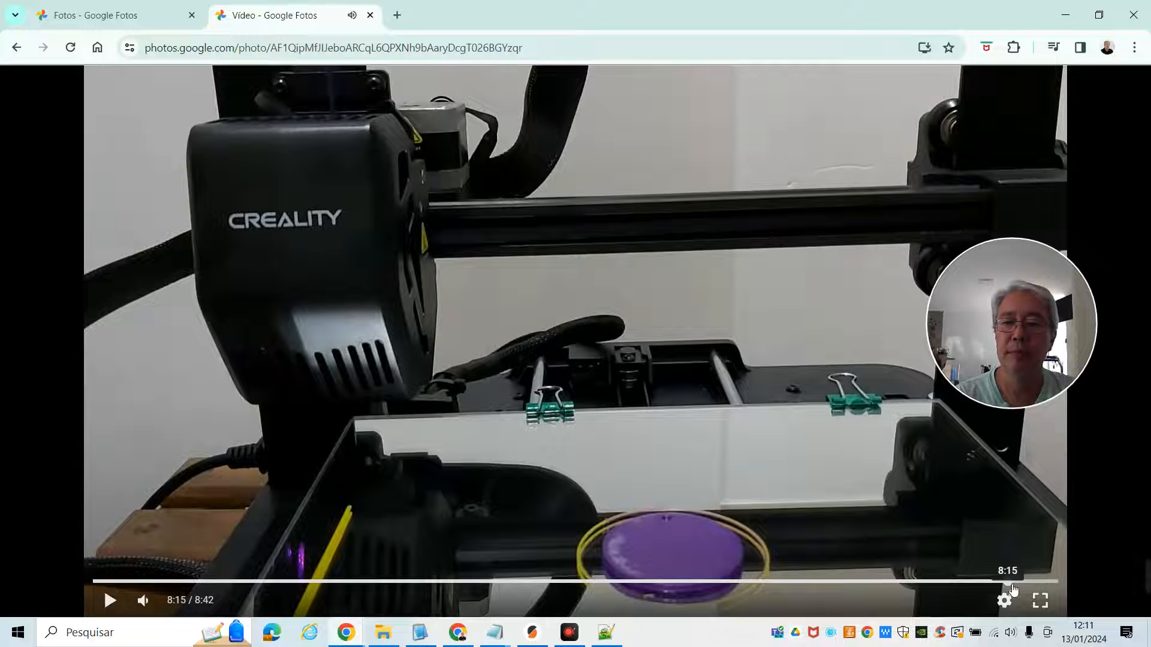
click(1012, 583)
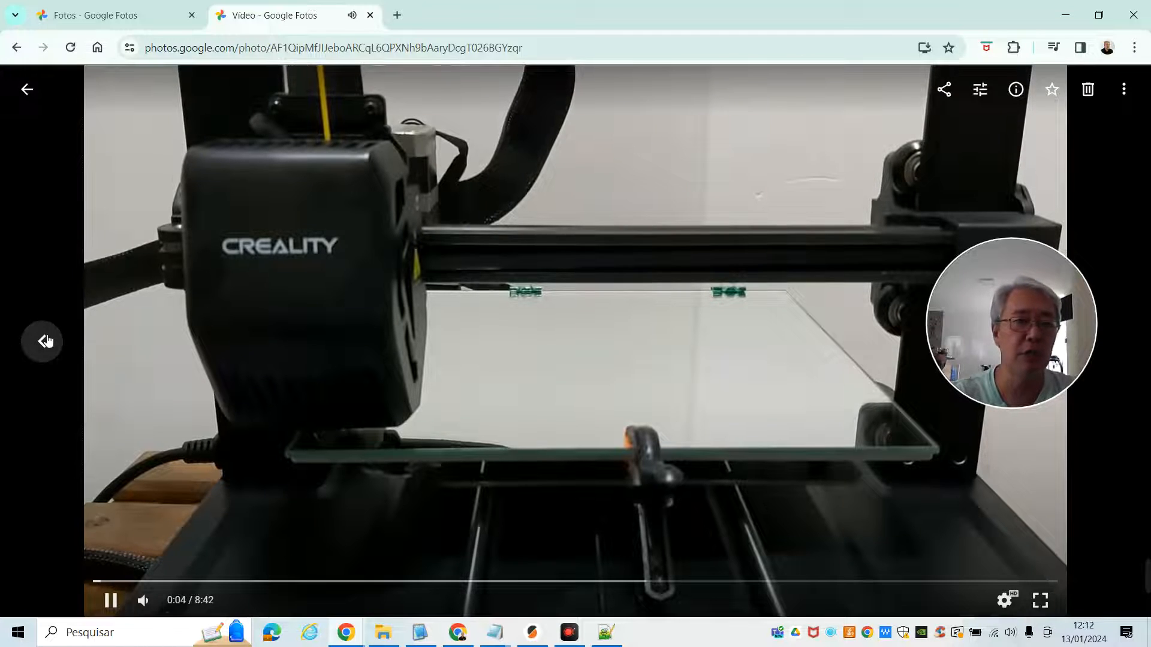
- Open the adjacent 37-second video of the finished keychain, skip through it to the yellow C, and pause playback
click(43, 341)
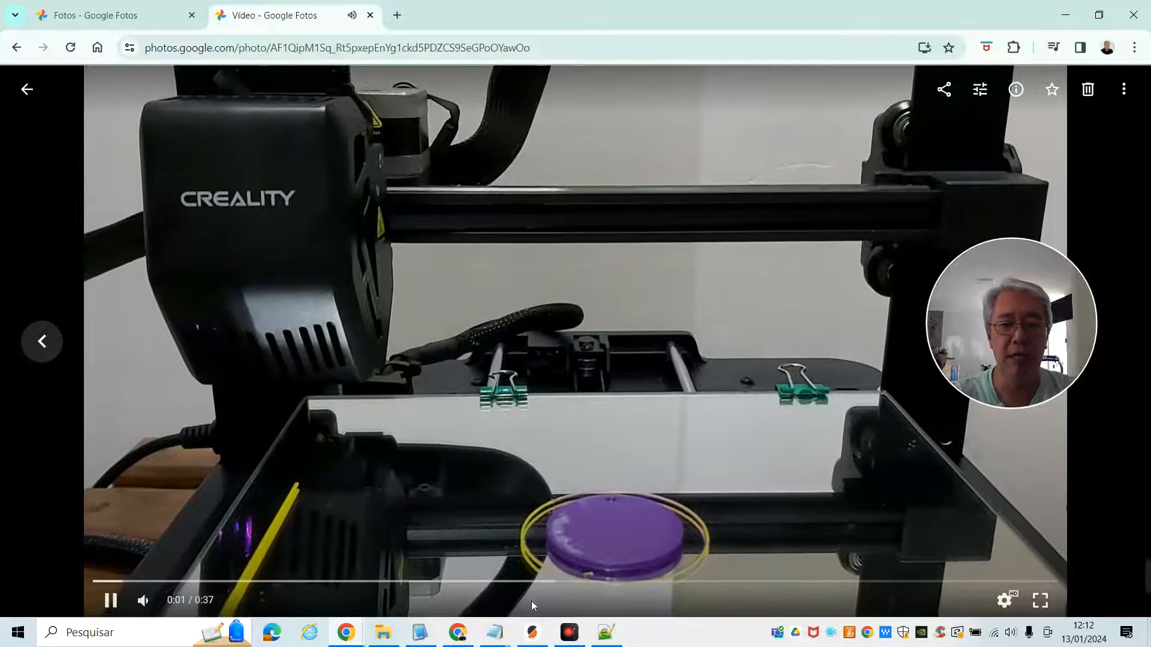
click(222, 581)
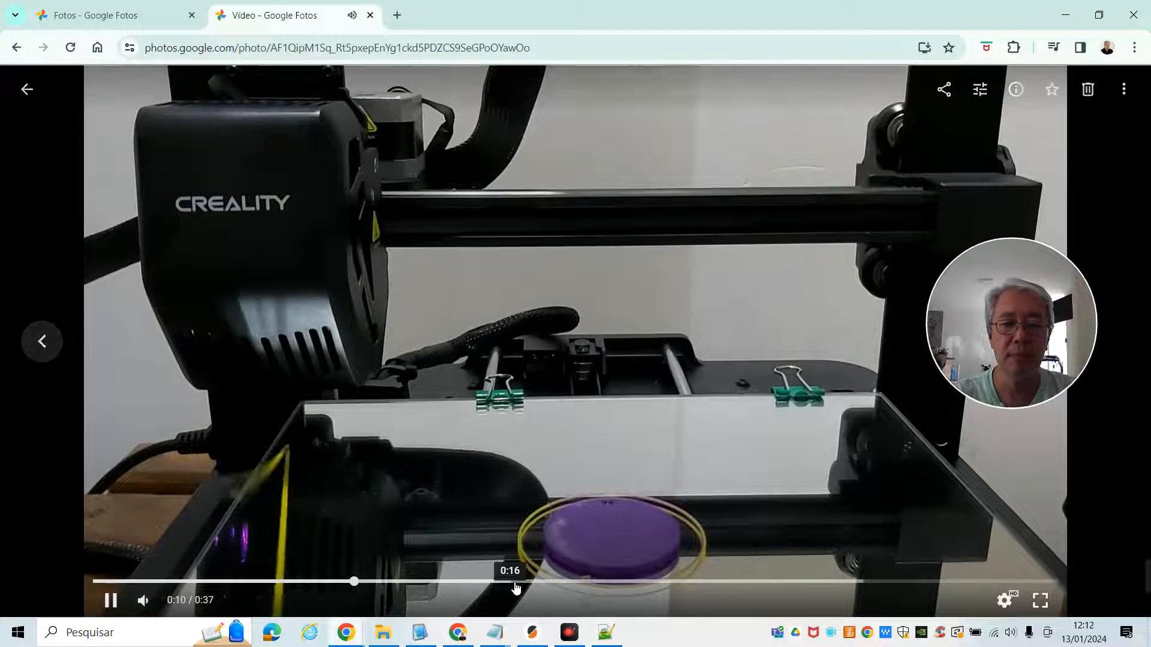
click(507, 582)
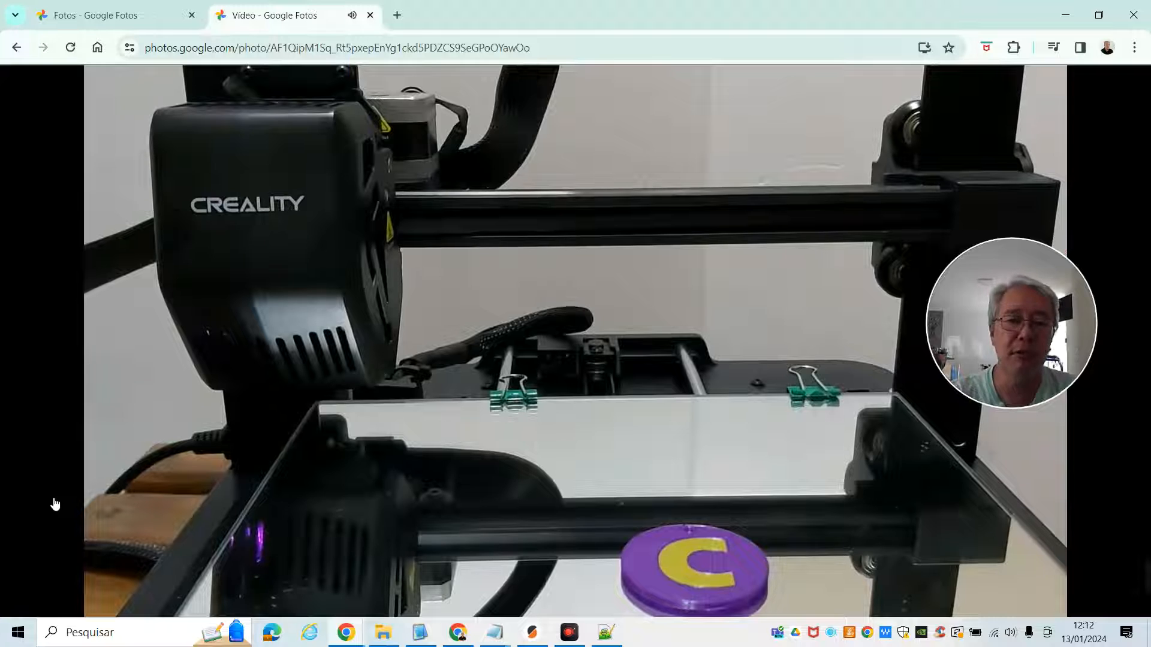
mouse_move(58, 491)
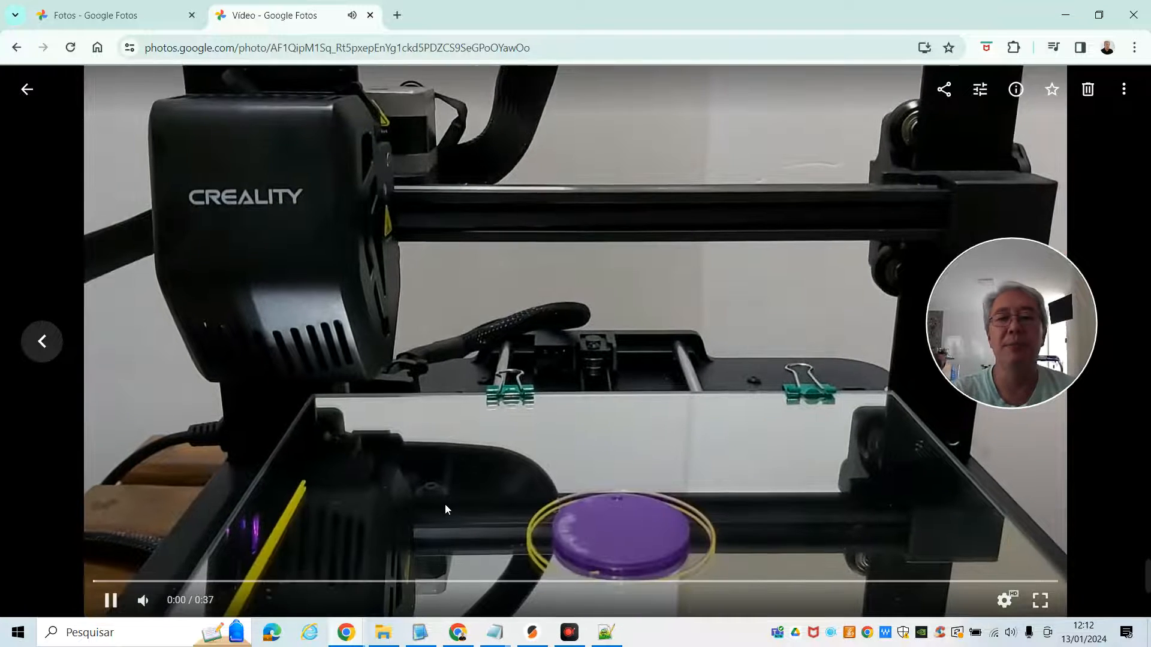
click(110, 600)
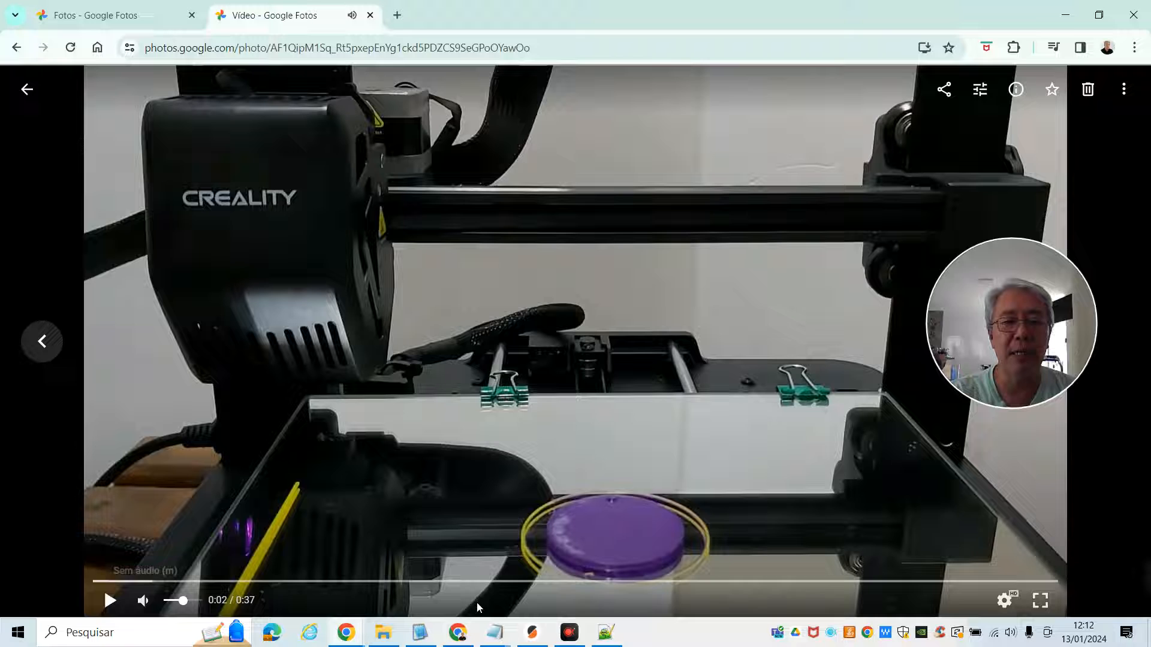
- Switch to PrusaSlicer, locate the custom beep block in the printer's end G-code, and highlight its first M300 S440 P200 line
click(531, 633)
scroll(477, 314, up, 1)
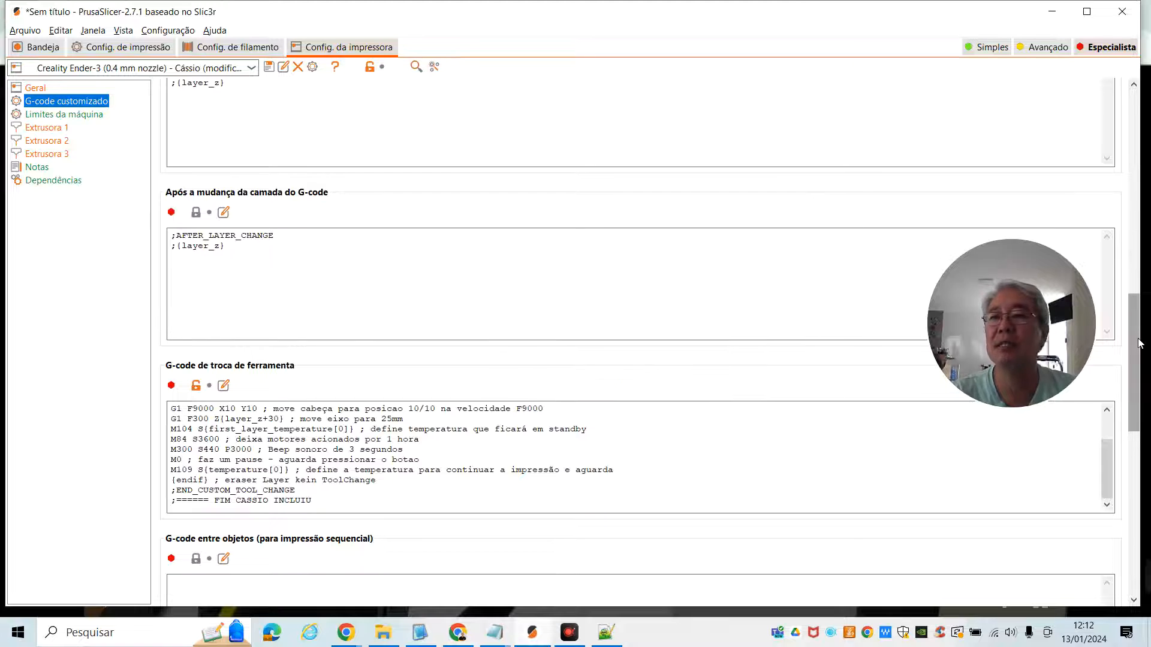
scroll(336, 227, up, 12)
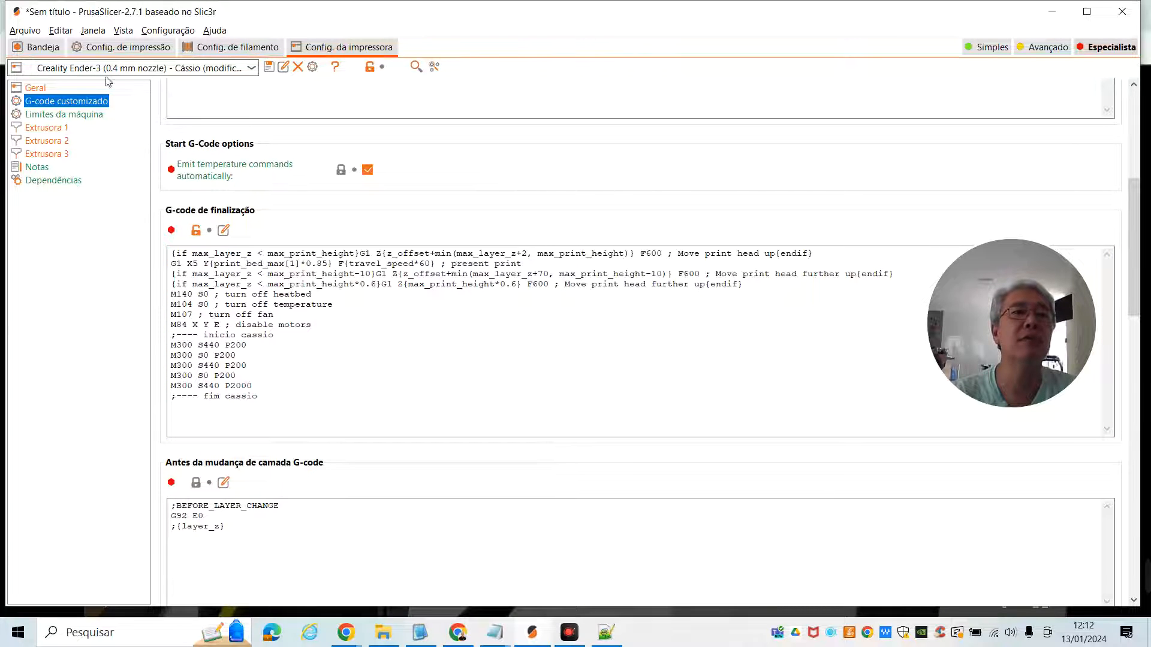
click(276, 345)
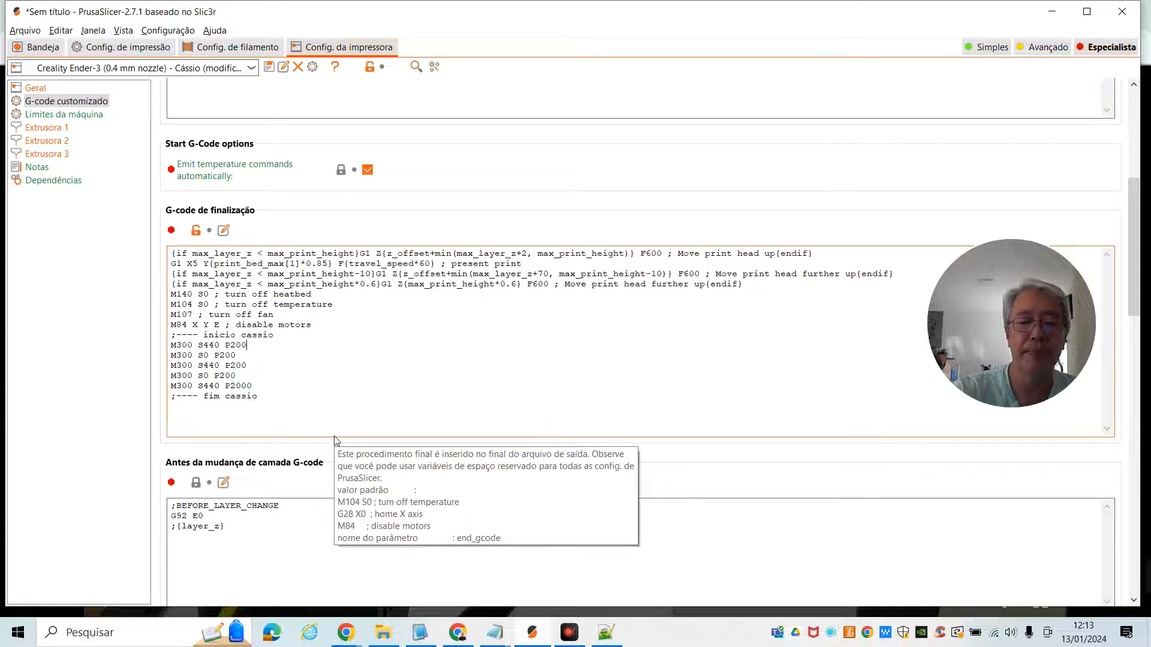
key(Home)
key(shift+Down)
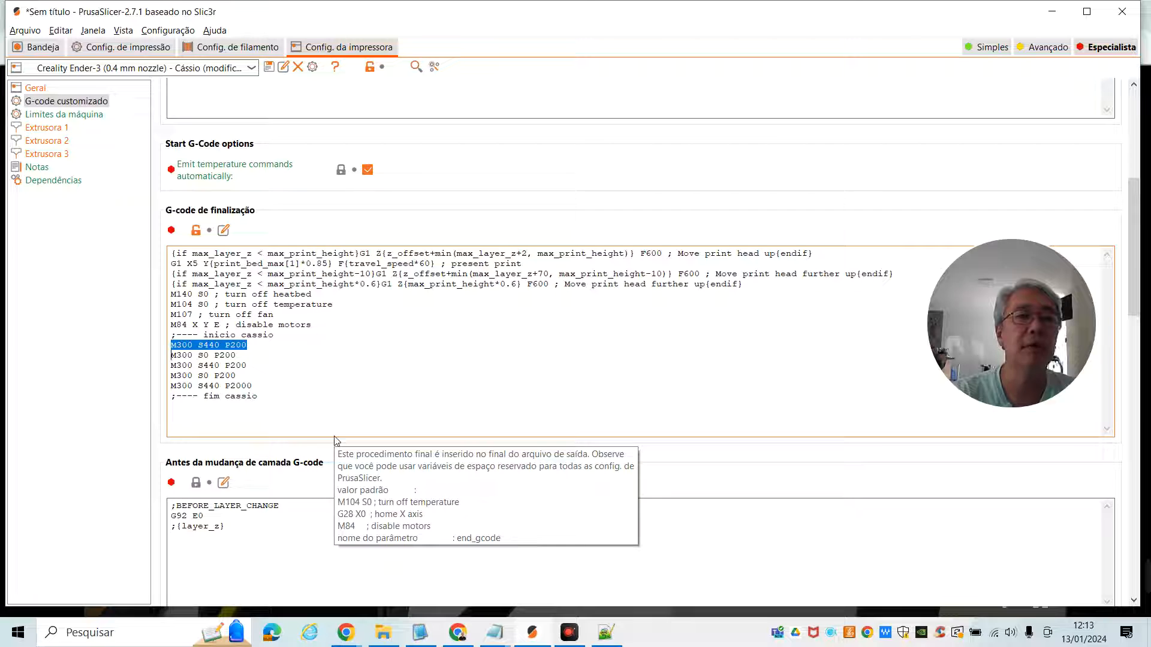
- Examine the M300 S0 P200 line and the following M300 S440 P200 line in the end G-code by highlighting each
key(Up)
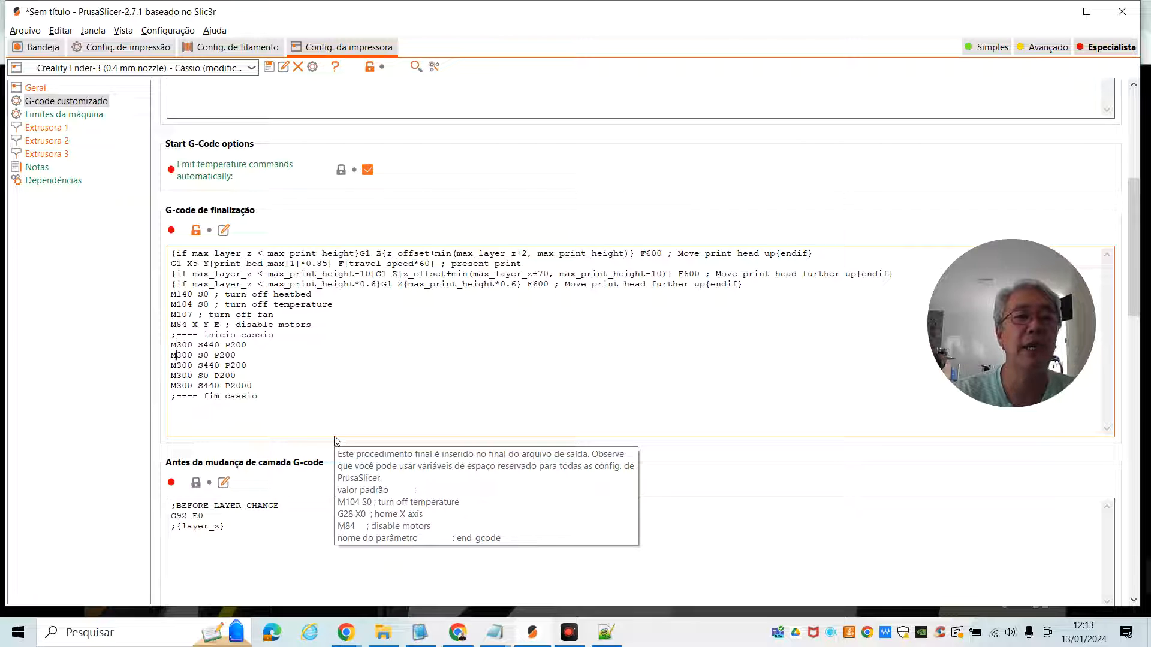
key(shift+End)
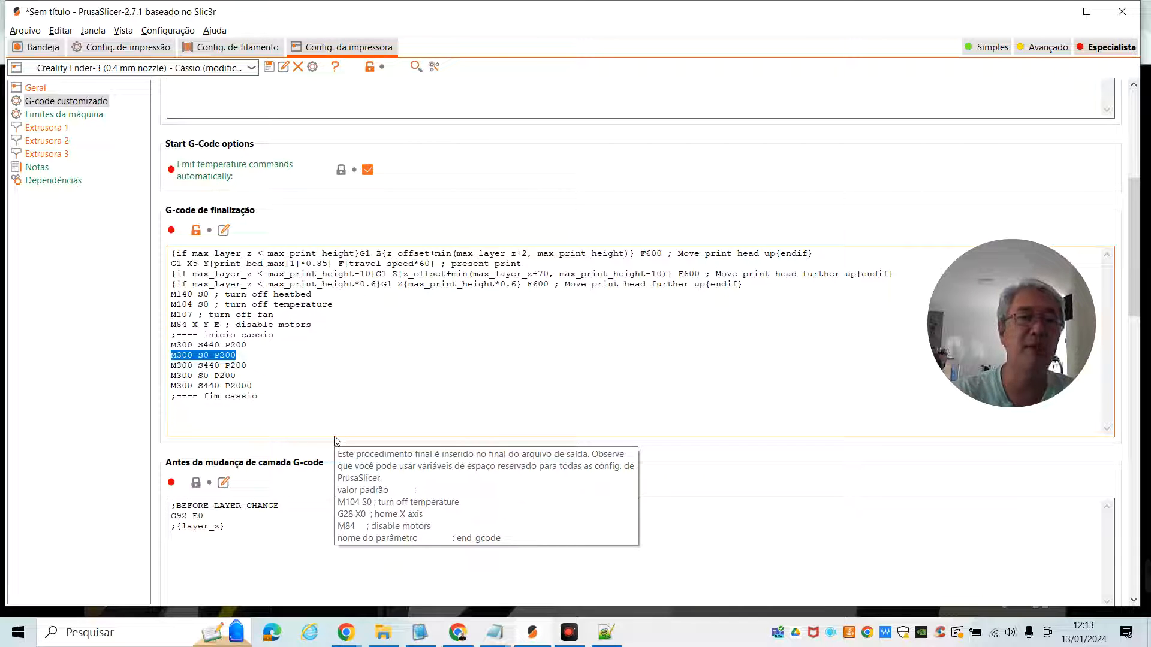
key(Right)
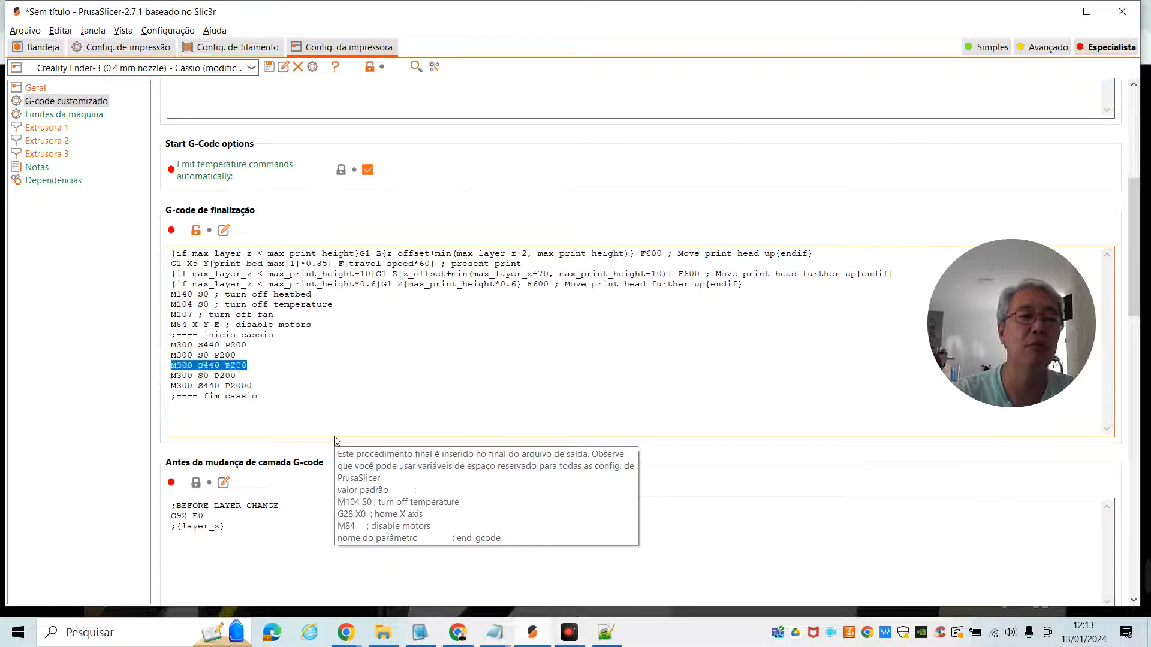
key(shift+Down)
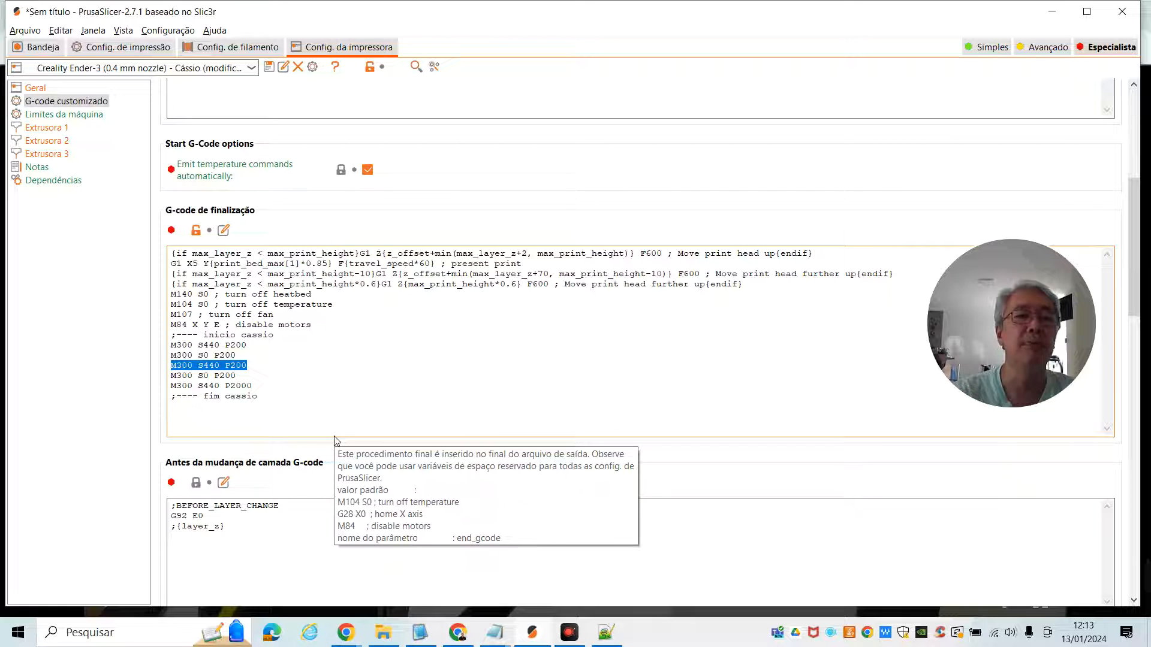
key(Left)
key(Up)
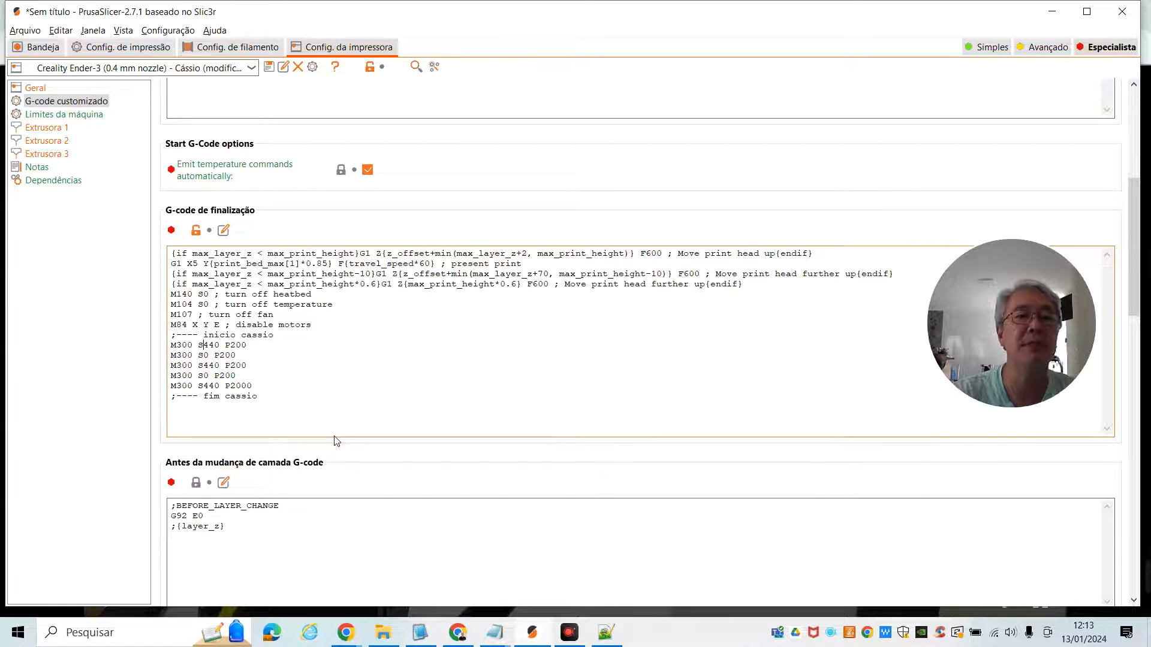
- Compare the frequency parameters of the first two M300 lines by highlighting S440 and the S0 below it
key(shift+Right)
key(shift+Right)
key(shift+Right)
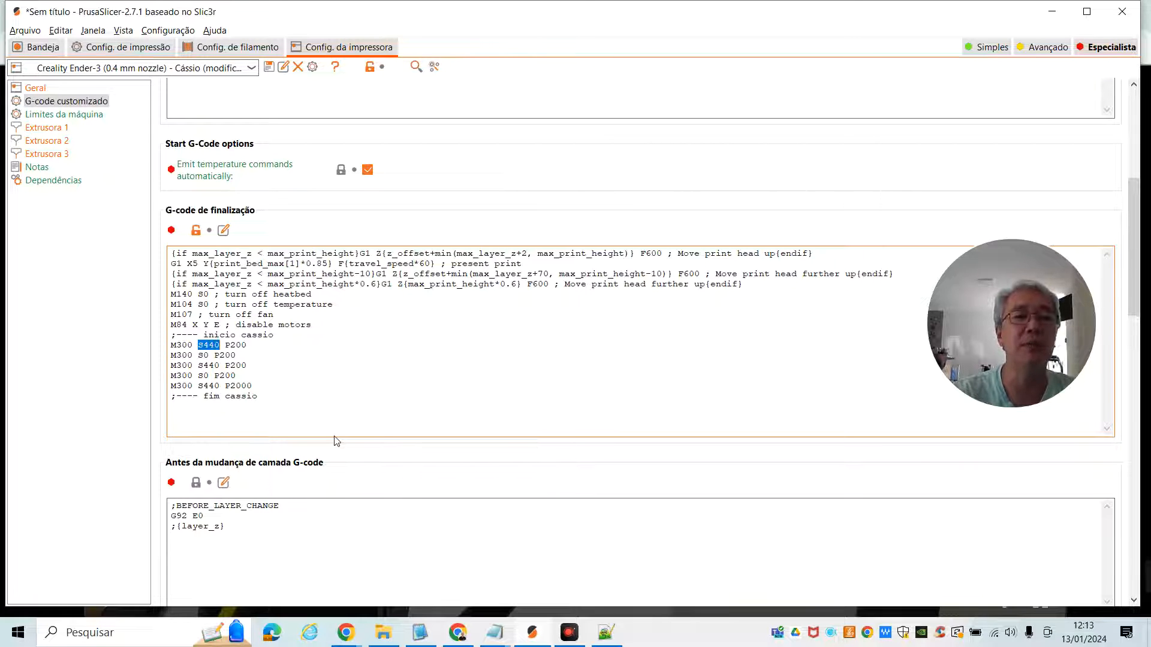
key(Down)
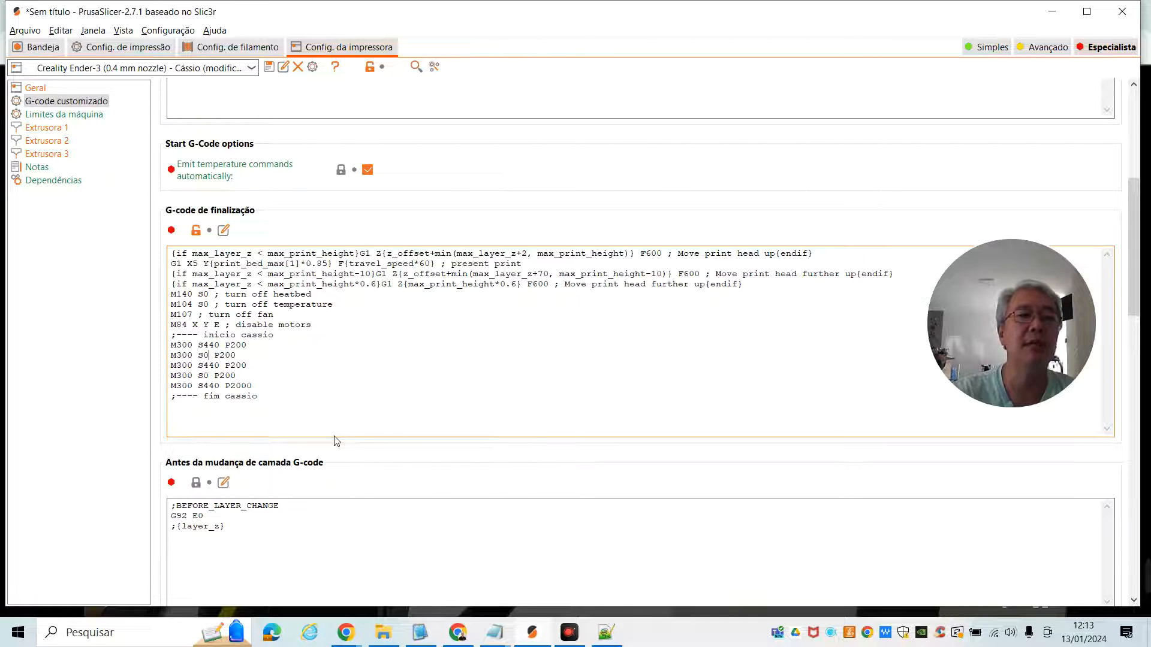
key(shift+Left)
key(shift+Left)
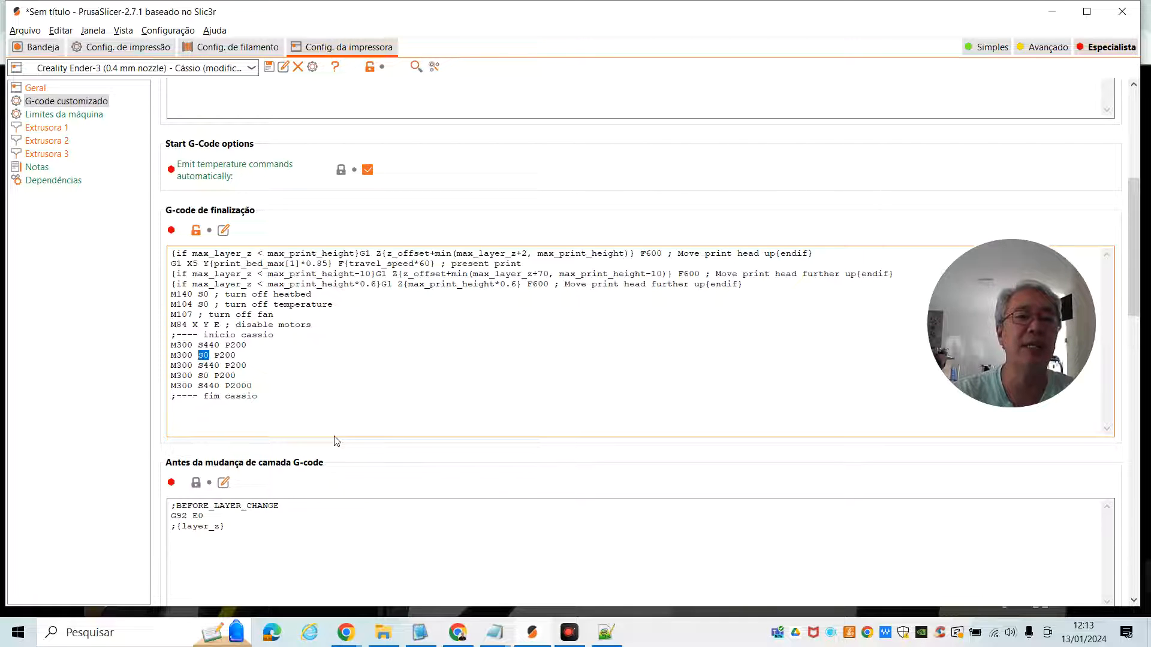
- Examine the third and fourth M300 lines of the beep block, highlighting M300 S440 P200 and M300 S0 P200 in turn
key(End)
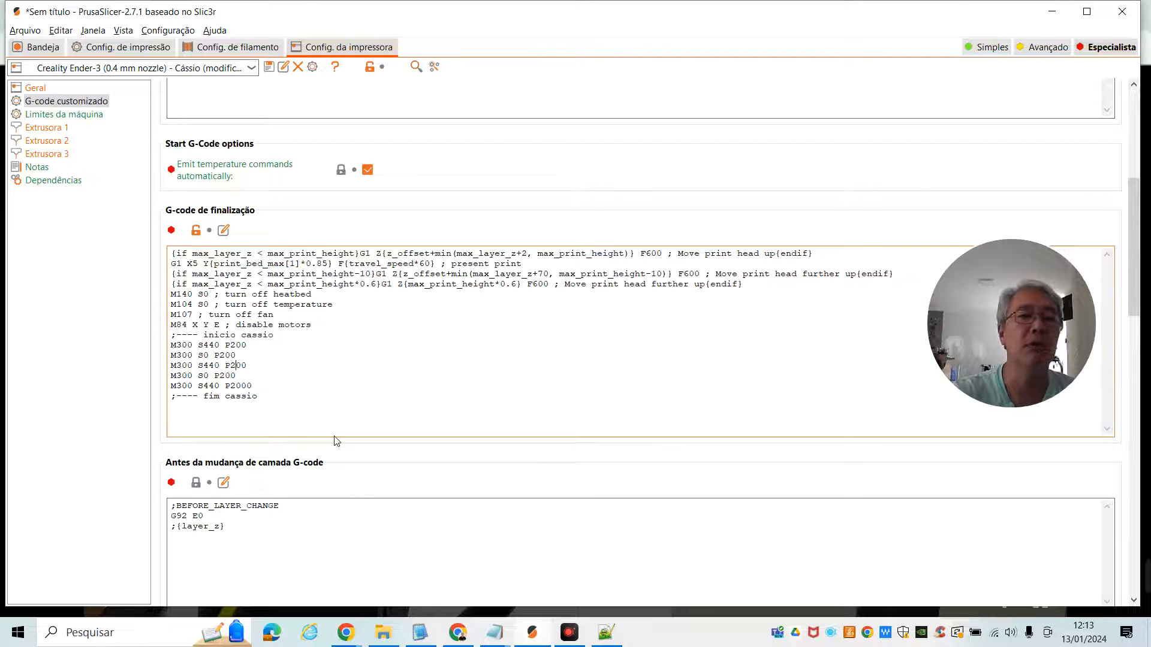
key(shift+End)
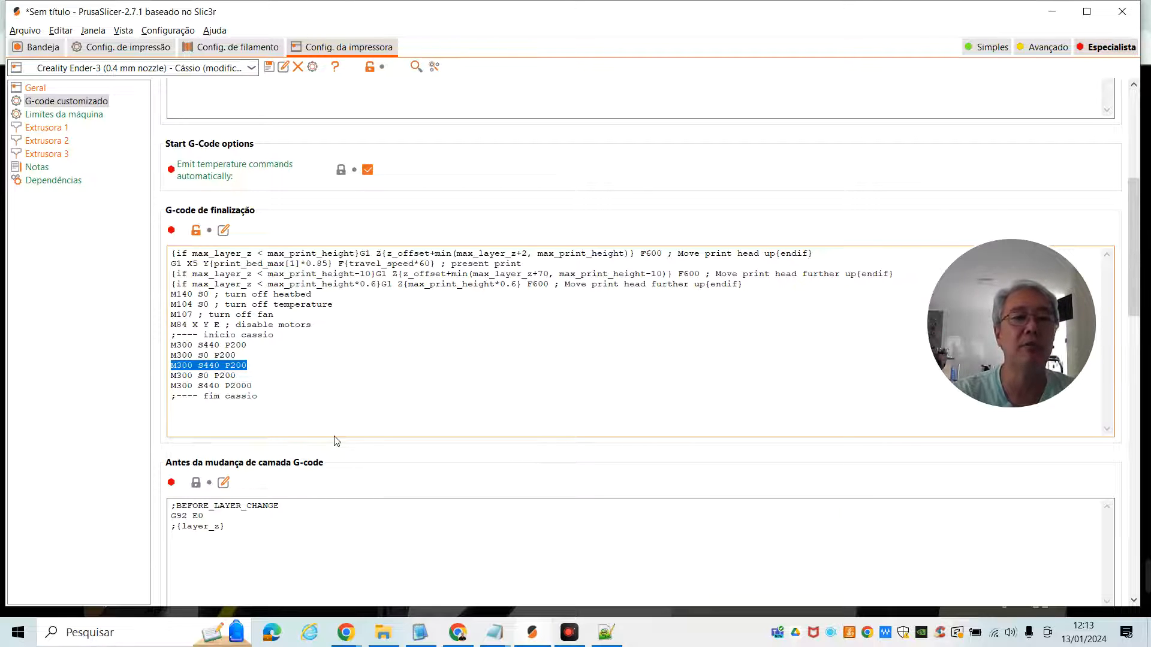
key(Down)
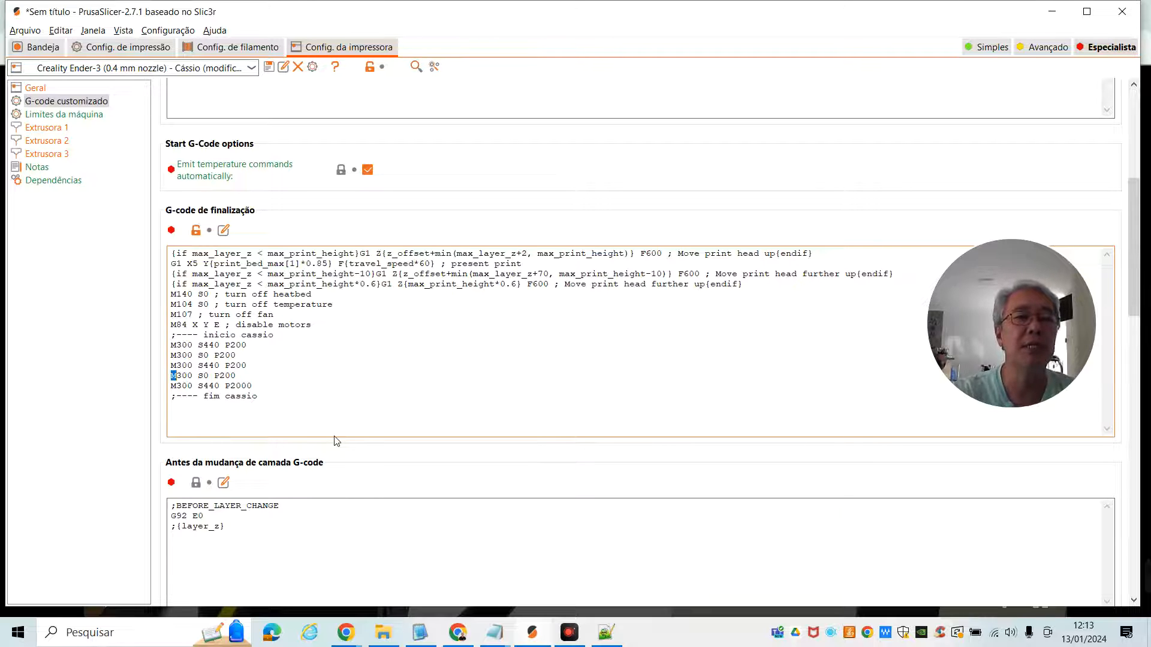
key(shift+End)
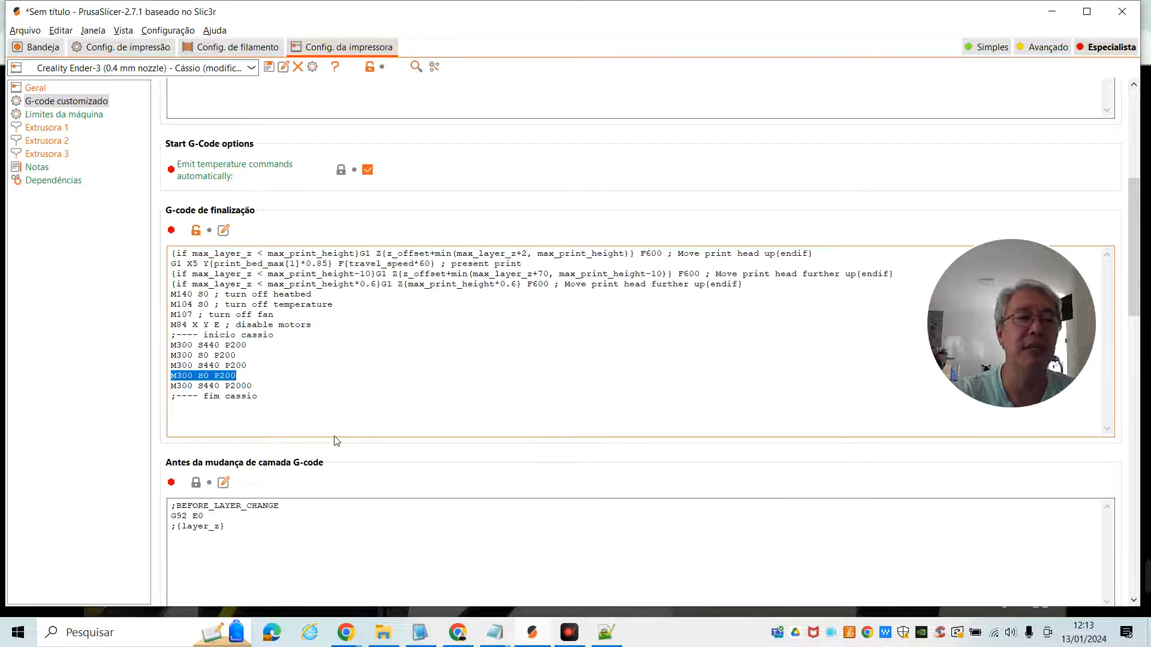
- Examine the duration parameter of the beep block's last M300 line in the end G-code by highlighting P2000
key(Down)
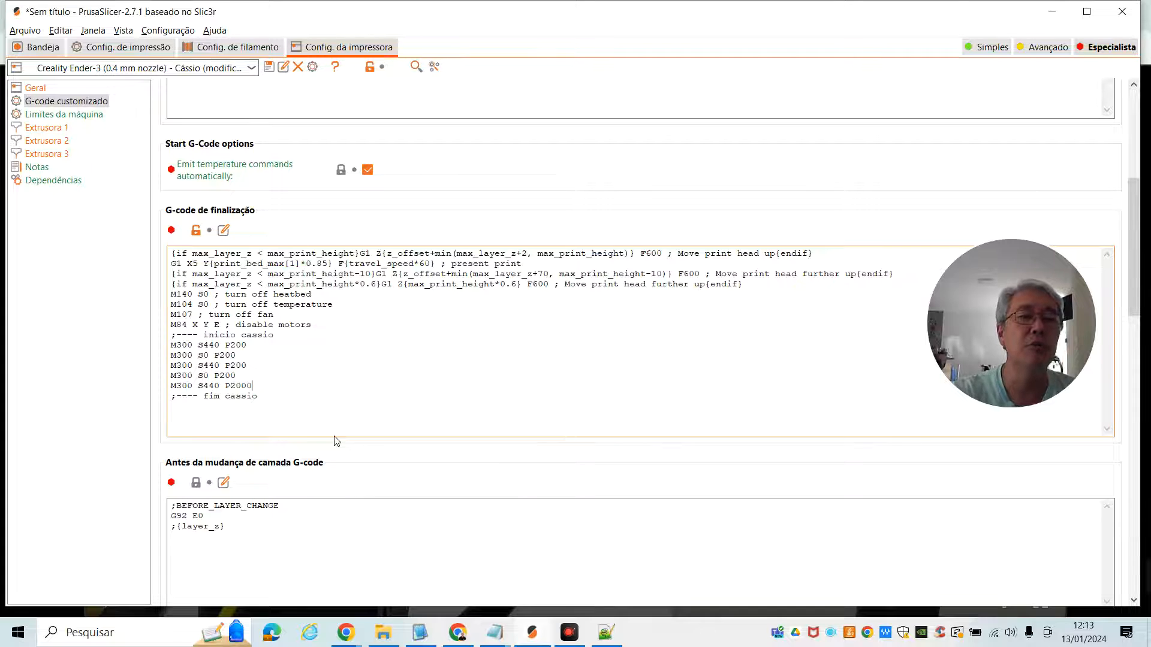
key(shift+Left)
key(shift+Left)
key(shift+Left)
key(shift+Left)
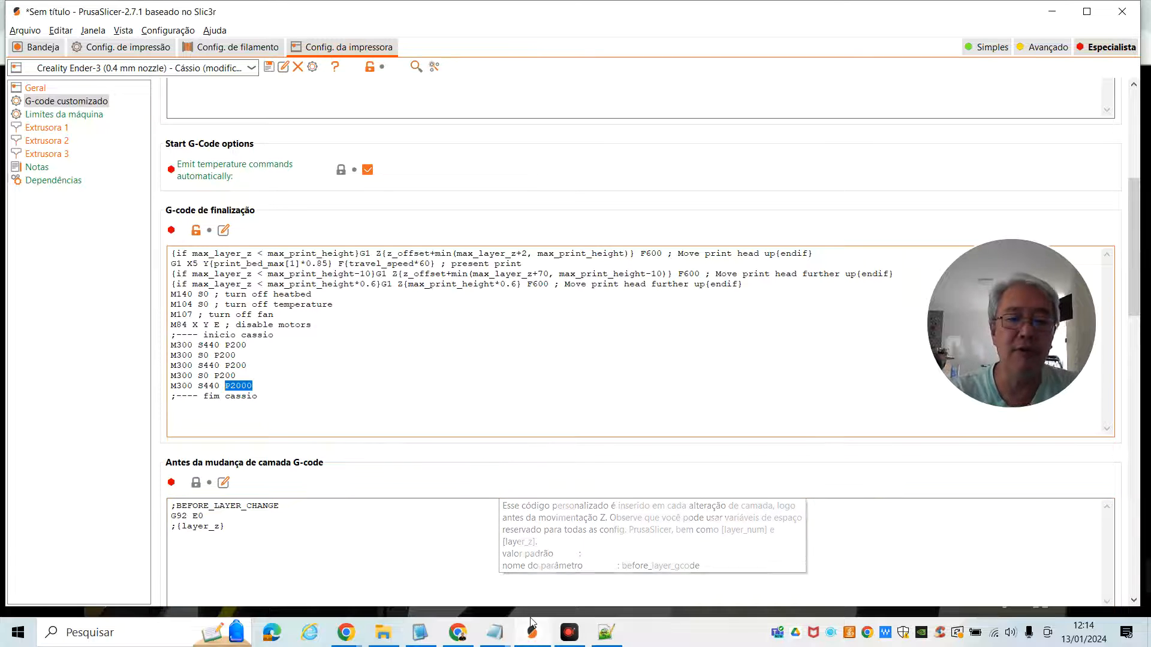
- Switch to the print video in Google Photos, play it, and skip ahead to the finished keychain at about 0:29
click(385, 553)
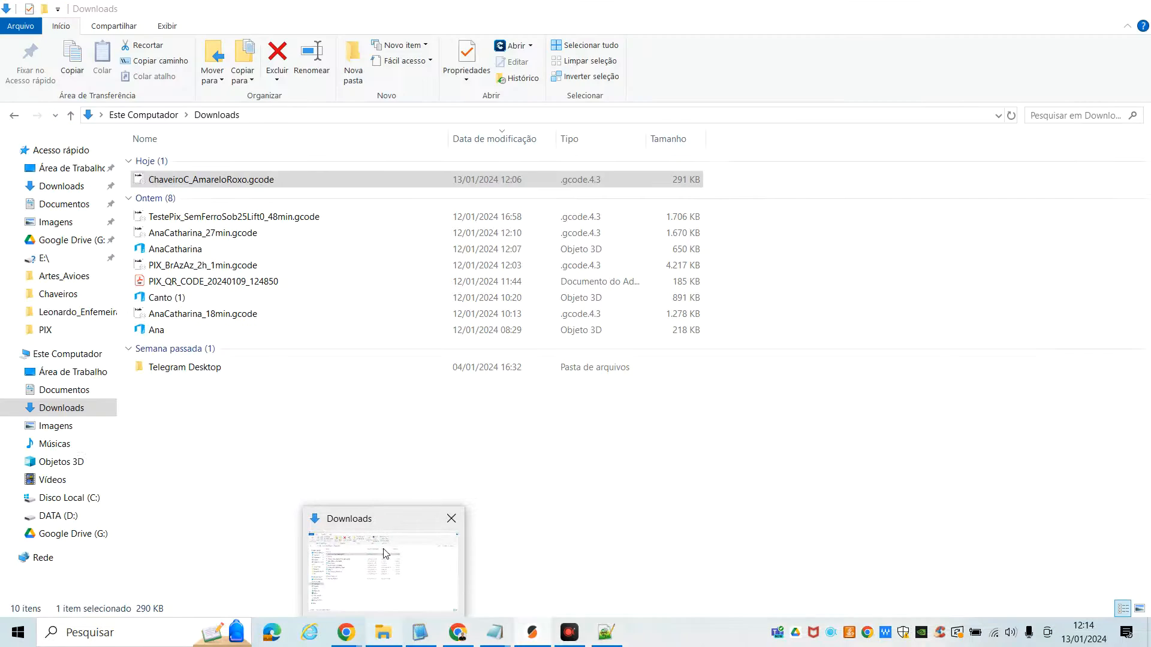
key(alt+Tab)
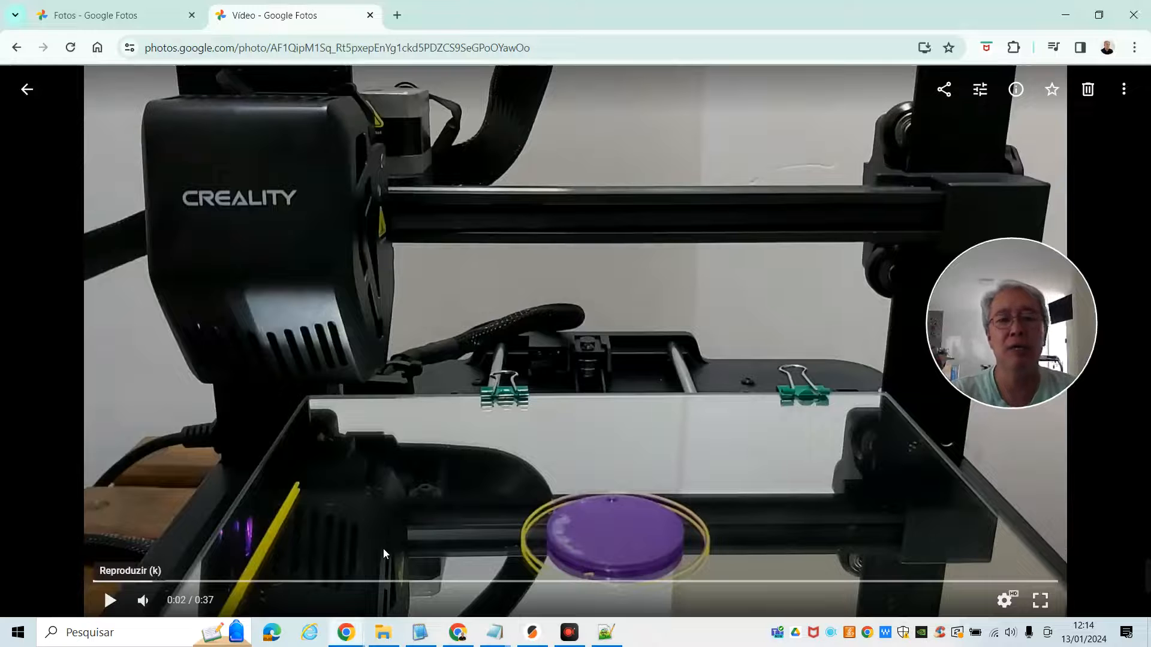
click(112, 603)
click(372, 582)
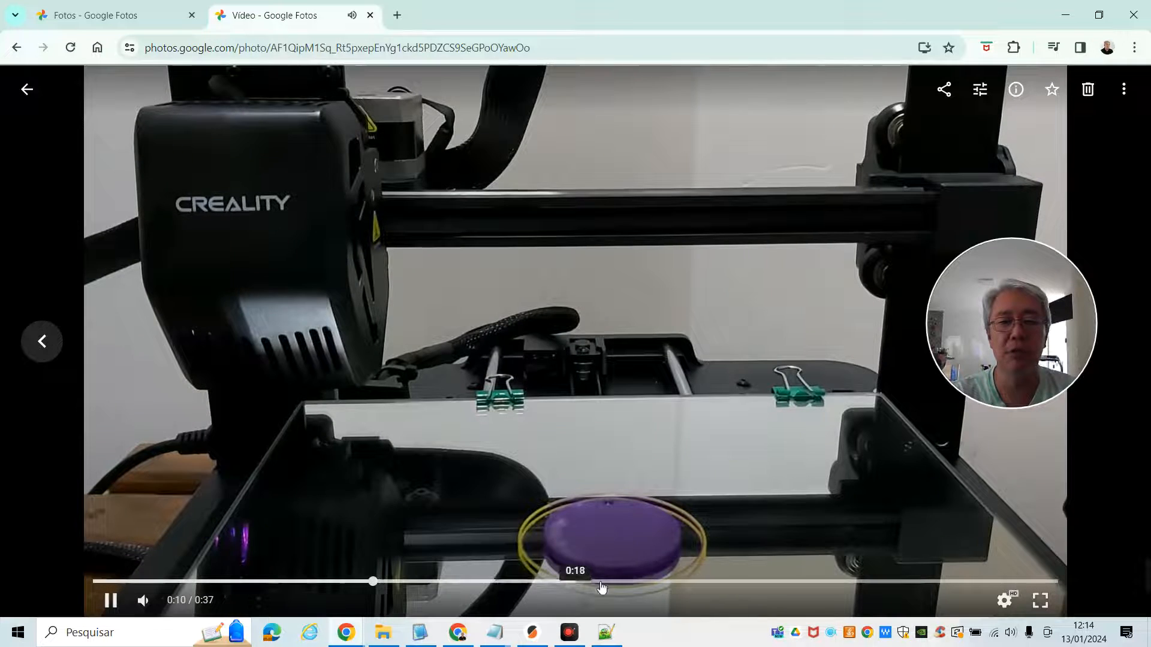
click(700, 584)
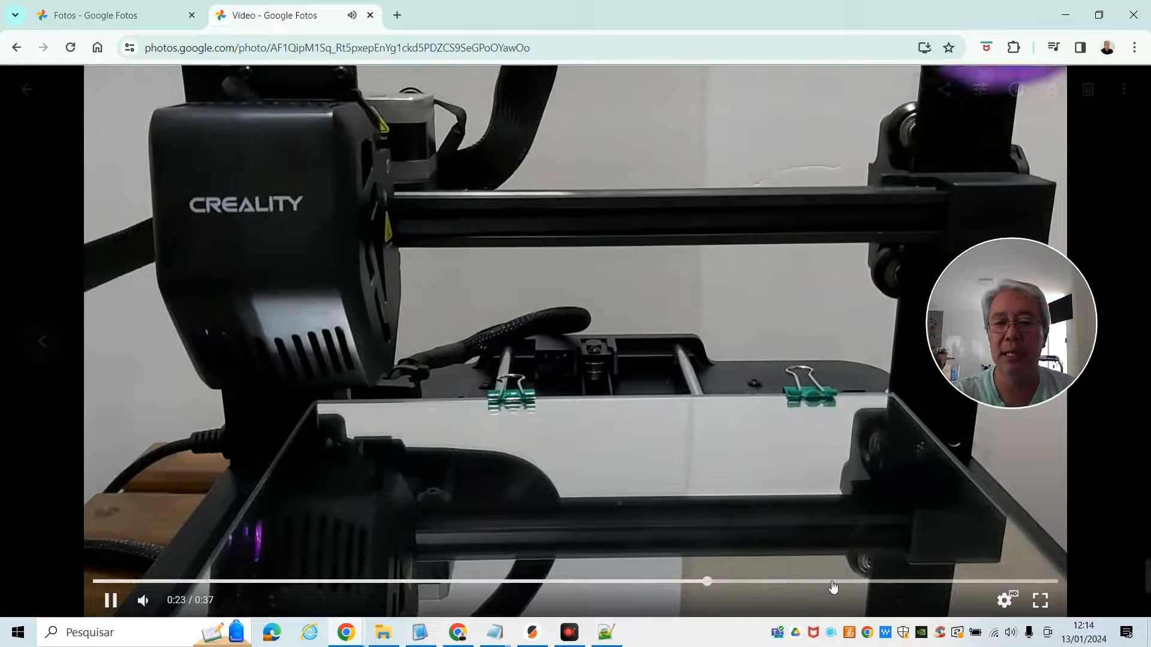
click(833, 584)
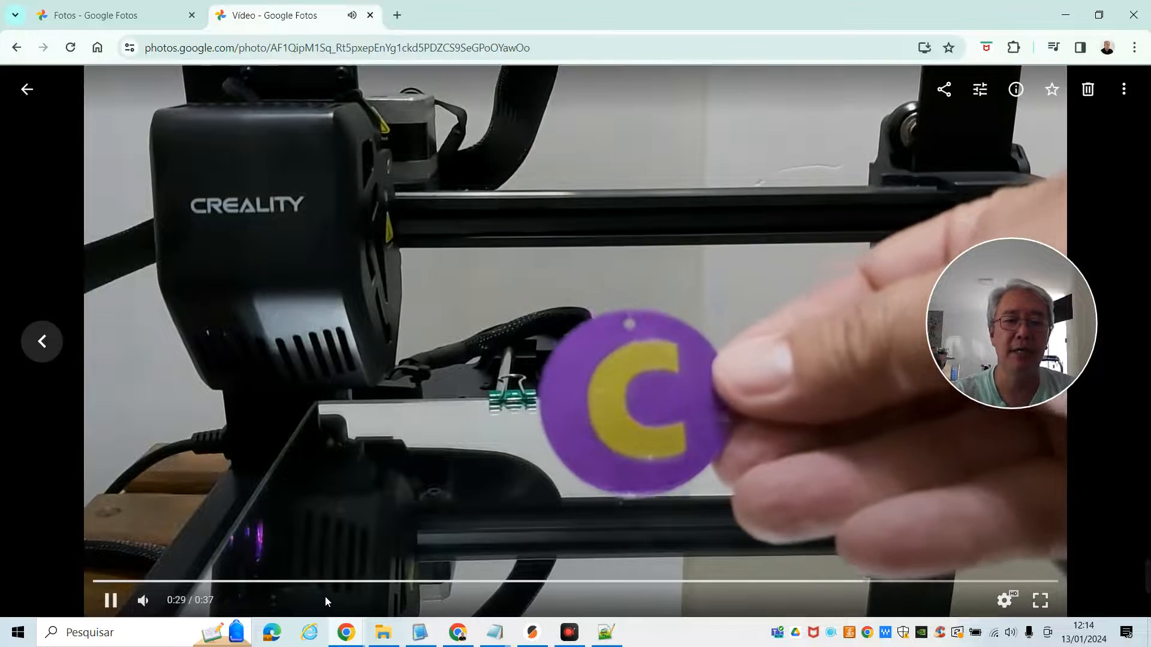